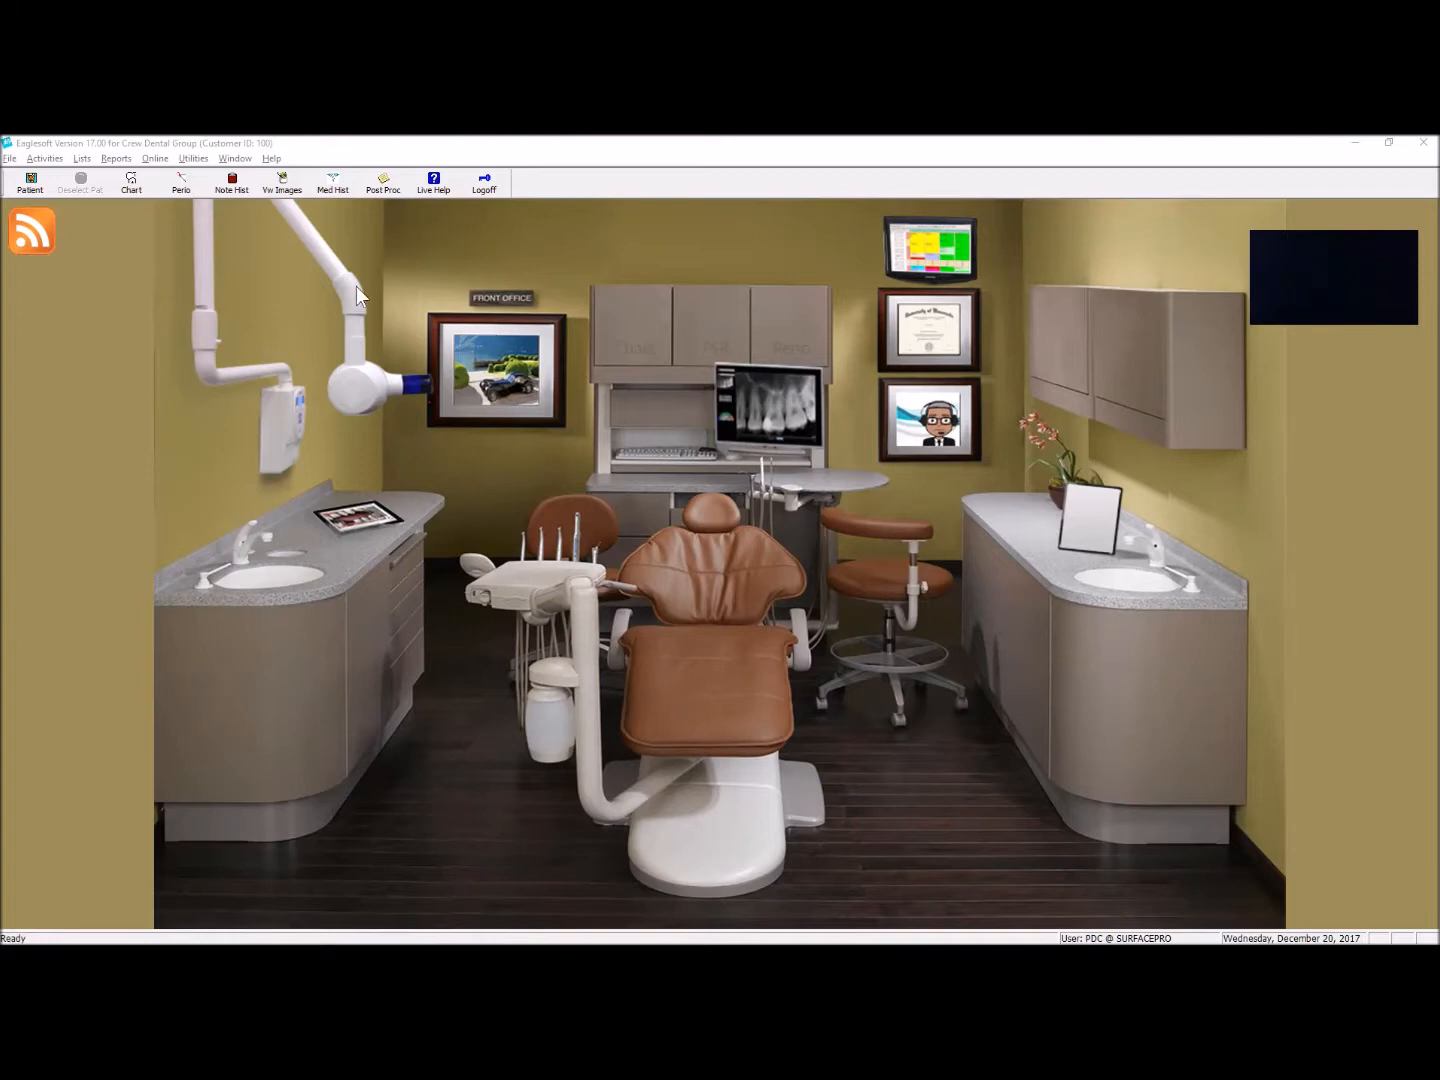
Step: Open the program preferences, go to the Chart settings and save them
click(10, 159)
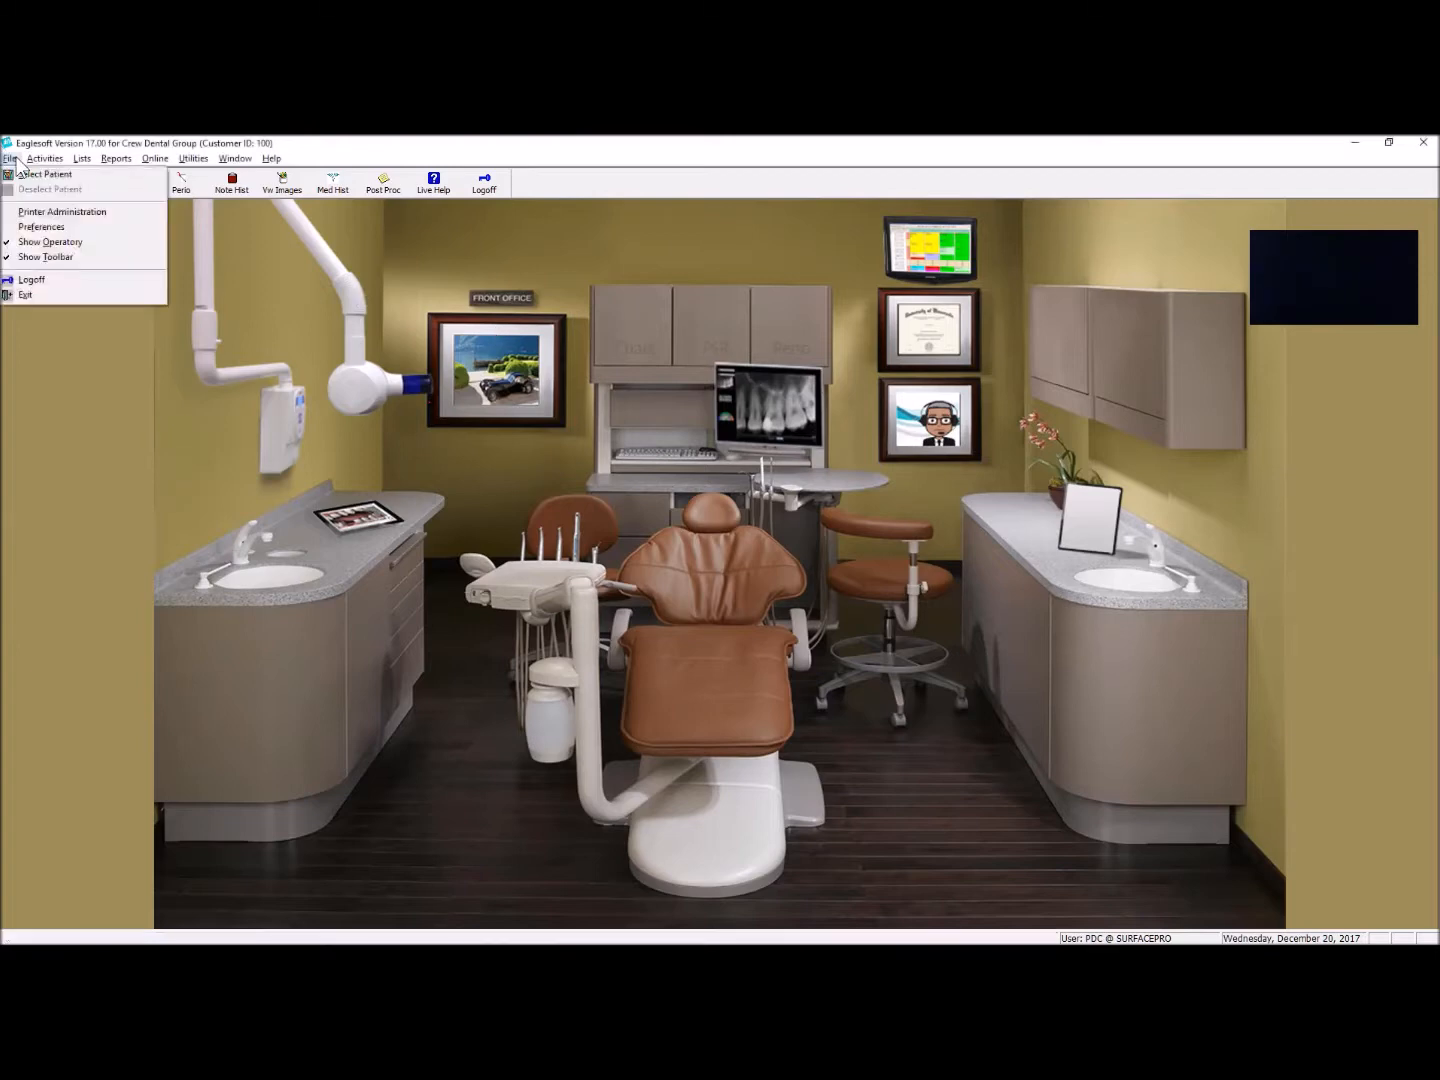
click(45, 228)
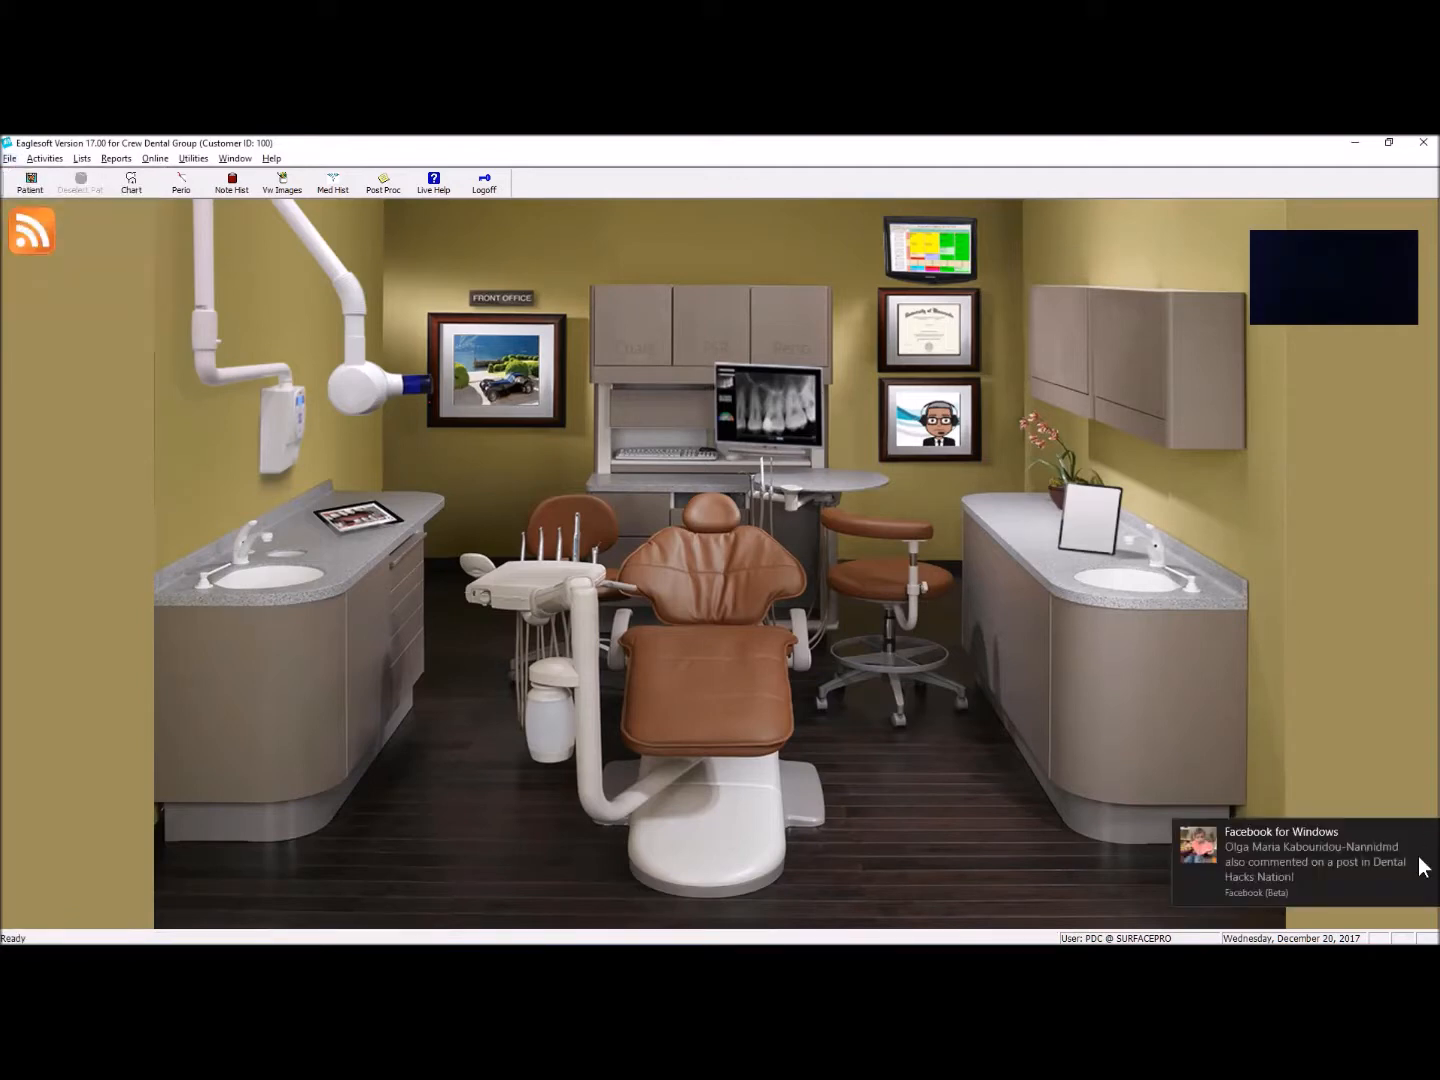
click(1425, 835)
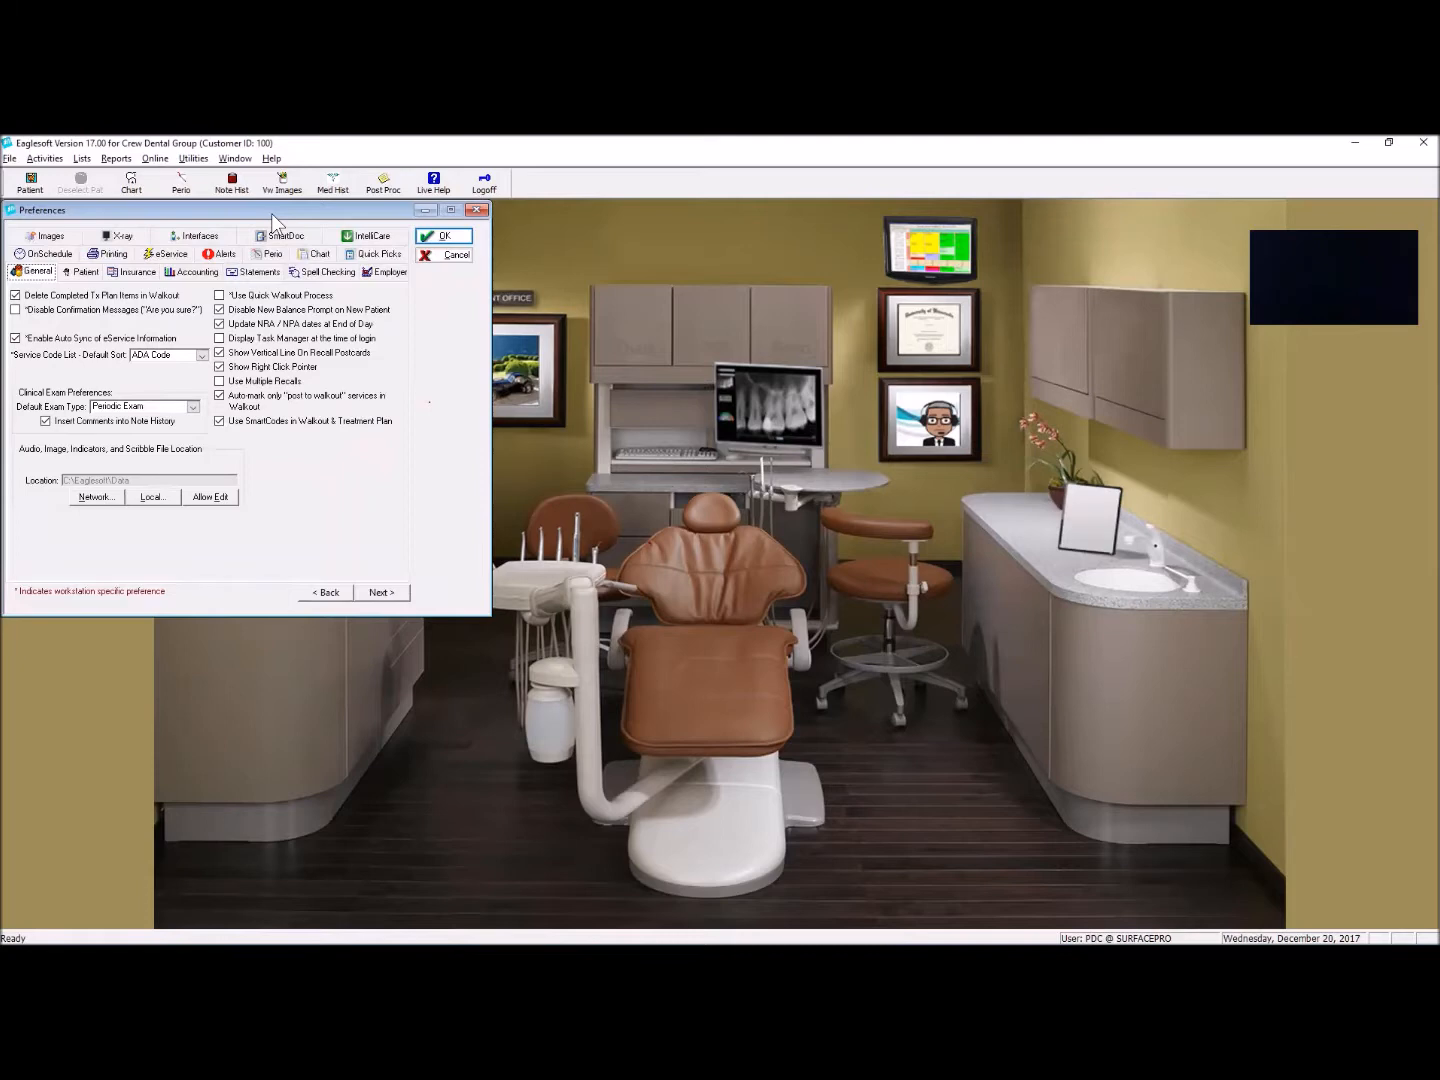
click(752, 343)
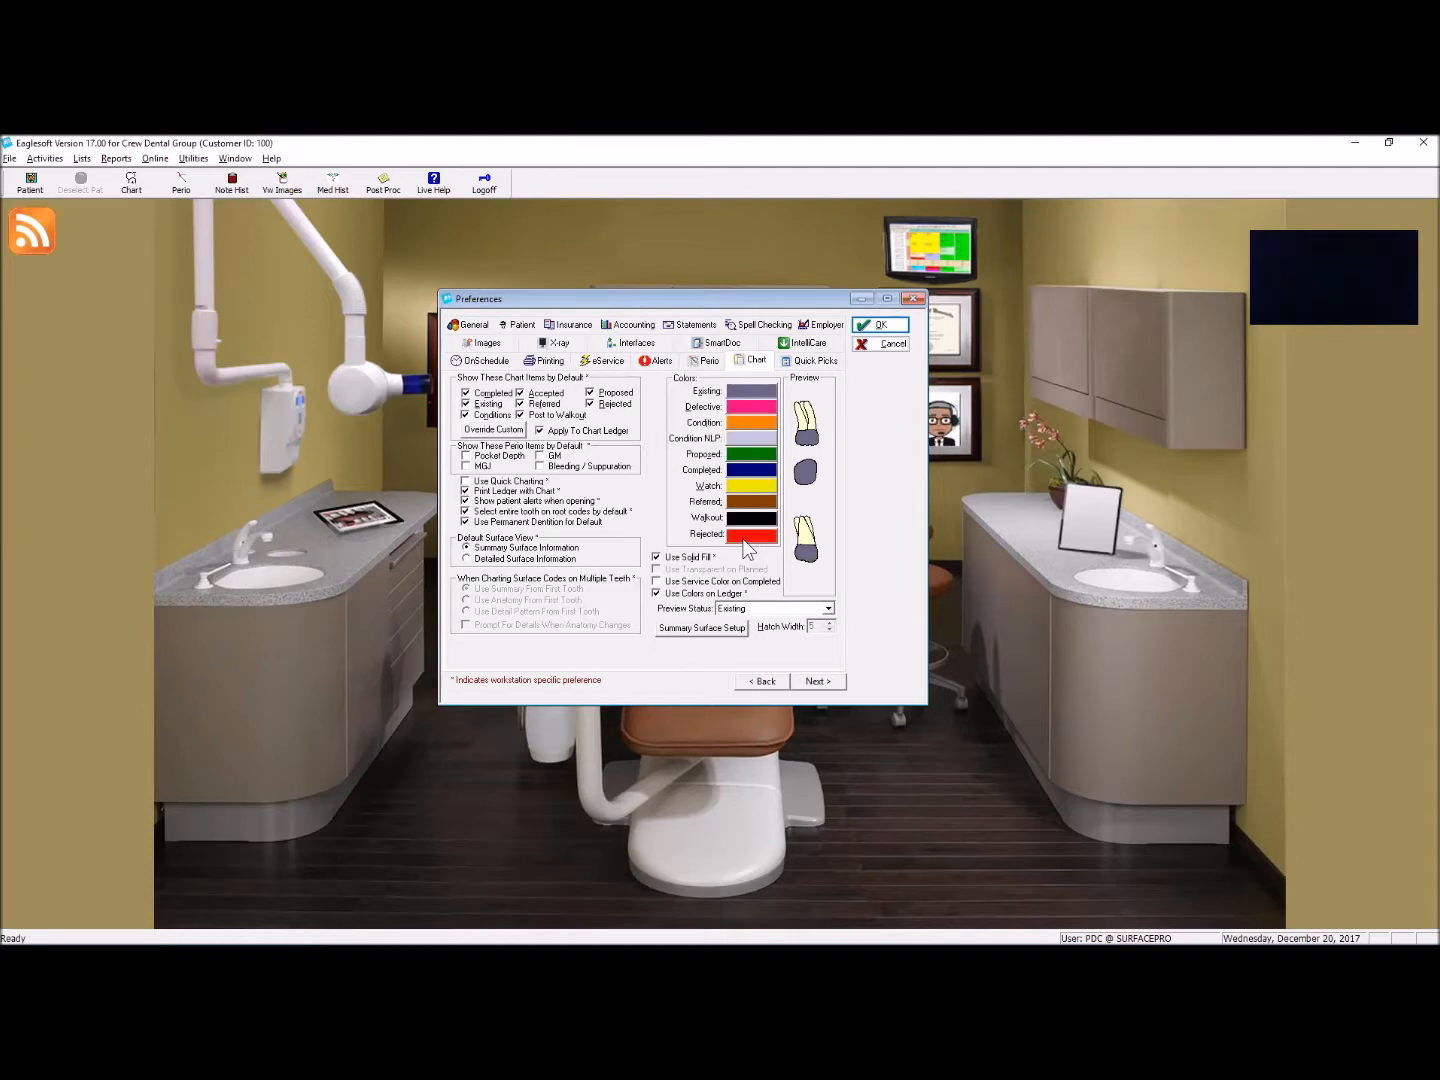
click(879, 328)
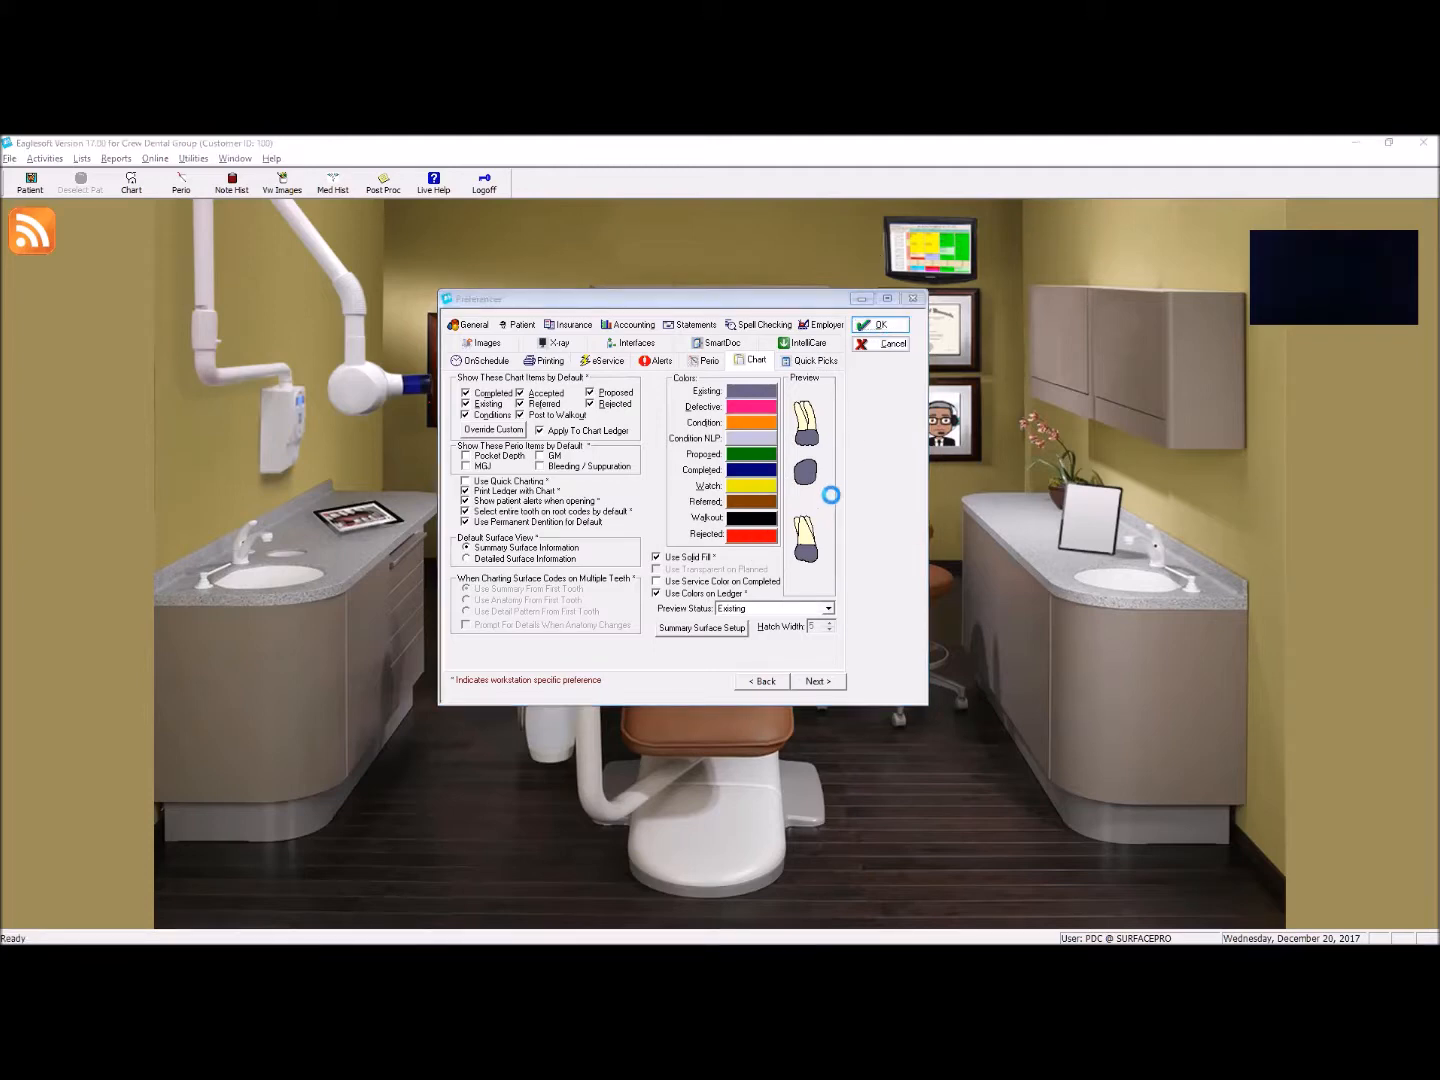
click(840, 586)
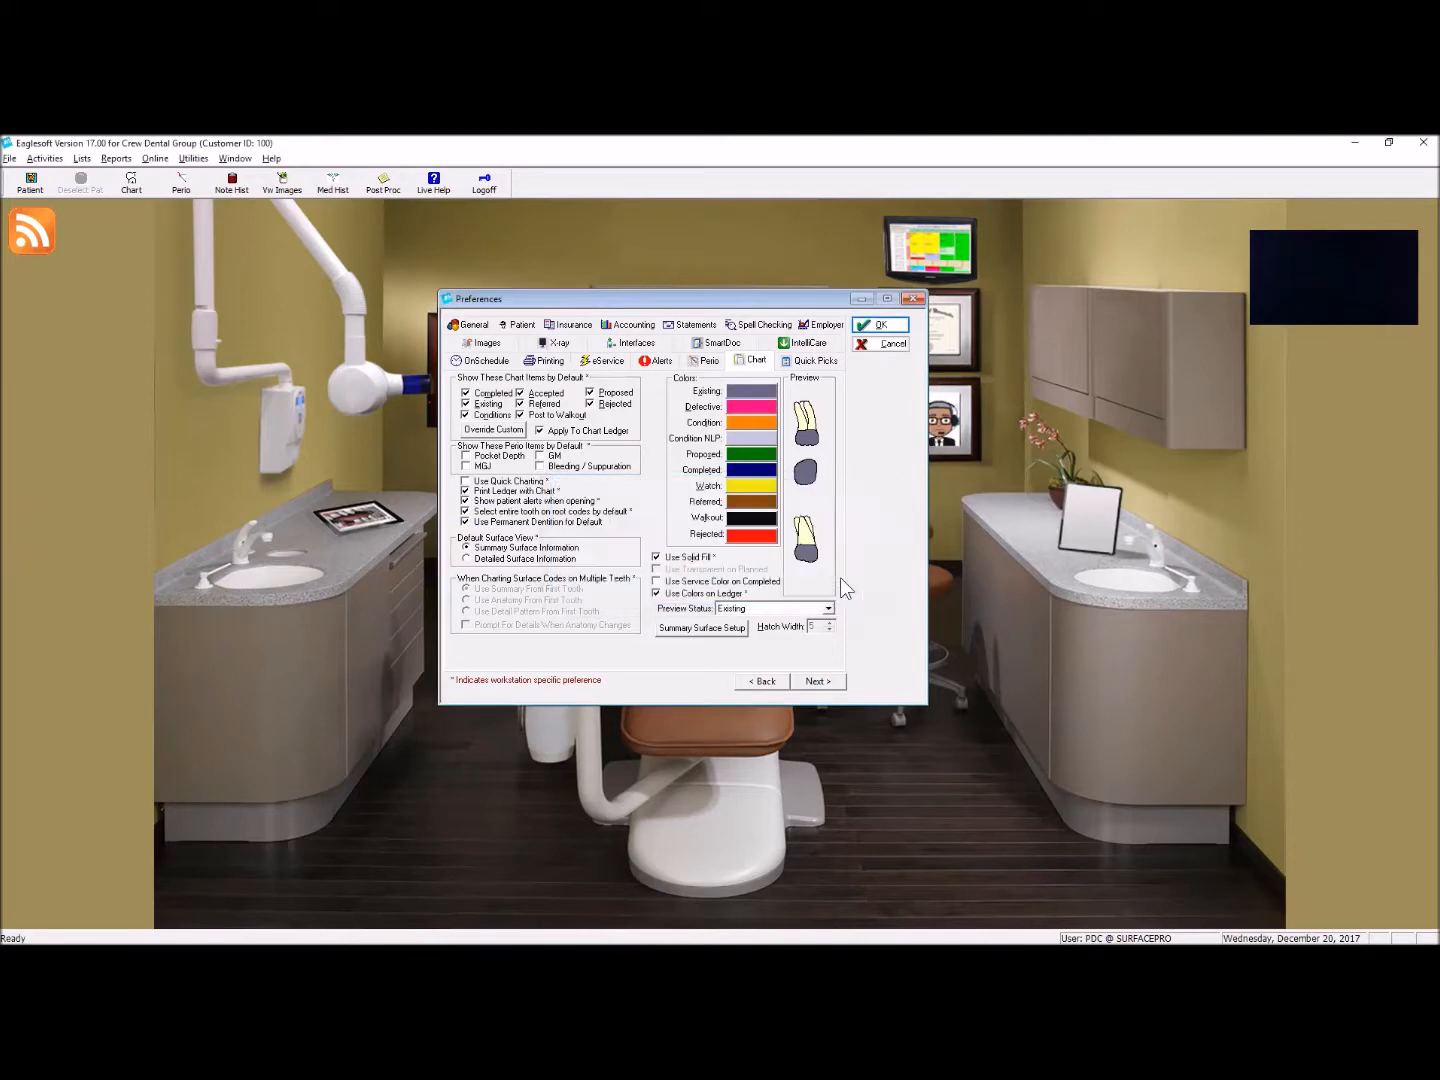
click(729, 583)
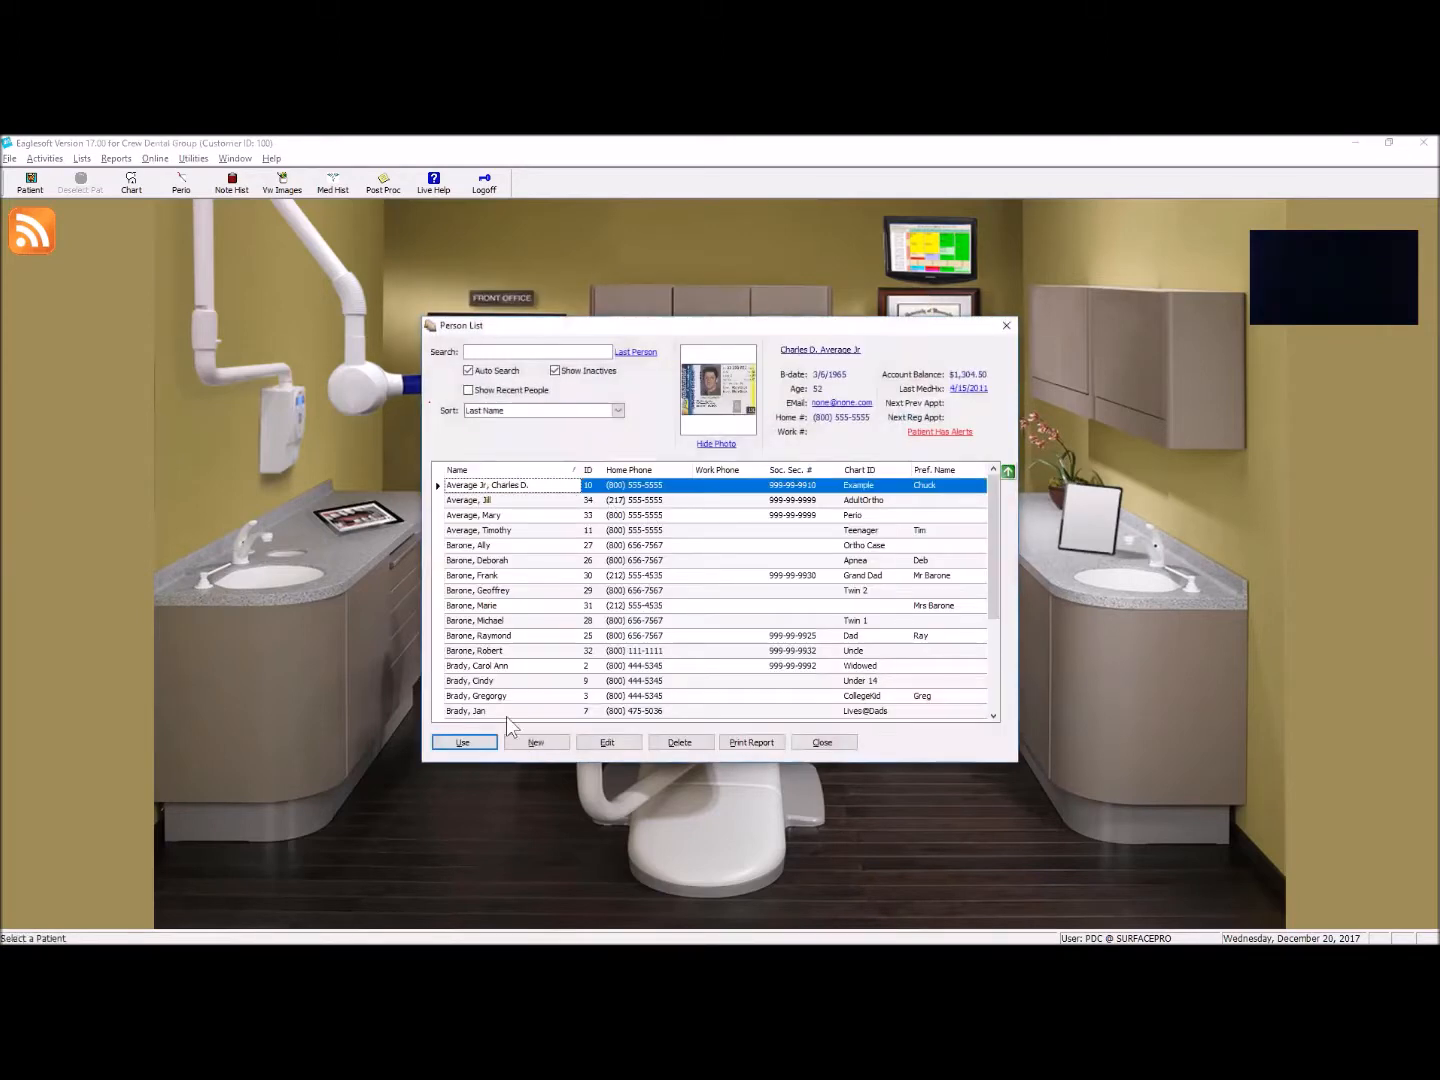
Step: Select the first patient in the person list and open that patient's dental chart
click(812, 746)
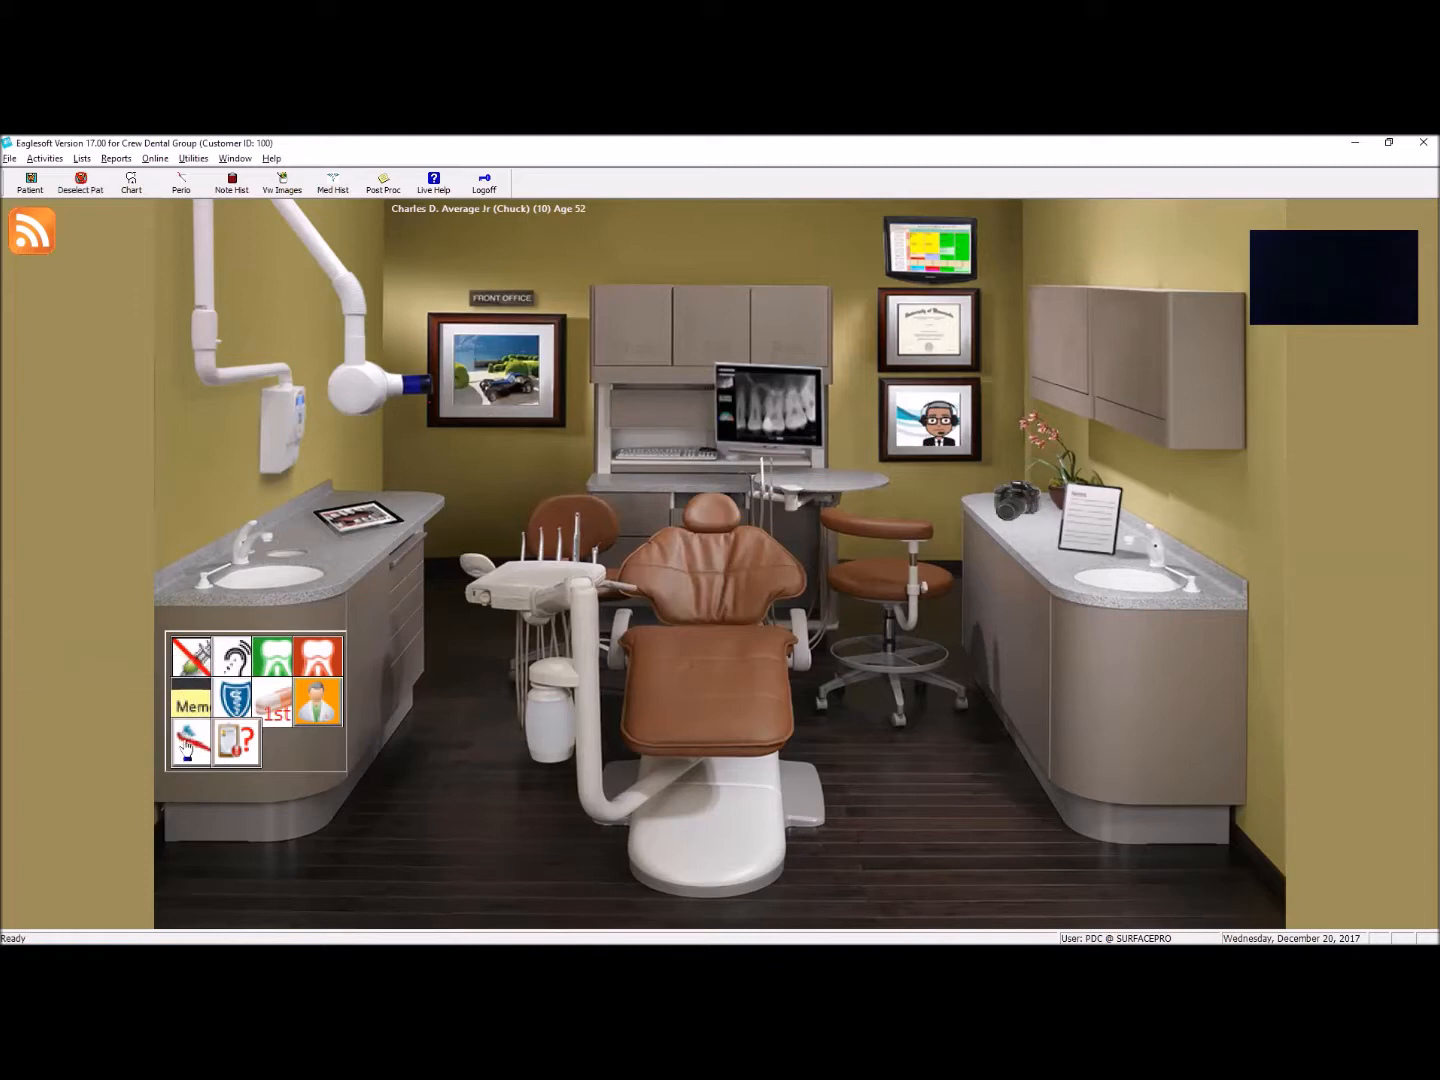
mouse_move(184, 741)
mouse_move(238, 744)
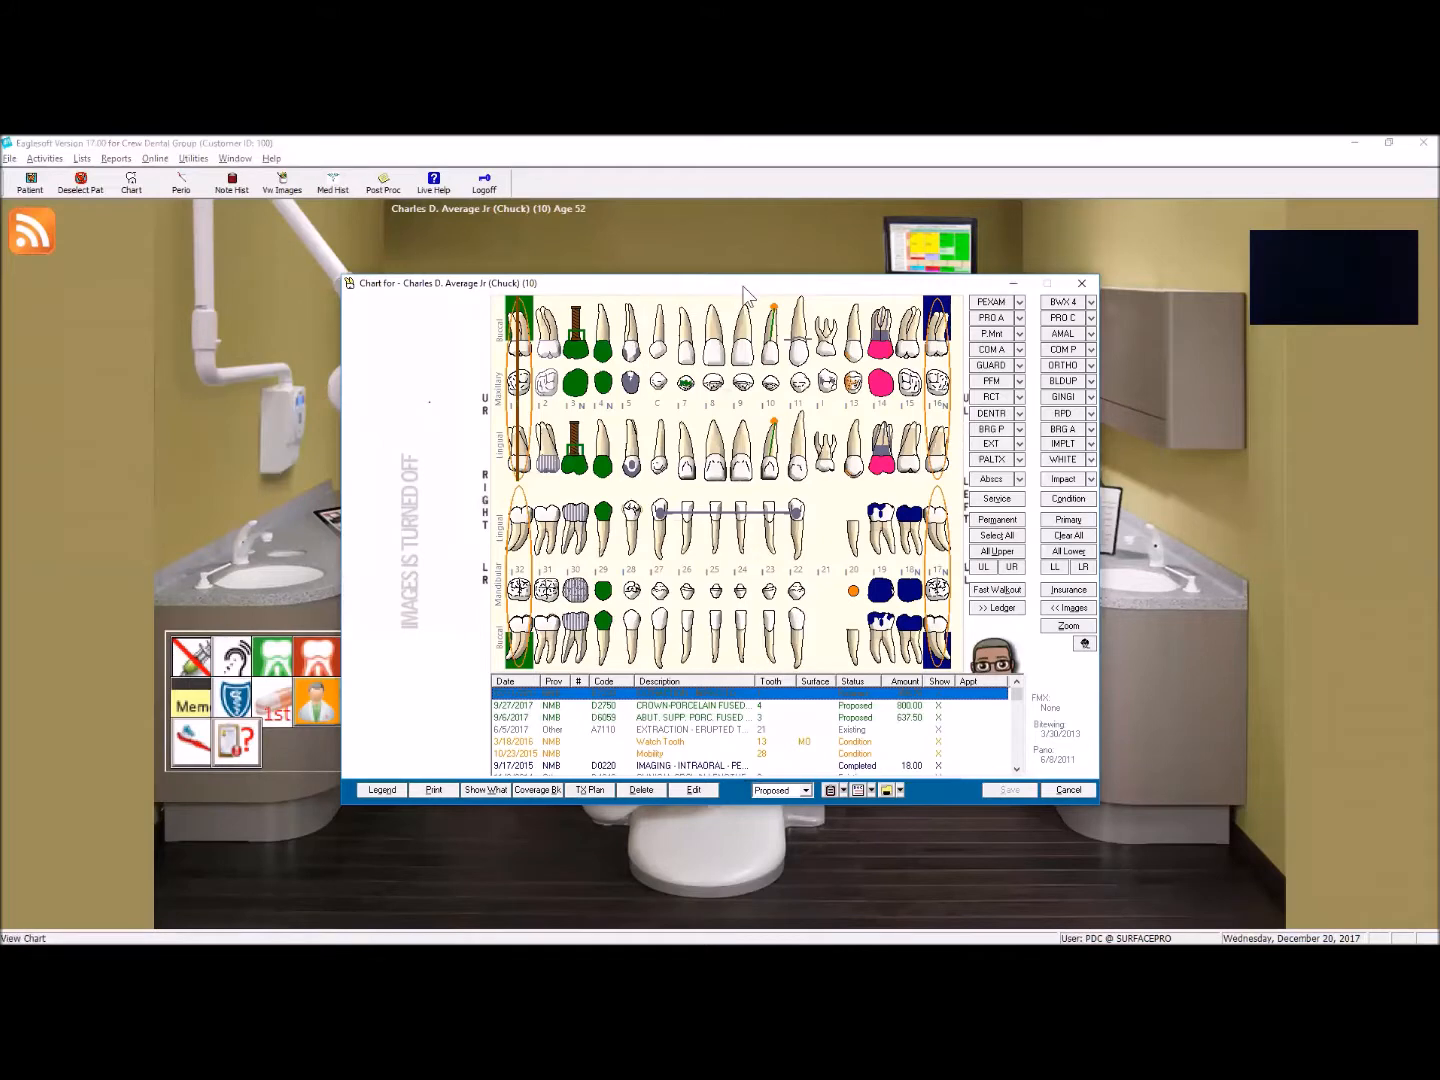
drag(742, 288, 761, 286)
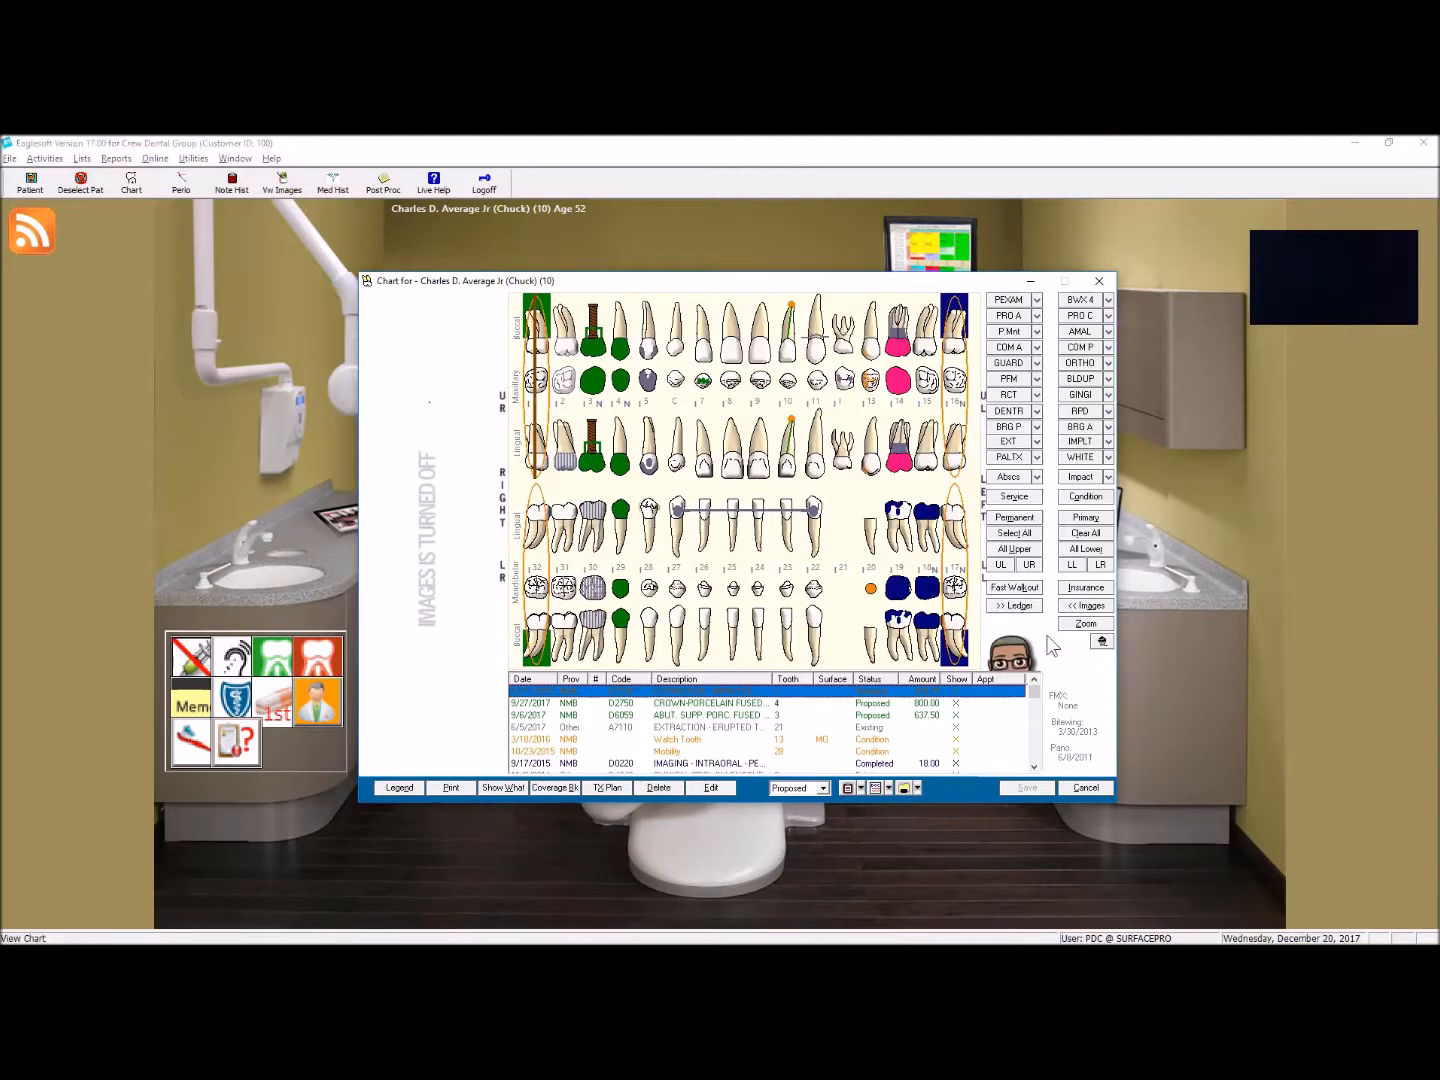
Step: Display the images for tooth 8 beside the chart, and turn the image display off again
click(1073, 605)
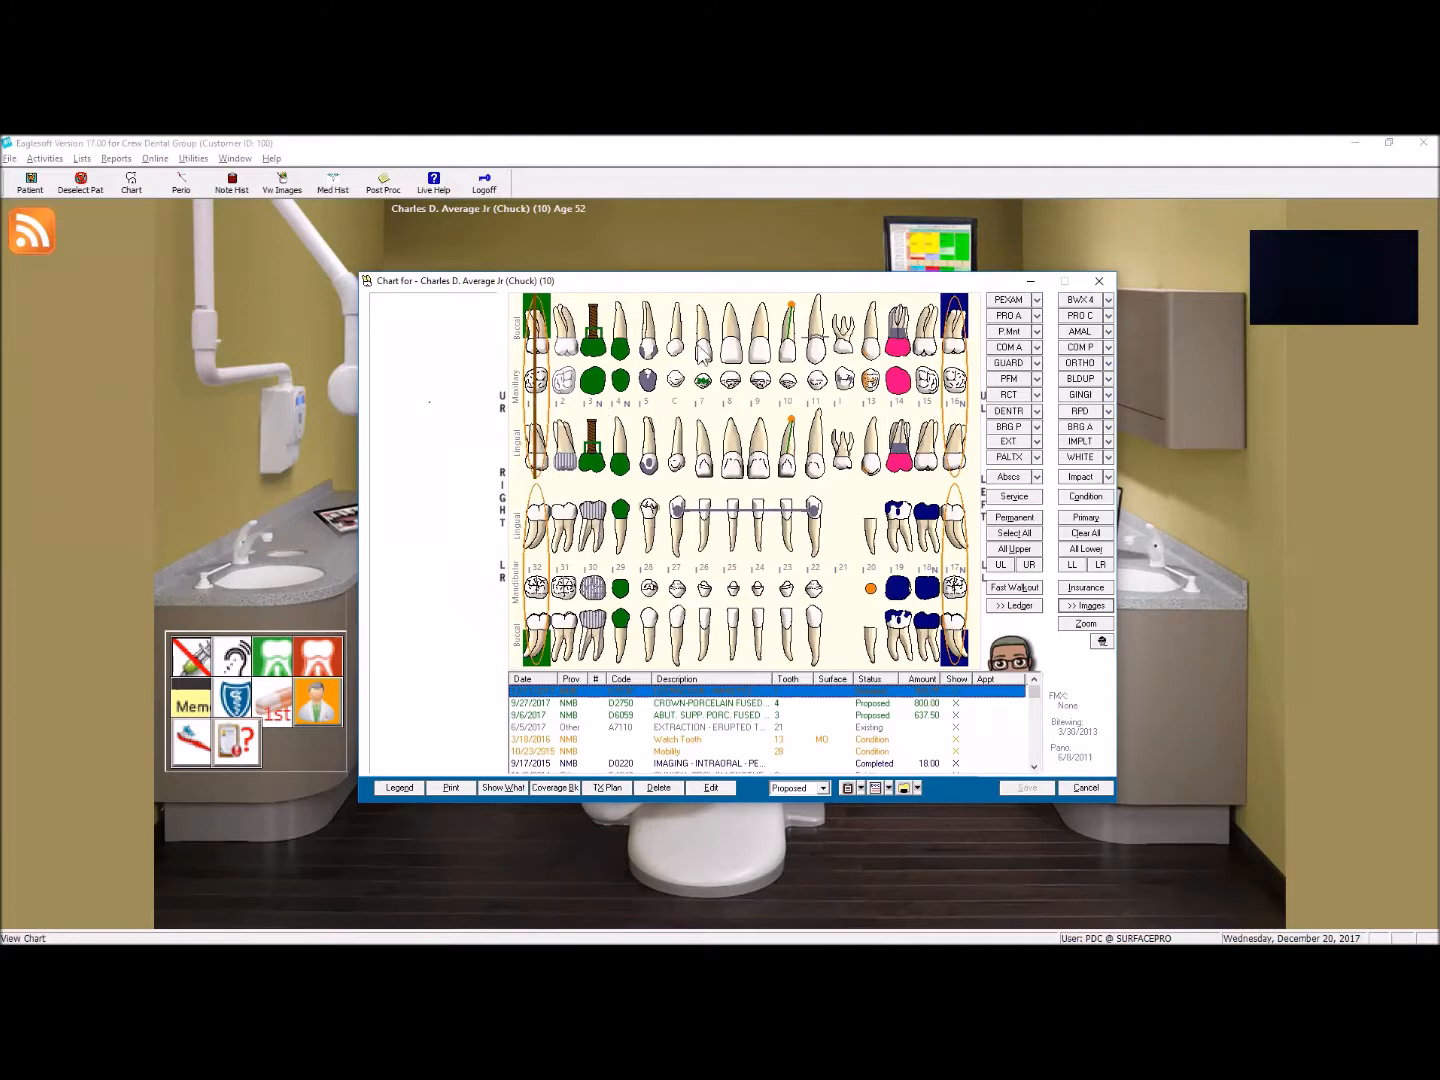
click(737, 360)
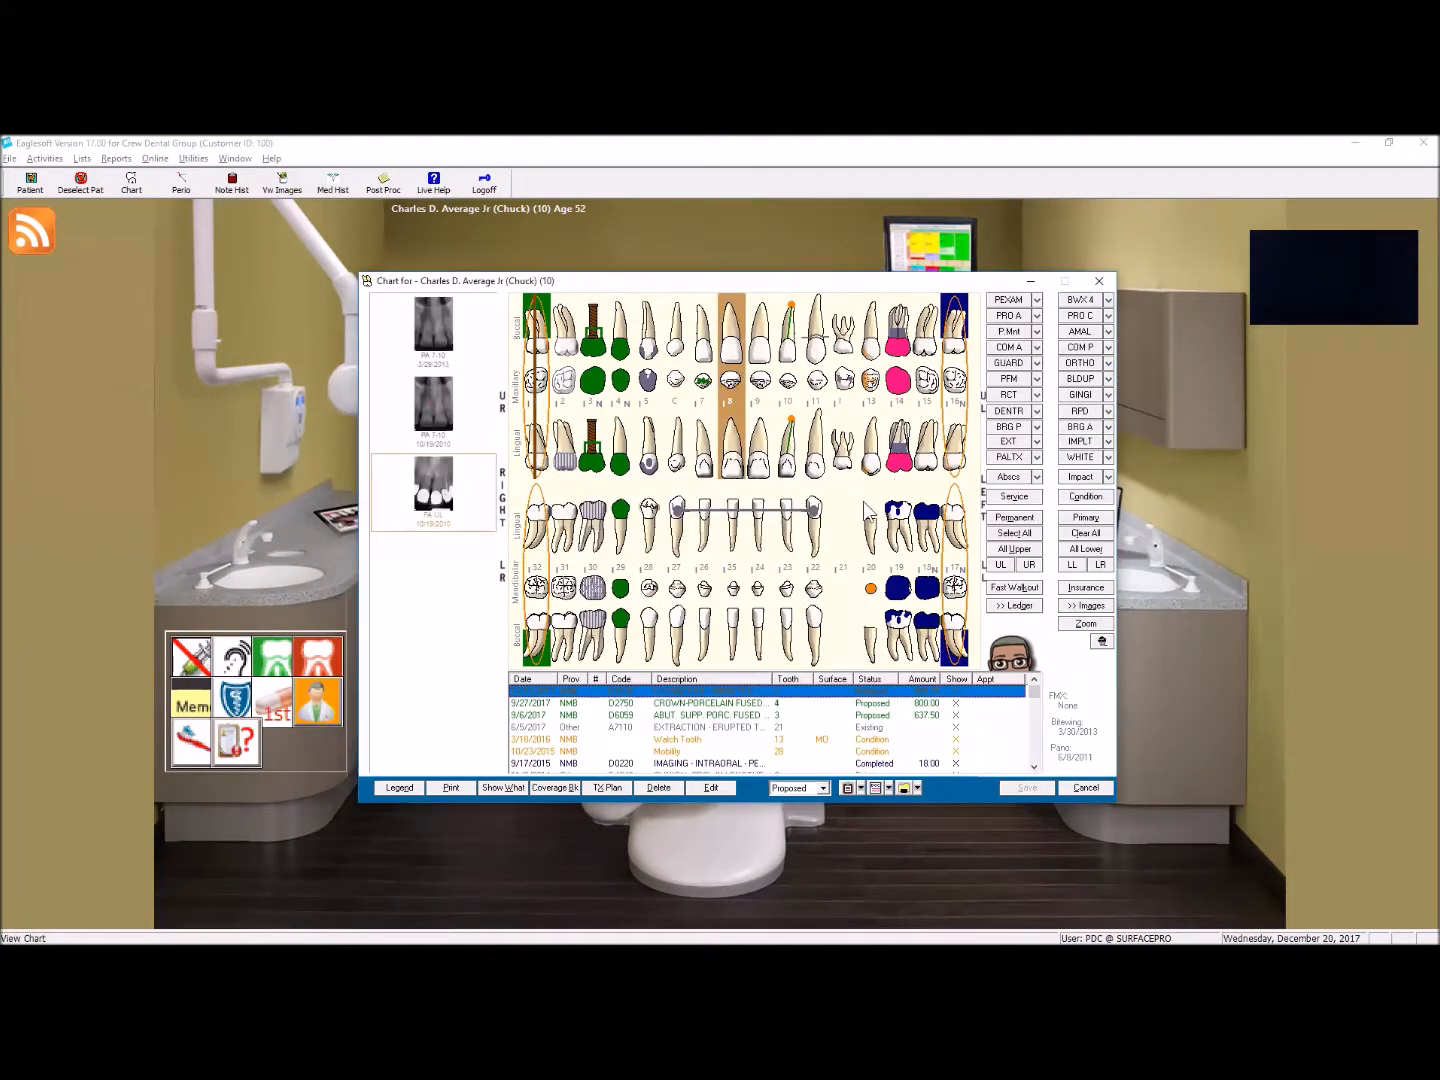
click(1090, 607)
Step: Chart a proposed D7140 extraction on tooth 8
click(1010, 441)
drag(769, 358, 841, 553)
click(1016, 579)
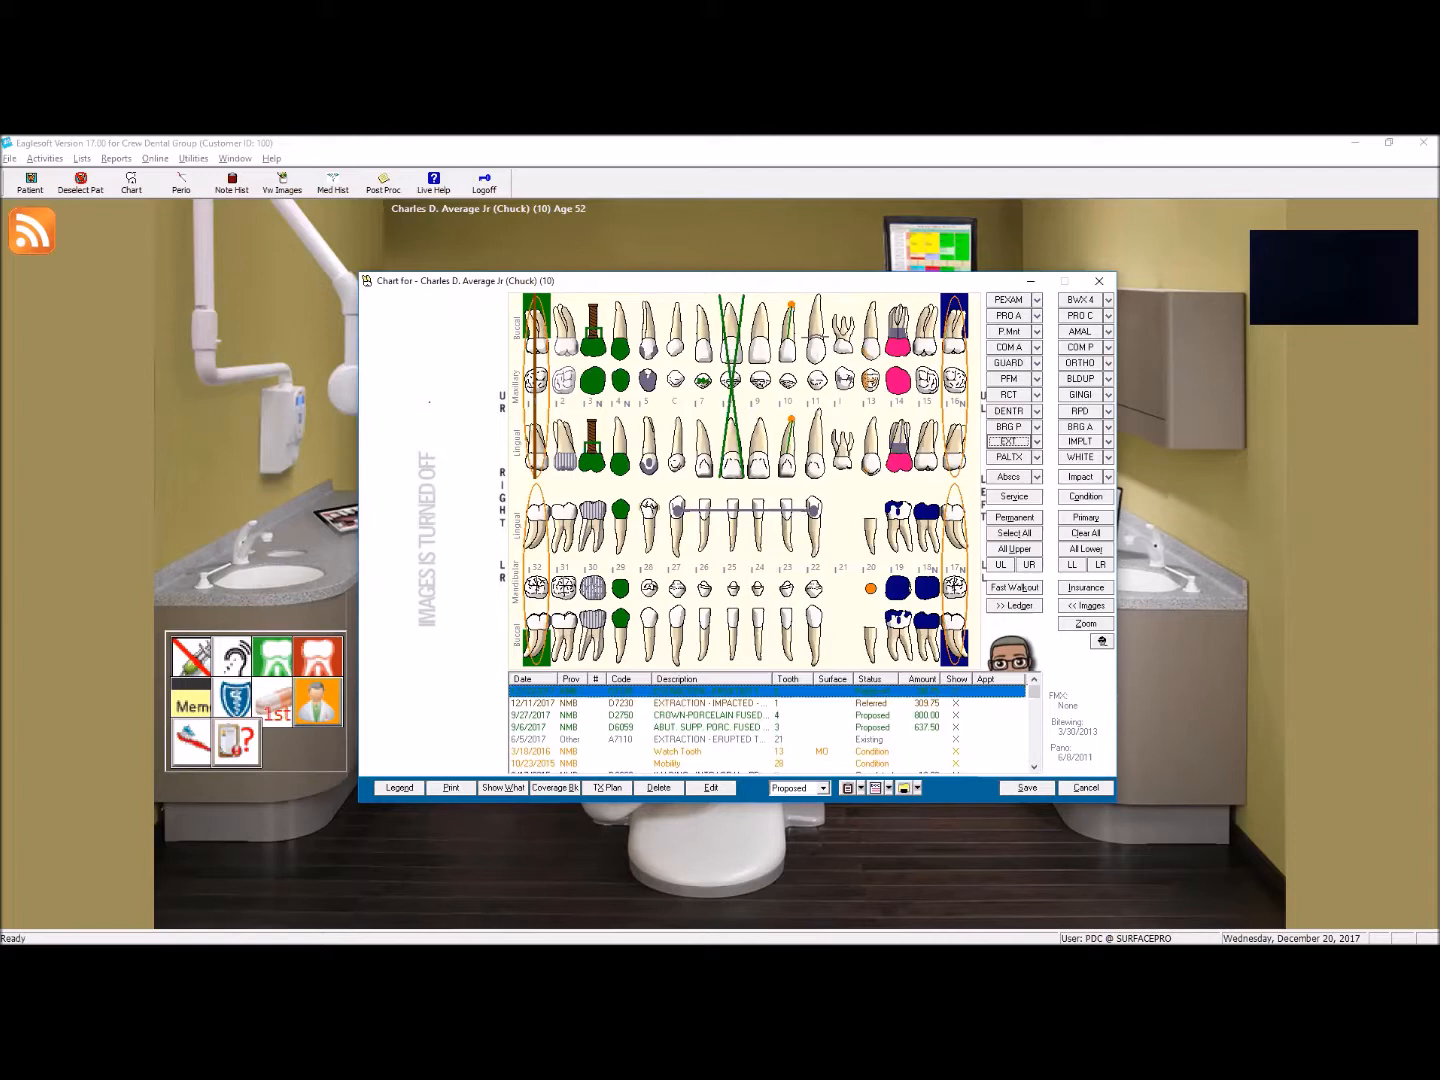
Step: Chart a D7230 partially bony impacted extraction on tooth 9 with the response Referred
click(769, 398)
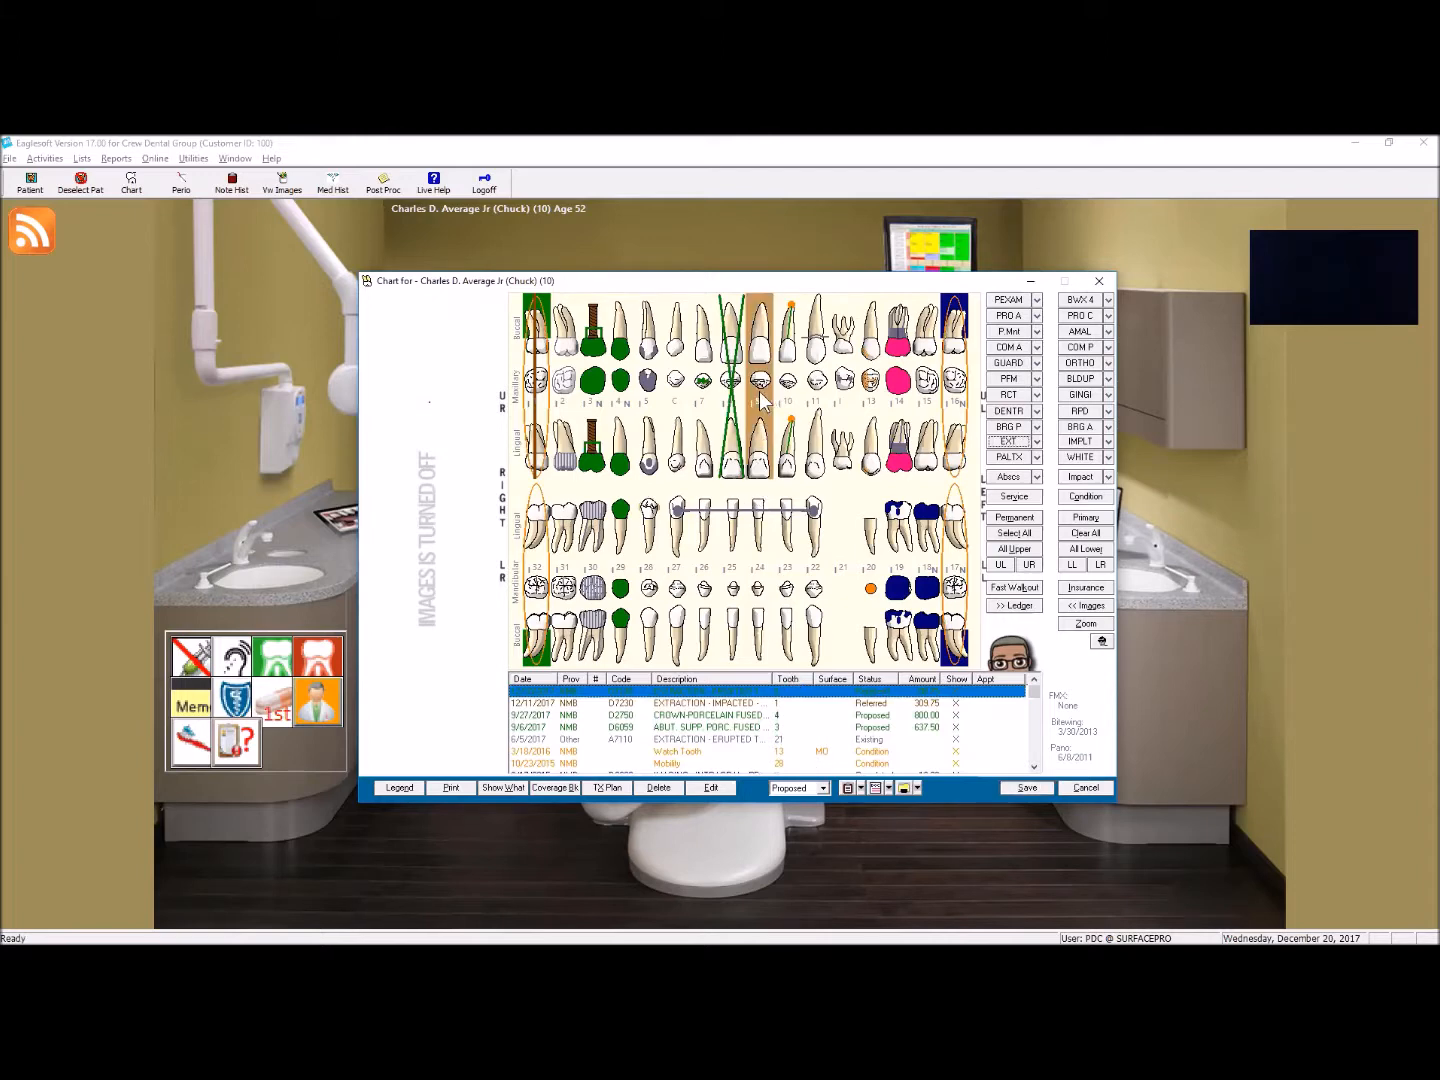
click(1038, 441)
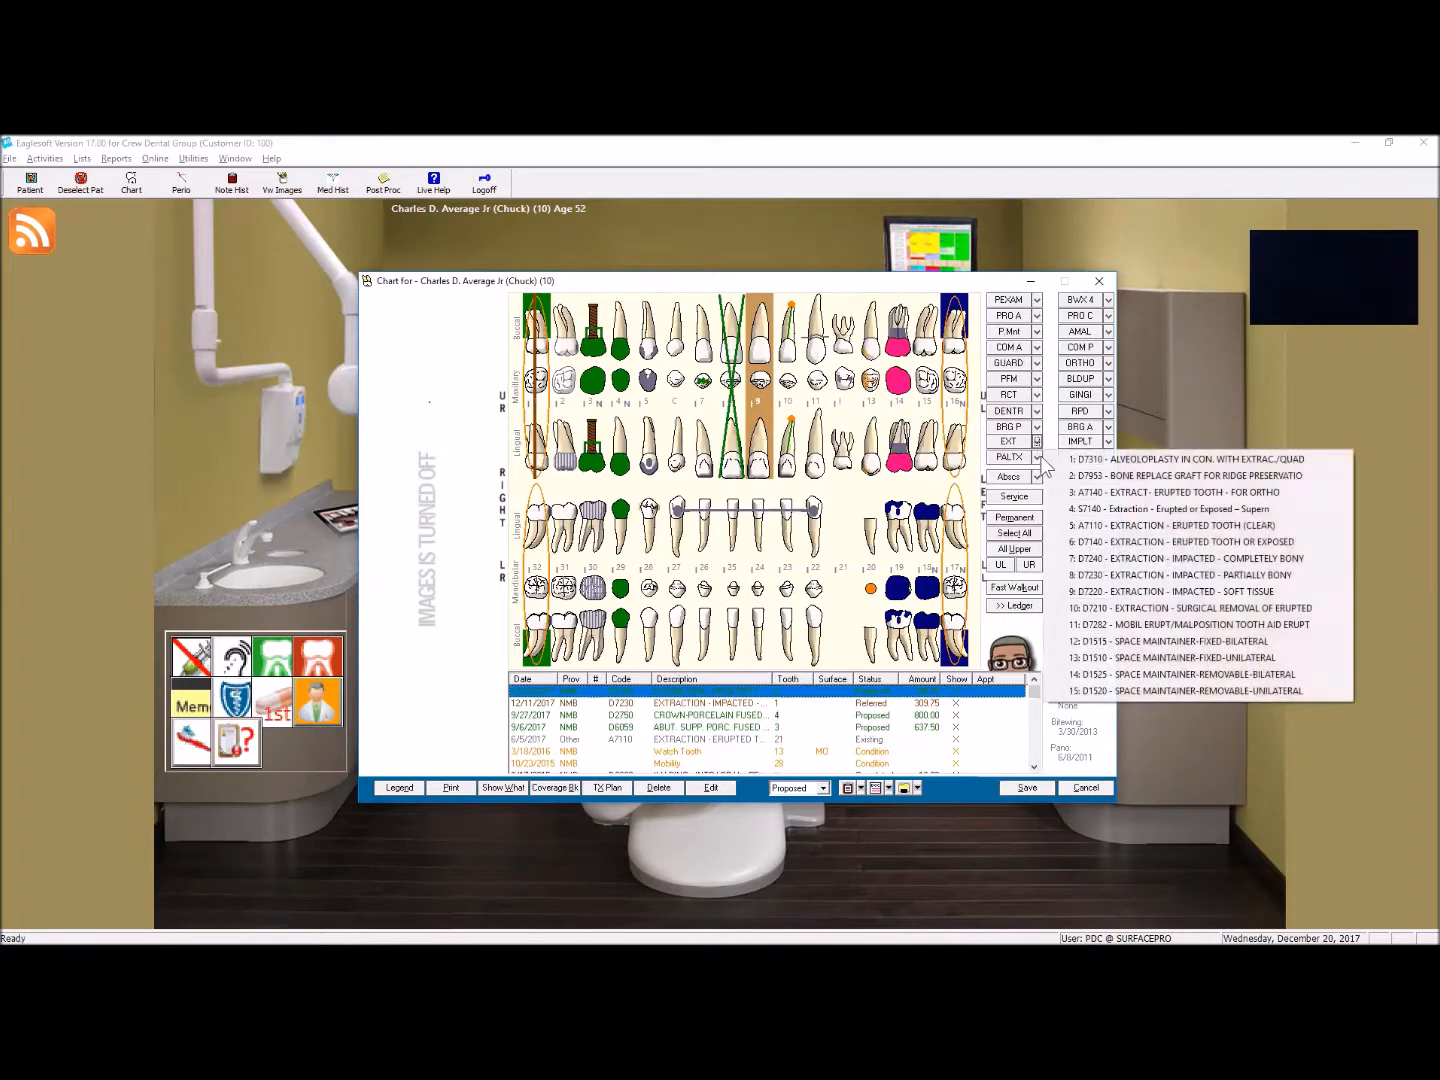
click(1184, 575)
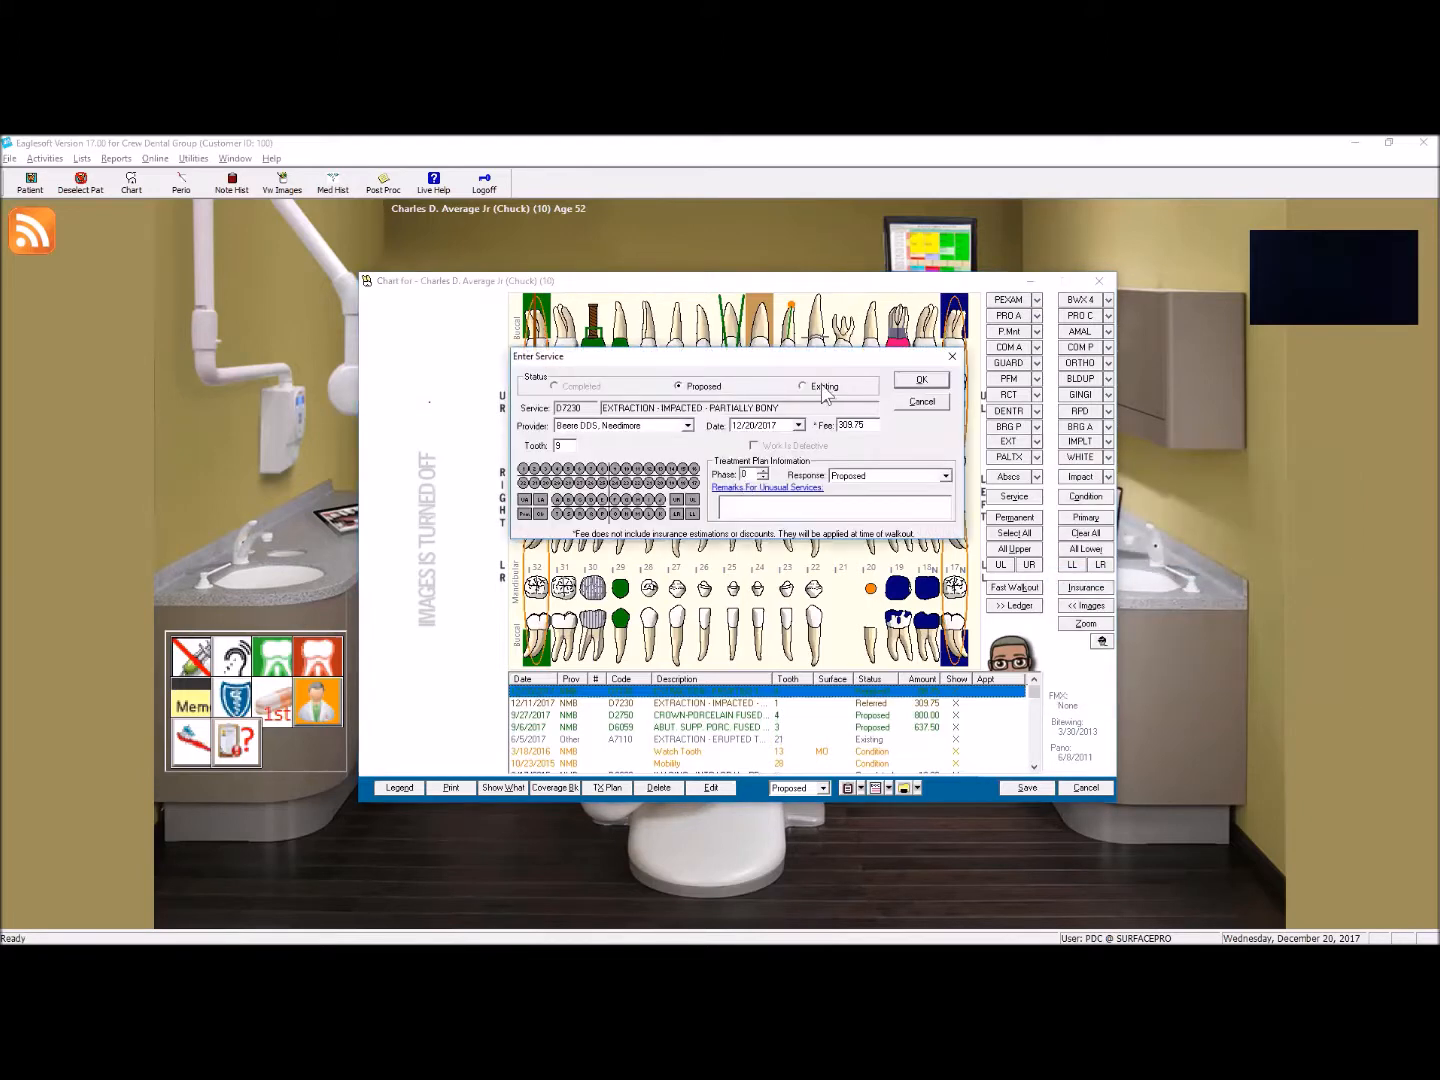
click(881, 479)
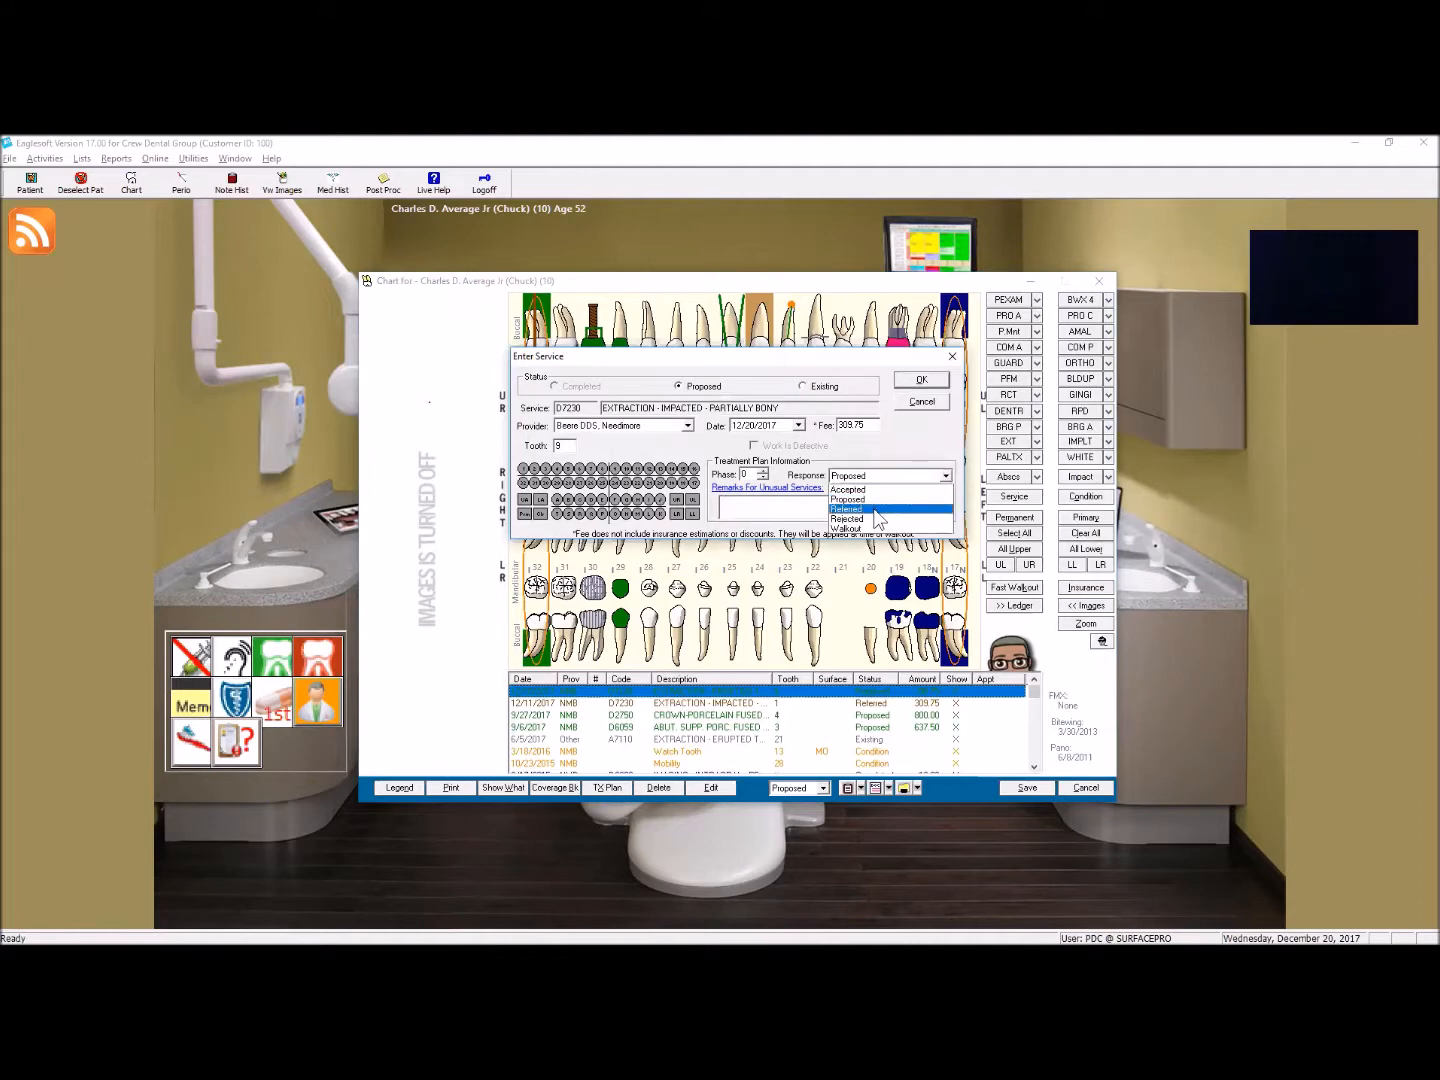
click(881, 505)
click(922, 379)
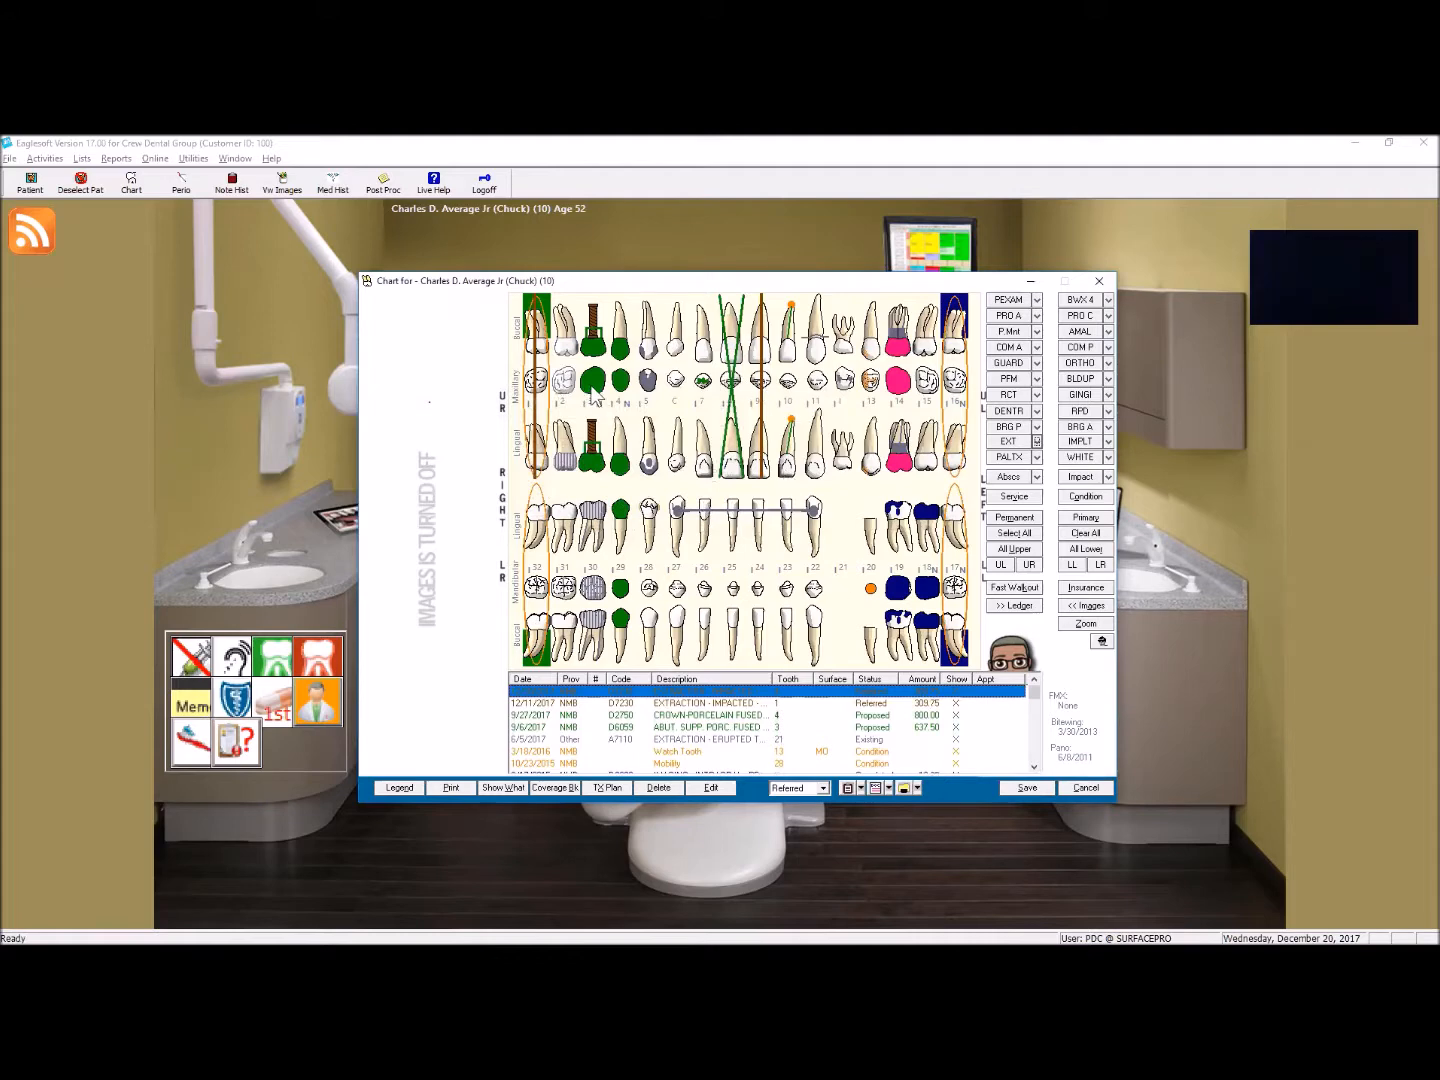
Step: Change the status of the referred D7230 extraction on tooth 1 to Existing
right_click(540, 406)
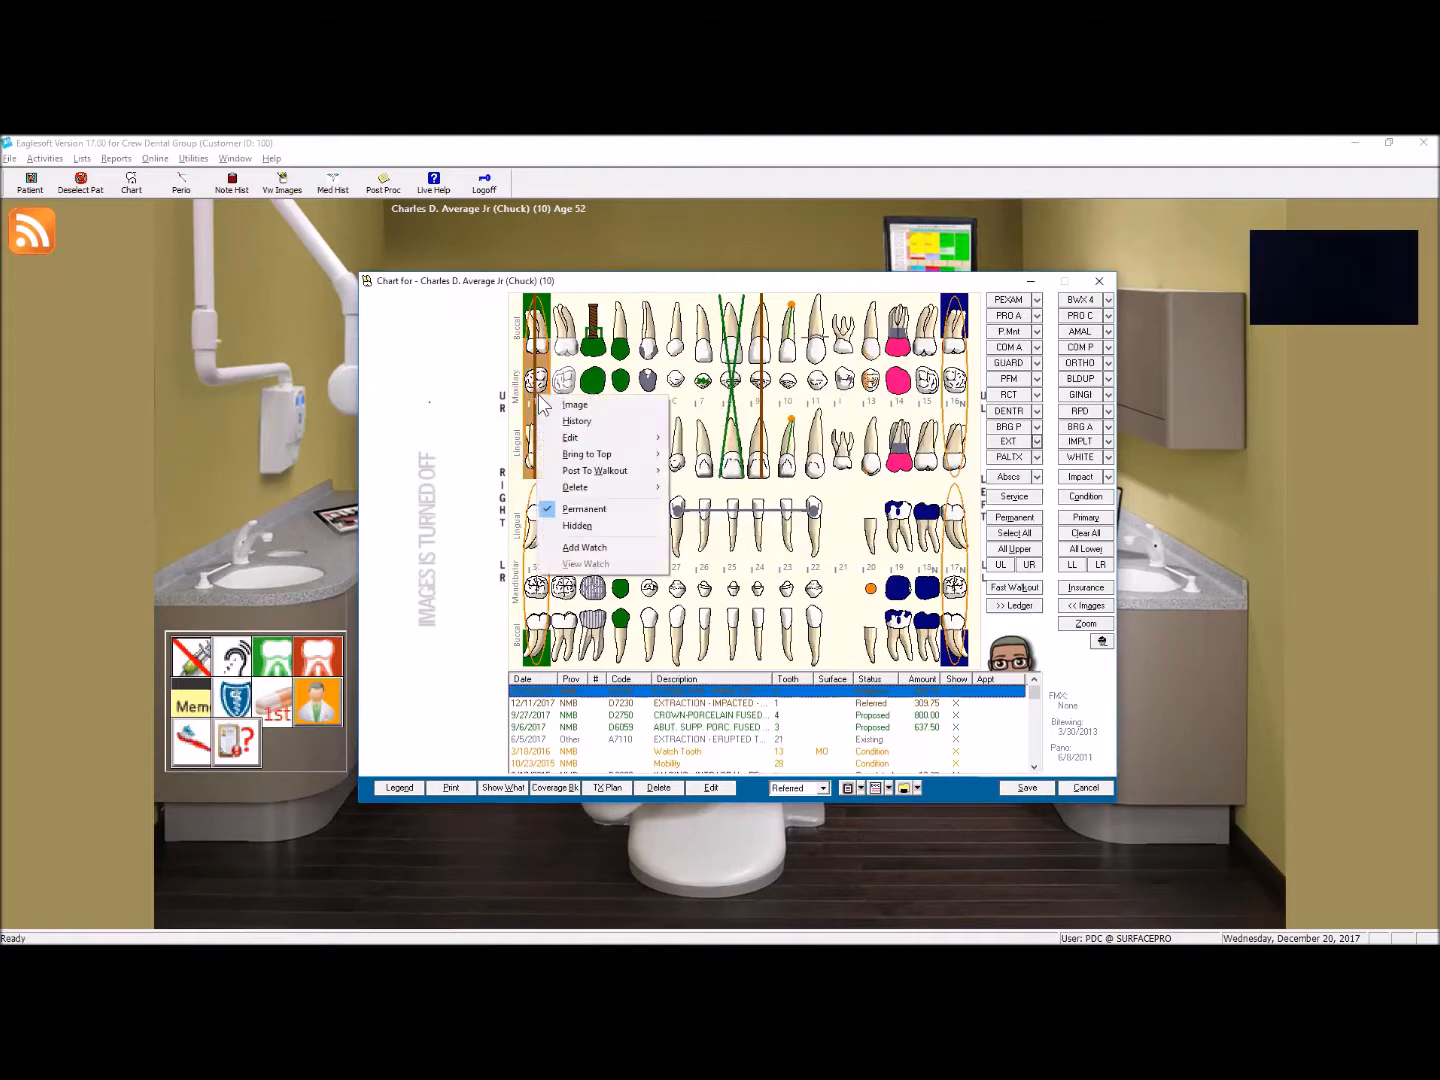
mouse_move(572, 435)
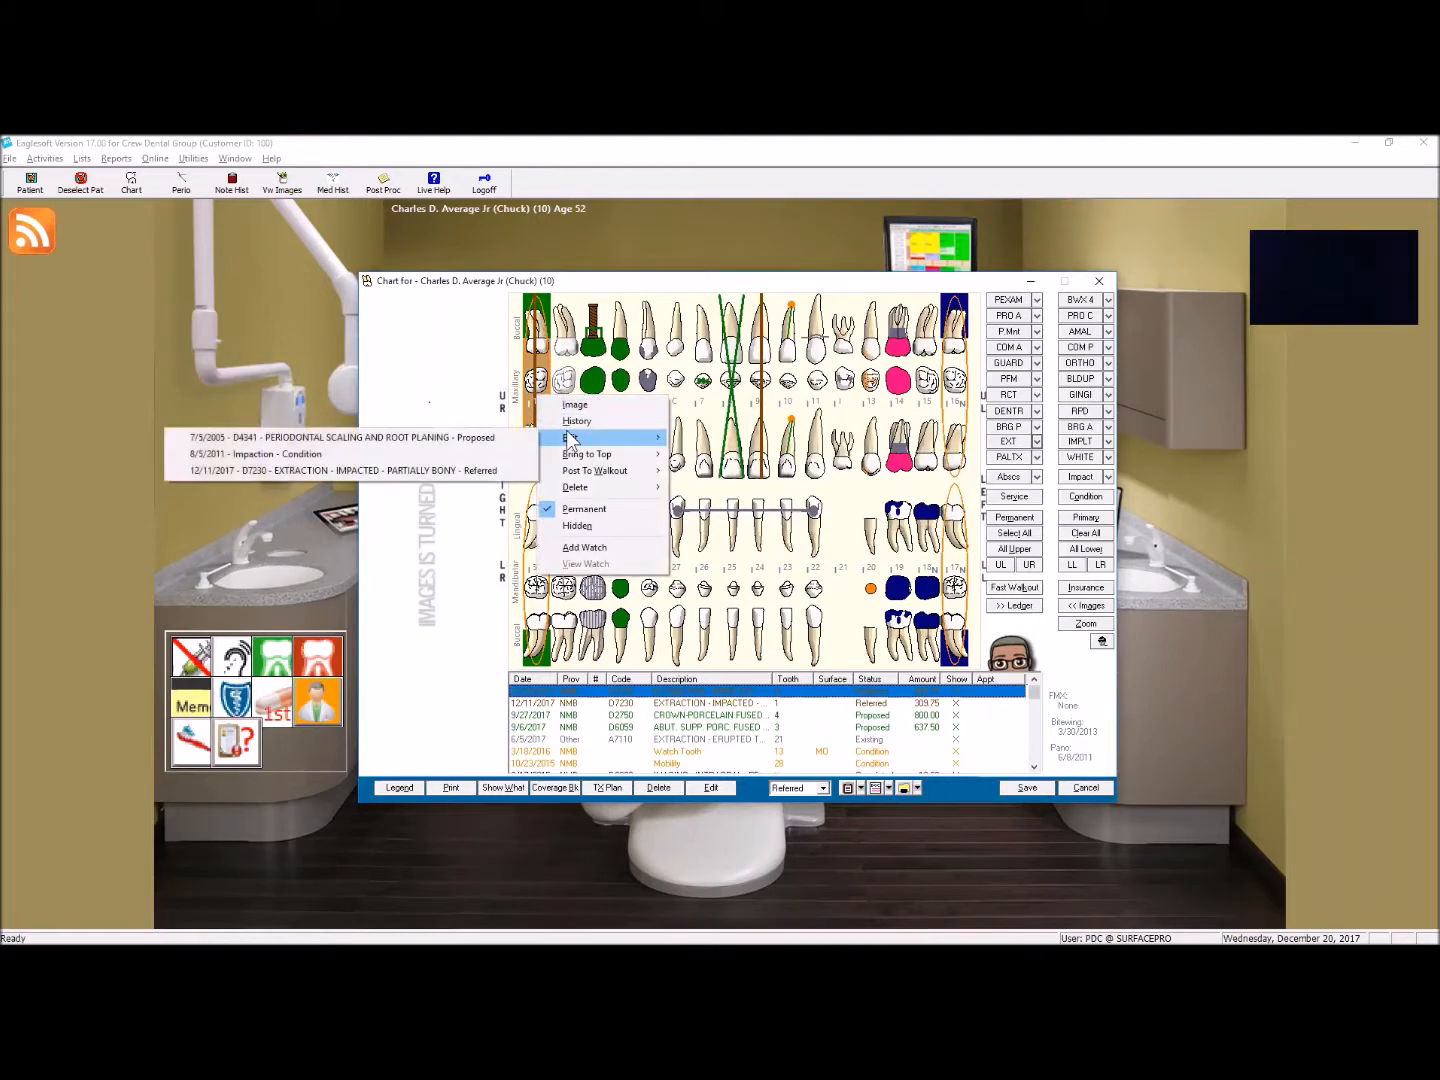
click(413, 473)
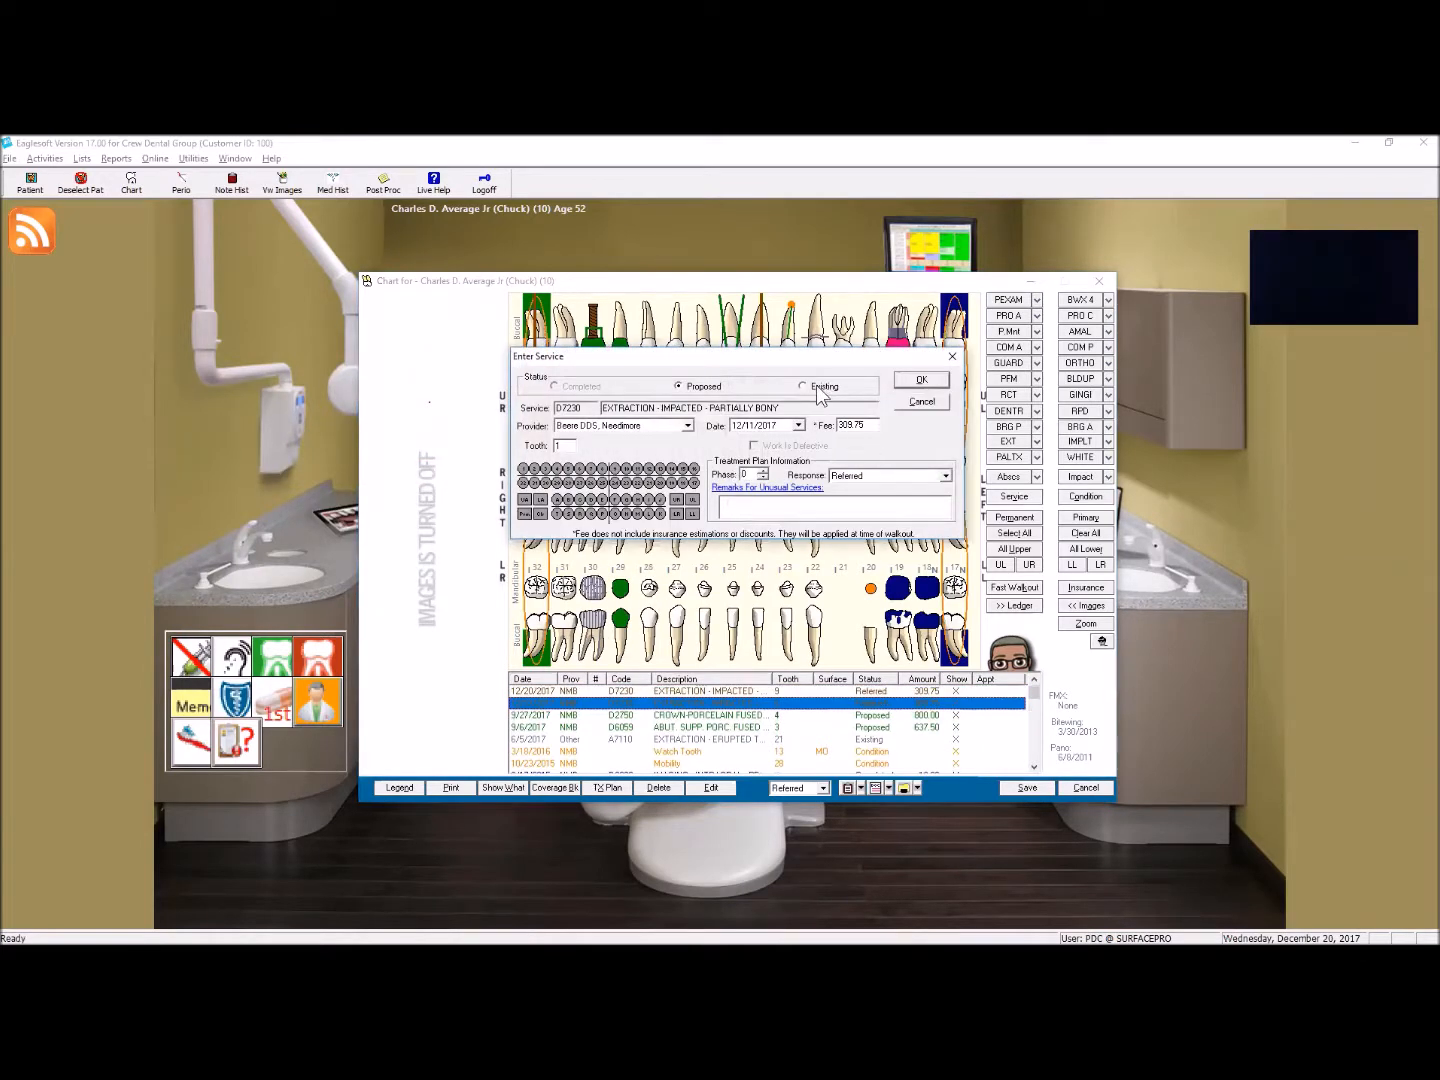
click(816, 385)
click(918, 380)
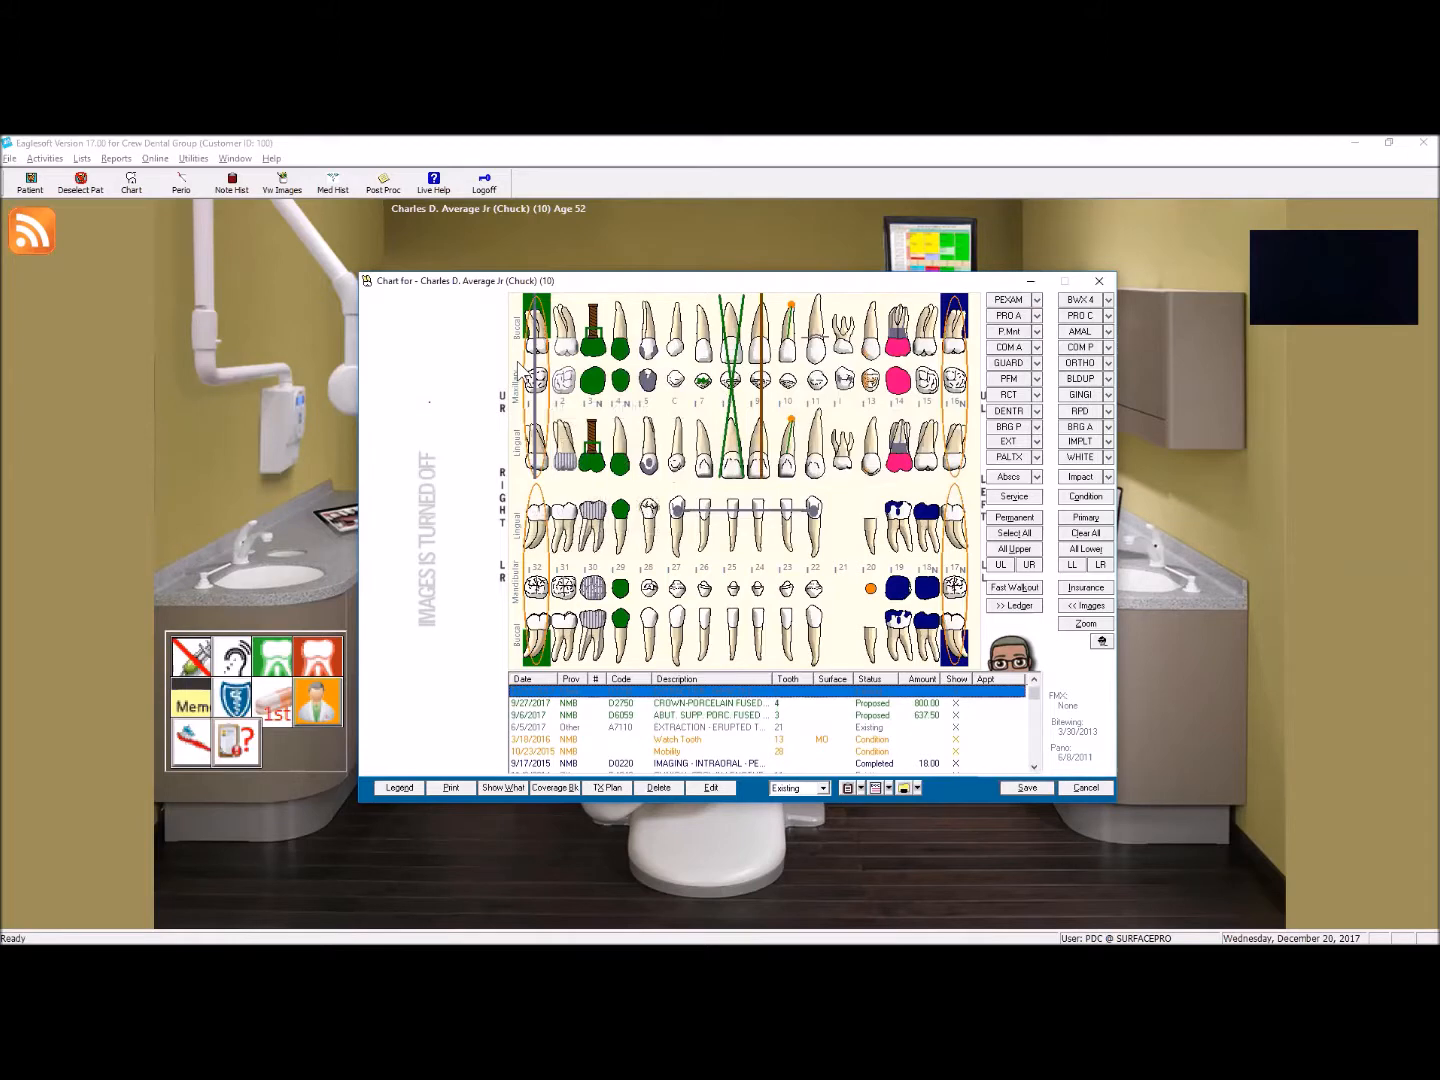
Step: Replace the referred D7230 extraction on tooth 9 with a D7140 erupted tooth extraction of status Existing
click(765, 398)
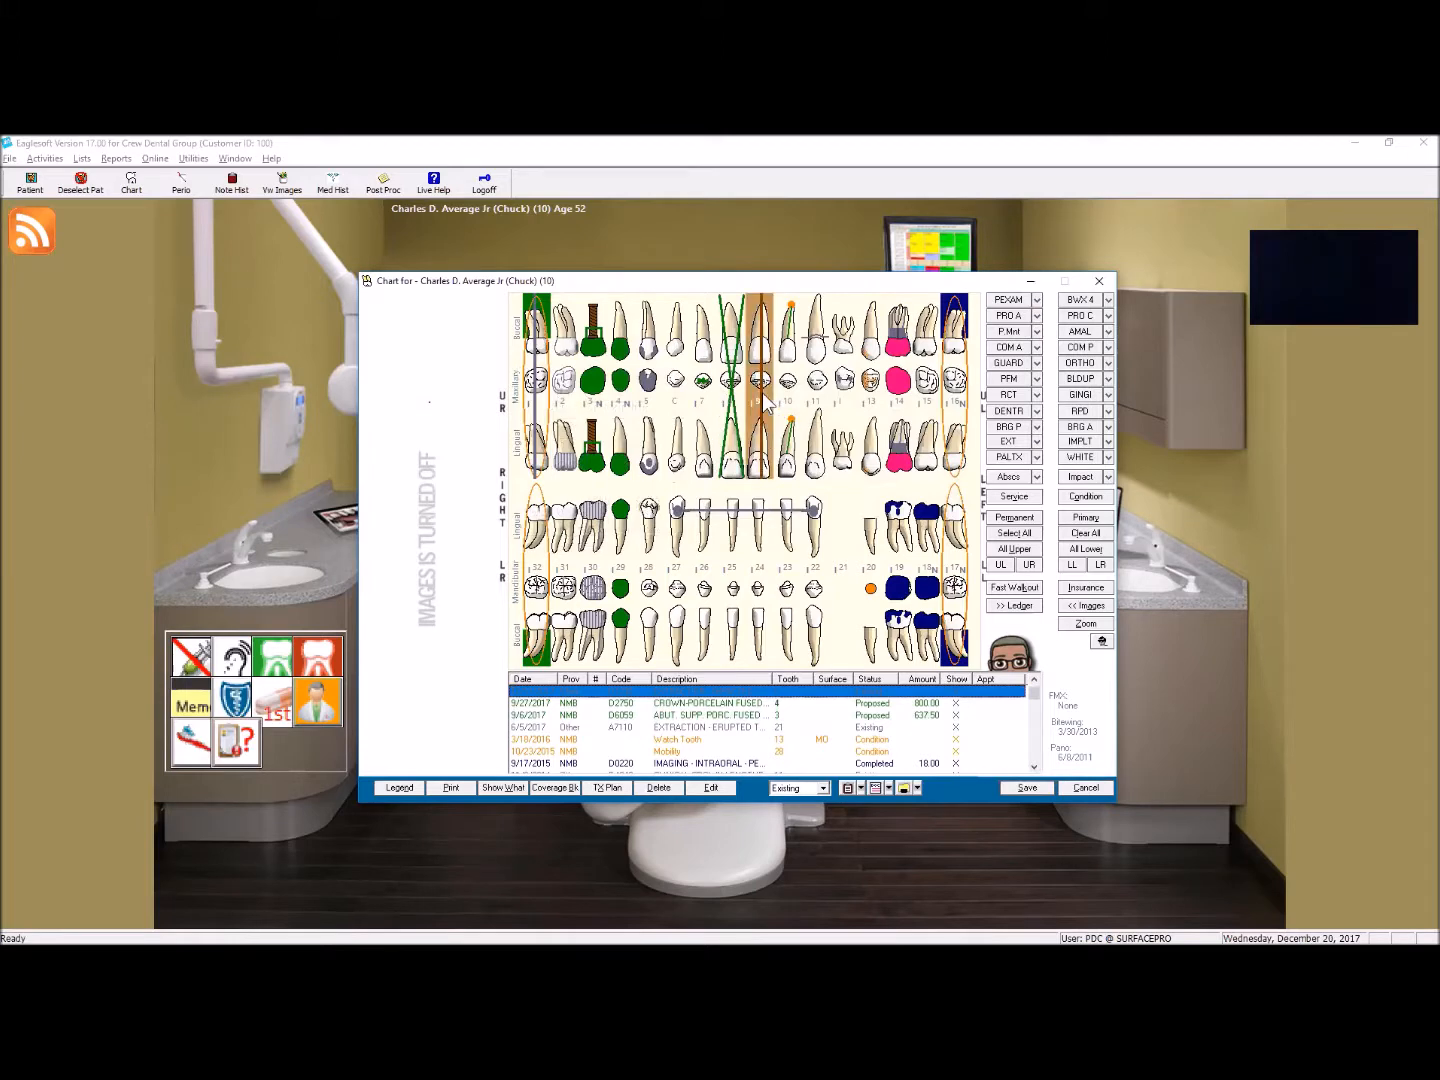
right_click(765, 399)
mouse_move(805, 485)
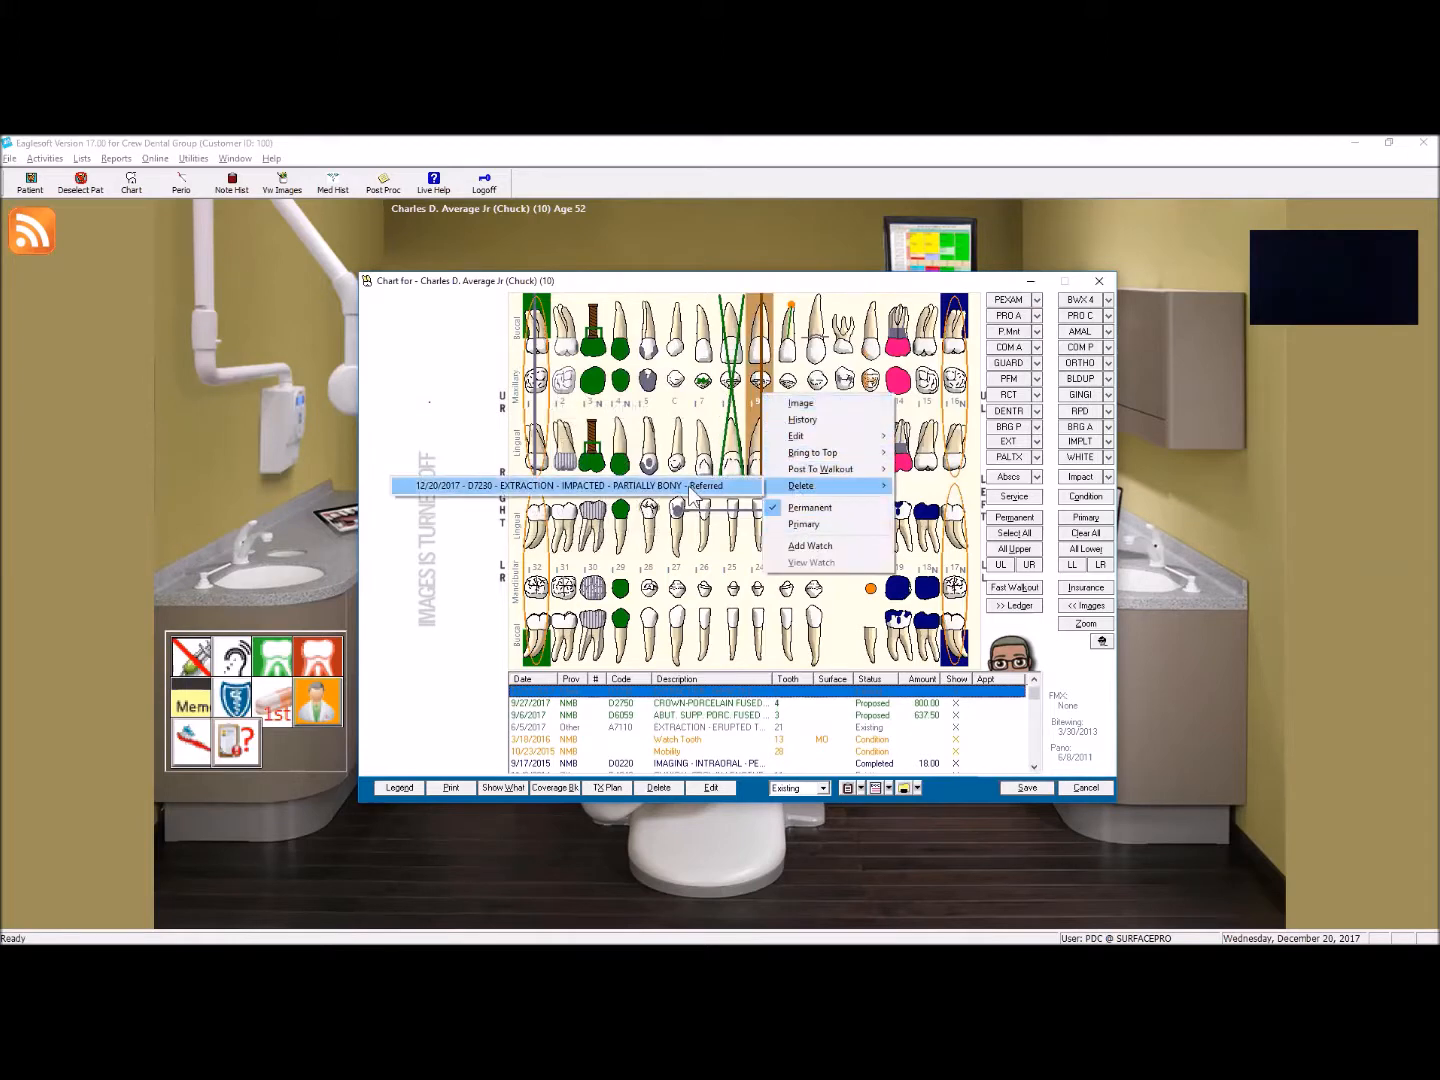
click(688, 487)
click(785, 579)
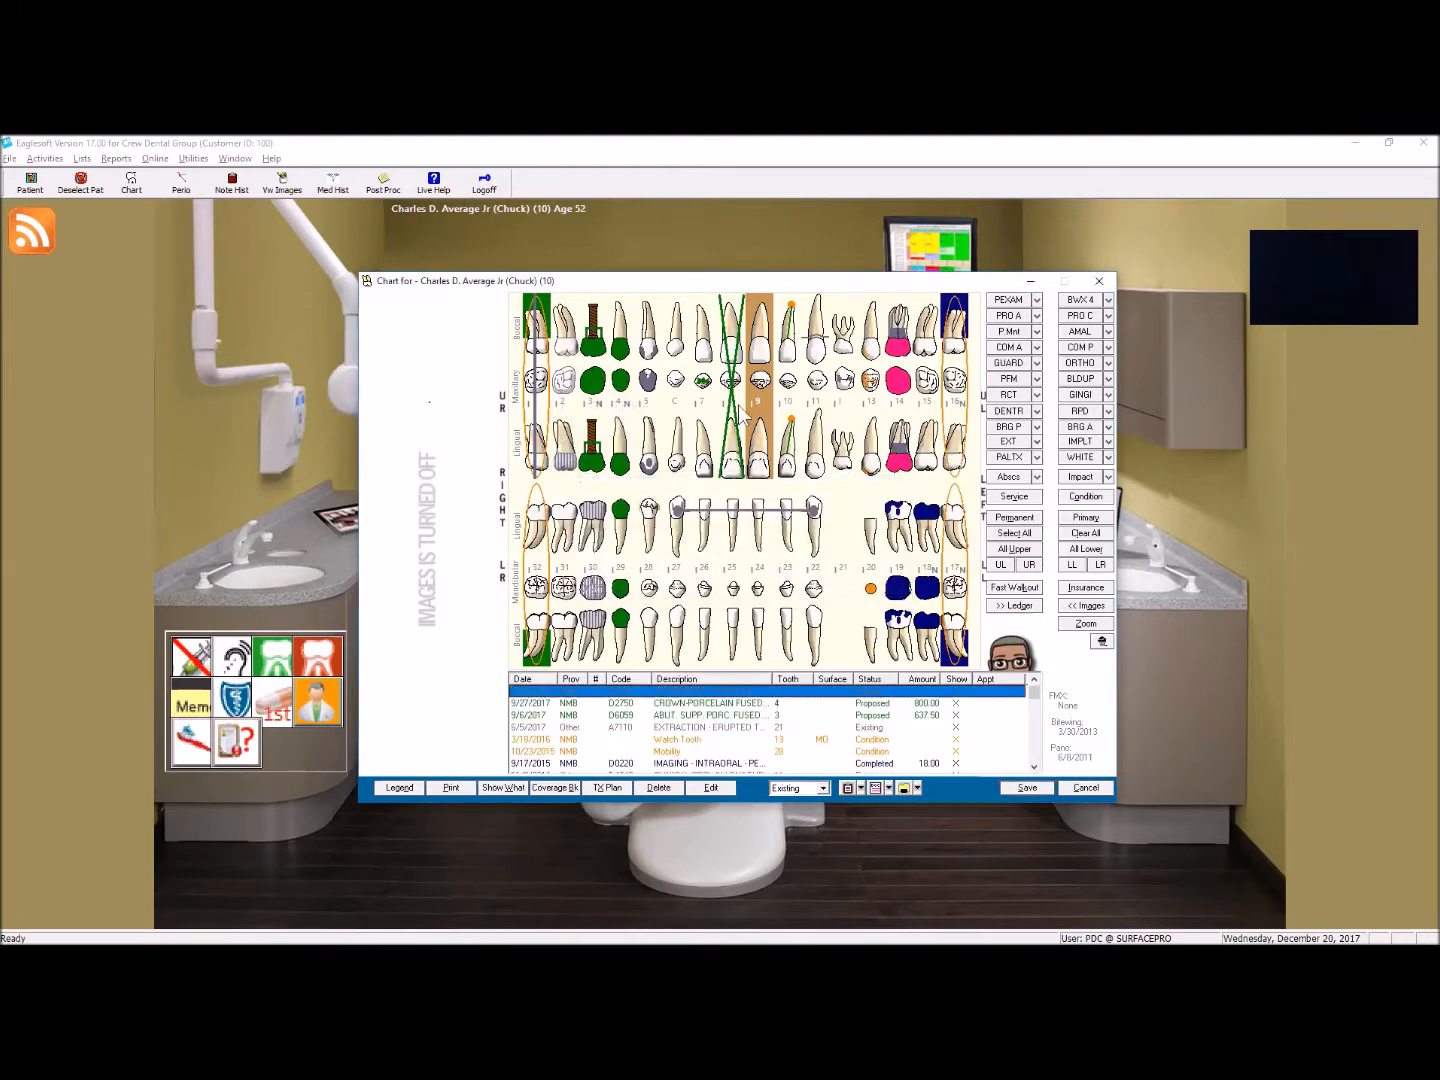
click(1017, 447)
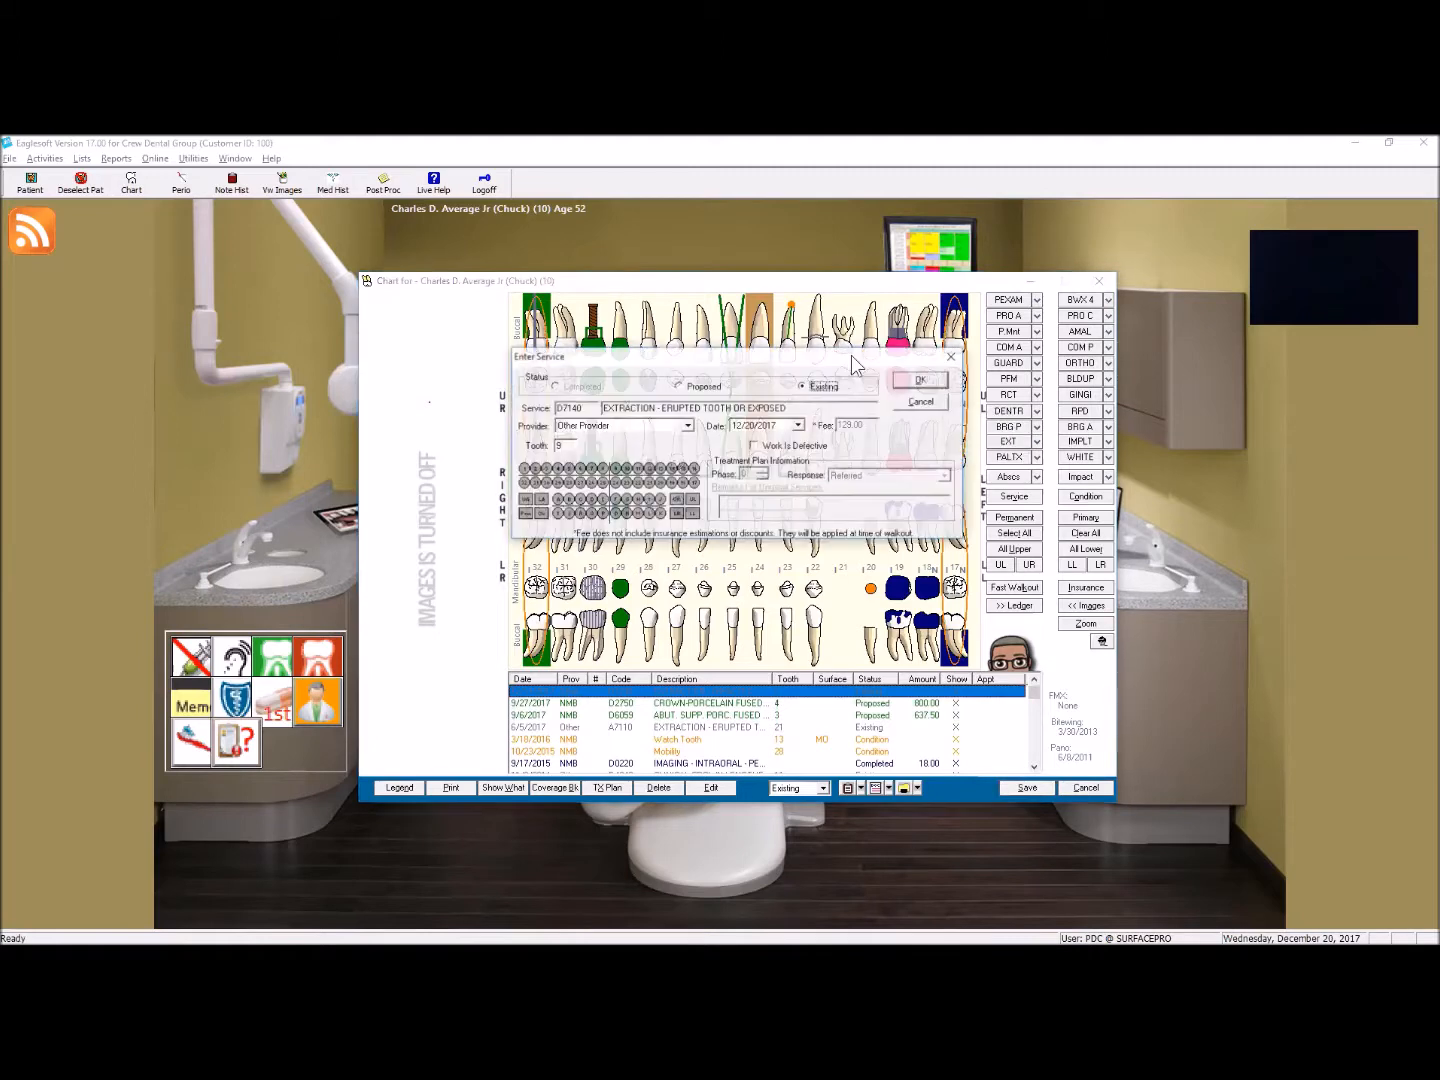
click(923, 381)
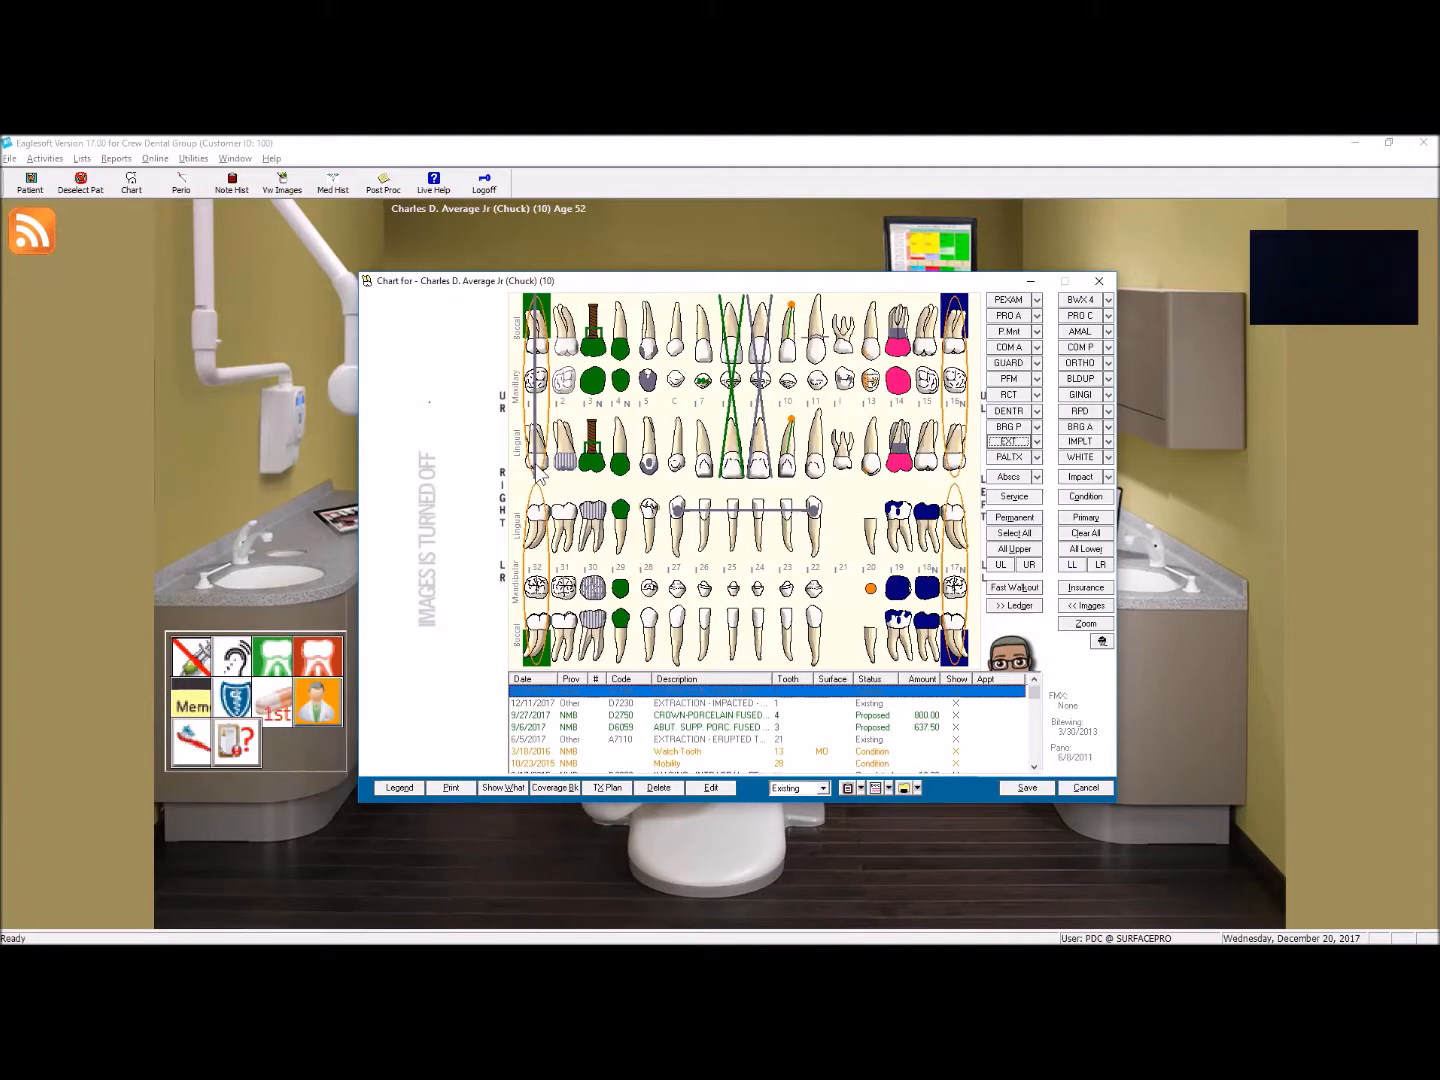
Step: Delete the existing D7140 extraction from tooth 9
right_click(764, 424)
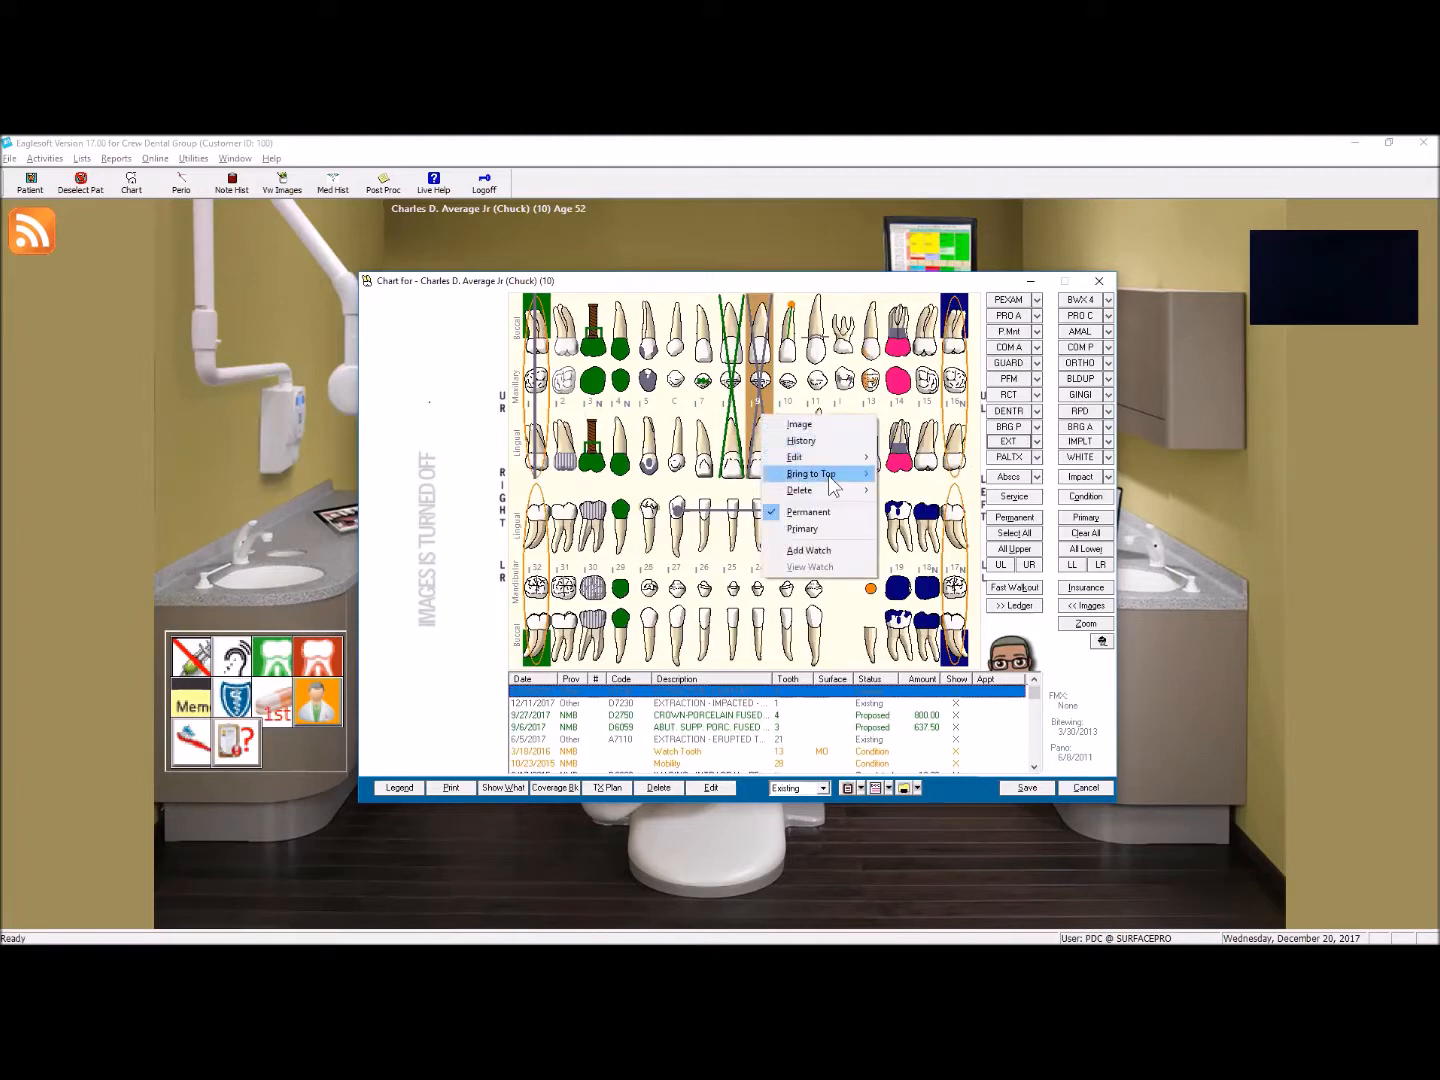
mouse_move(795, 490)
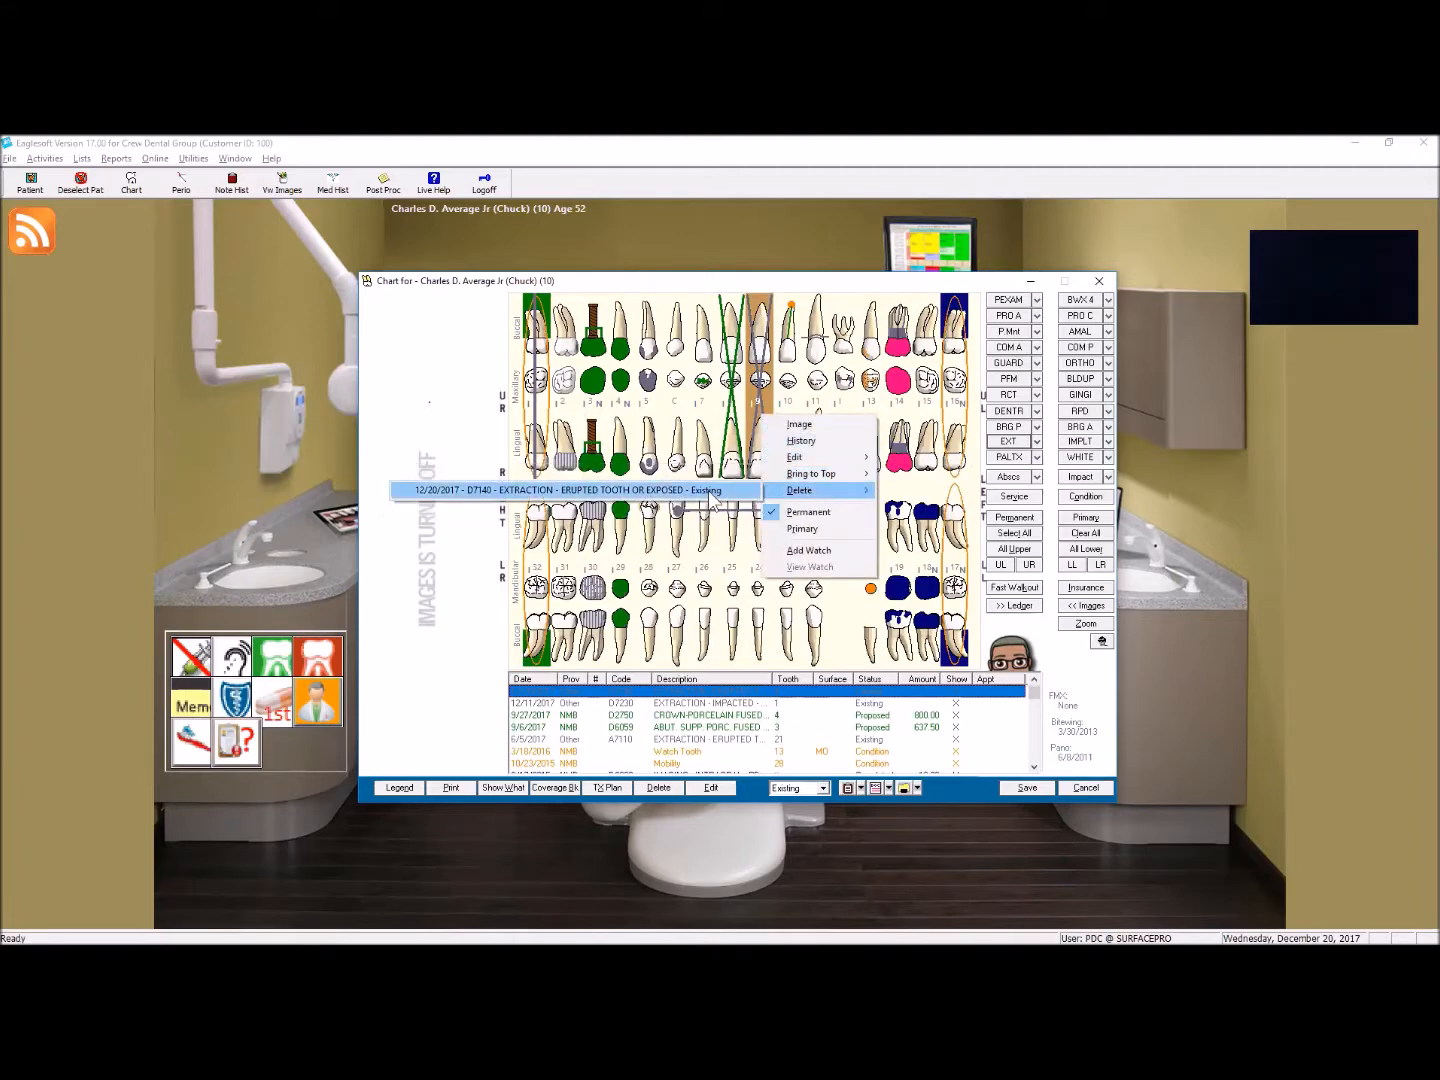
click(714, 491)
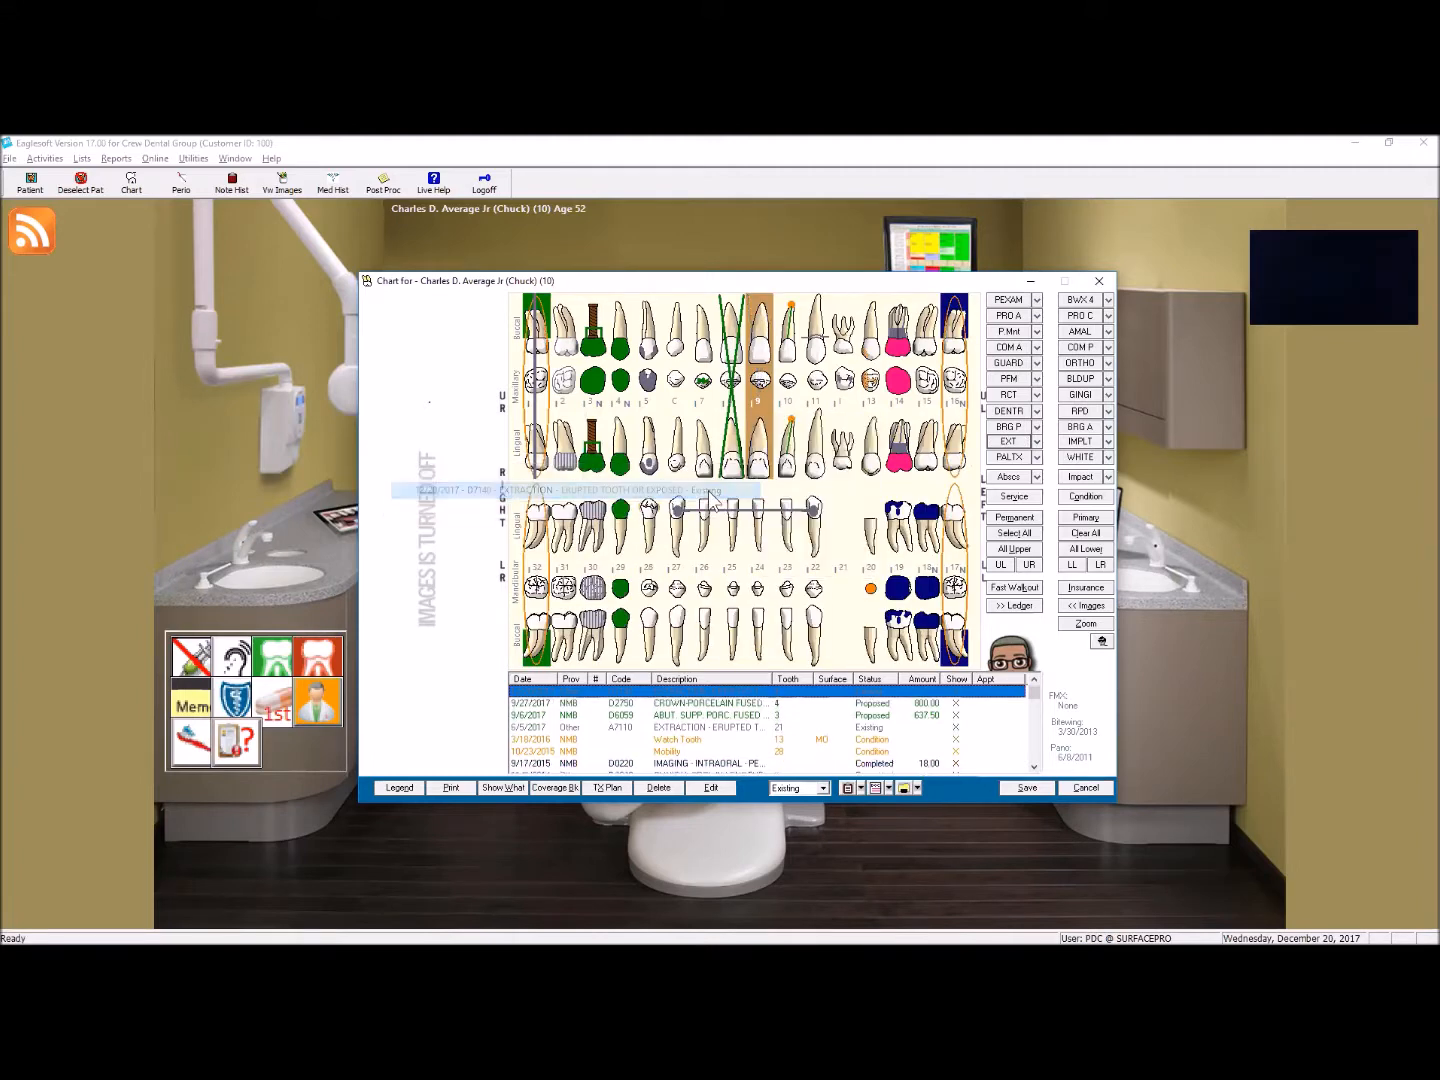
Step: Delete the proposed D7140 extraction from tooth 8, keeping its periodontal scaling entry
right_click(734, 411)
mouse_move(769, 503)
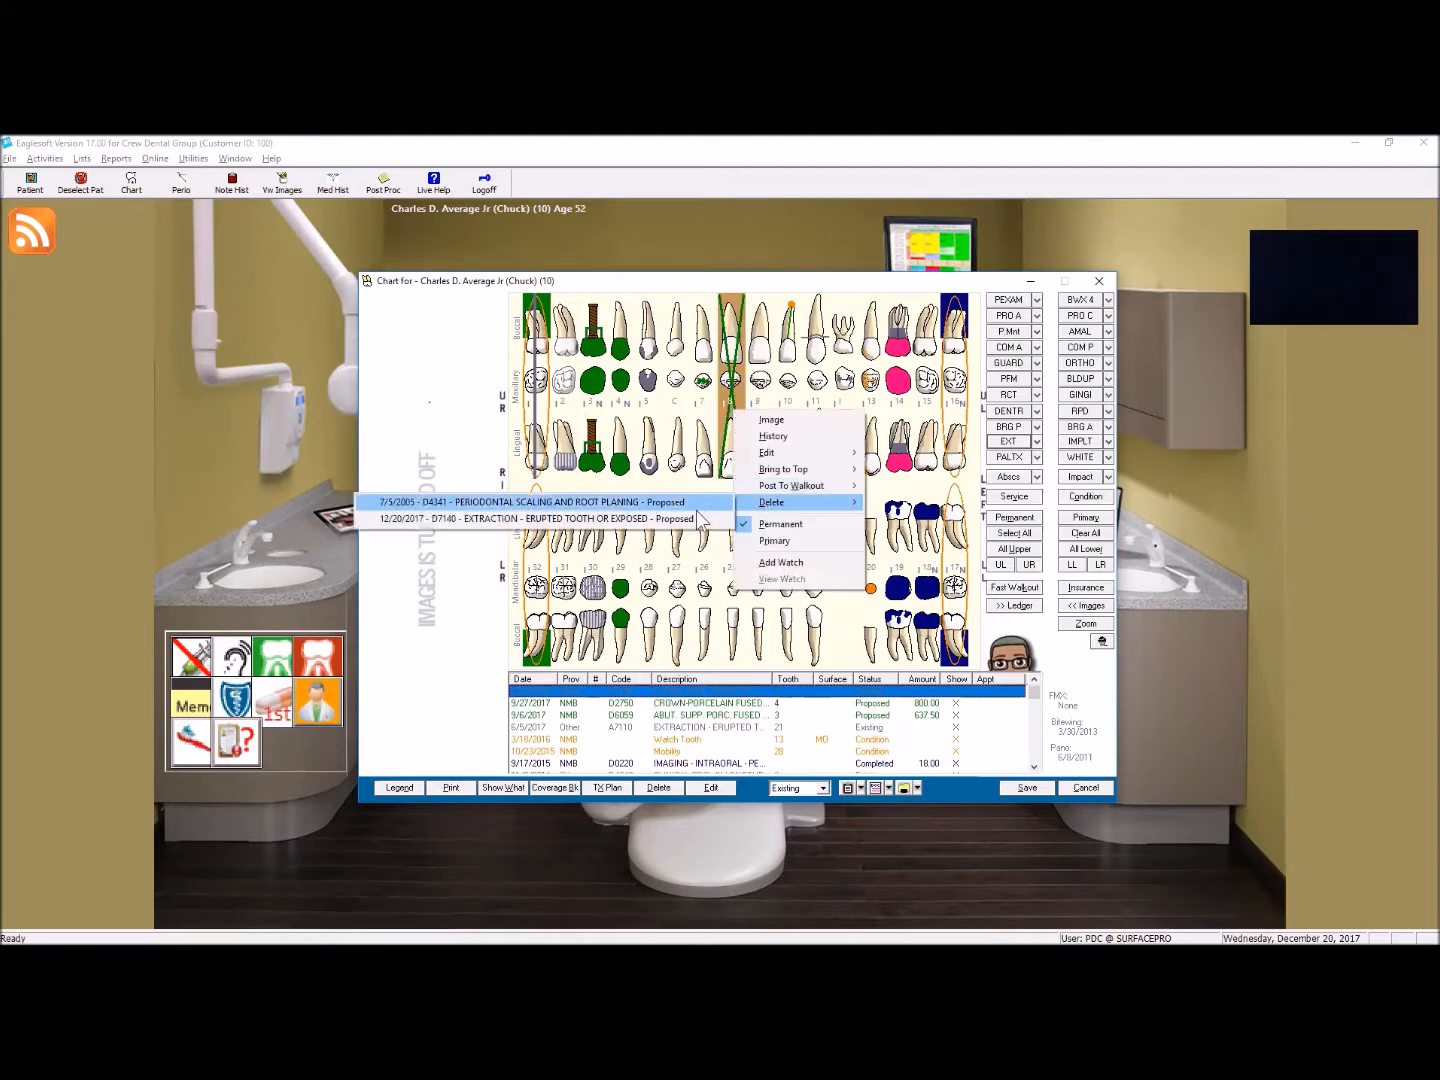
click(640, 518)
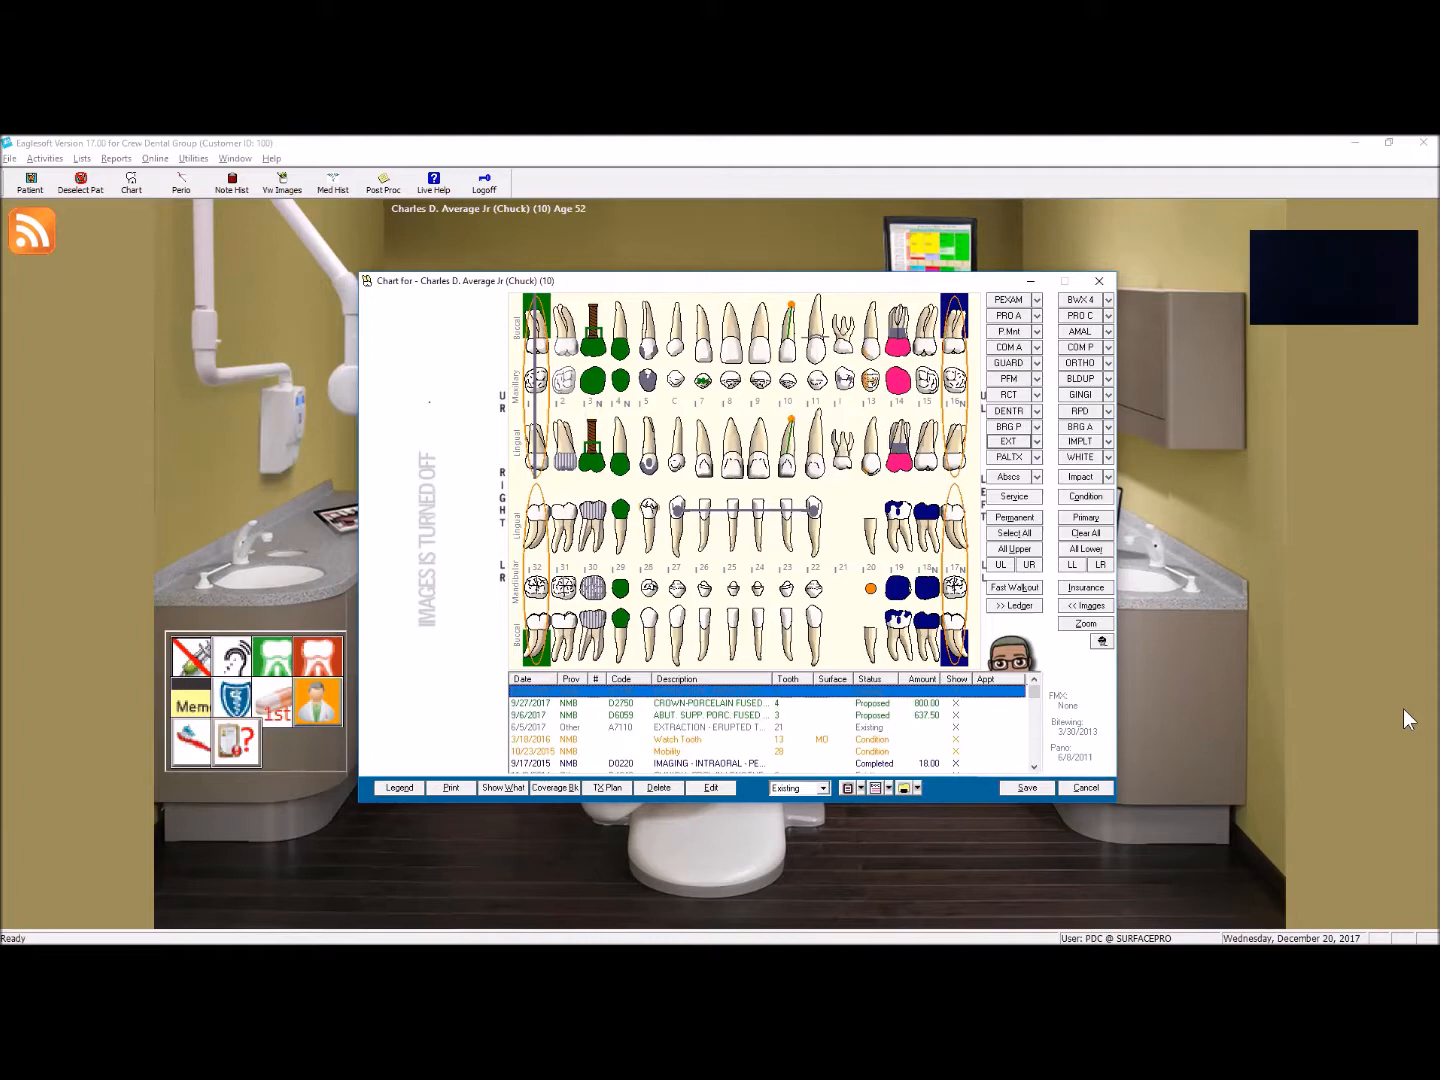
Step: Turn on the image display and turn off the ledger in the patient's chart
click(1087, 607)
click(1031, 607)
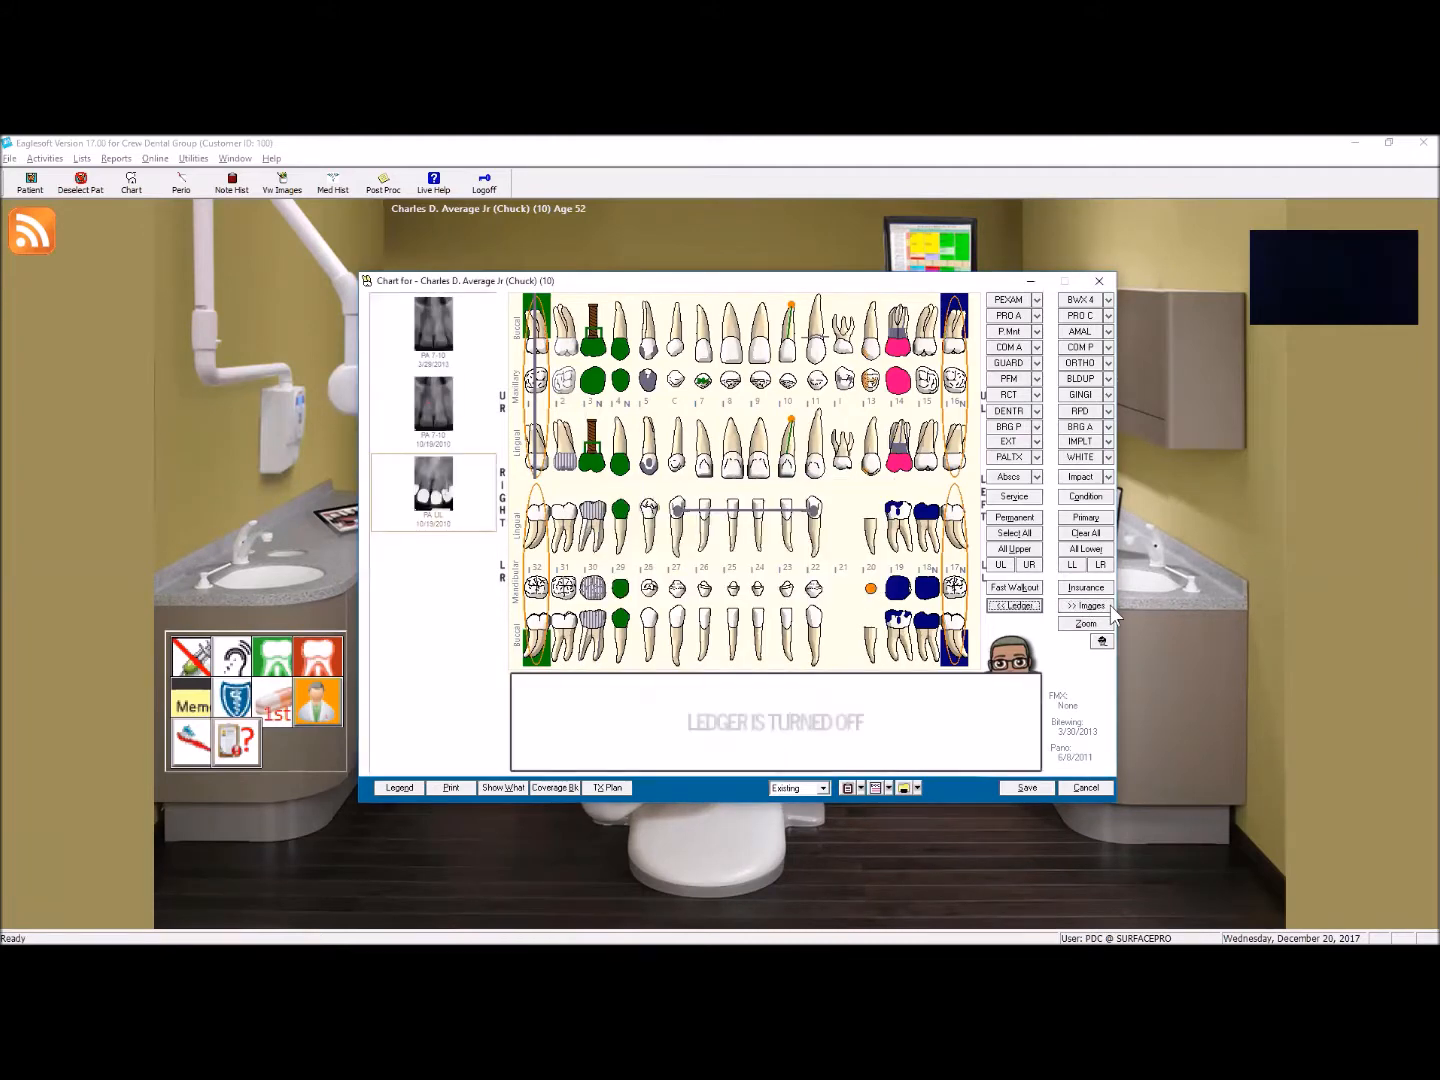
click(1090, 606)
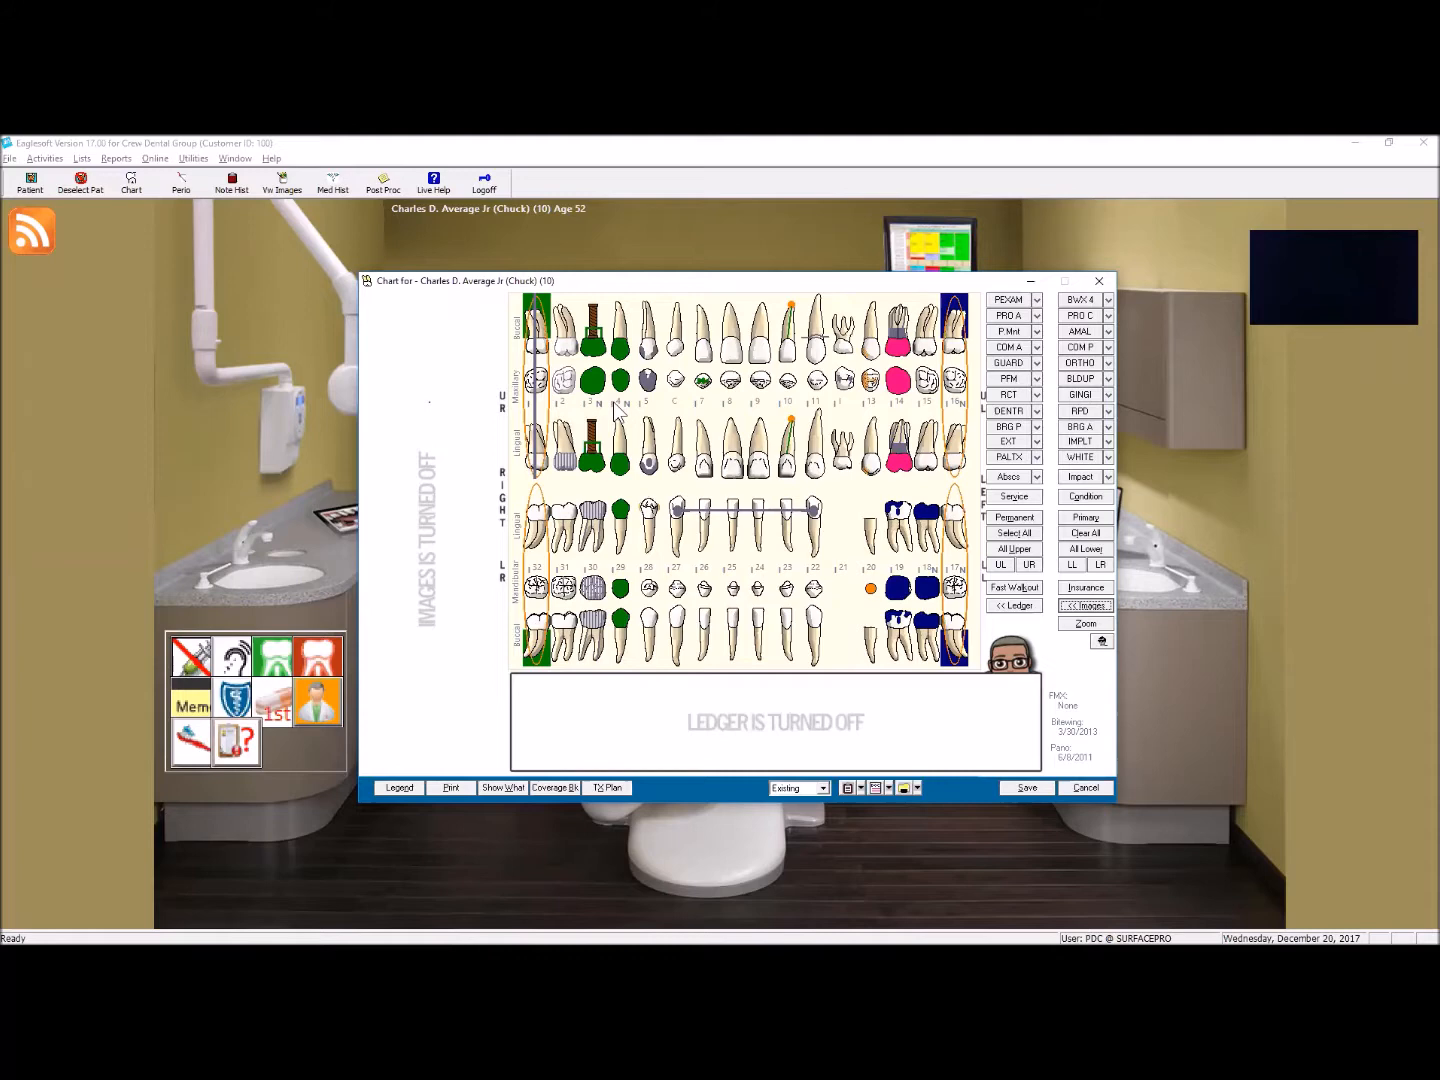
click(1103, 608)
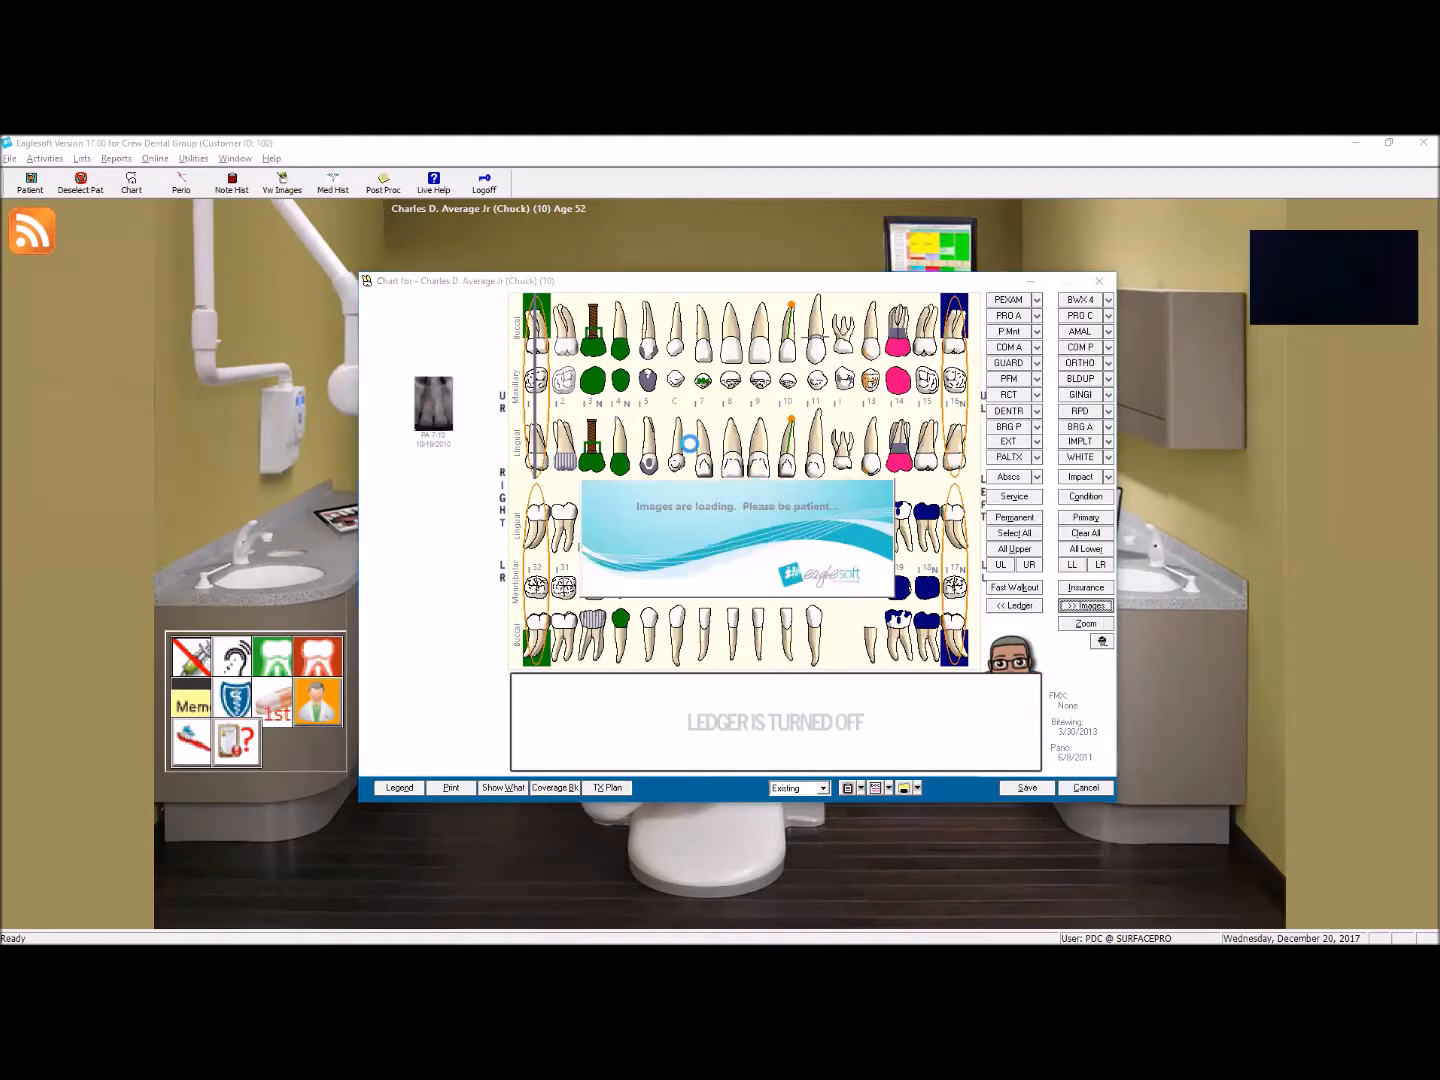
Step: View the images linked to tooth 3, opening and closing the implant label and the scanned referral letter
click(598, 336)
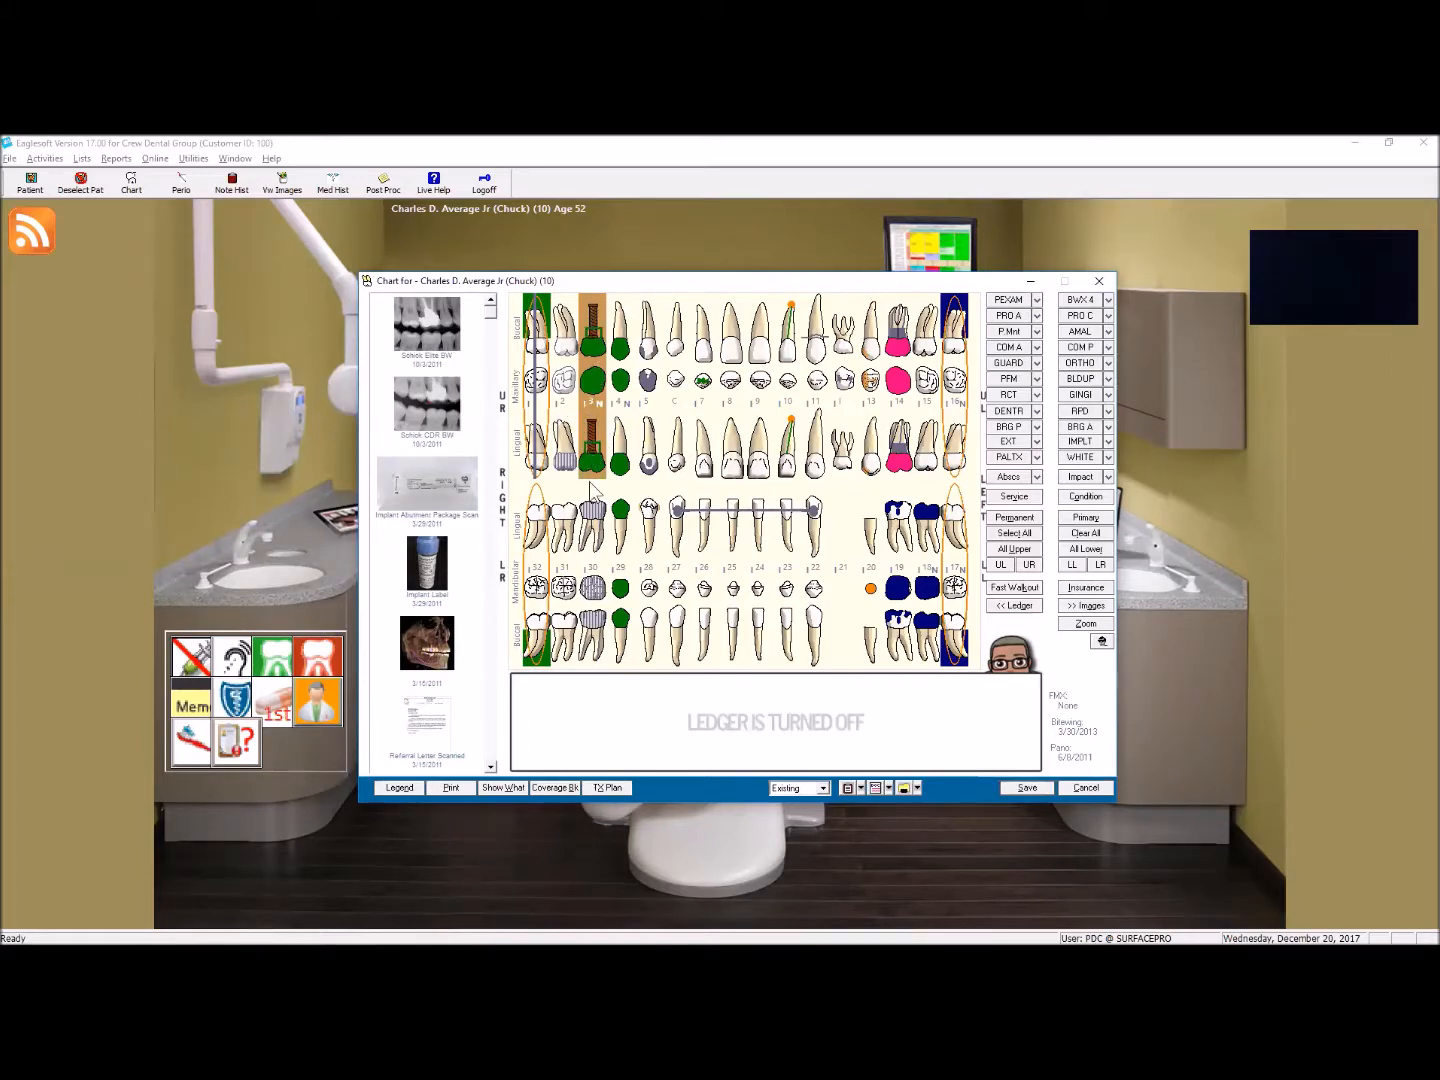
click(424, 576)
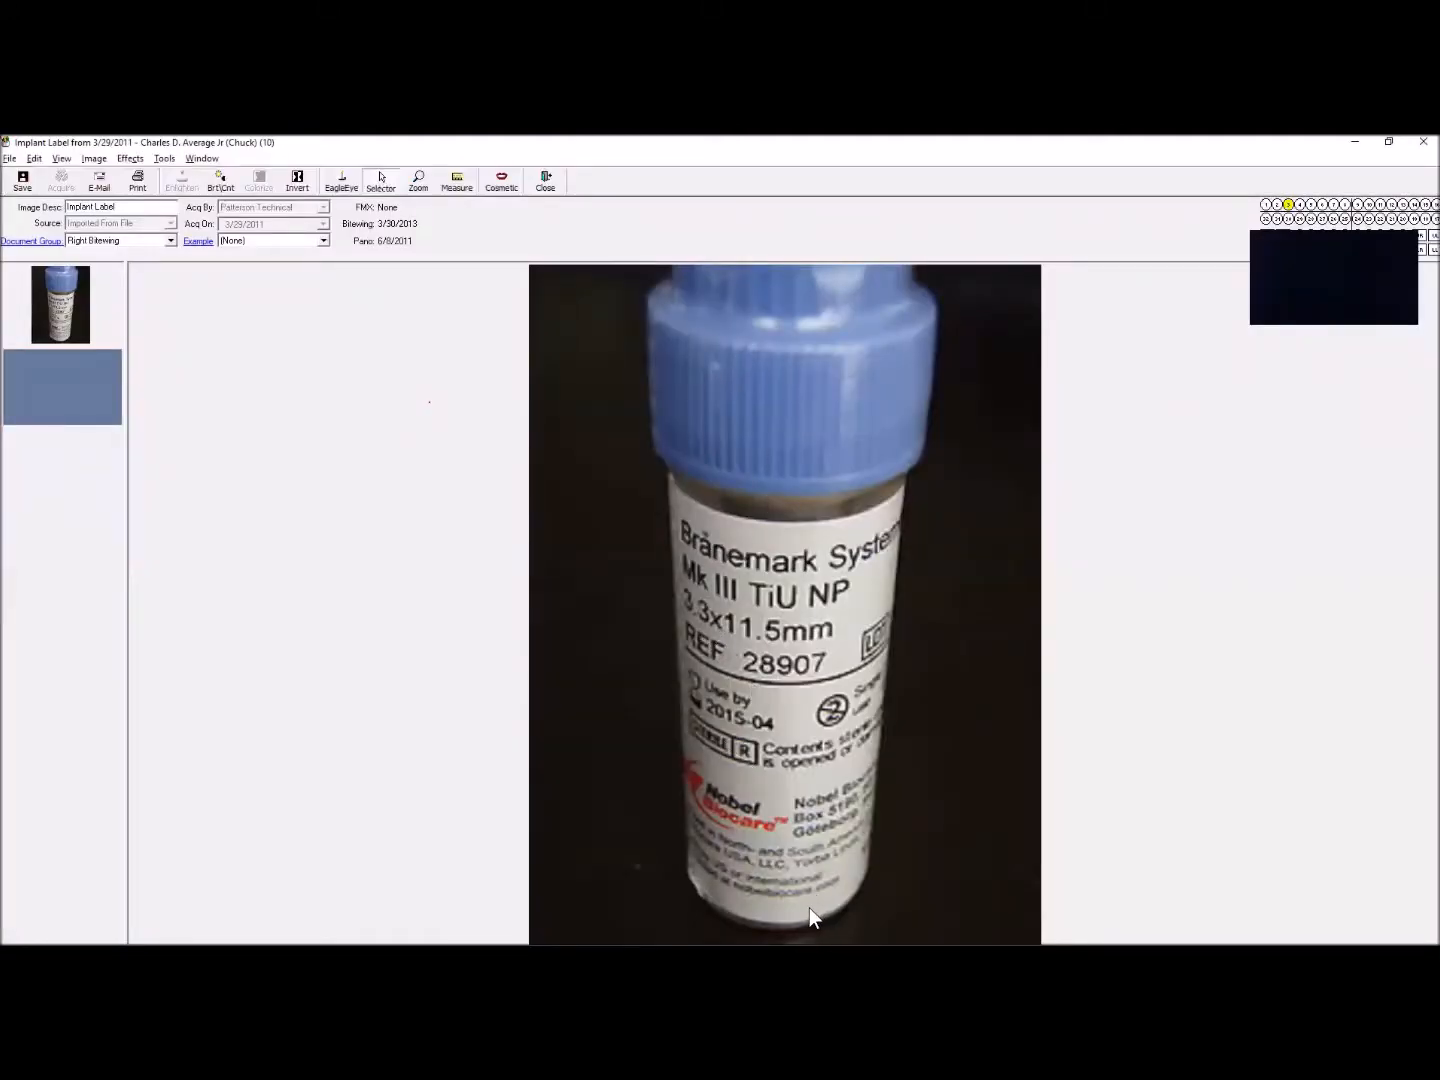
click(544, 188)
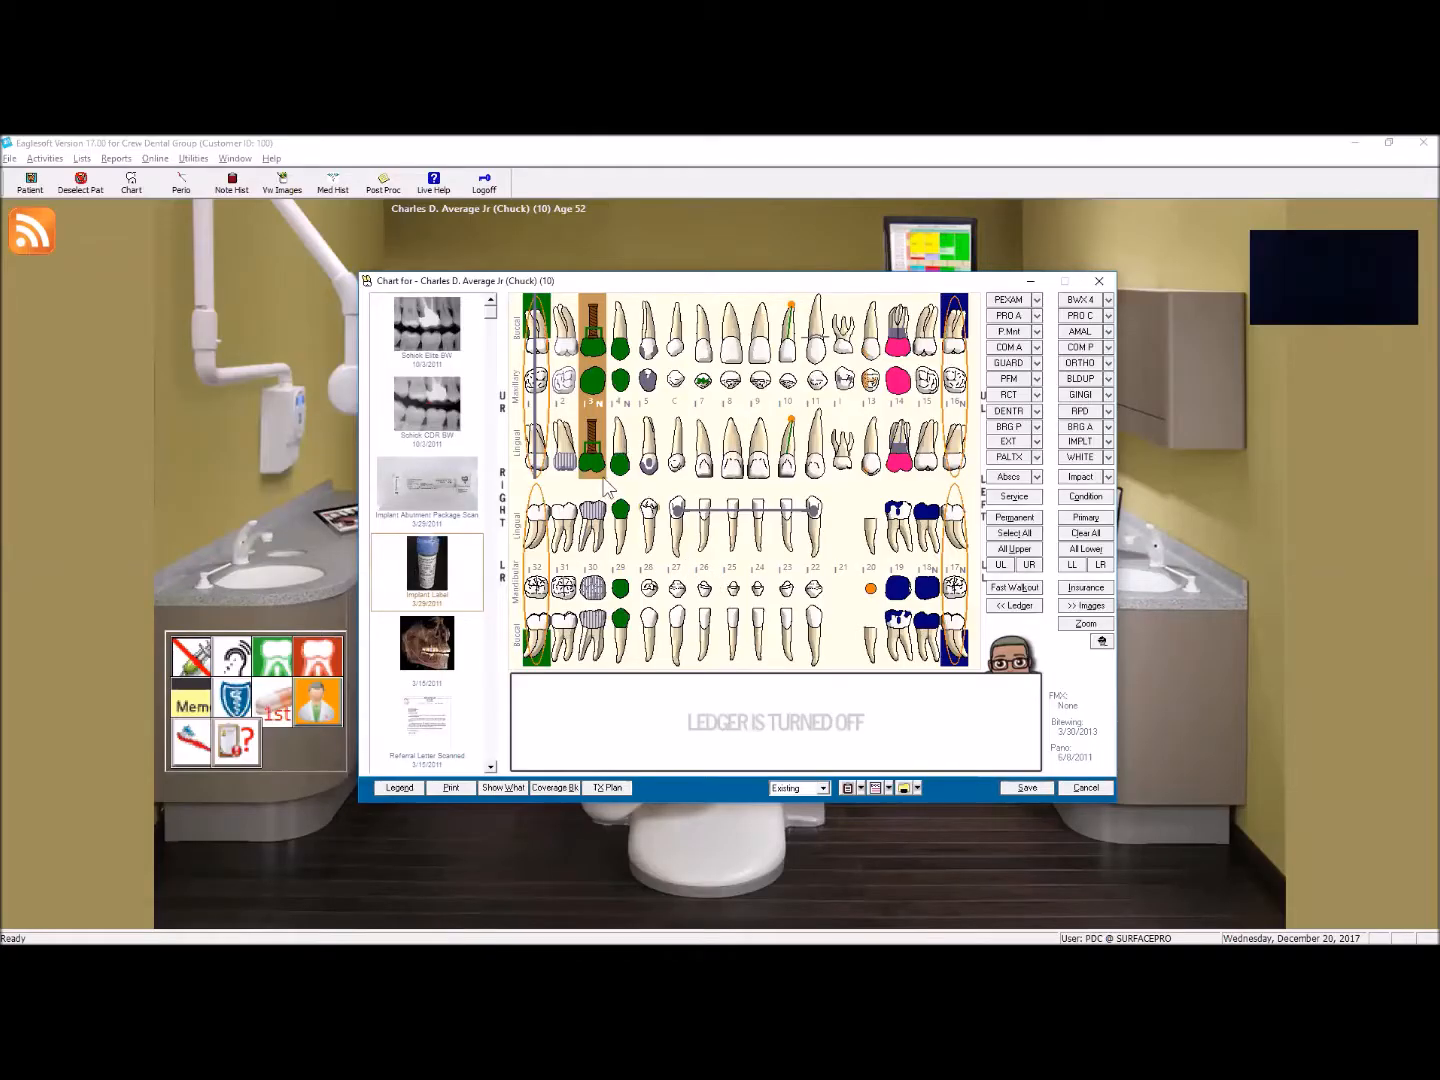
double_click(420, 728)
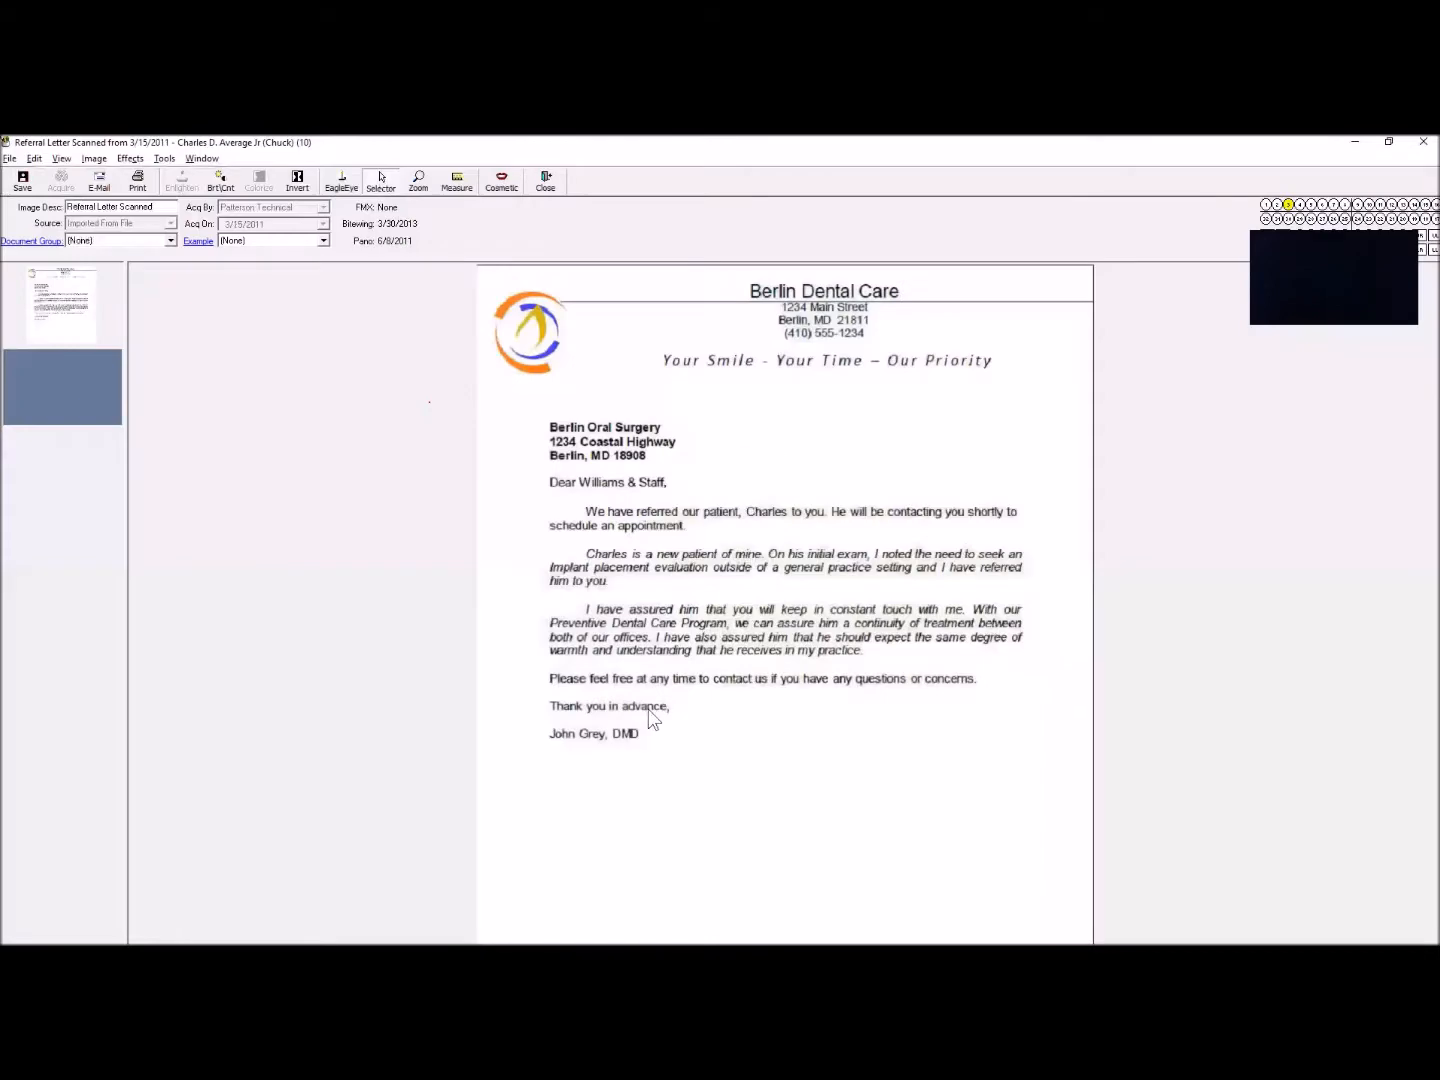
click(1424, 141)
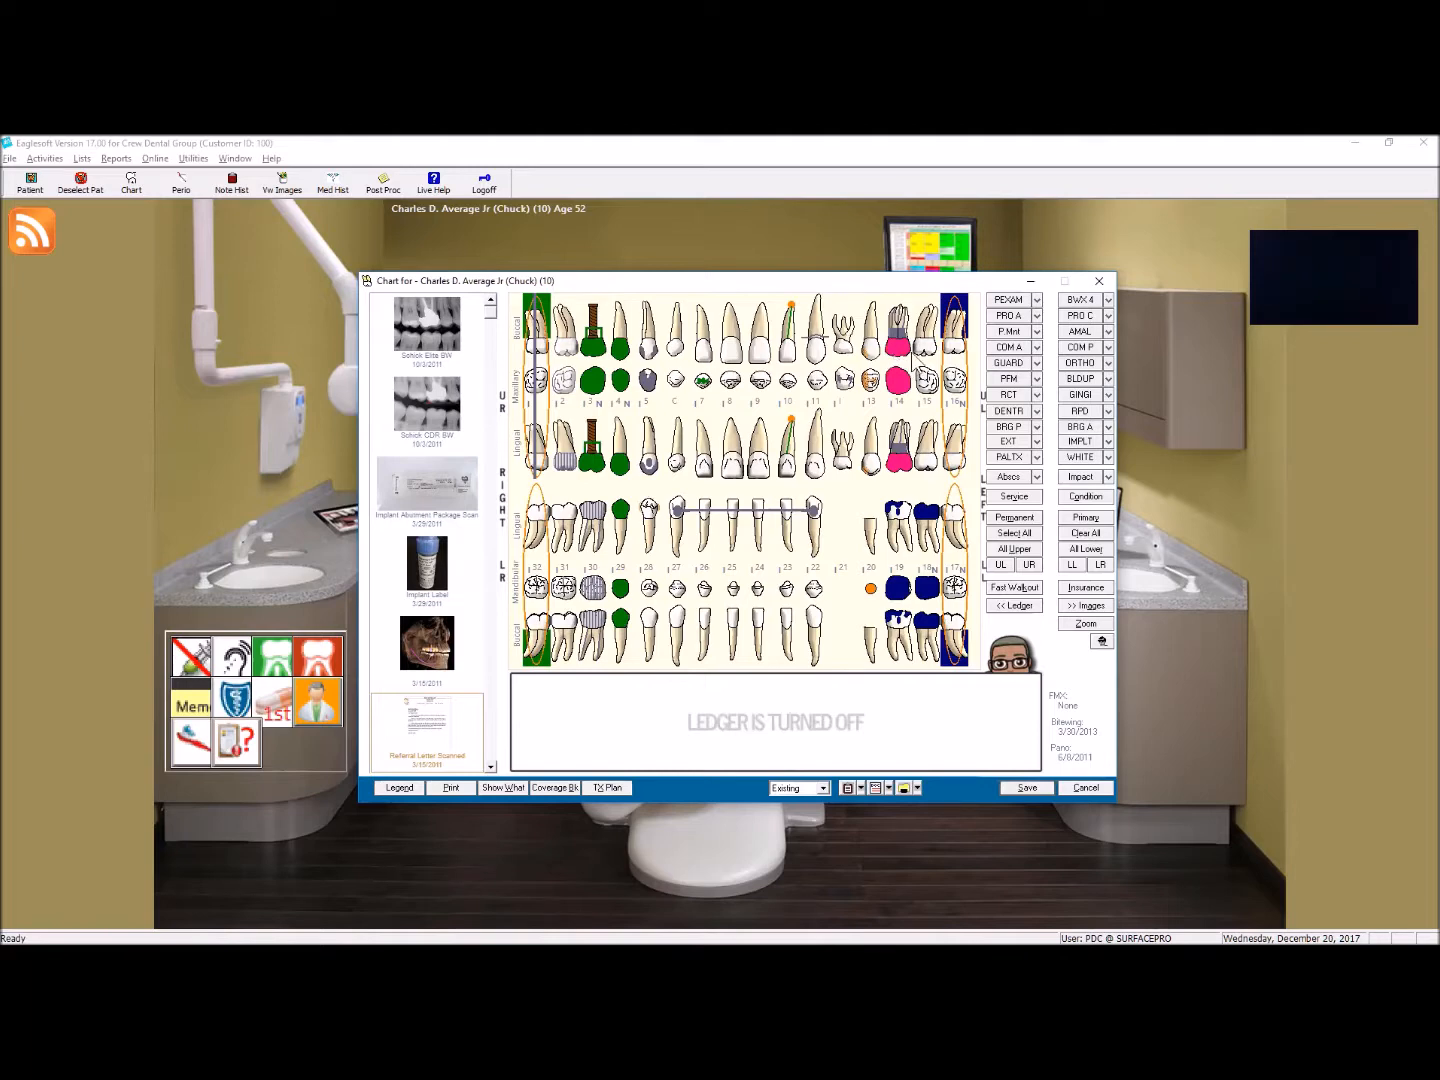
Step: Include perio items on the chart with GM and MGJ shown, excluding Pocket Depth and Bleeding/Suppuration, and clear the tooth 13 selection
click(518, 787)
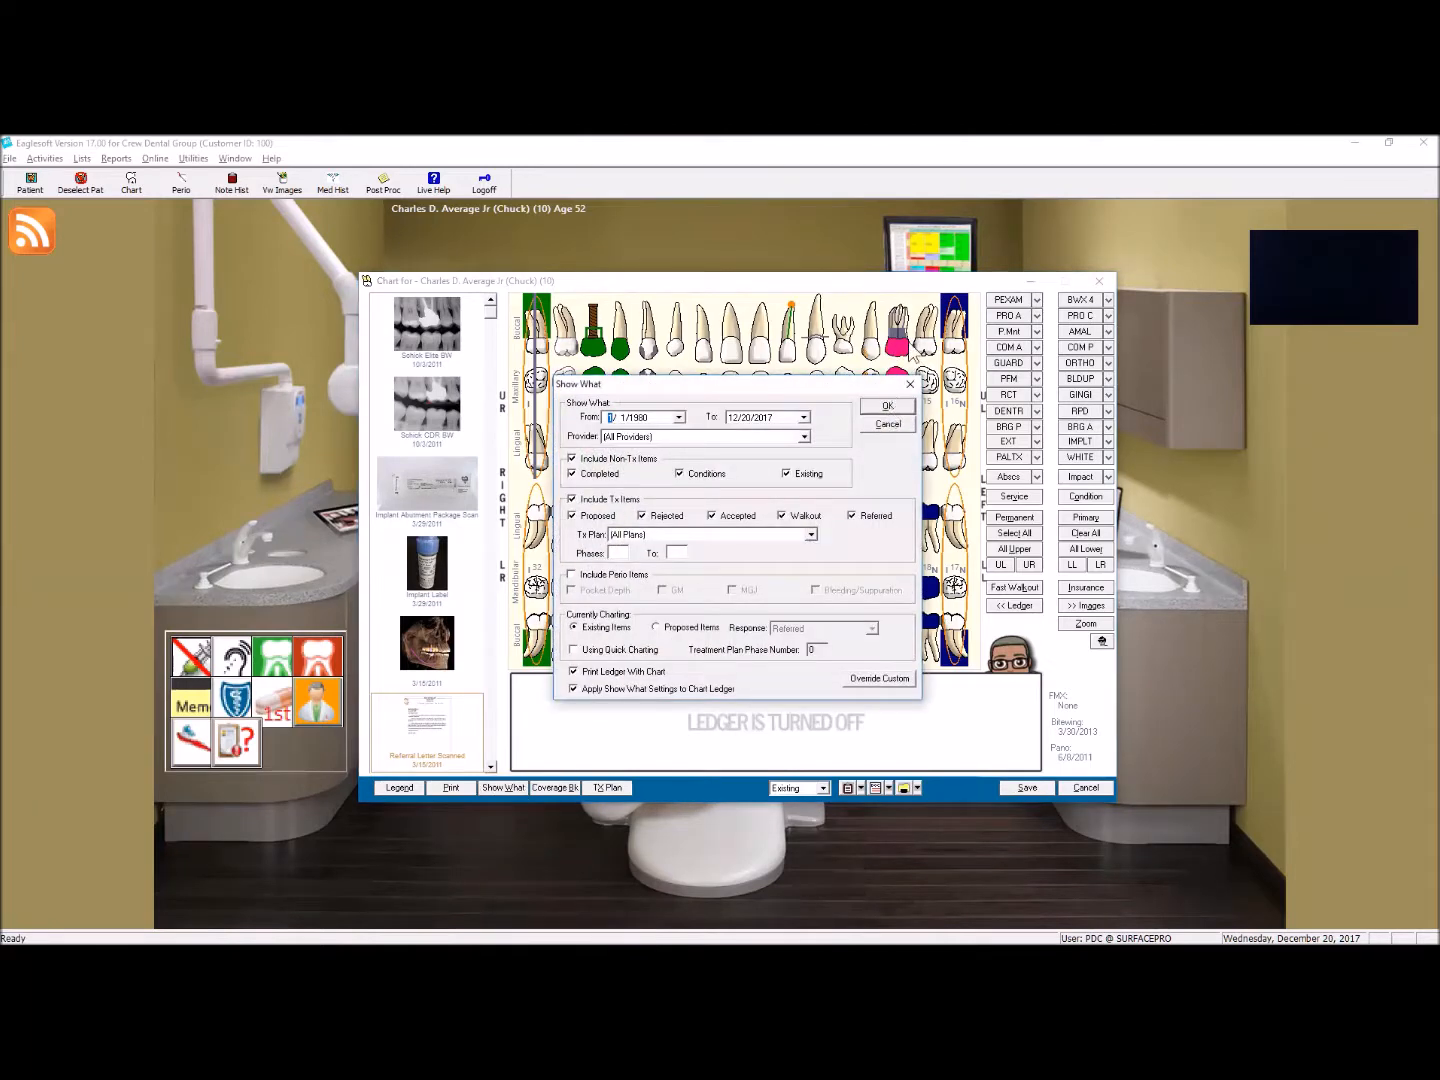
click(603, 575)
click(598, 590)
click(821, 590)
click(882, 407)
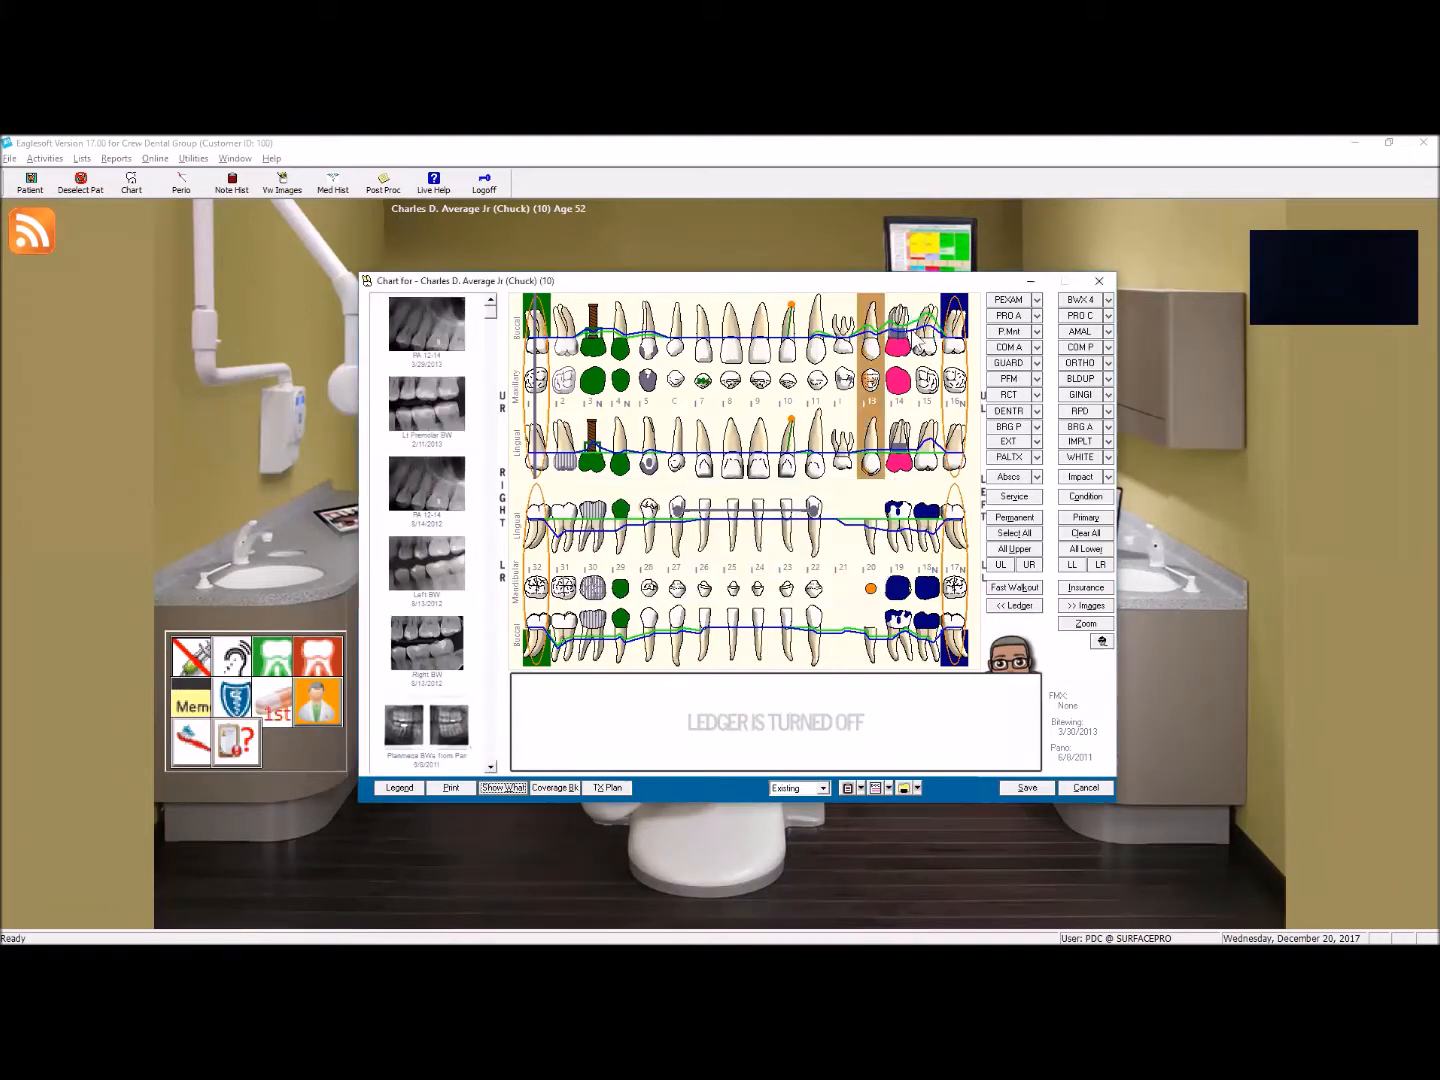
click(872, 370)
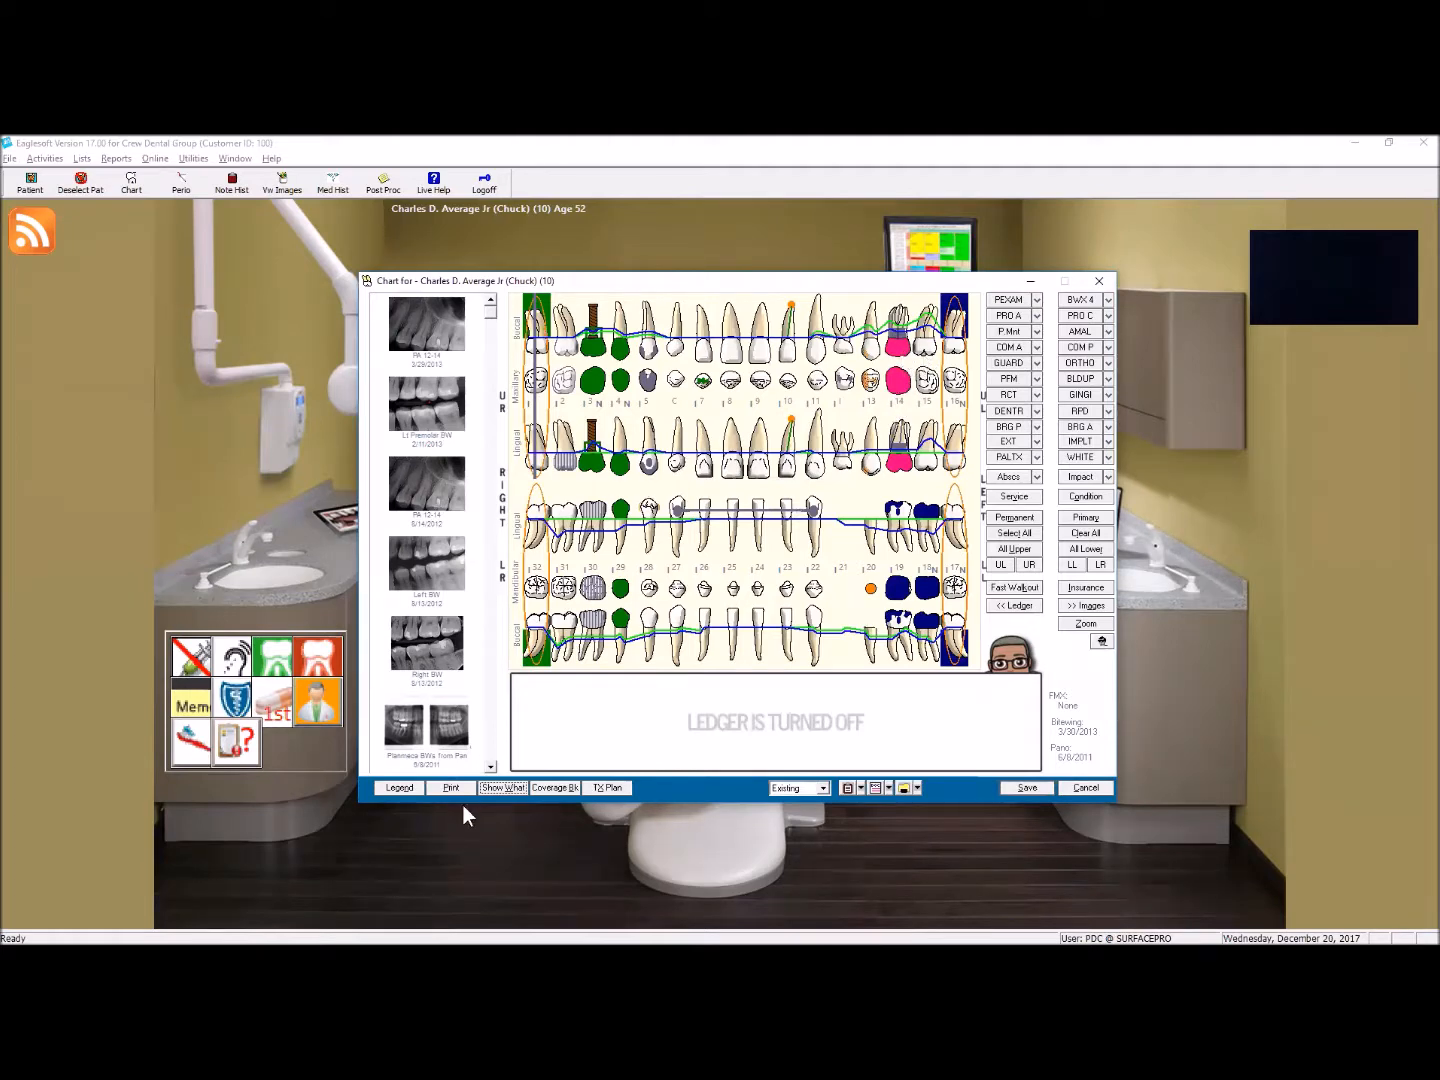
Step: Exclude perio items from the chart display
click(503, 788)
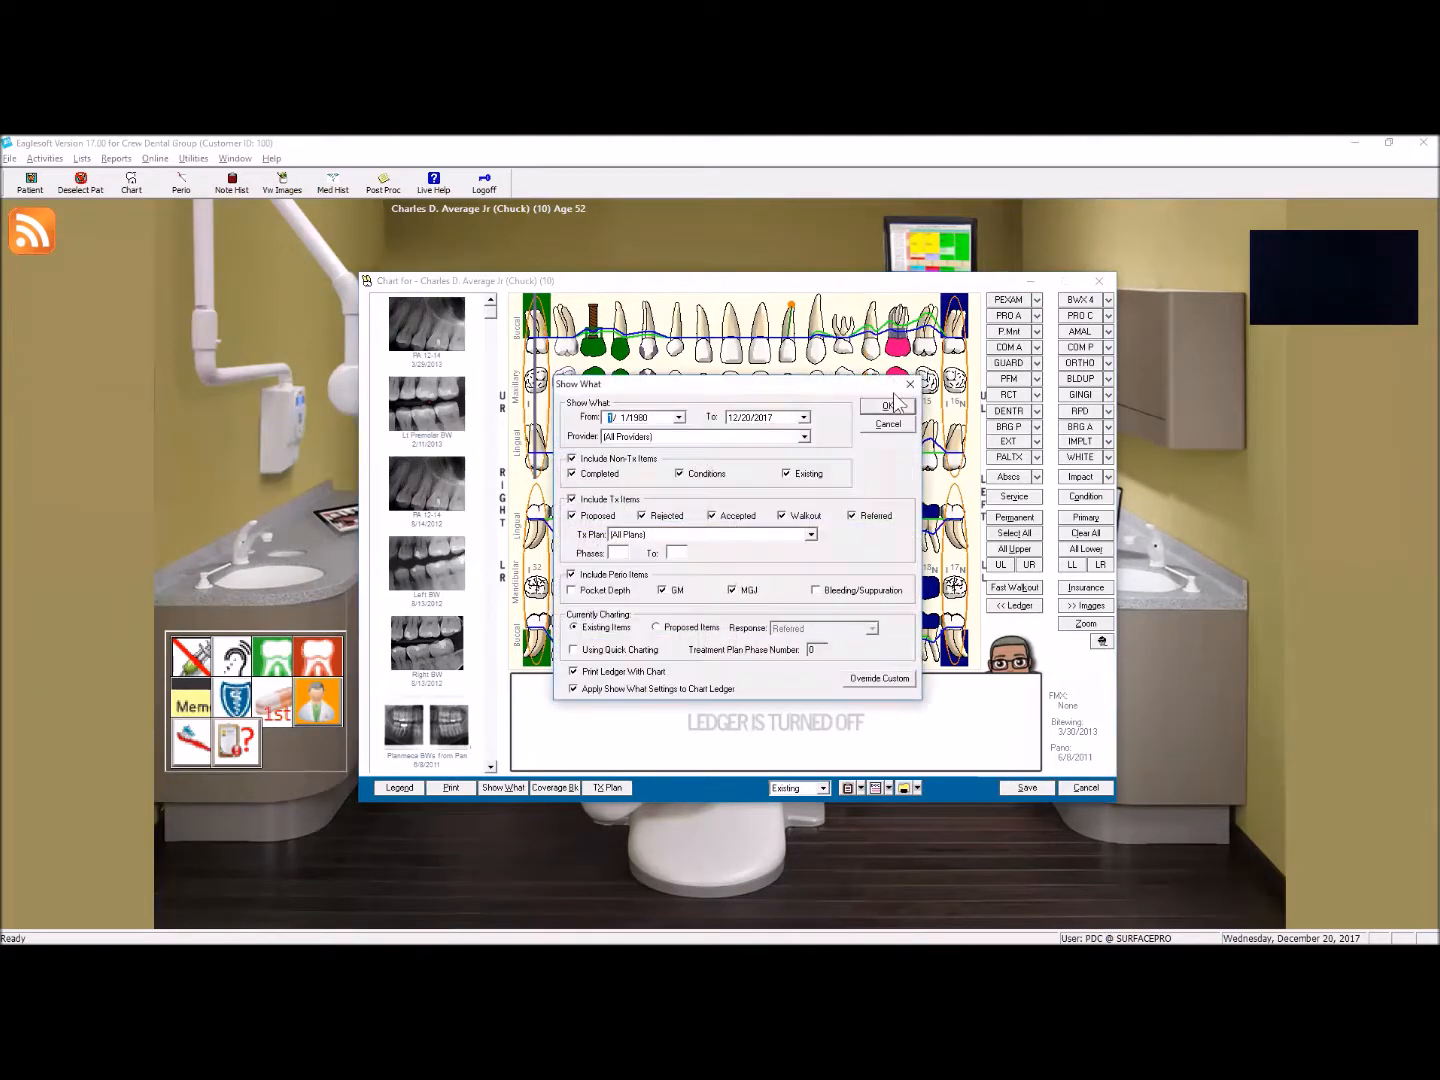
click(594, 575)
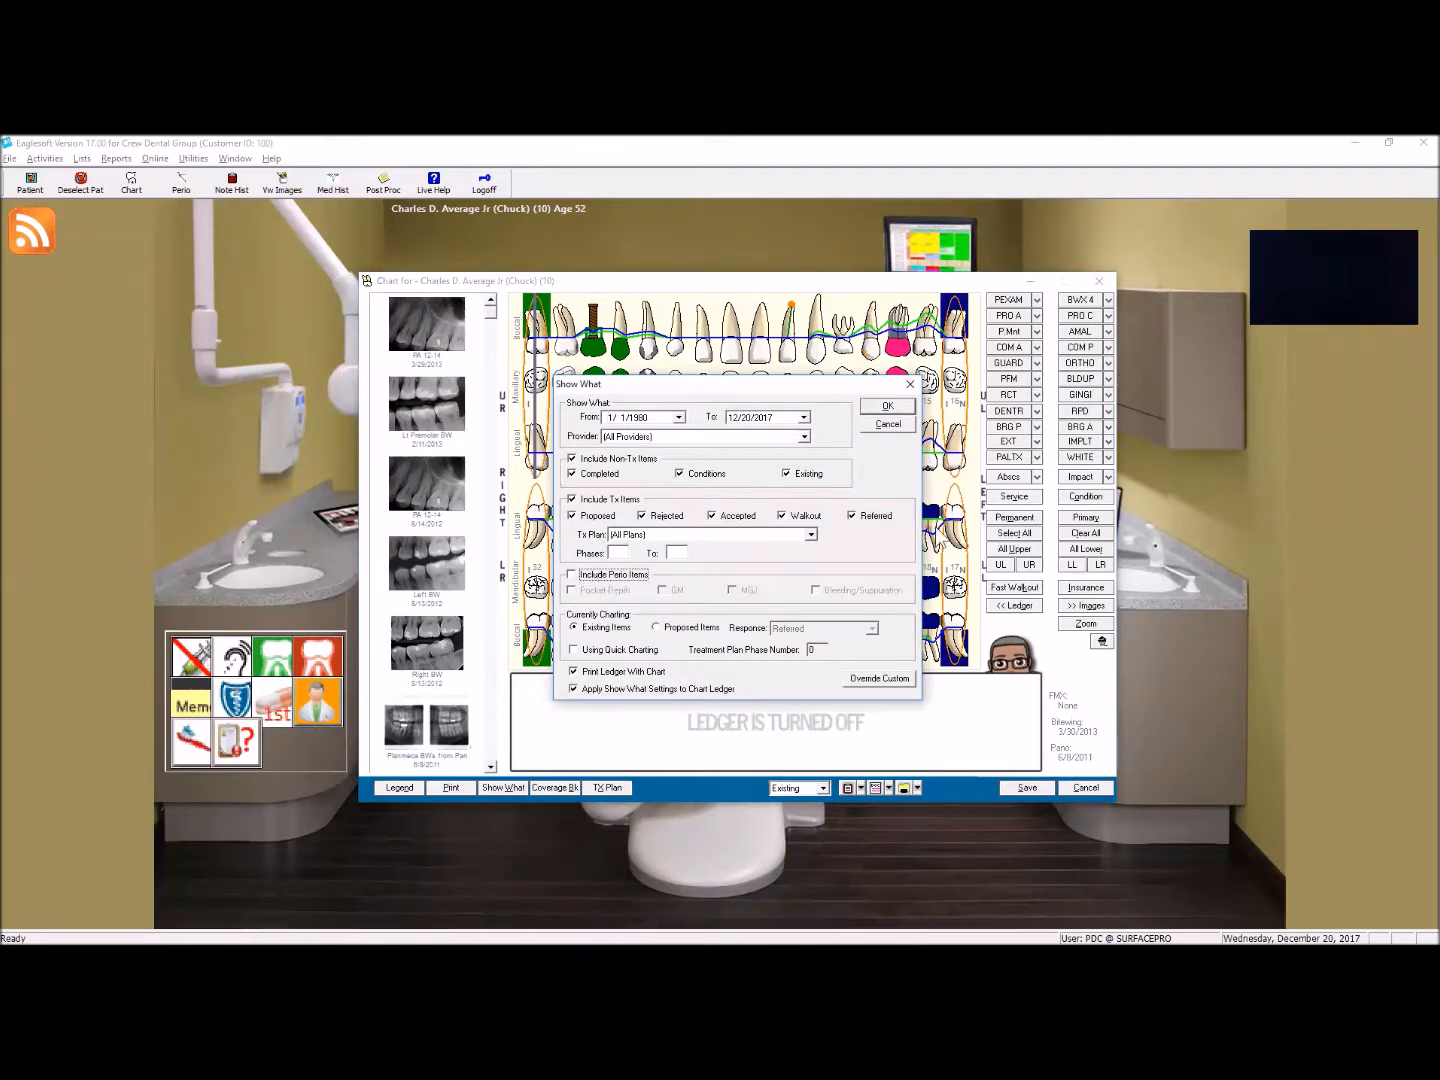
click(894, 408)
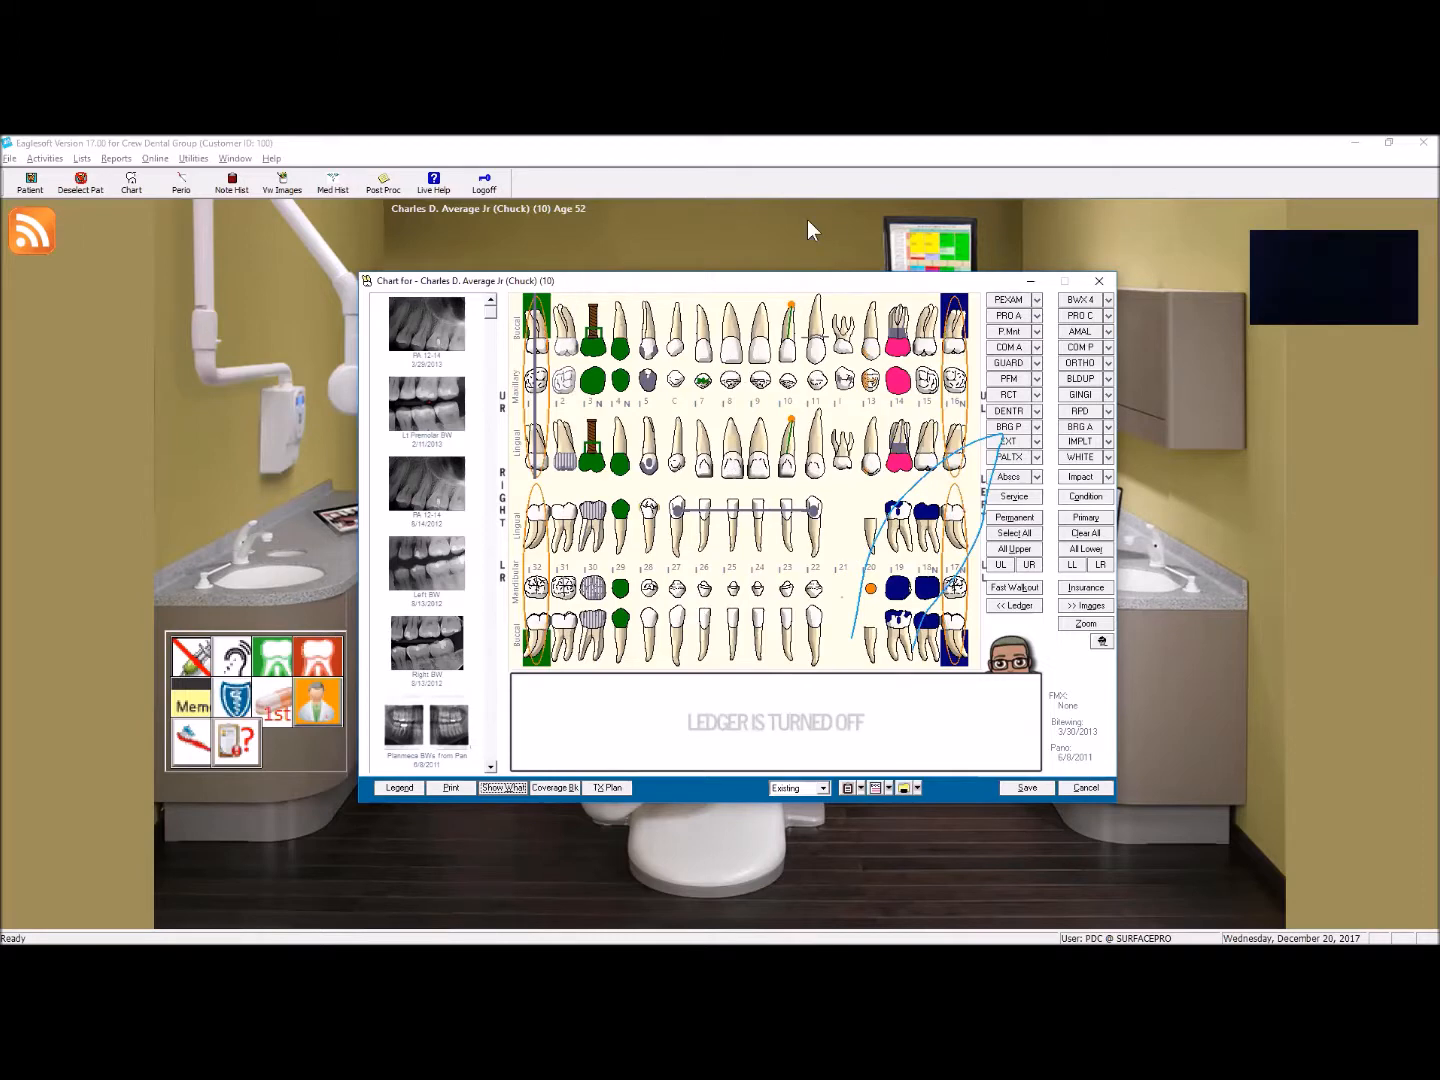
Step: Change the response of the proposed D4341 periodontal scaling and root planing on tooth 1 to Rejected
right_click(537, 328)
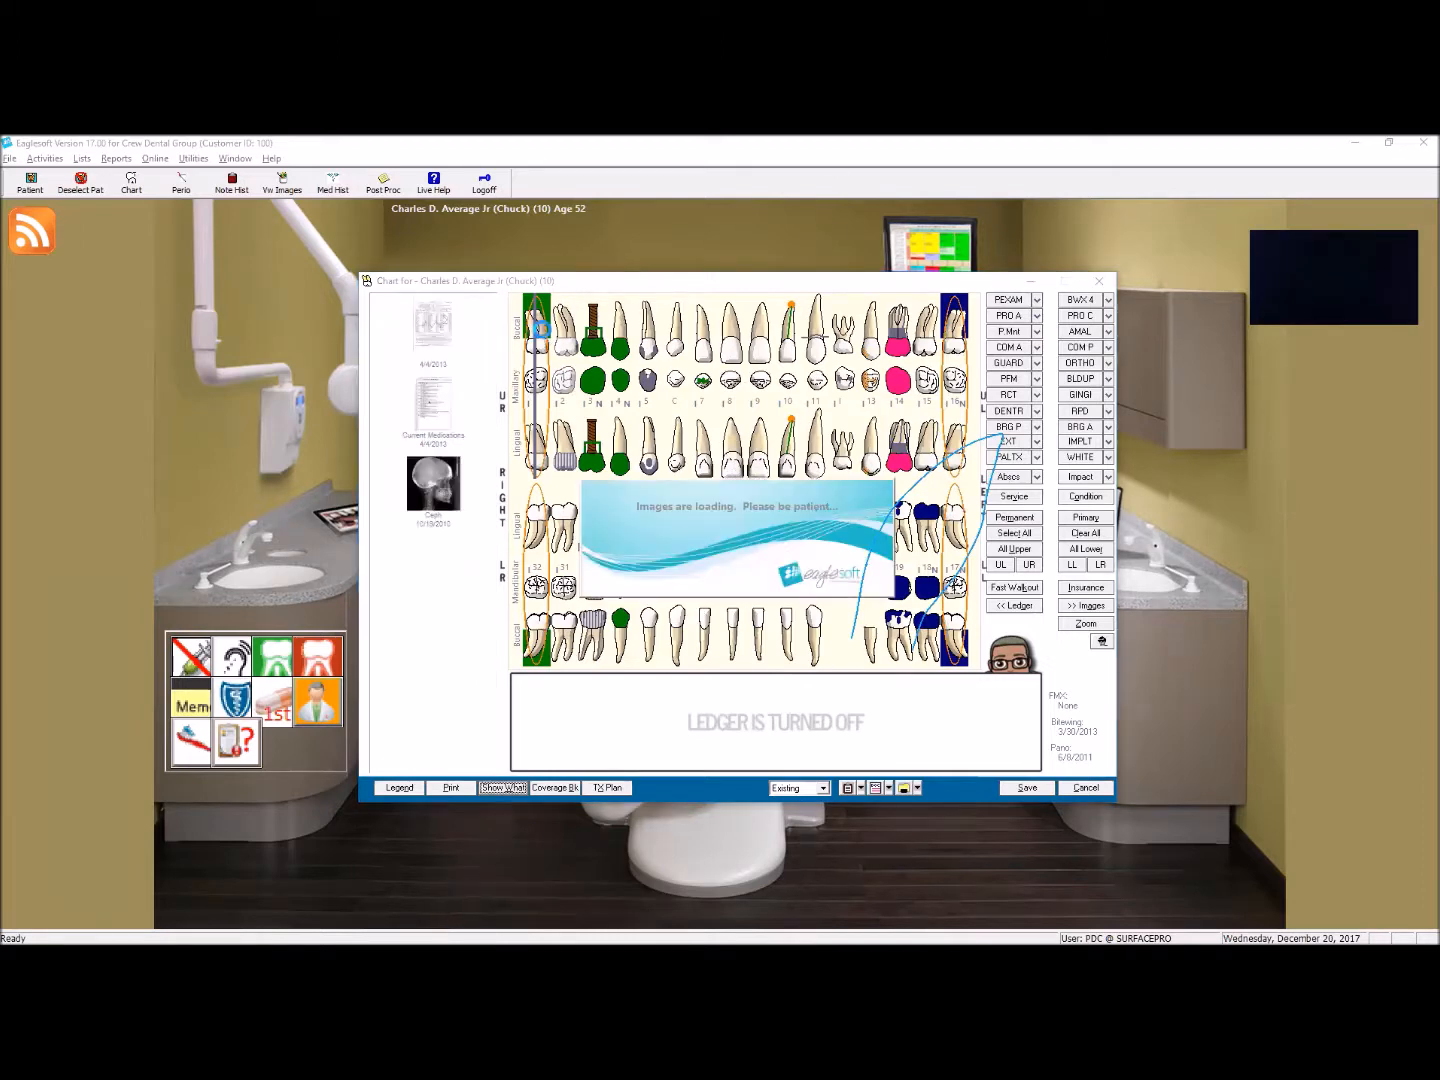
mouse_move(581, 376)
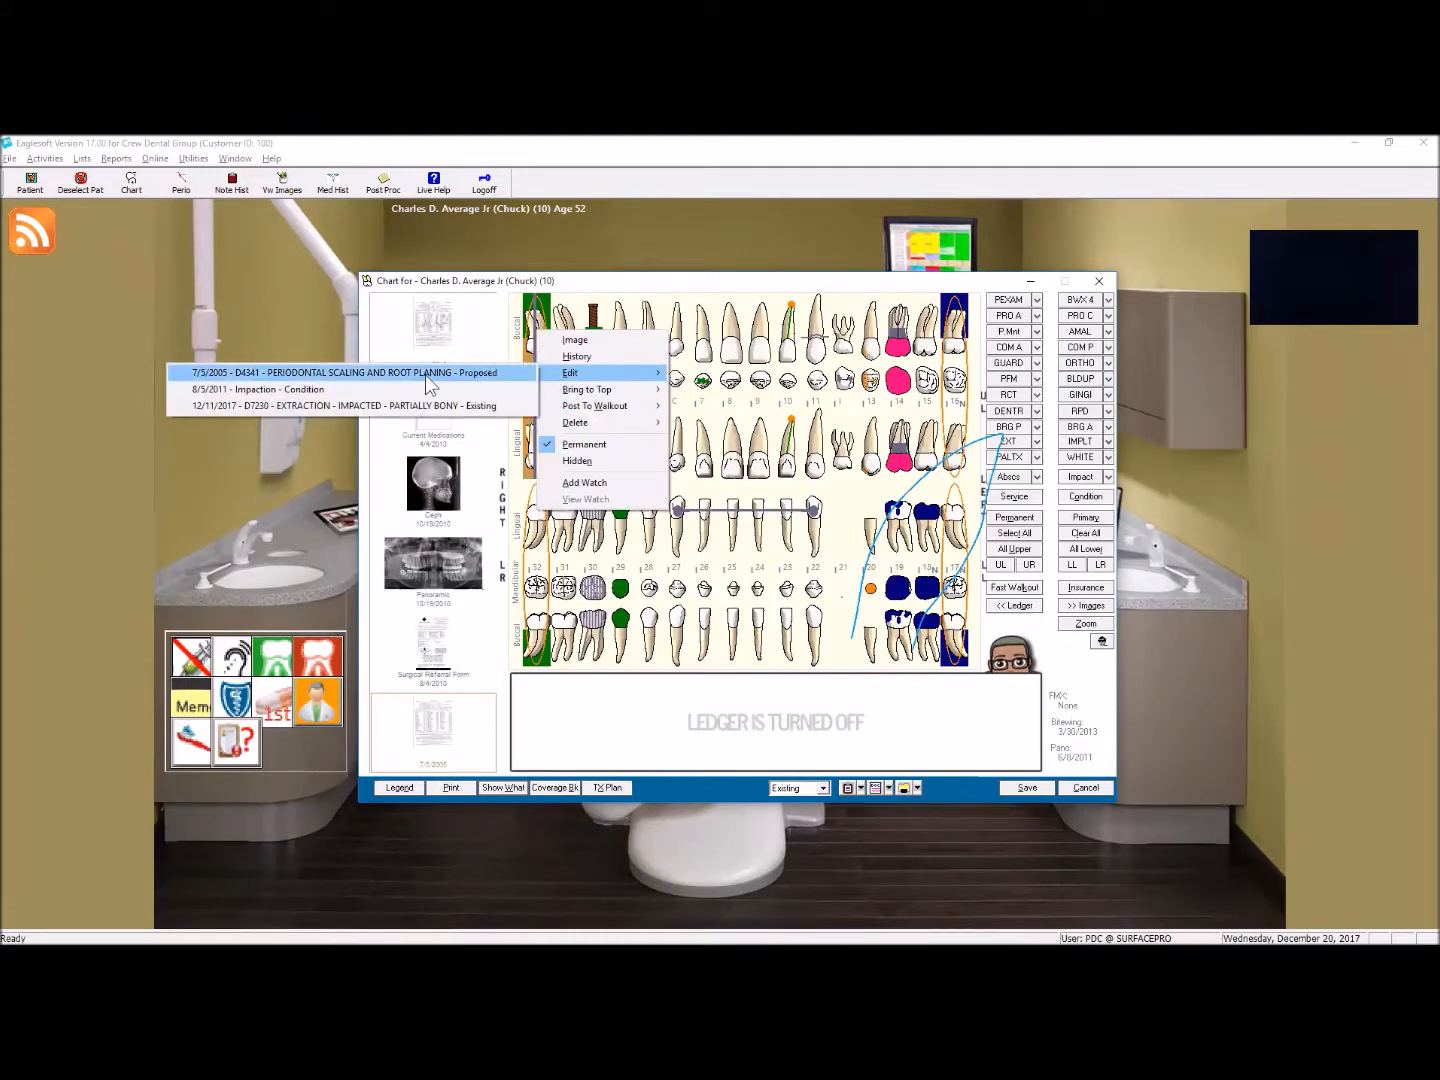
click(428, 374)
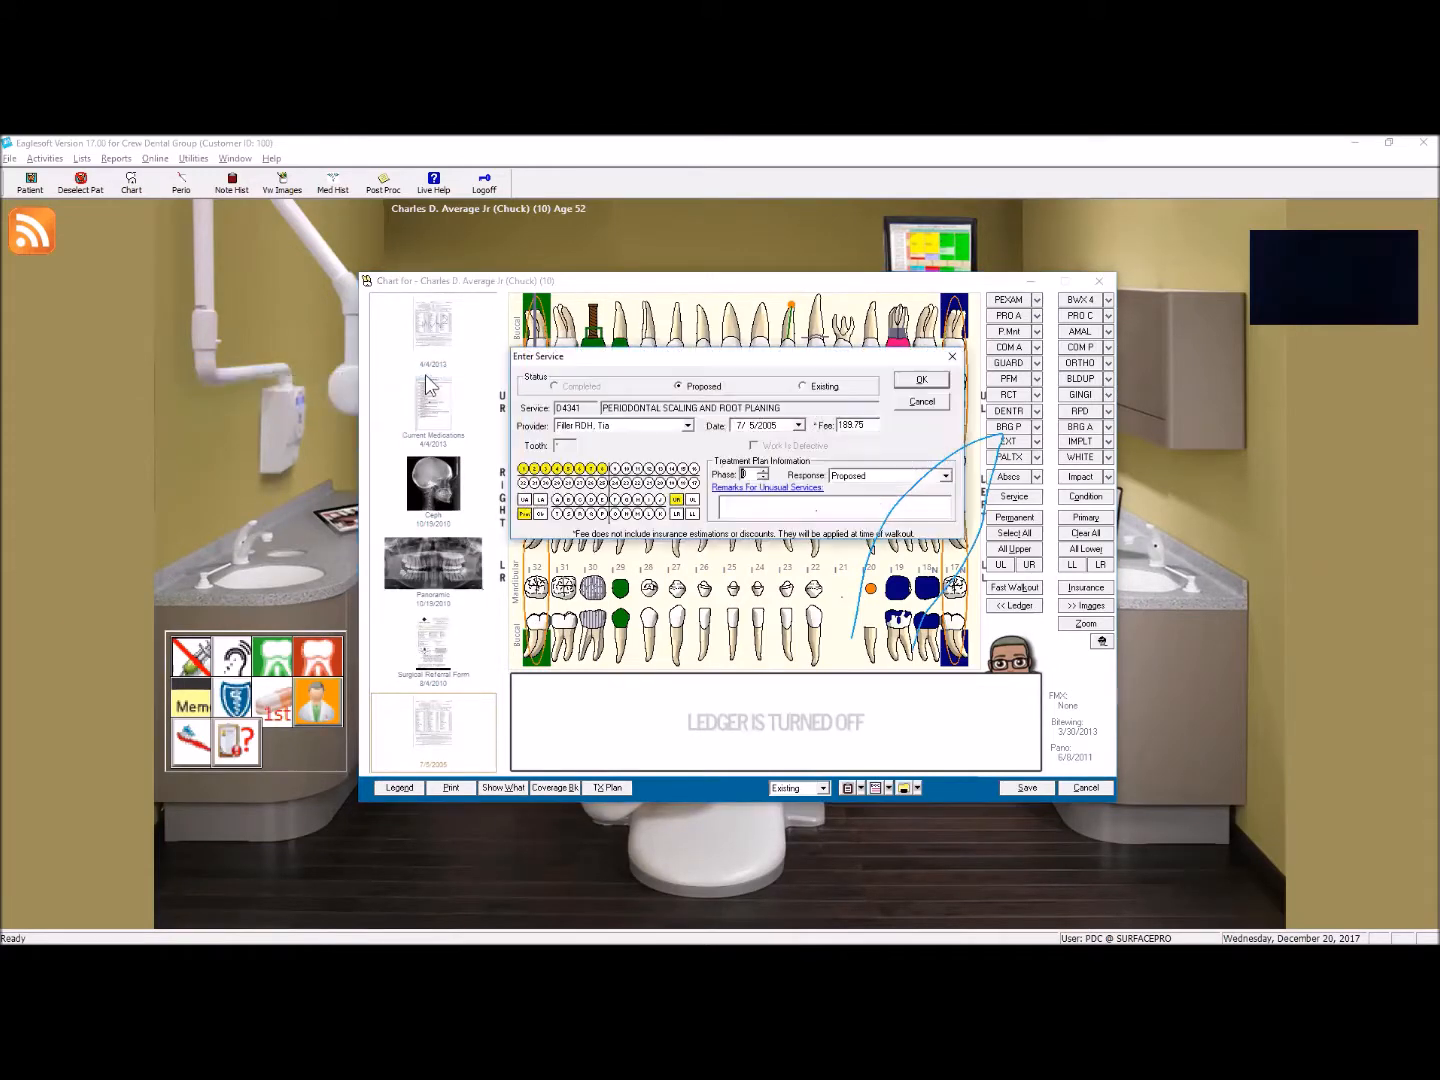
click(689, 382)
drag(664, 356, 517, 370)
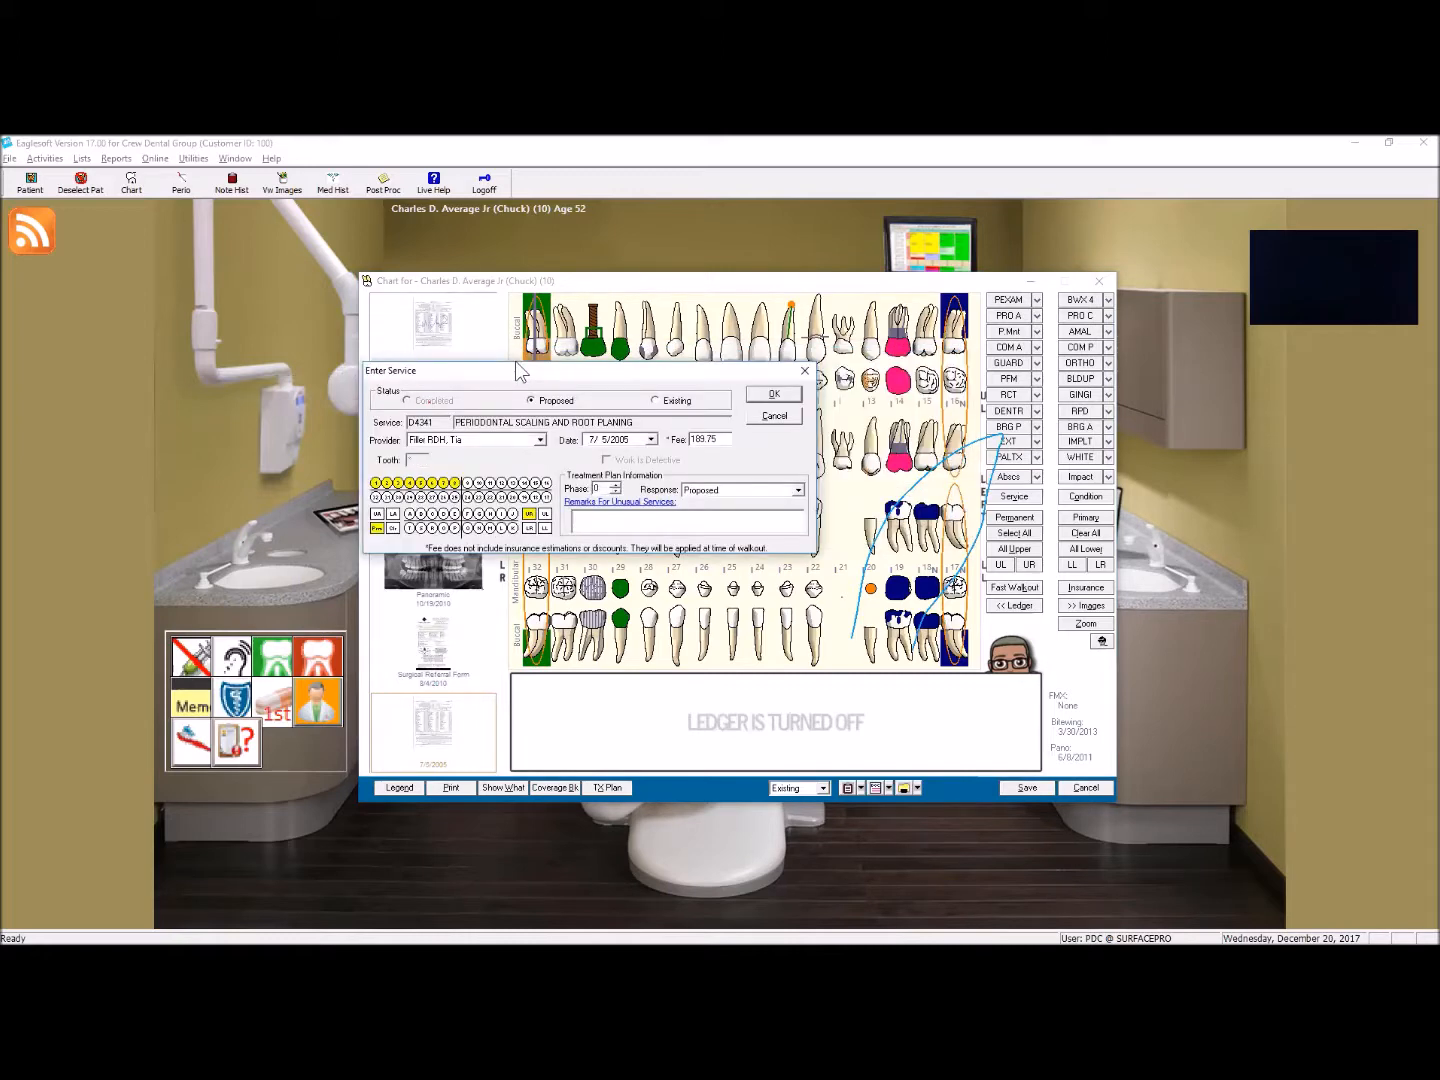
click(717, 492)
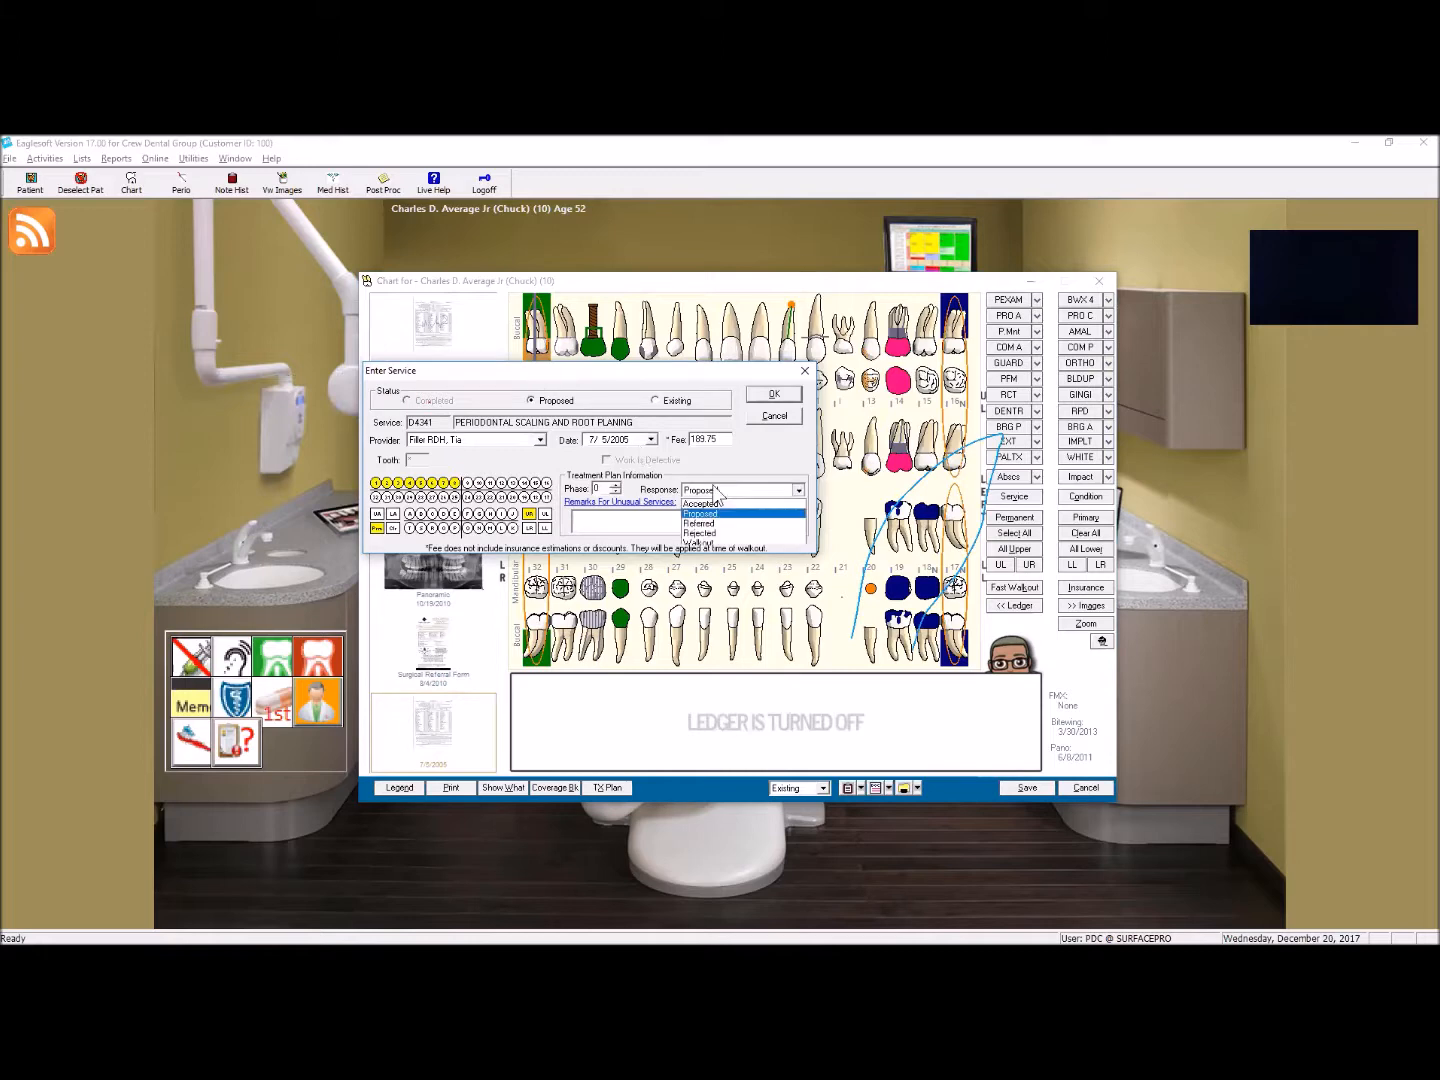
click(714, 535)
click(774, 392)
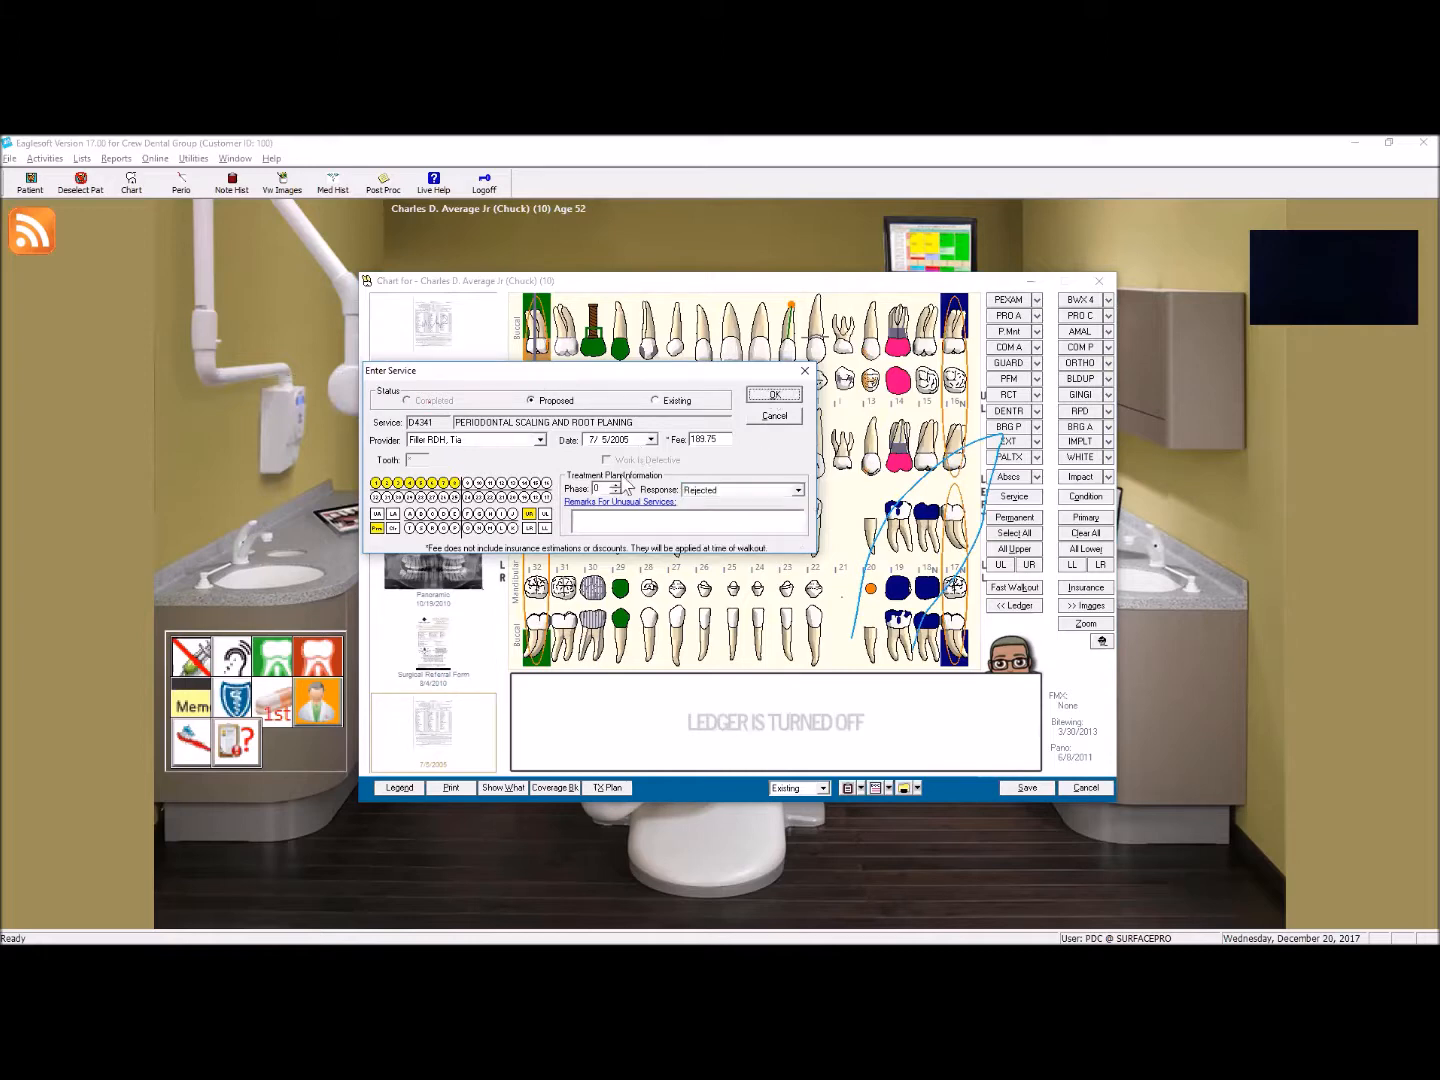
Step: Change the response of the accepted D4341 periodontal scaling and root planing on tooth 32 to Rejected
click(533, 623)
right_click(530, 616)
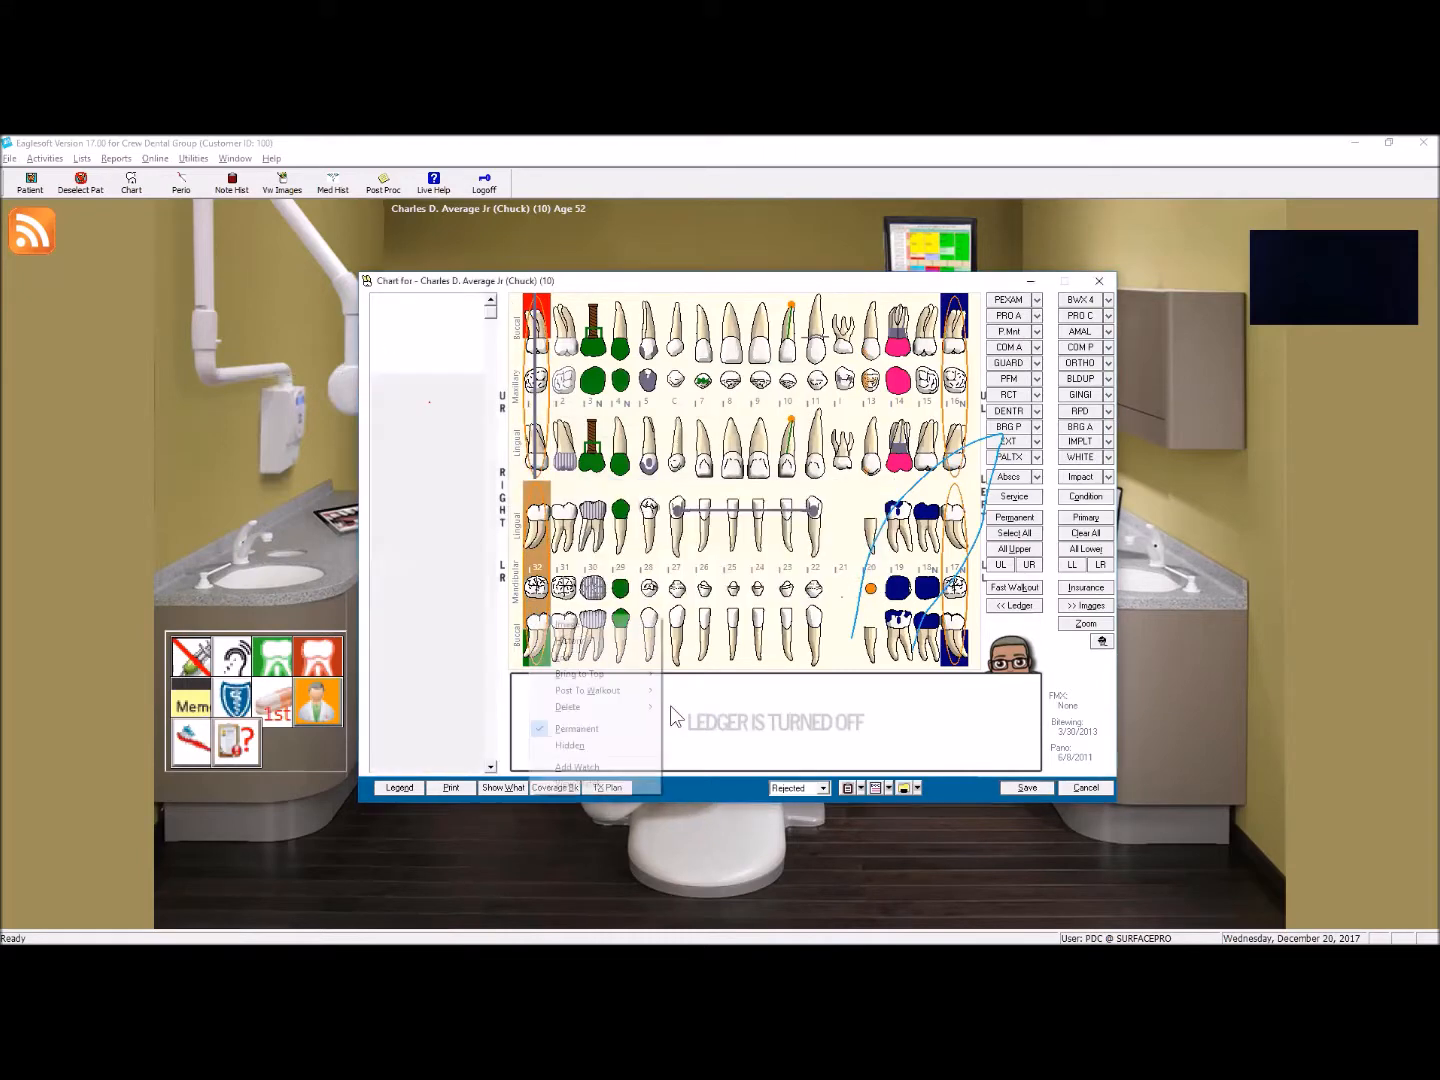
mouse_move(605, 653)
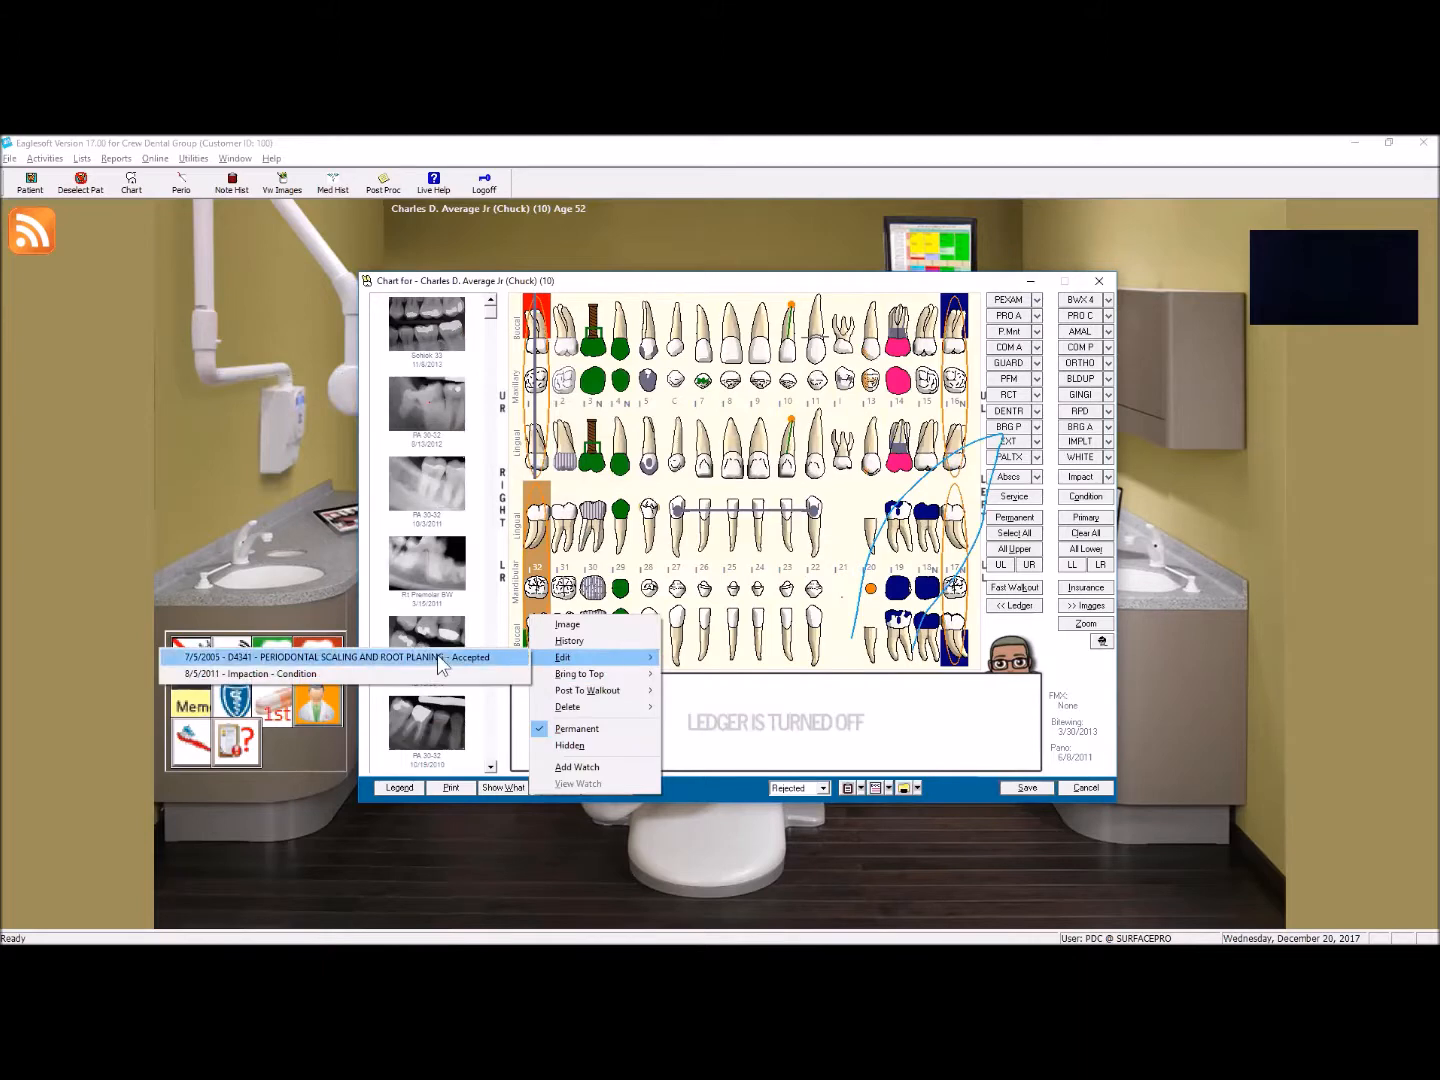
click(437, 654)
click(913, 476)
click(851, 519)
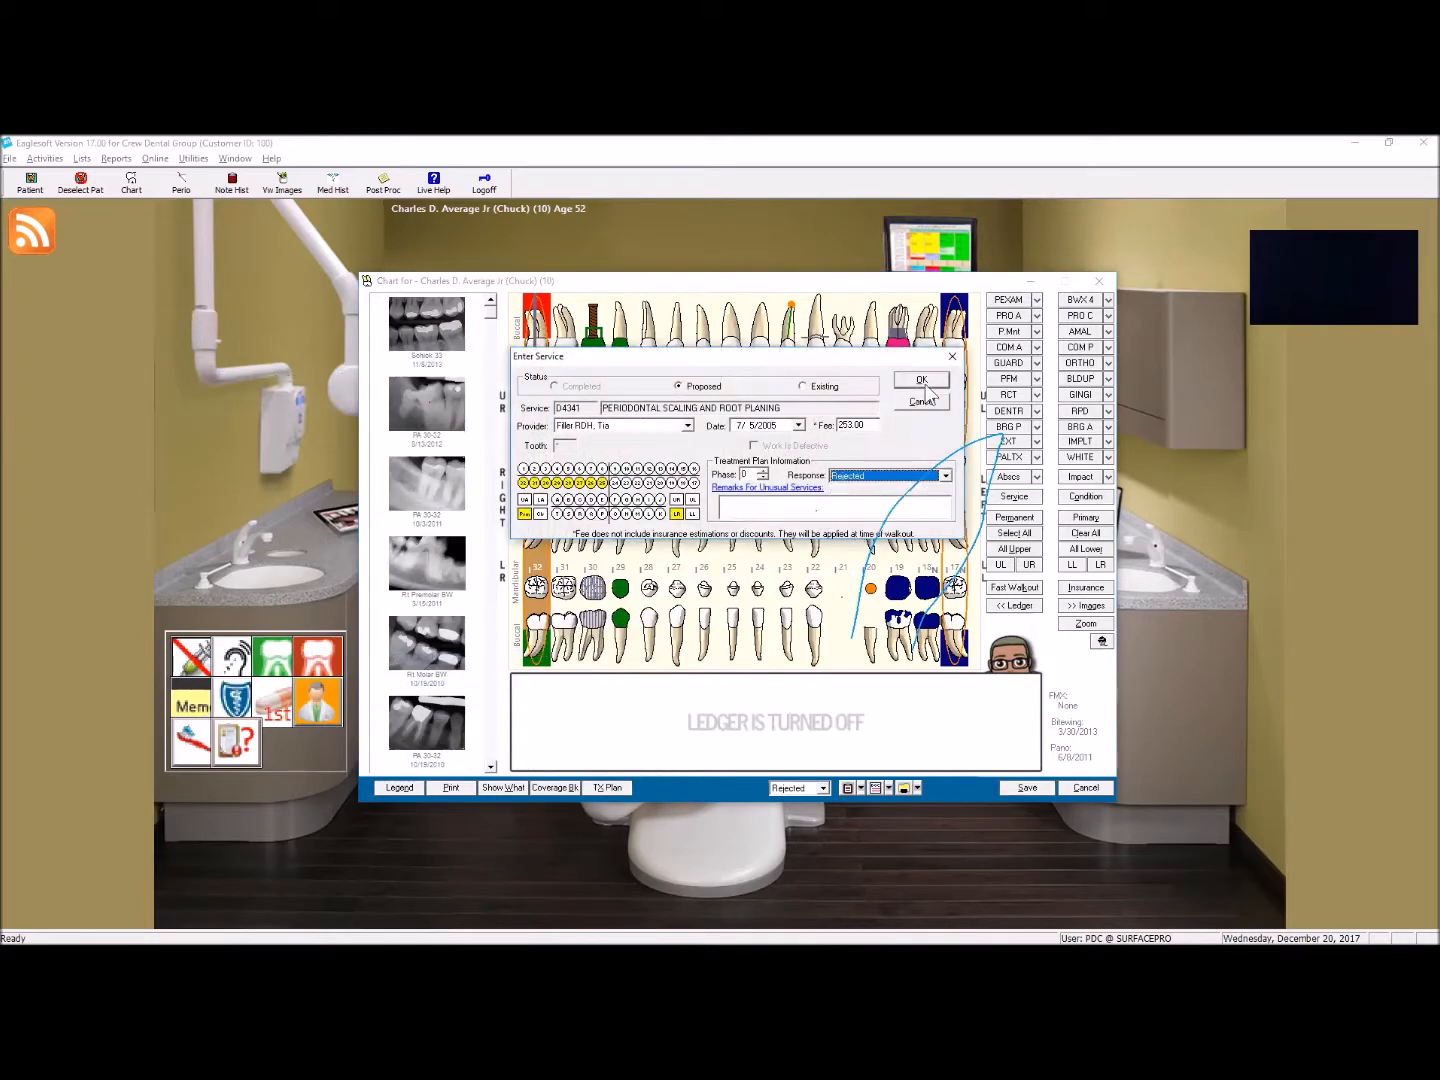
click(923, 381)
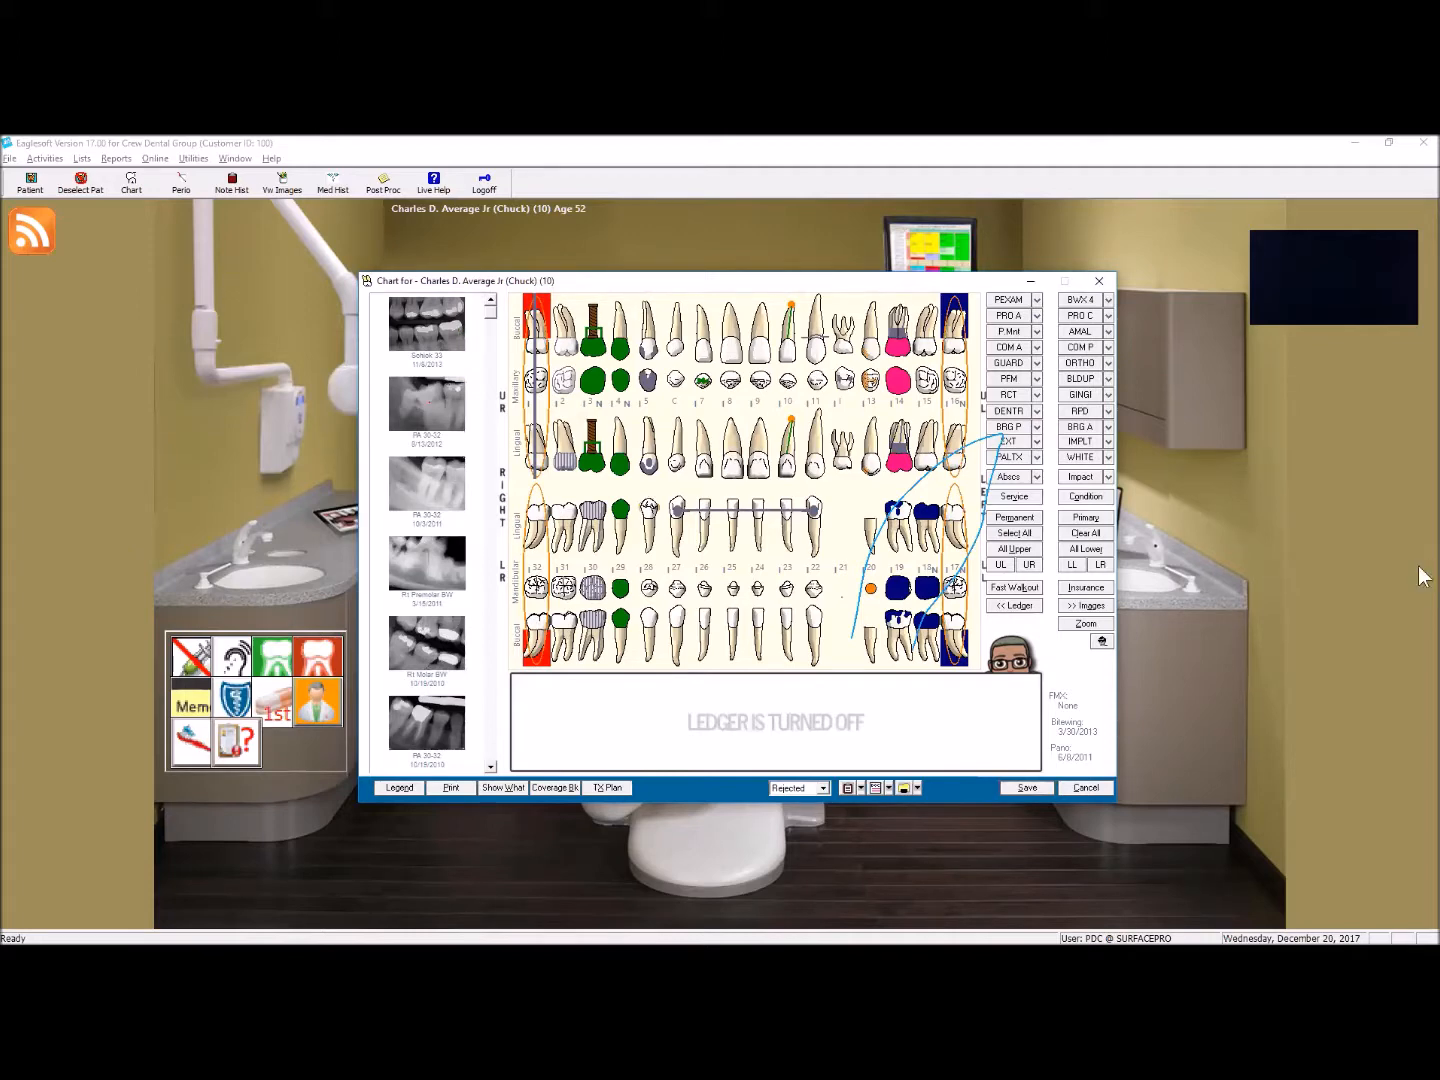
Step: Switch from the current chart to the chart of the patient with chart ID Ortho Case, dismissing any alerts
drag(825, 282, 669, 257)
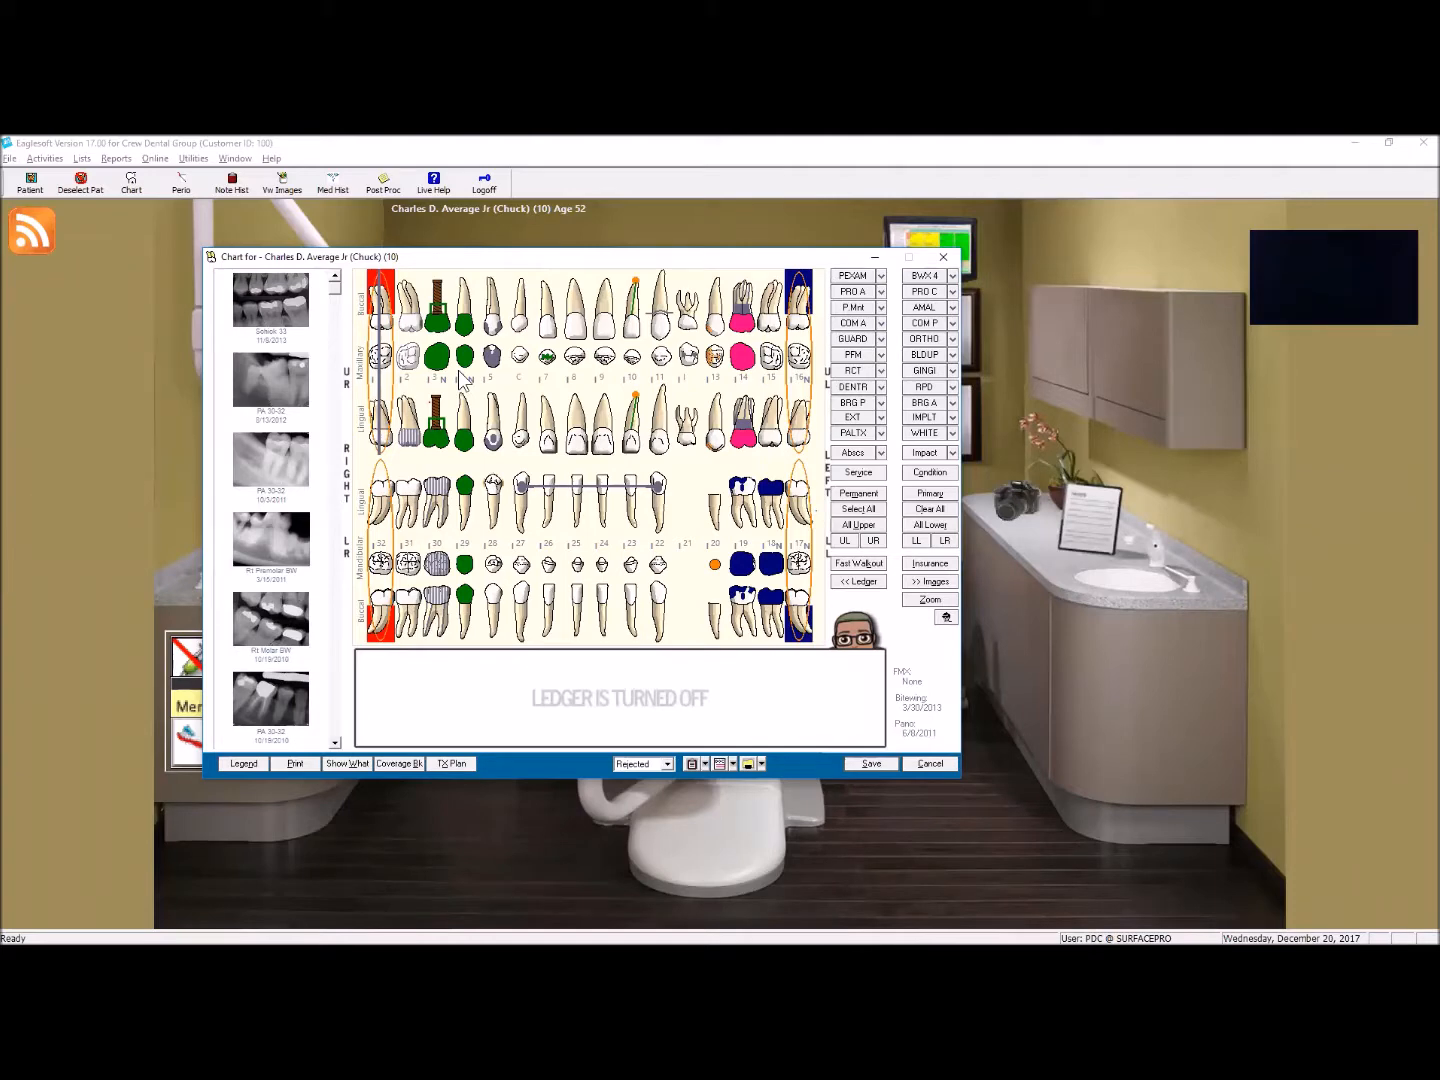
click(761, 764)
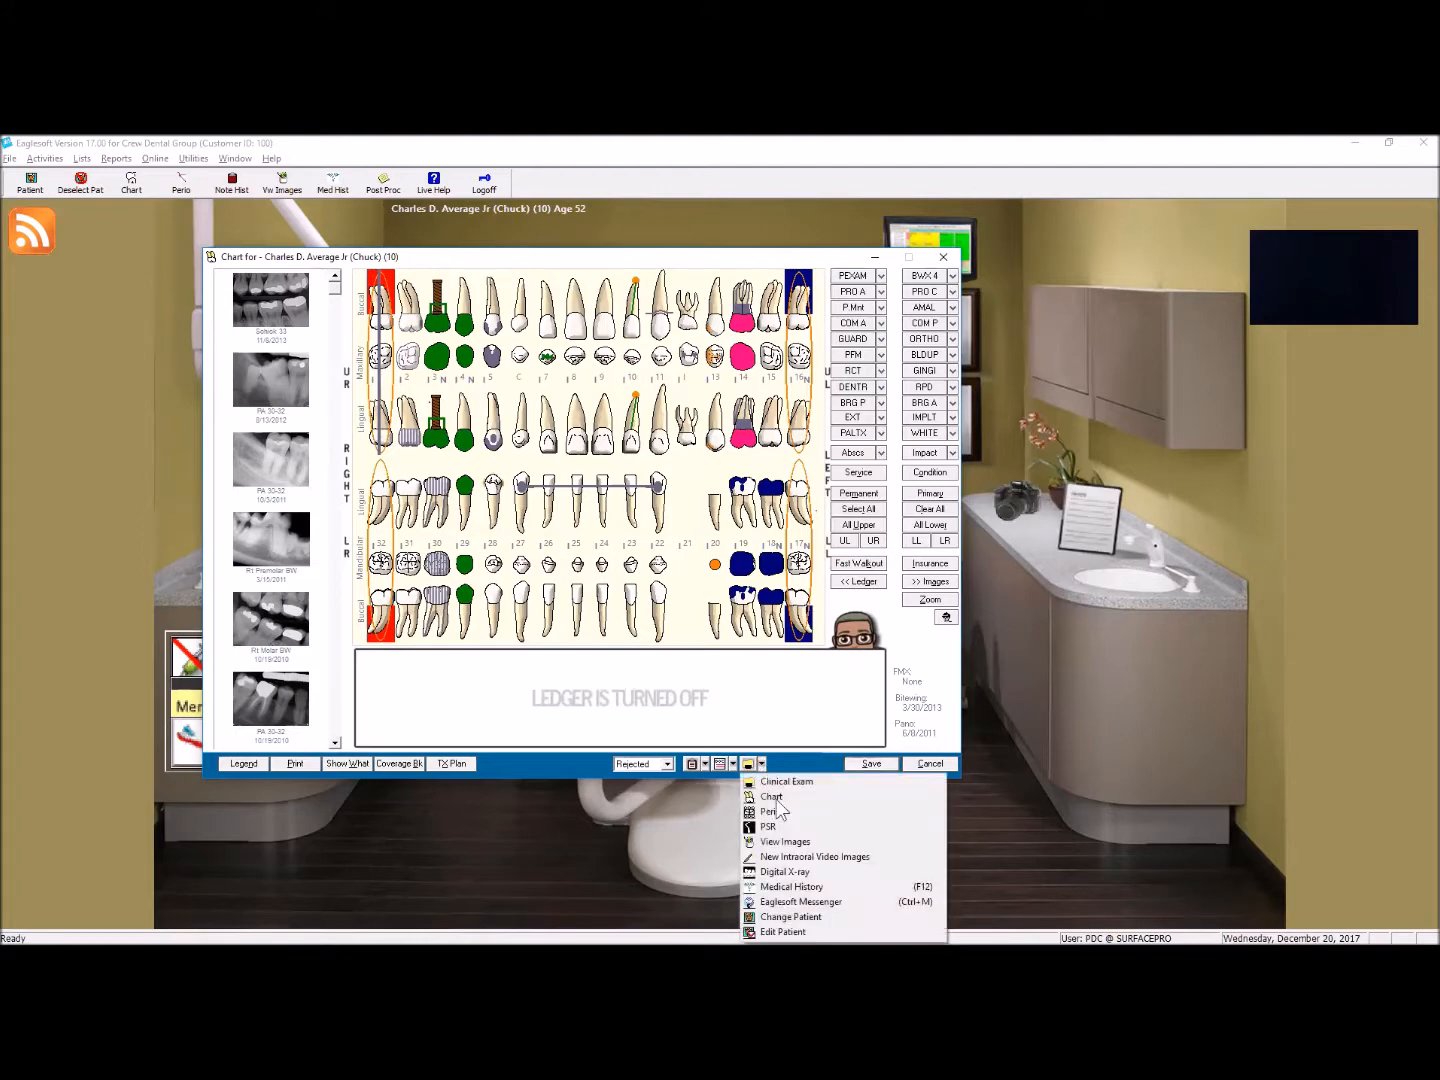
click(790, 917)
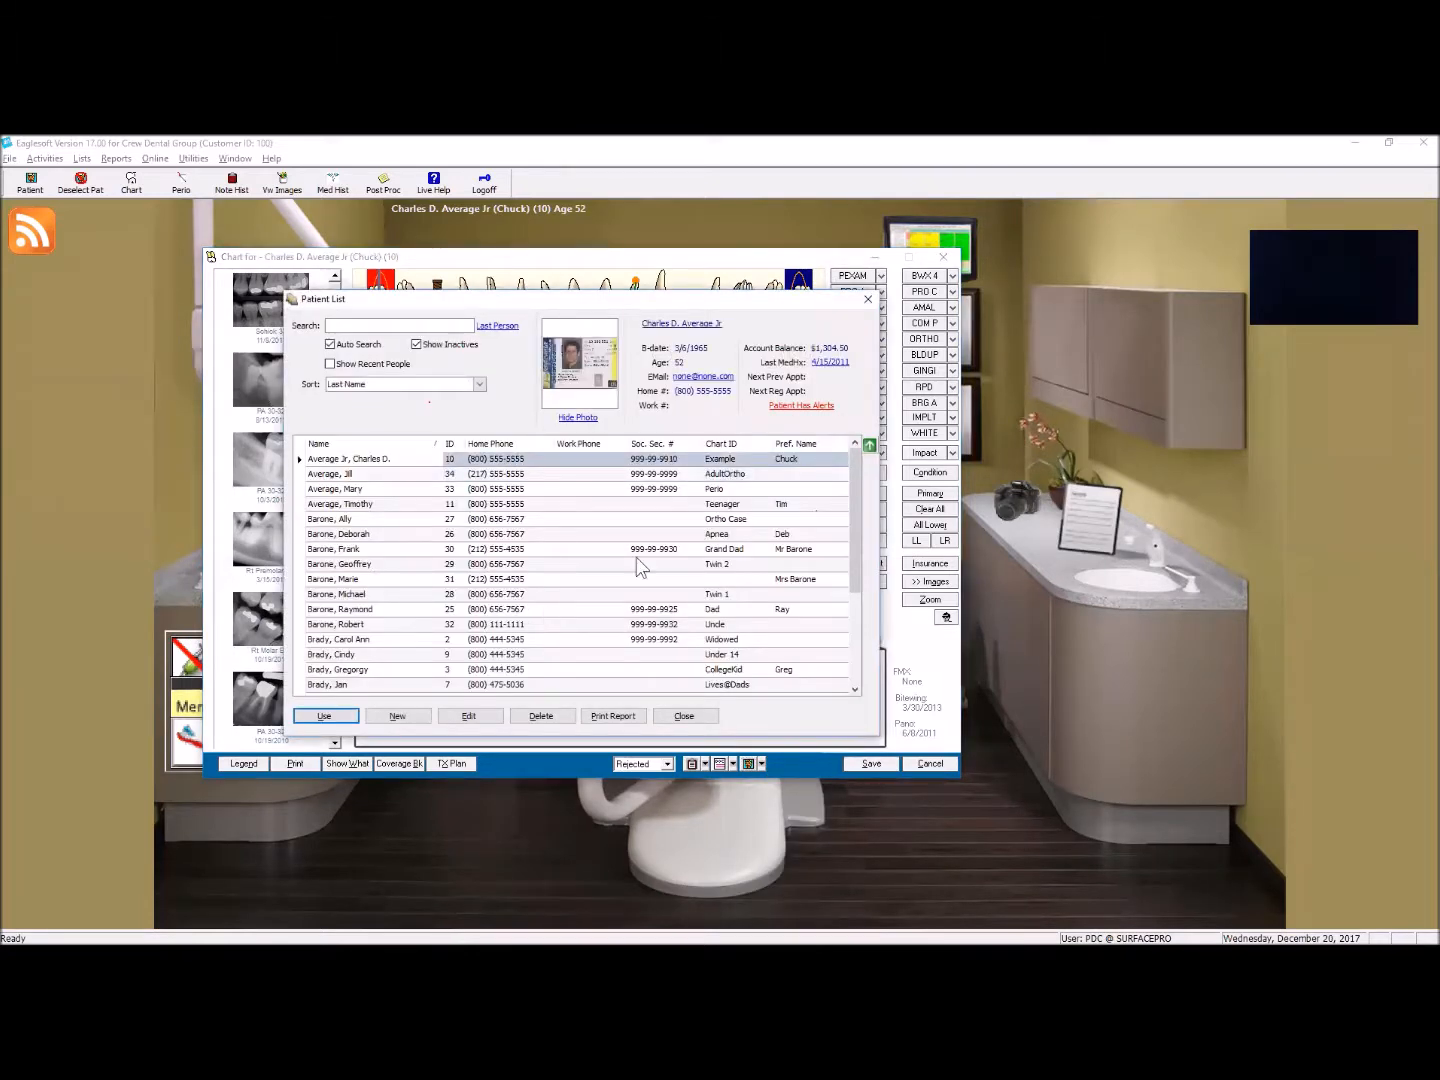
click(721, 521)
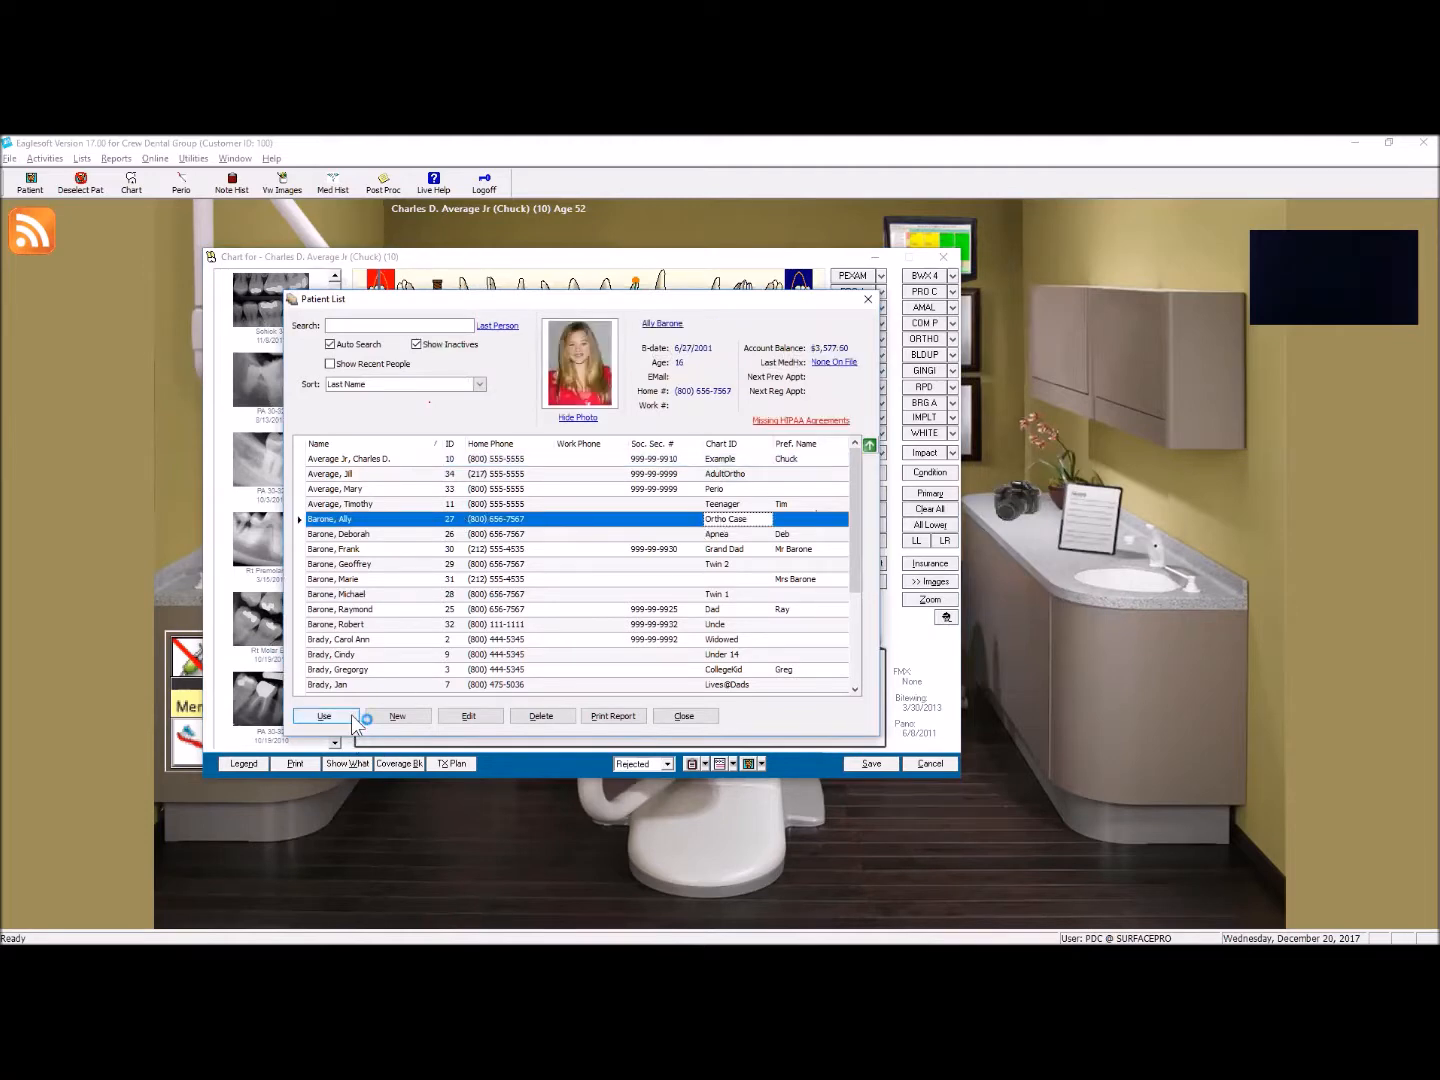
click(689, 554)
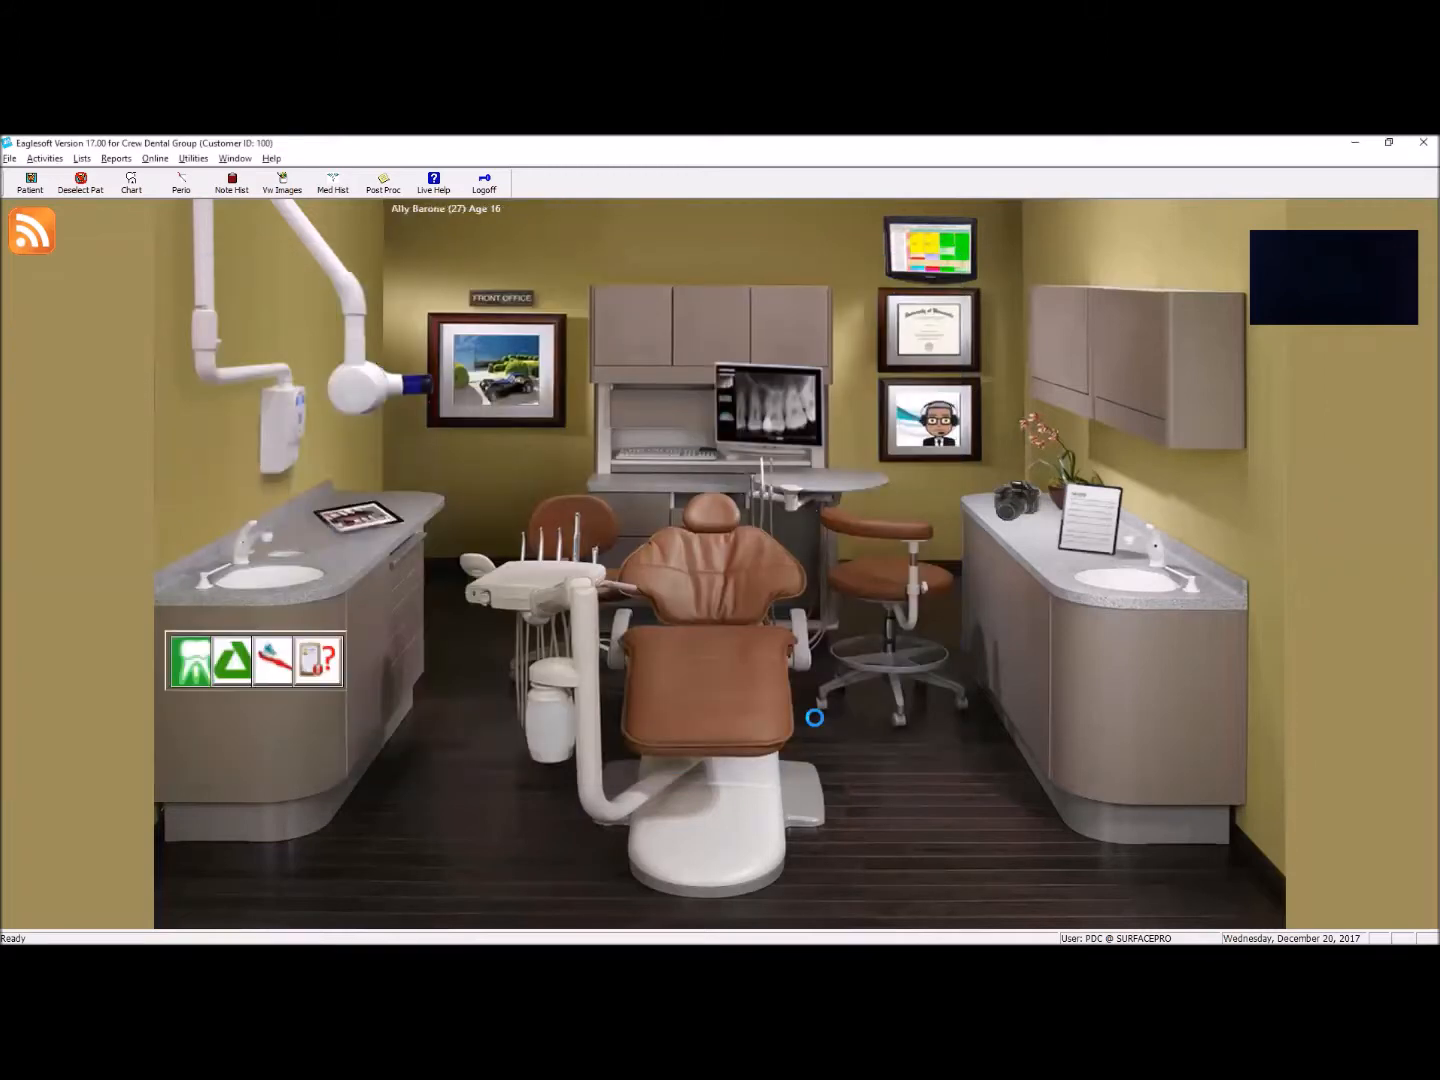
click(815, 718)
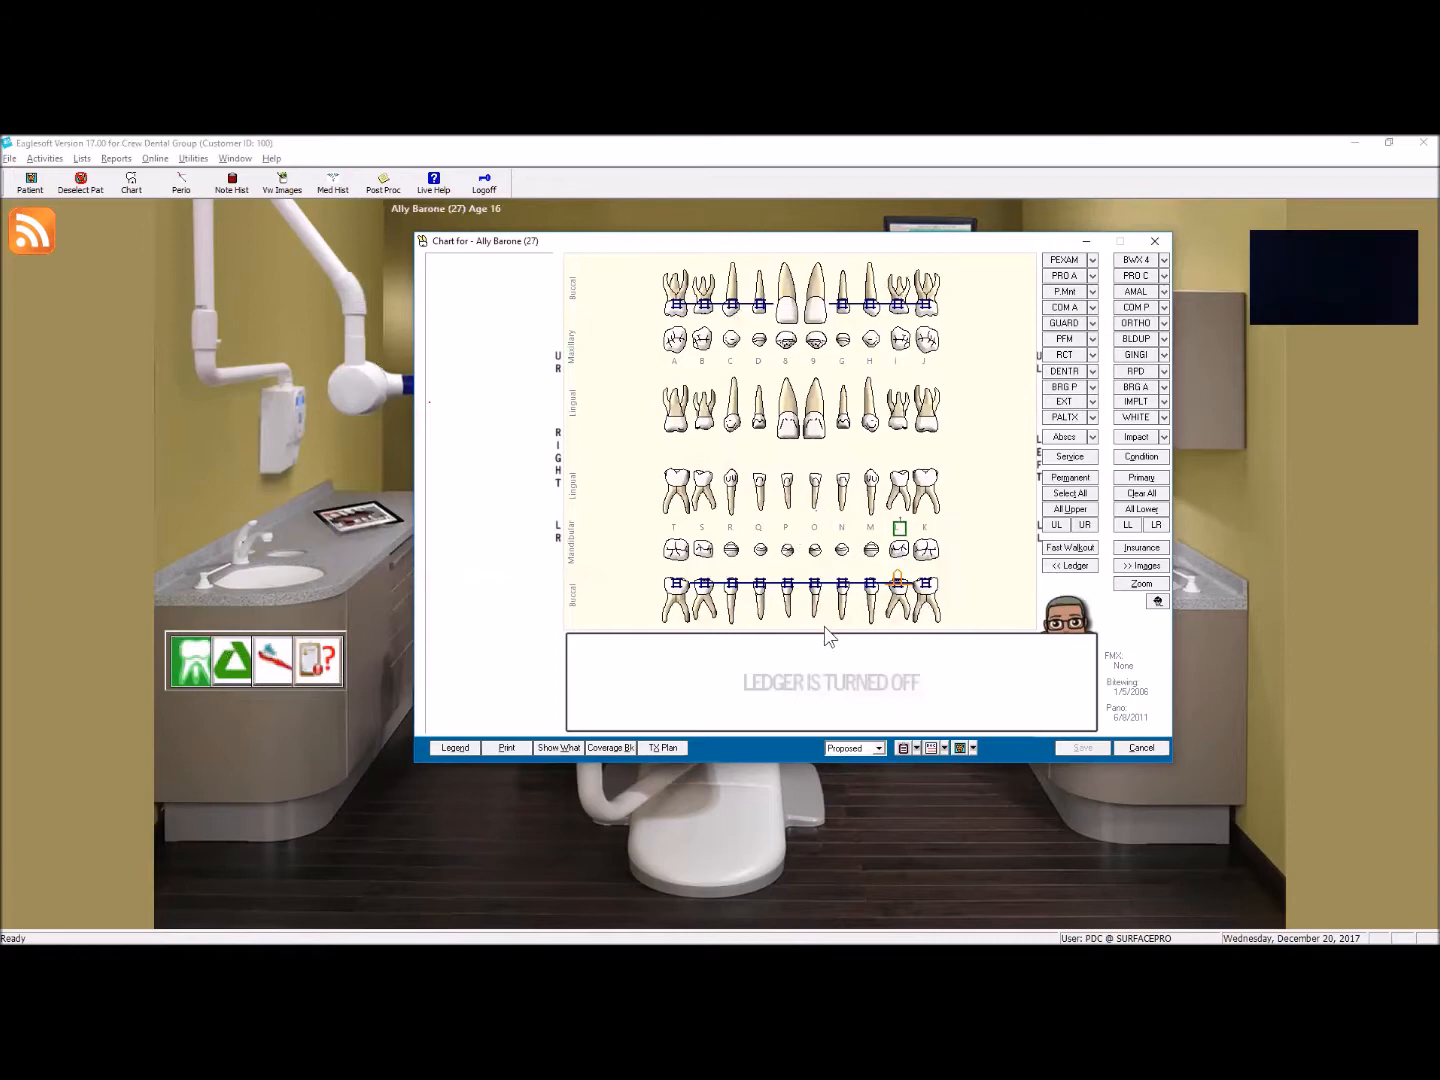
Step: Switch to the chart of the patient with chart ID Grand Dad
drag(803, 247, 606, 311)
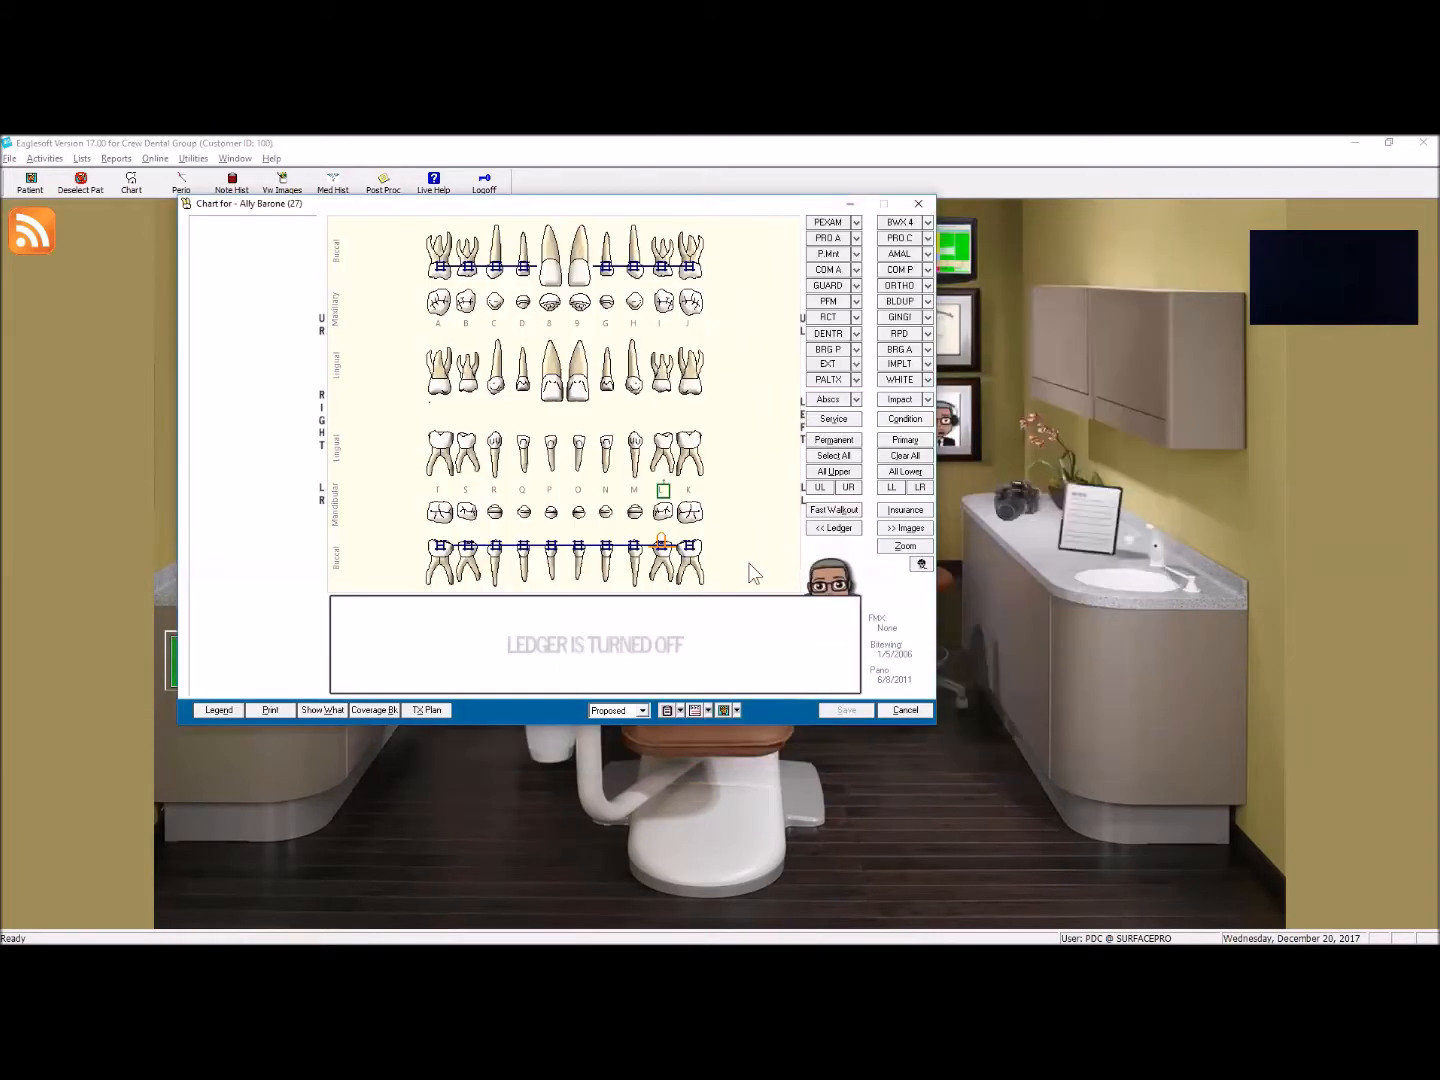
click(735, 710)
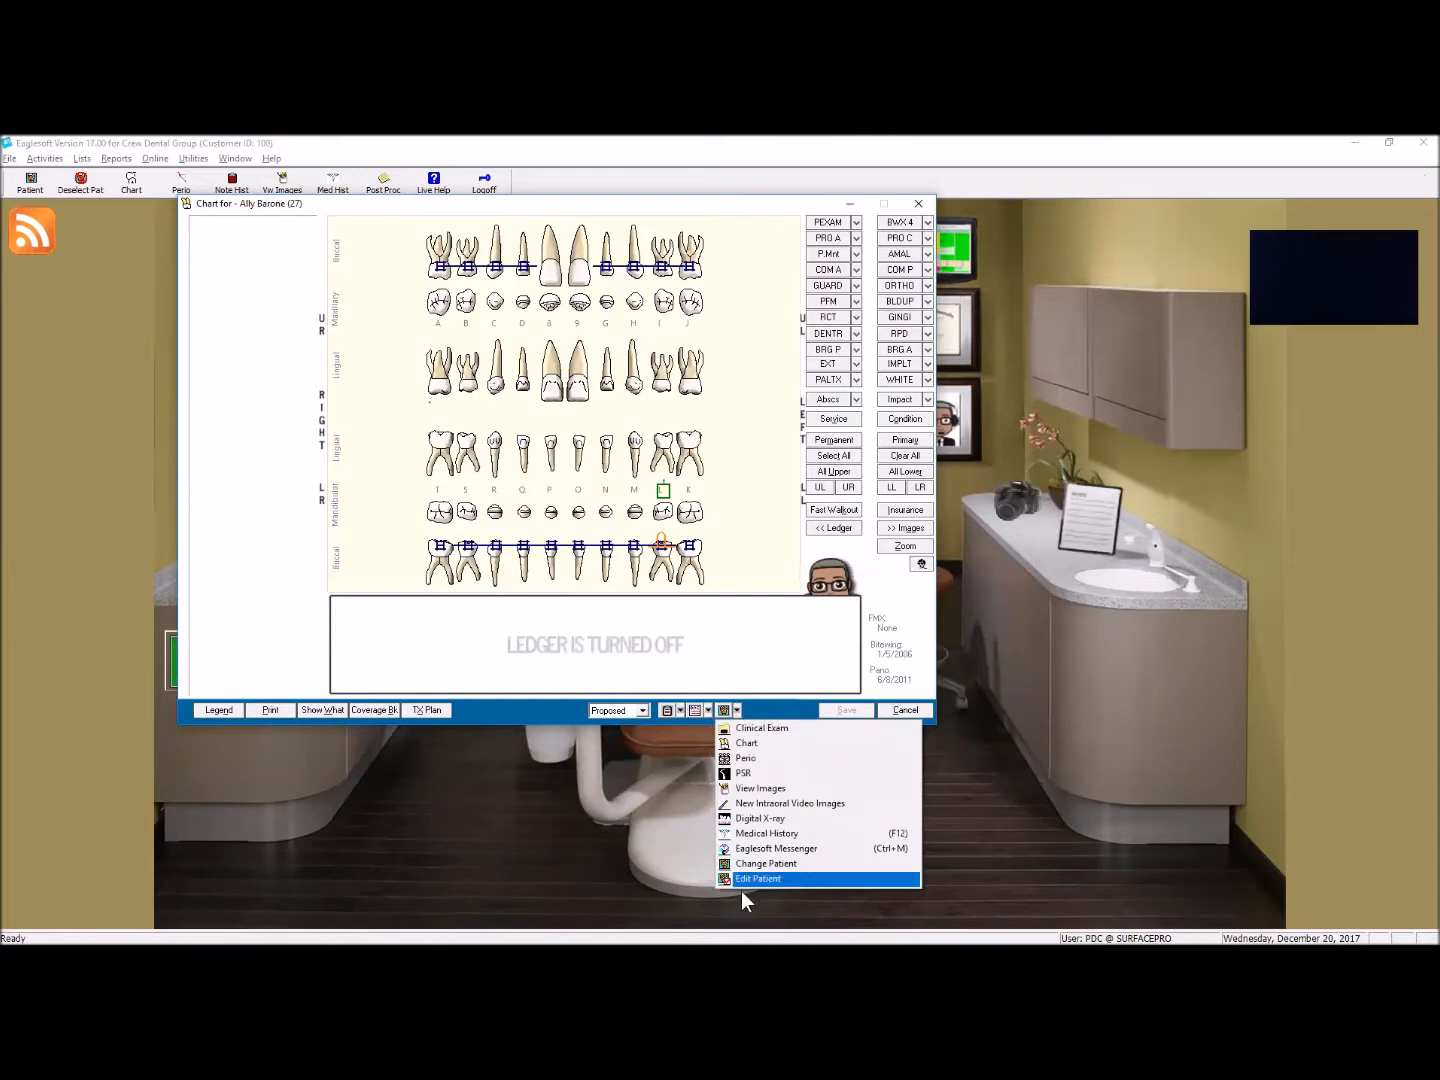
click(751, 862)
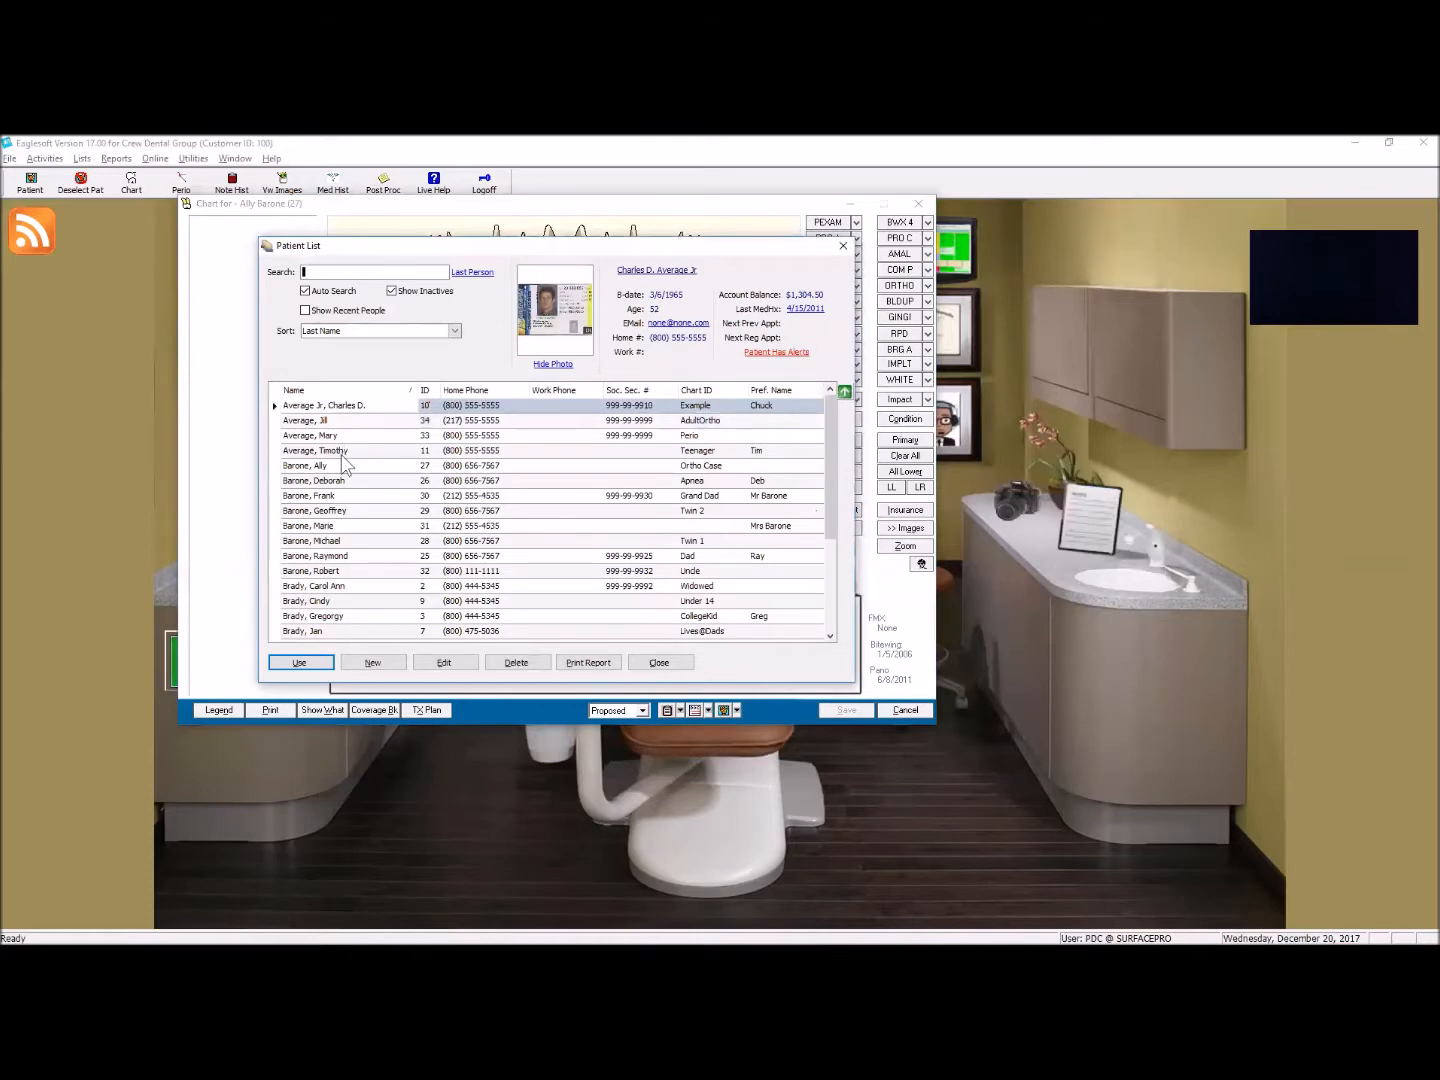
click(340, 496)
click(300, 662)
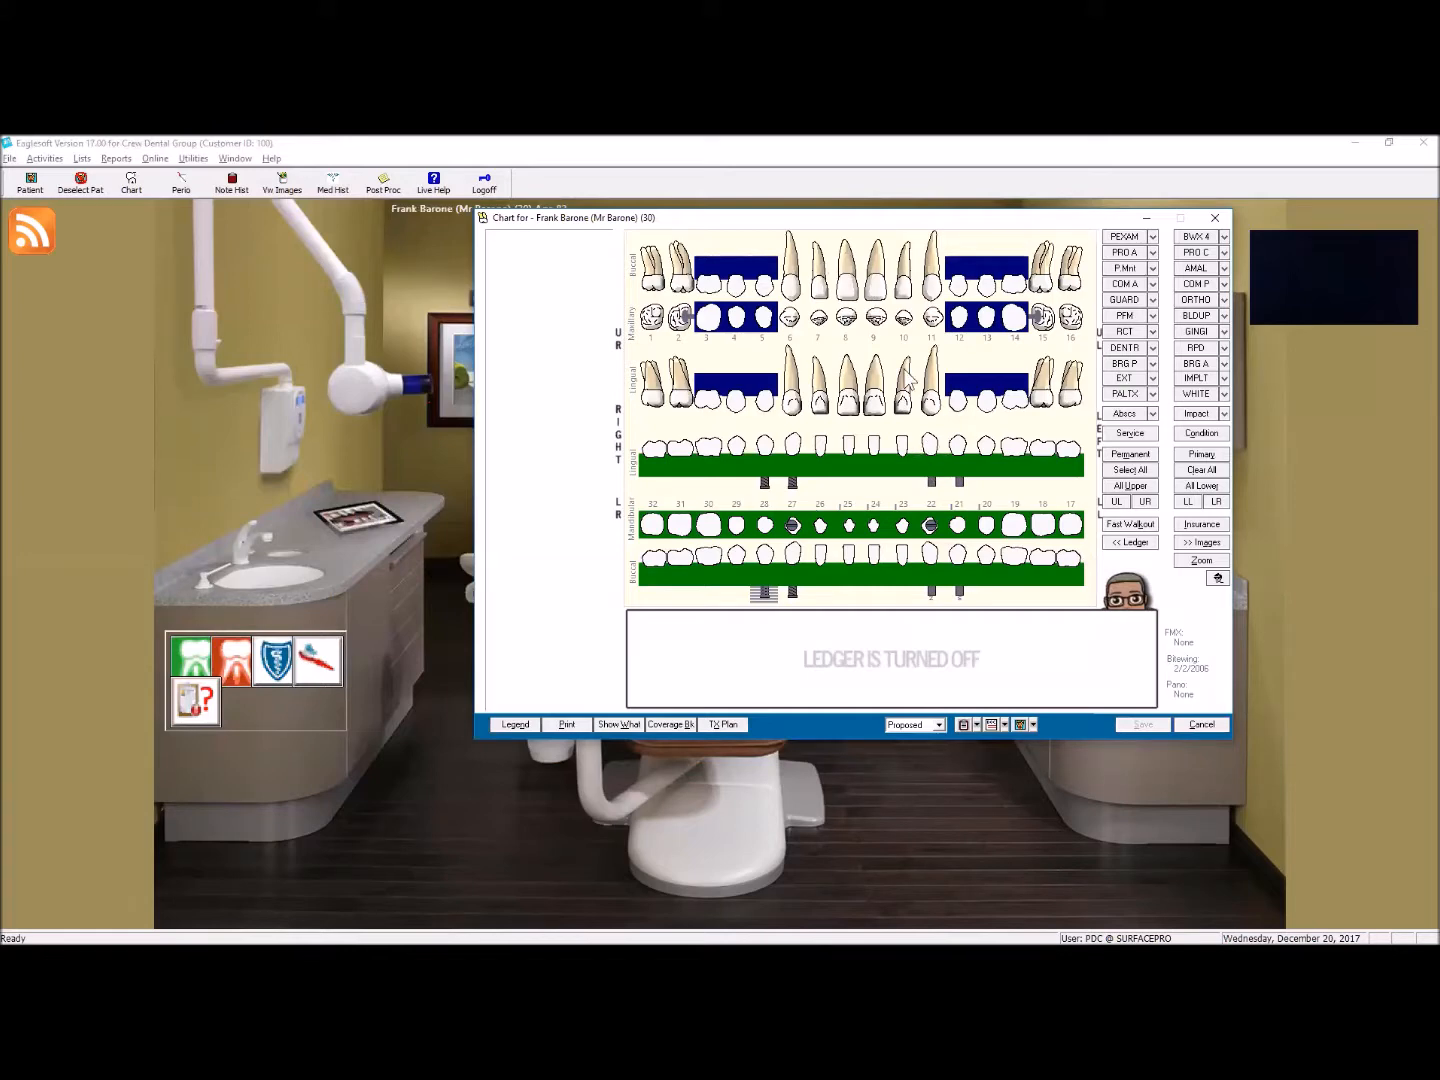
Step: Chart proposed D6010 surgical implant placements on teeth 8 and 9
click(849, 302)
click(880, 301)
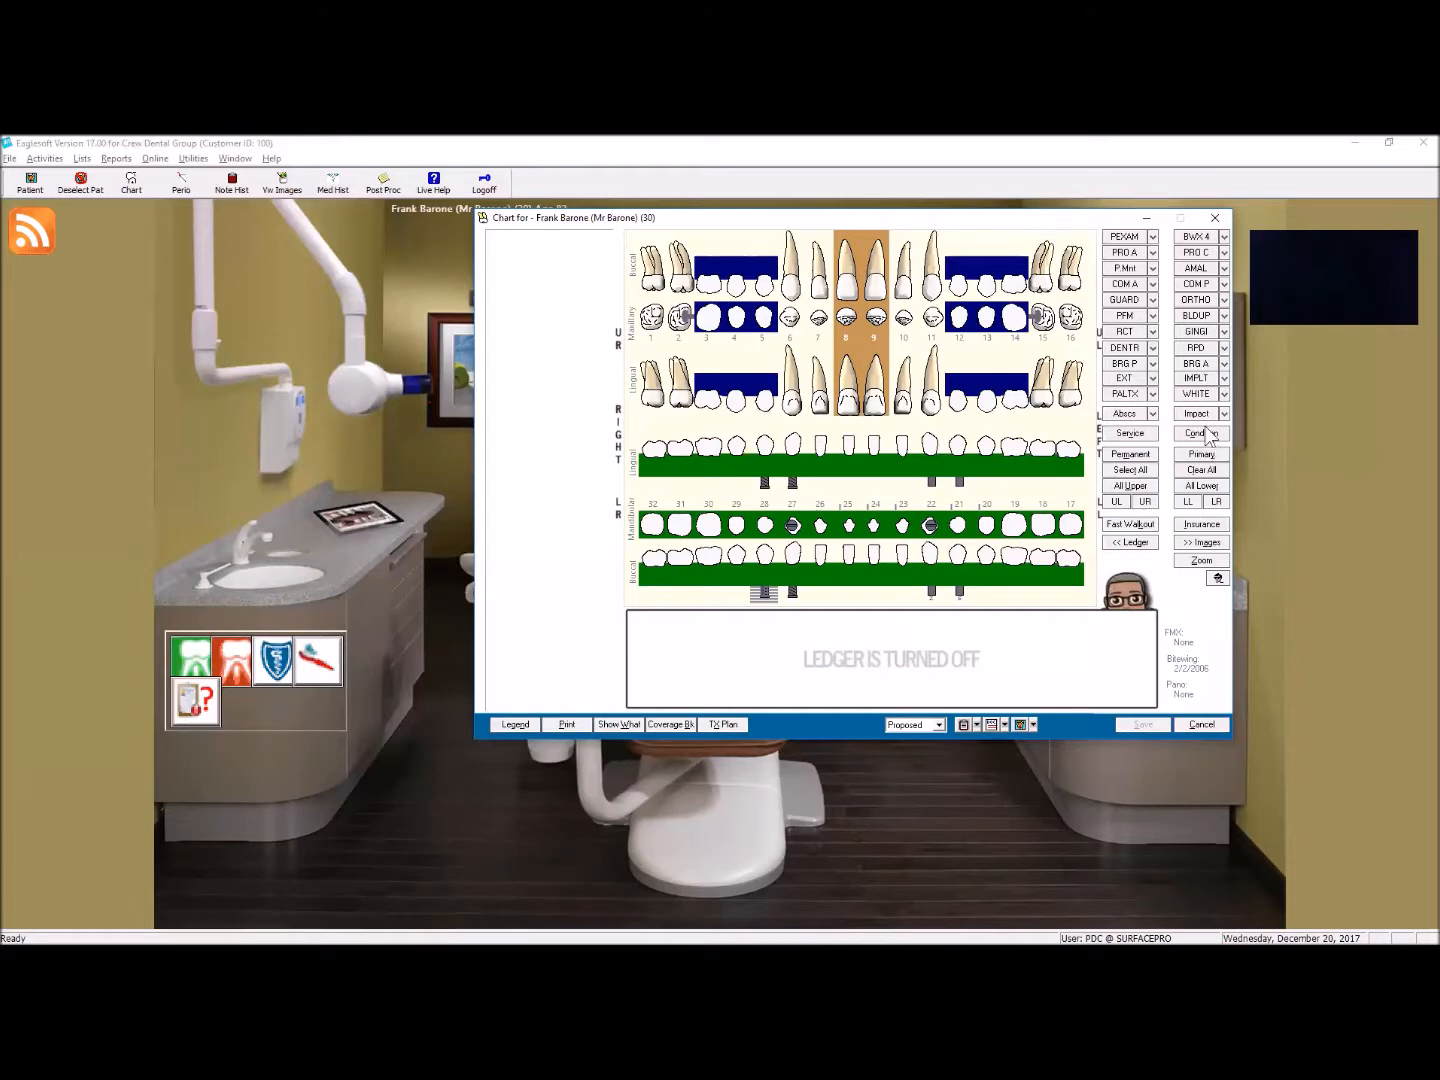
click(1200, 379)
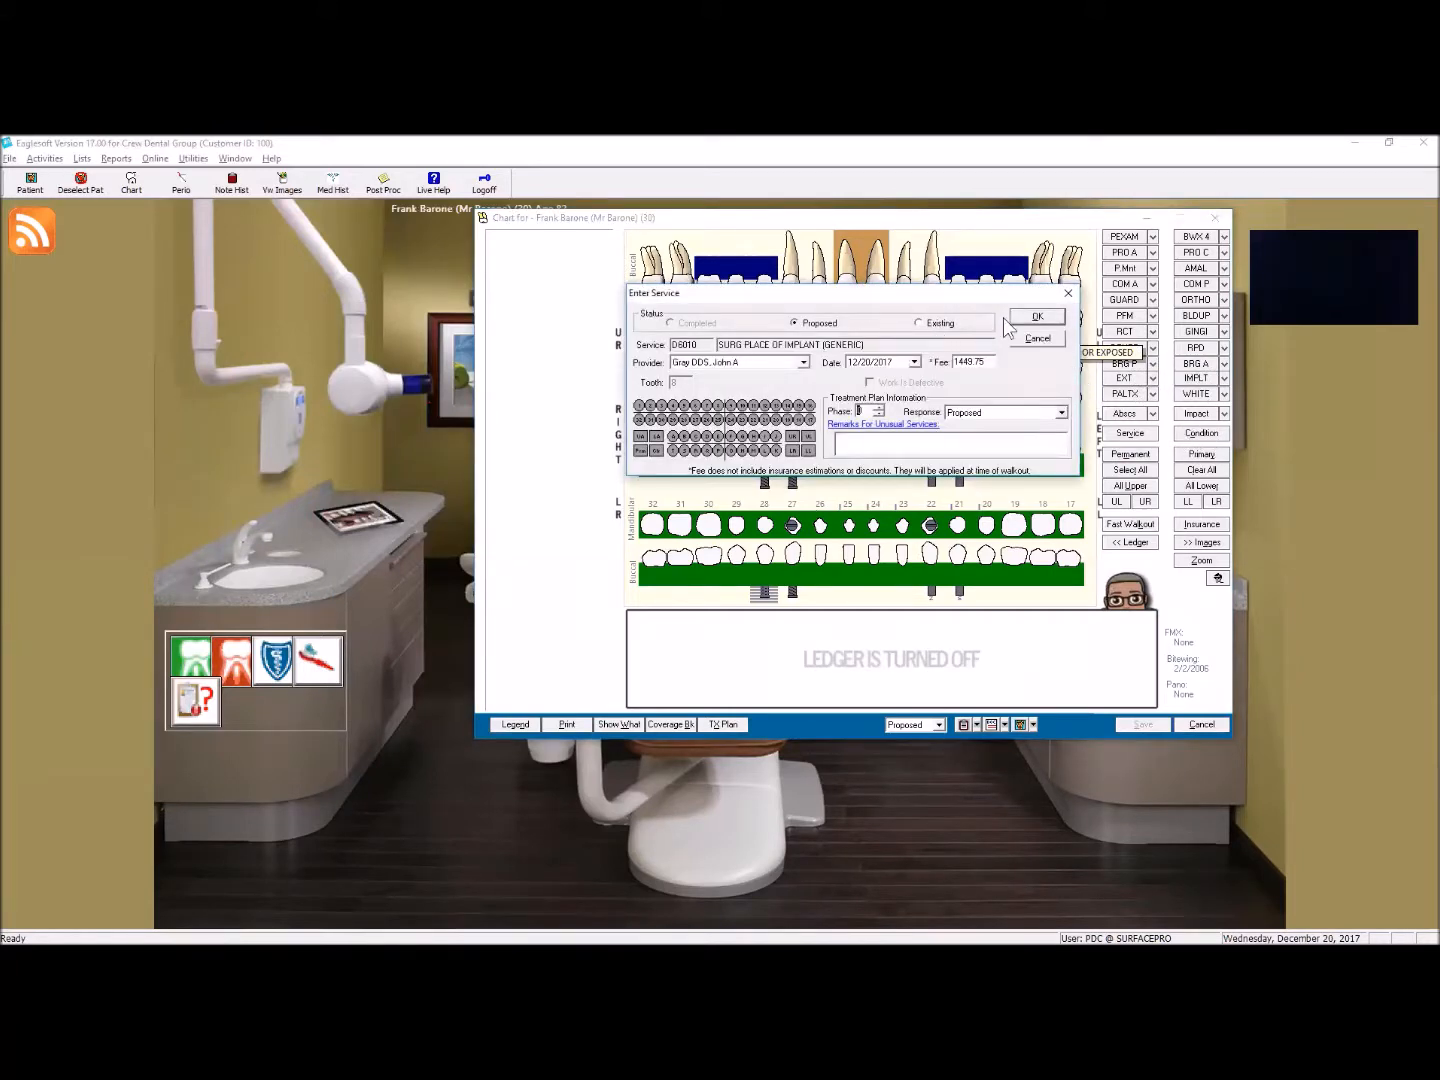
click(1039, 319)
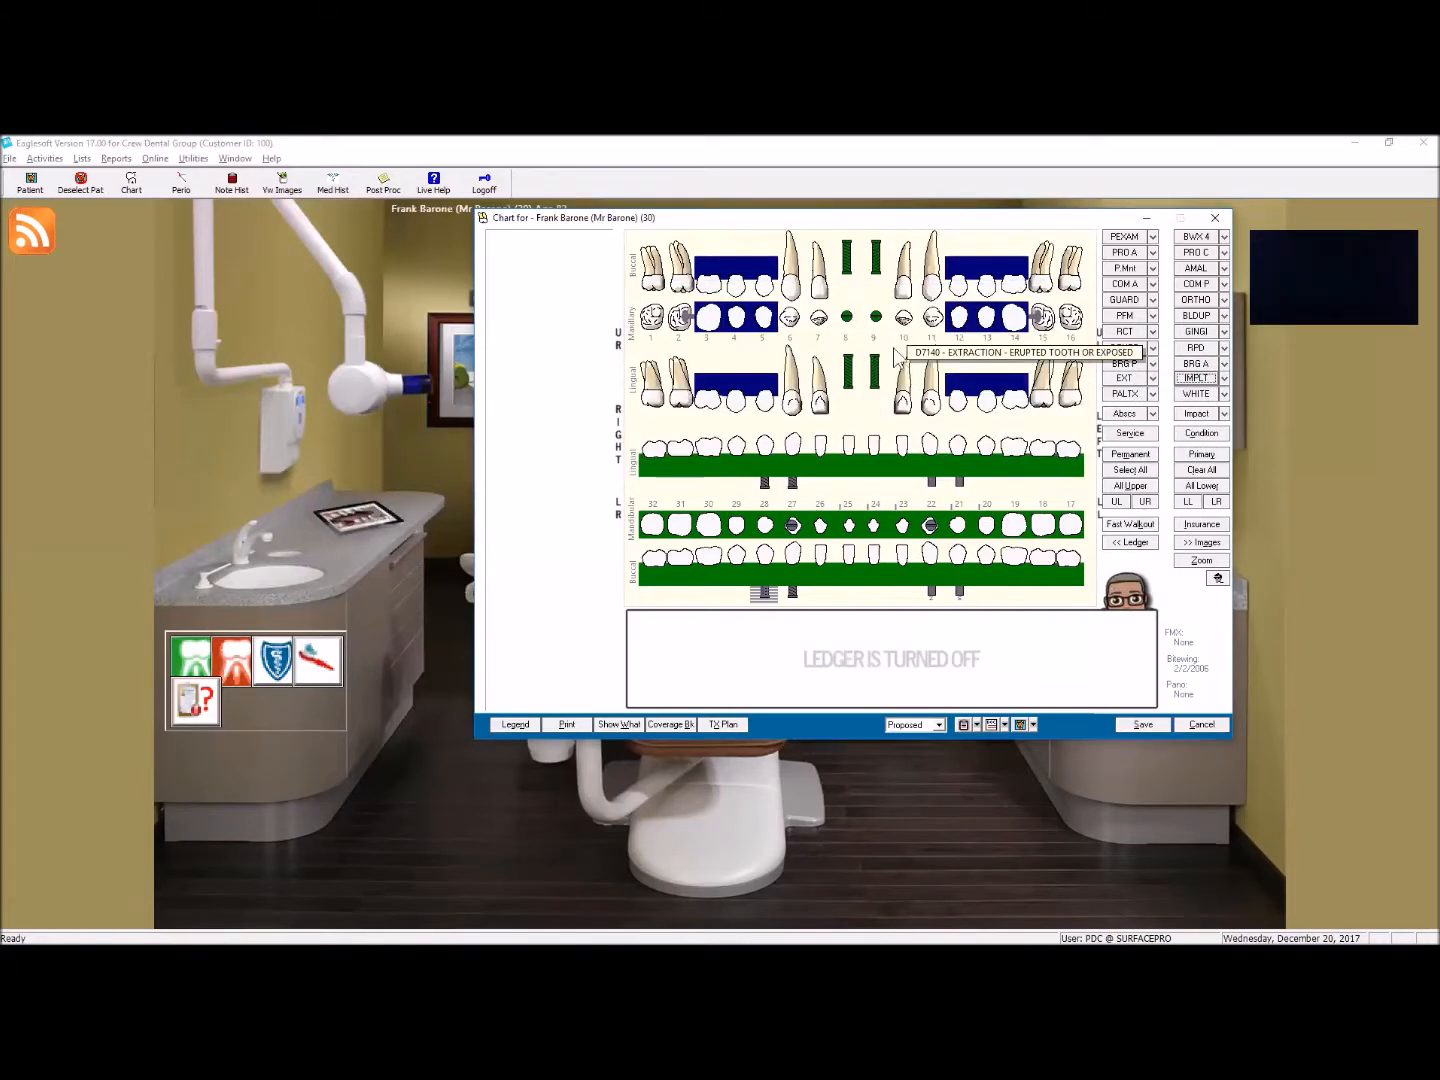
Step: Chart a proposed D5110 complete upper denture on teeth 8 and 9, dismissing the desktop notification
click(848, 287)
click(875, 293)
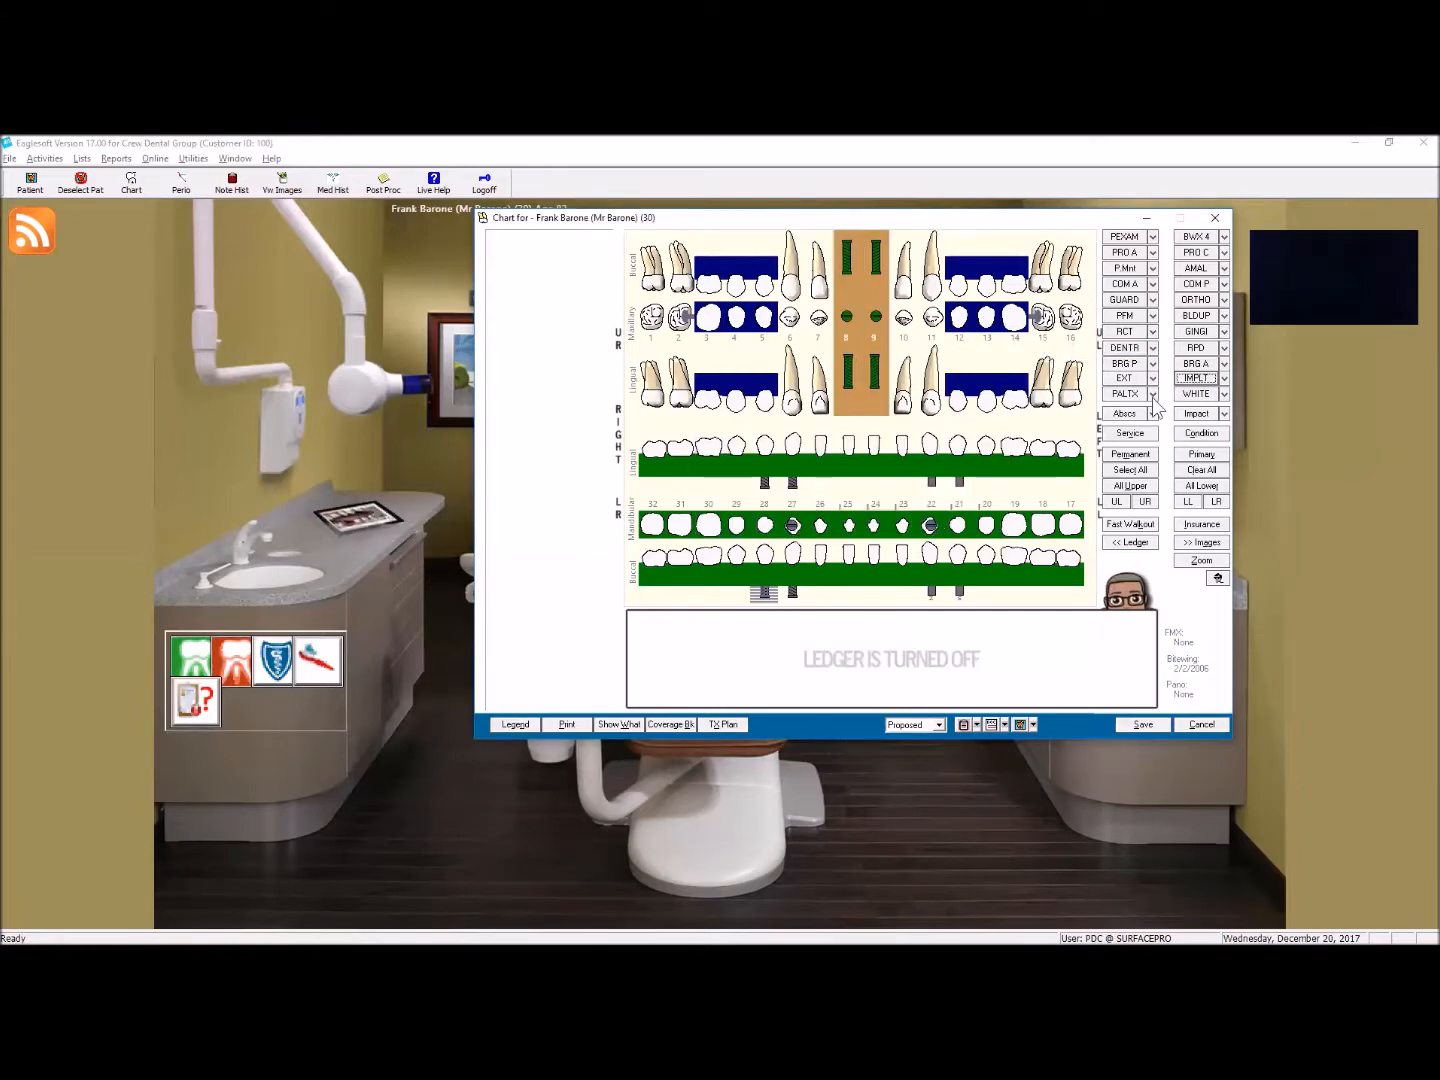
click(1132, 347)
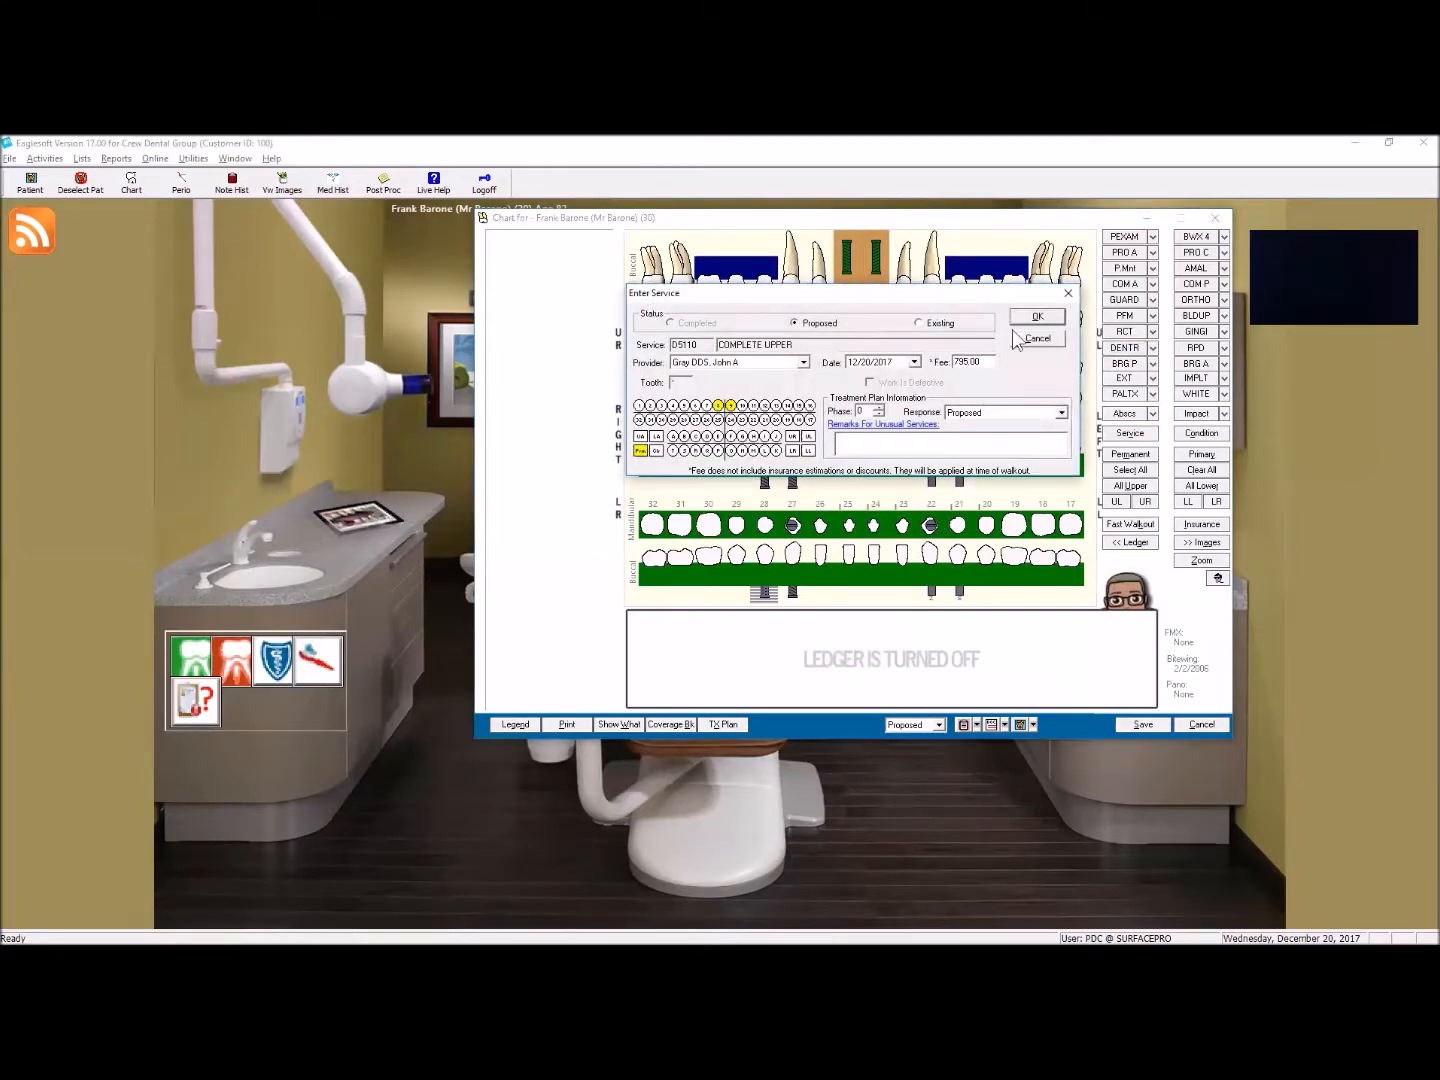
click(1035, 319)
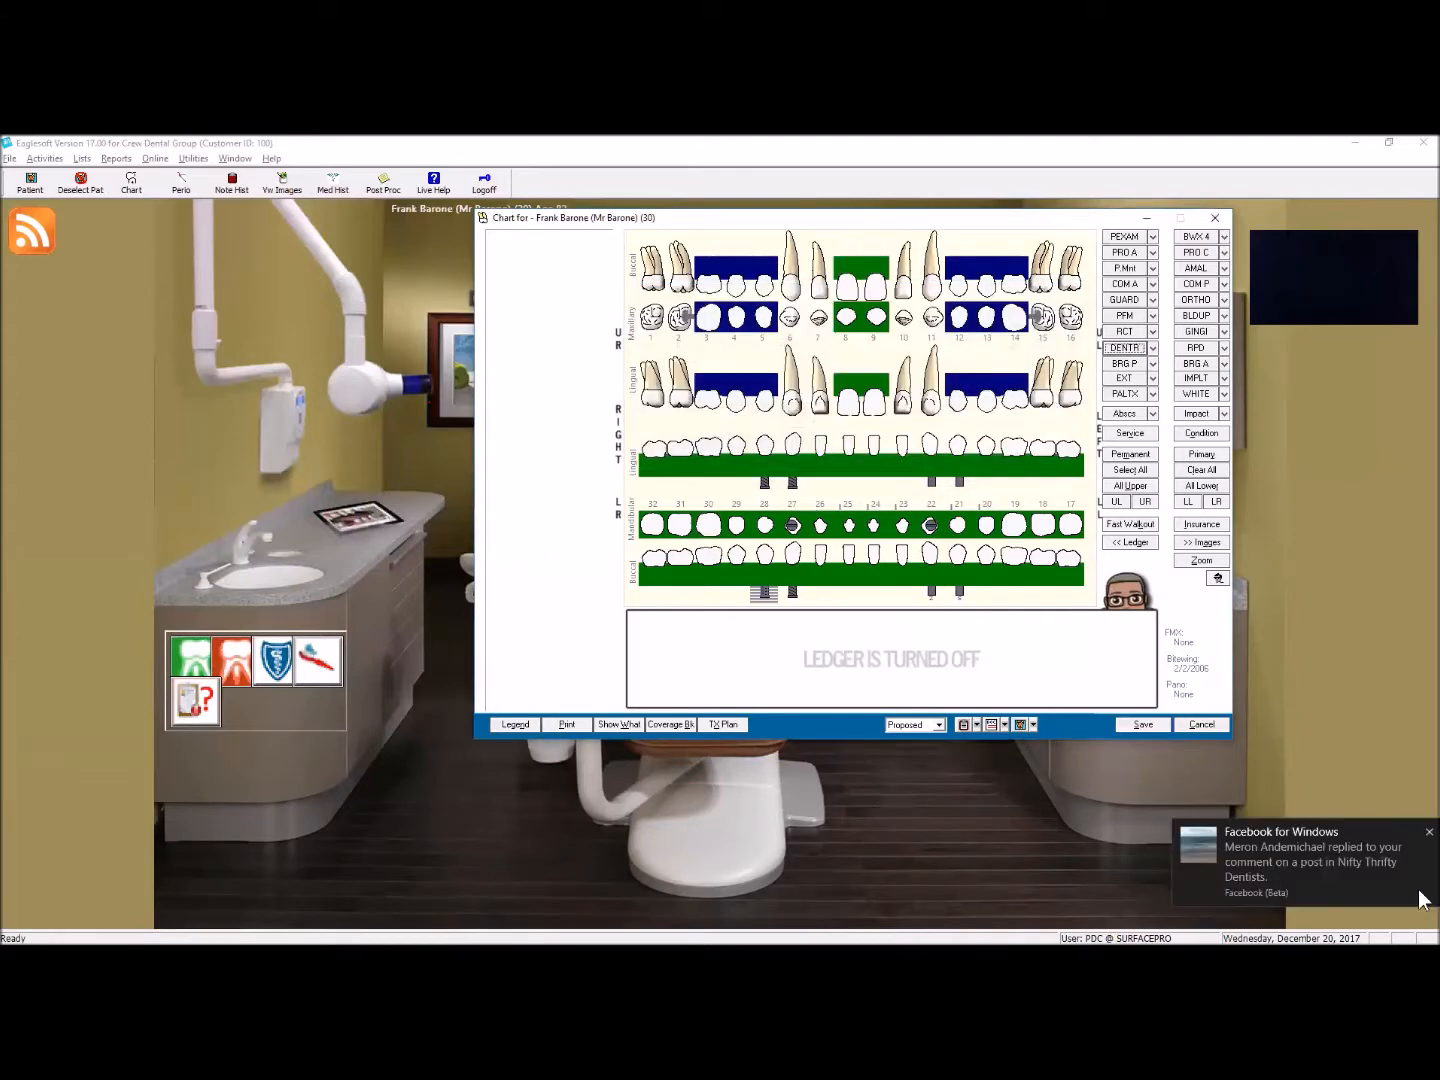
click(1427, 833)
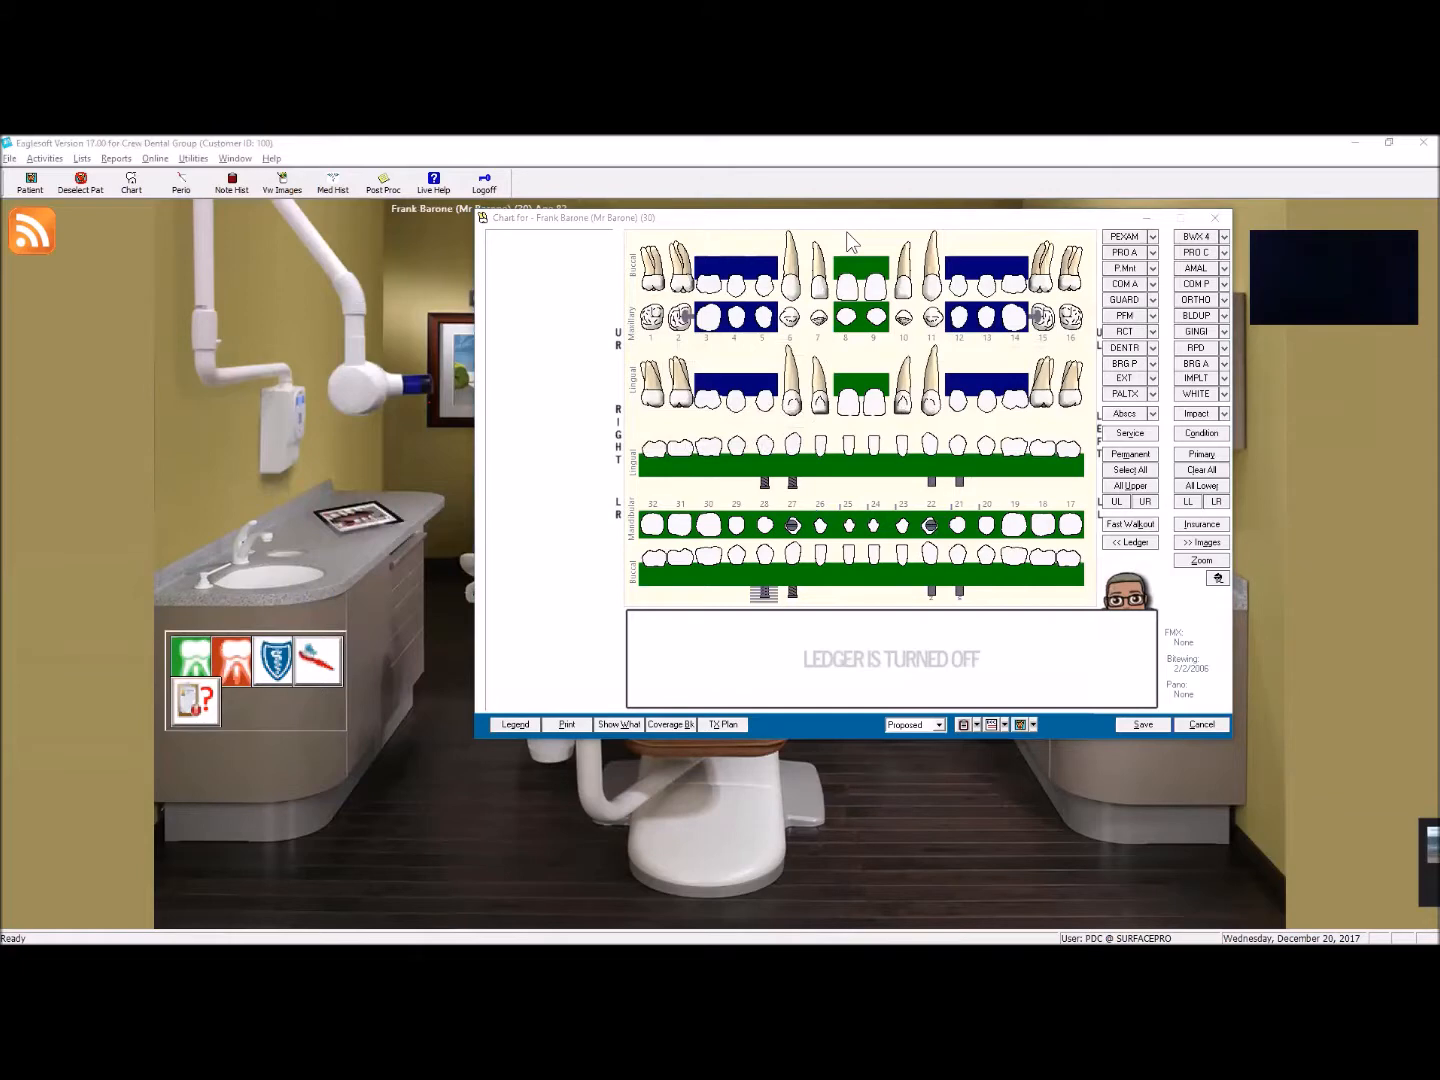
Step: Bring the proposed D6010 surgical implant placement to the top of the tooth 8 drawing
right_click(853, 286)
mouse_move(890, 329)
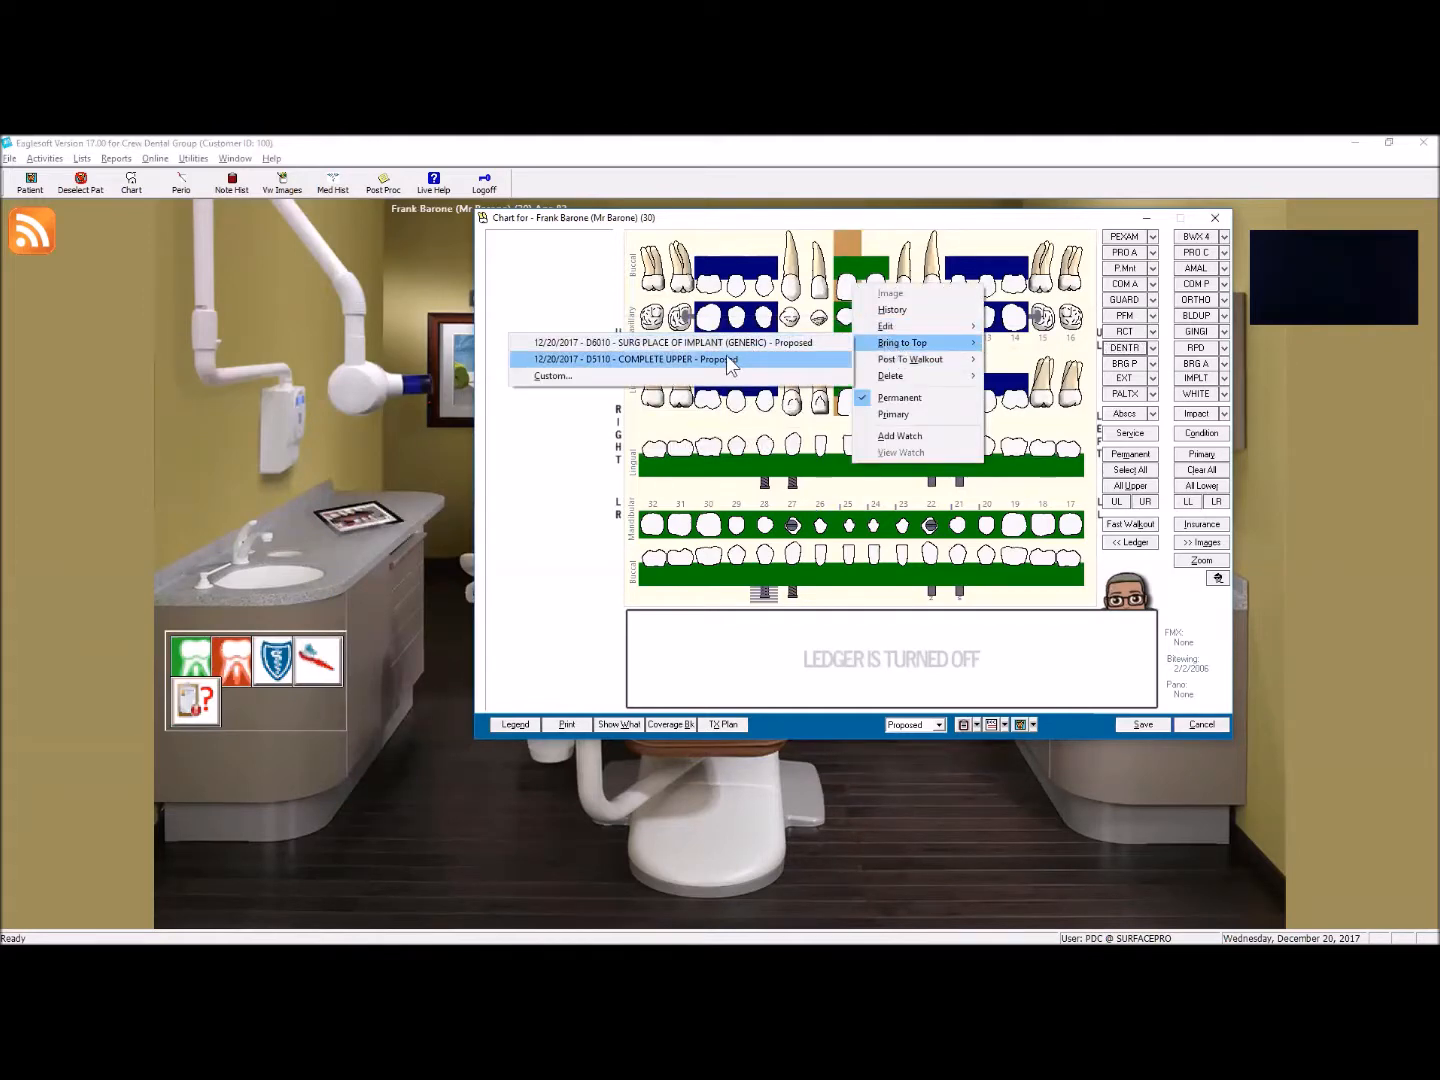
click(800, 343)
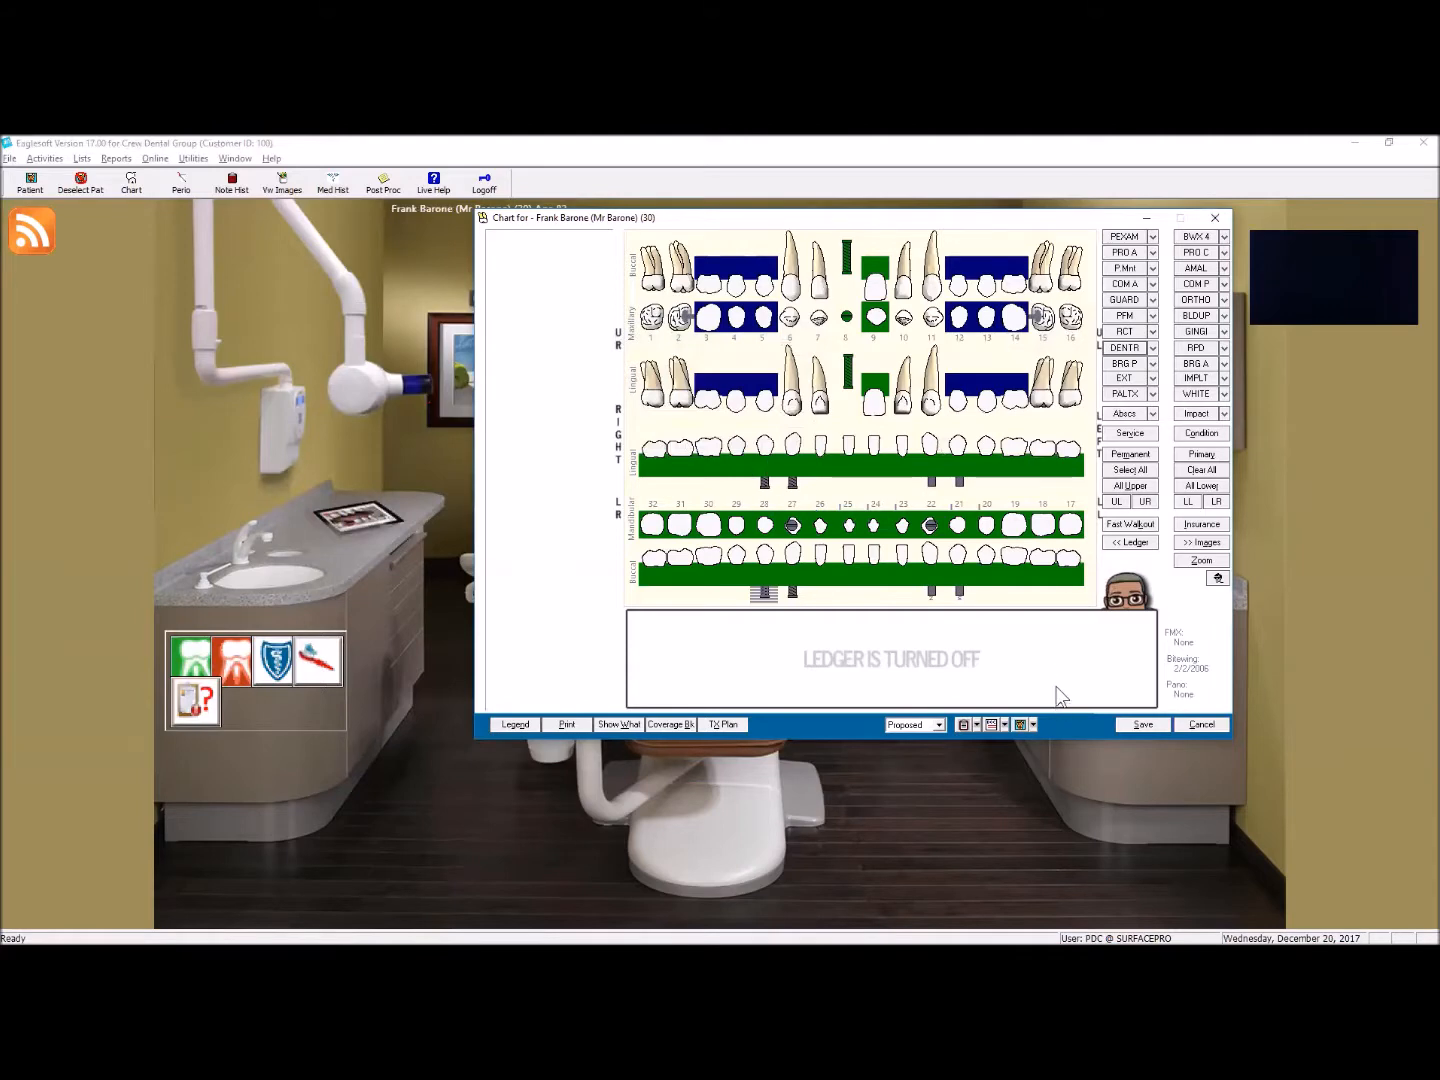
Step: Reposition the patient's chart window and close it without saving the changes
drag(905, 230, 770, 240)
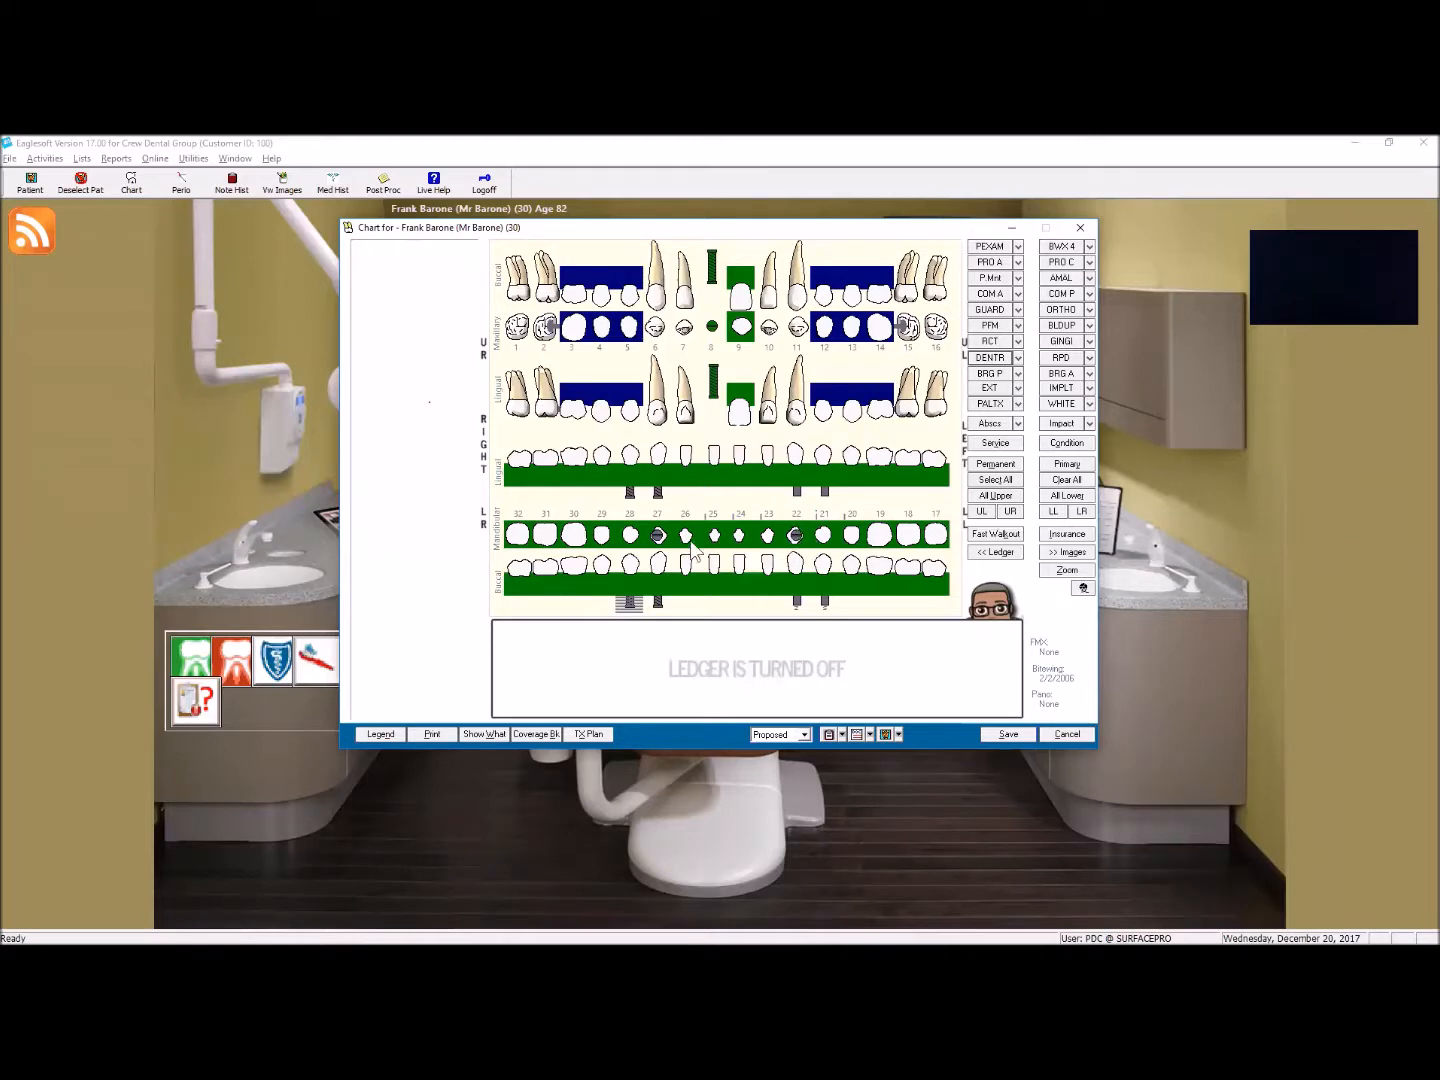
click(657, 536)
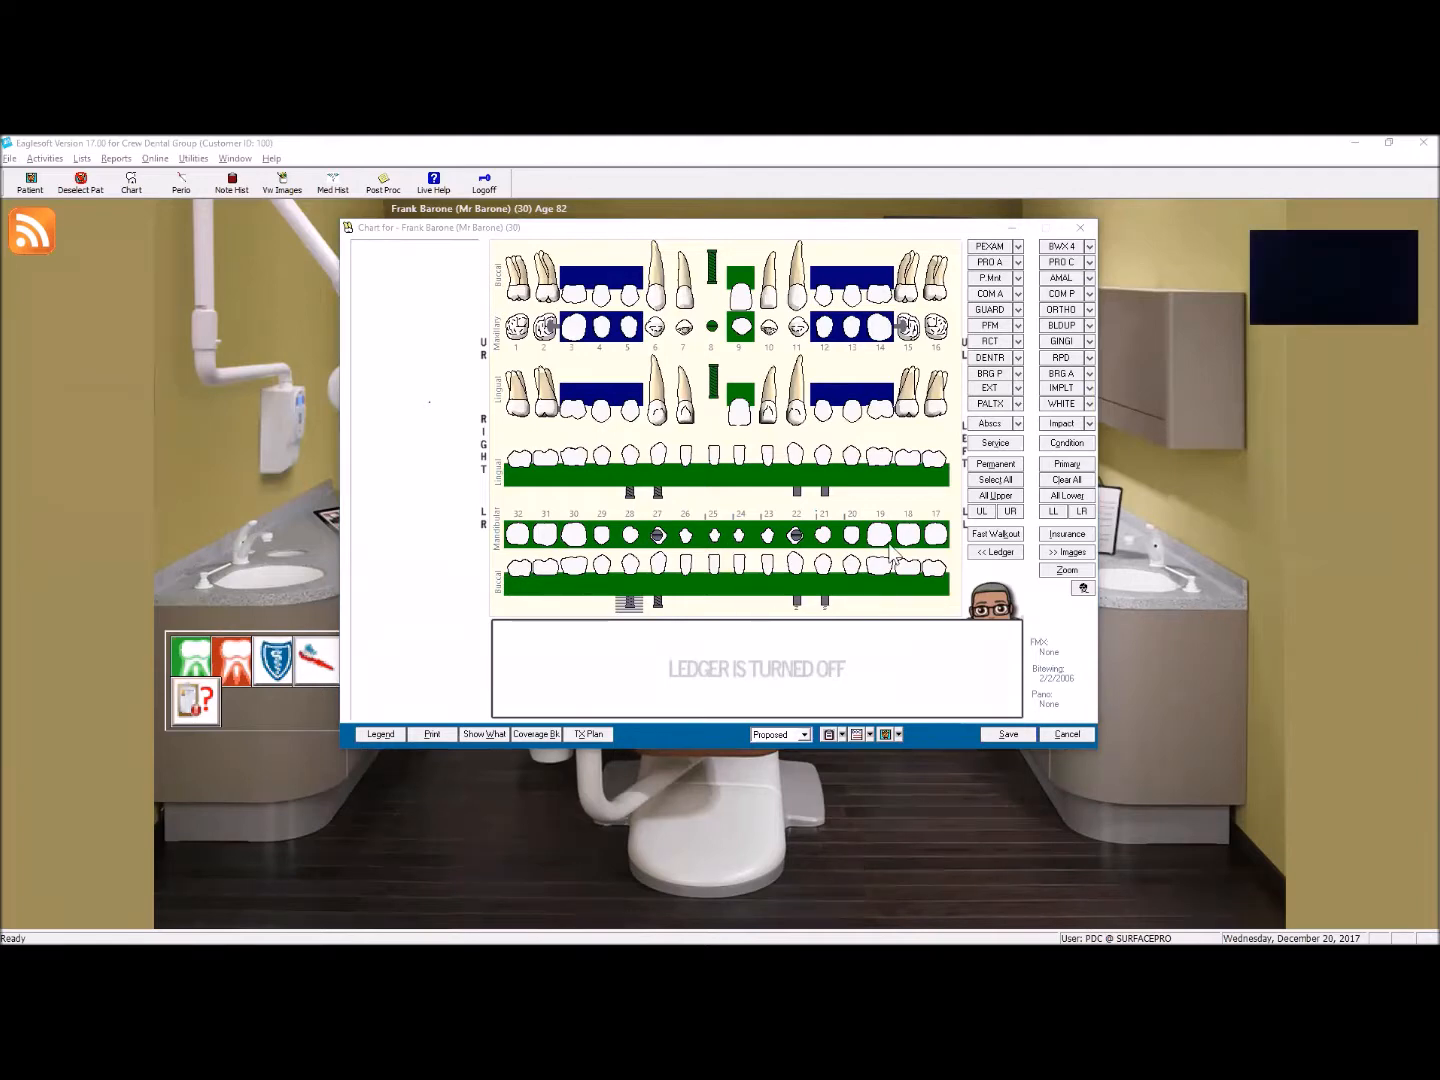
click(923, 258)
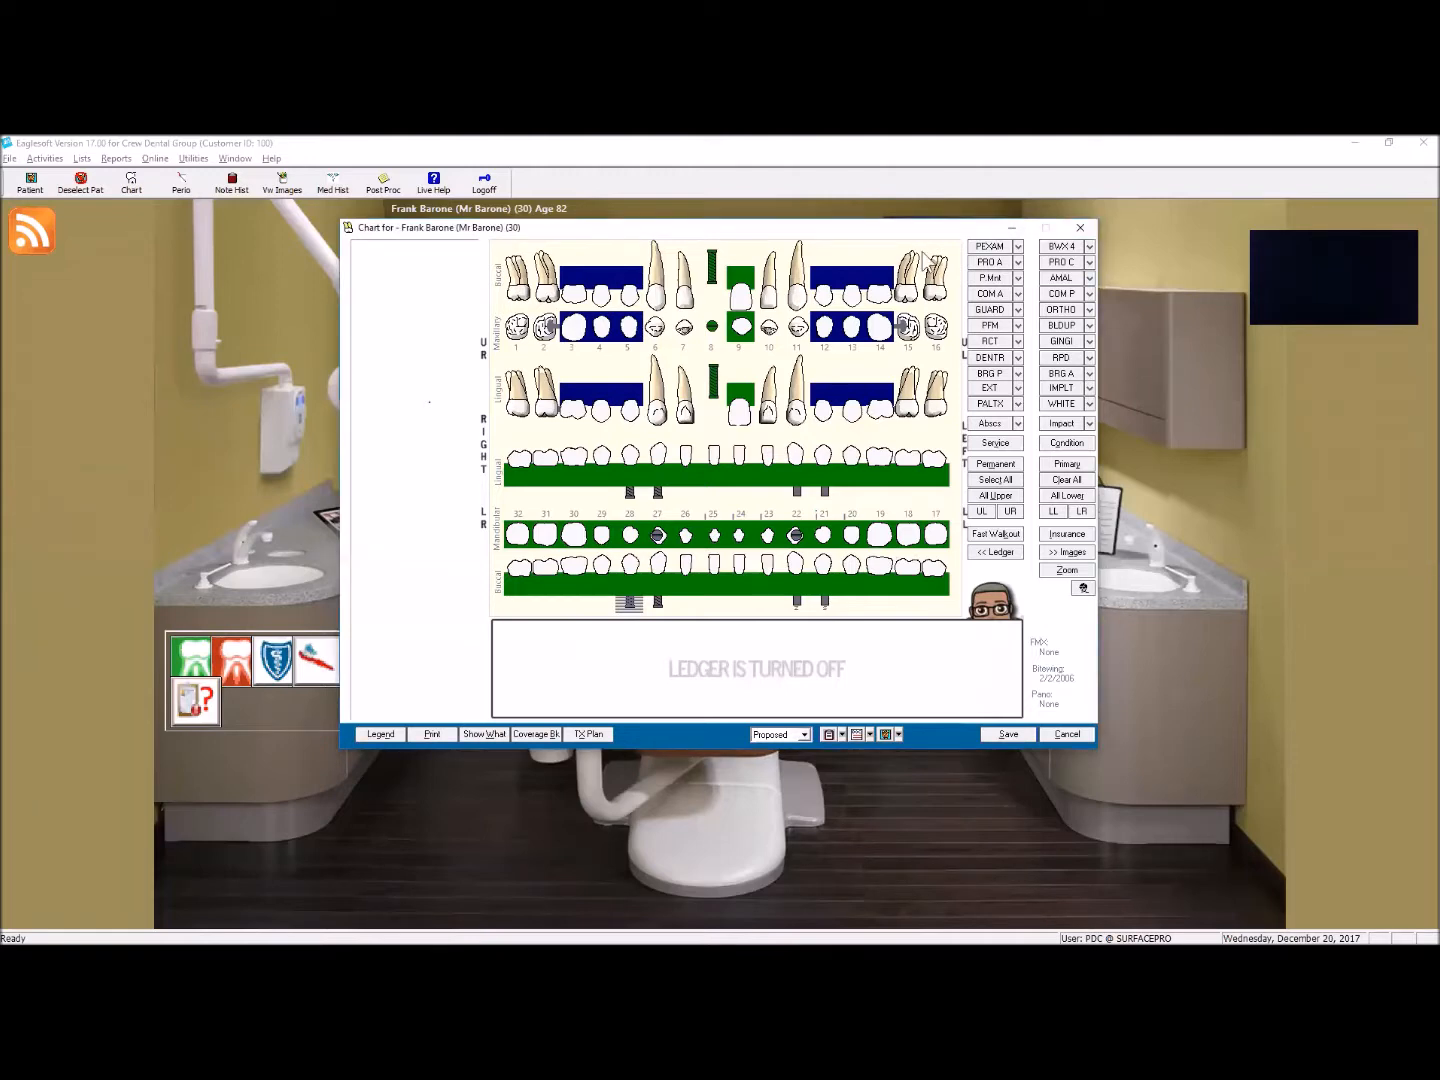
drag(921, 227, 963, 396)
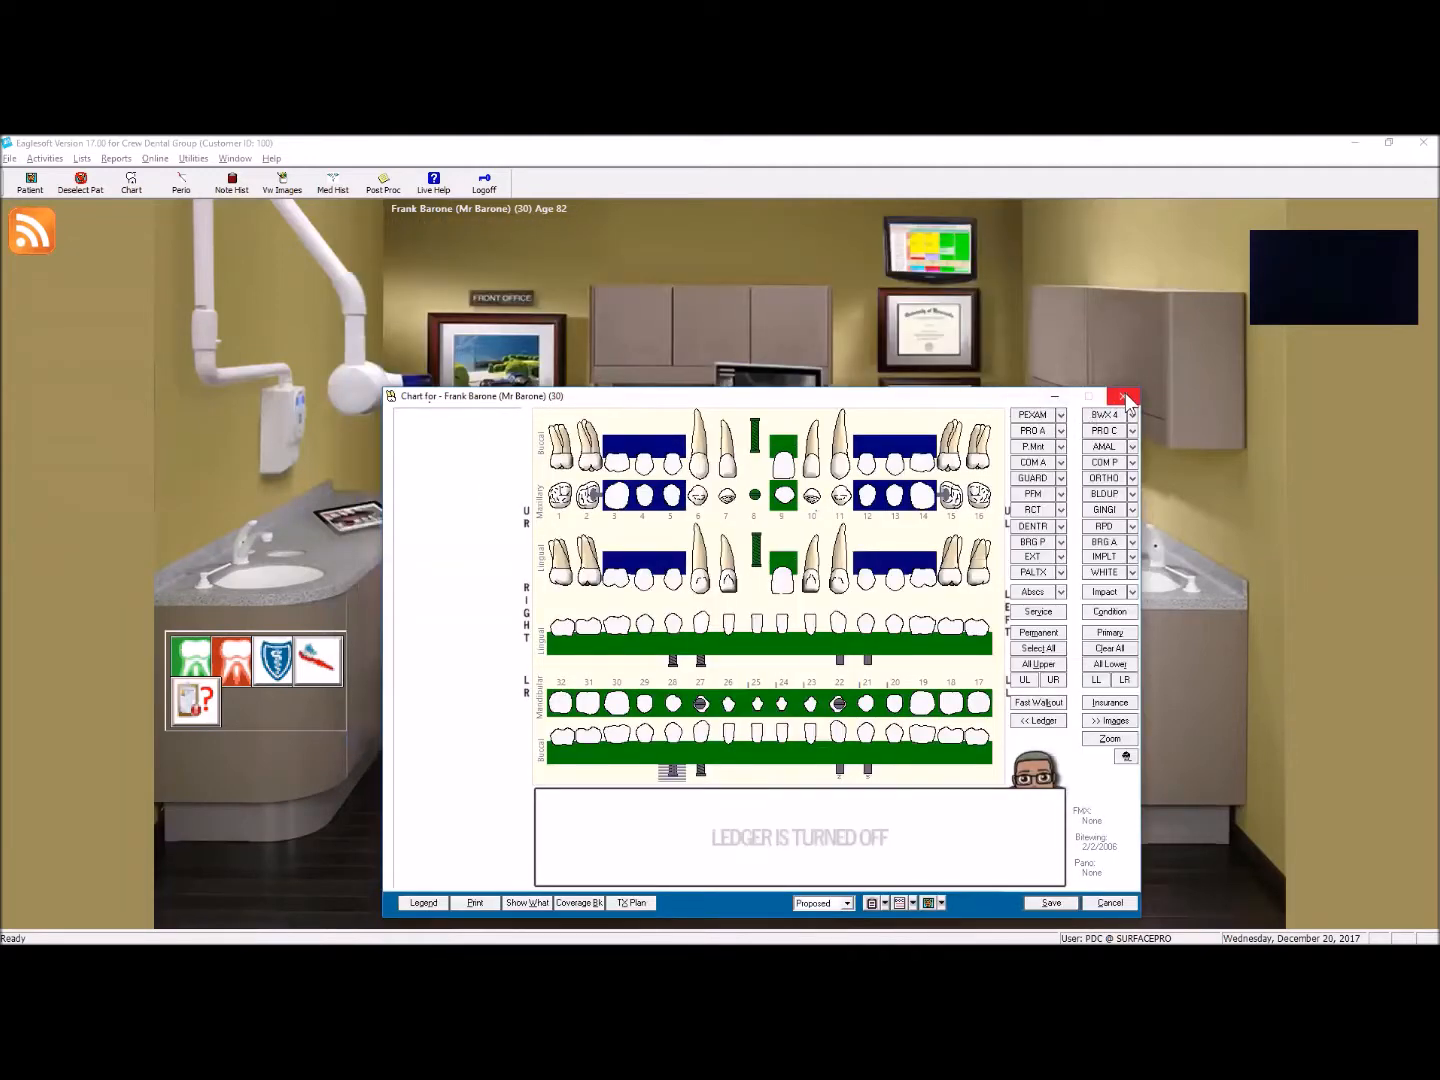
click(1107, 903)
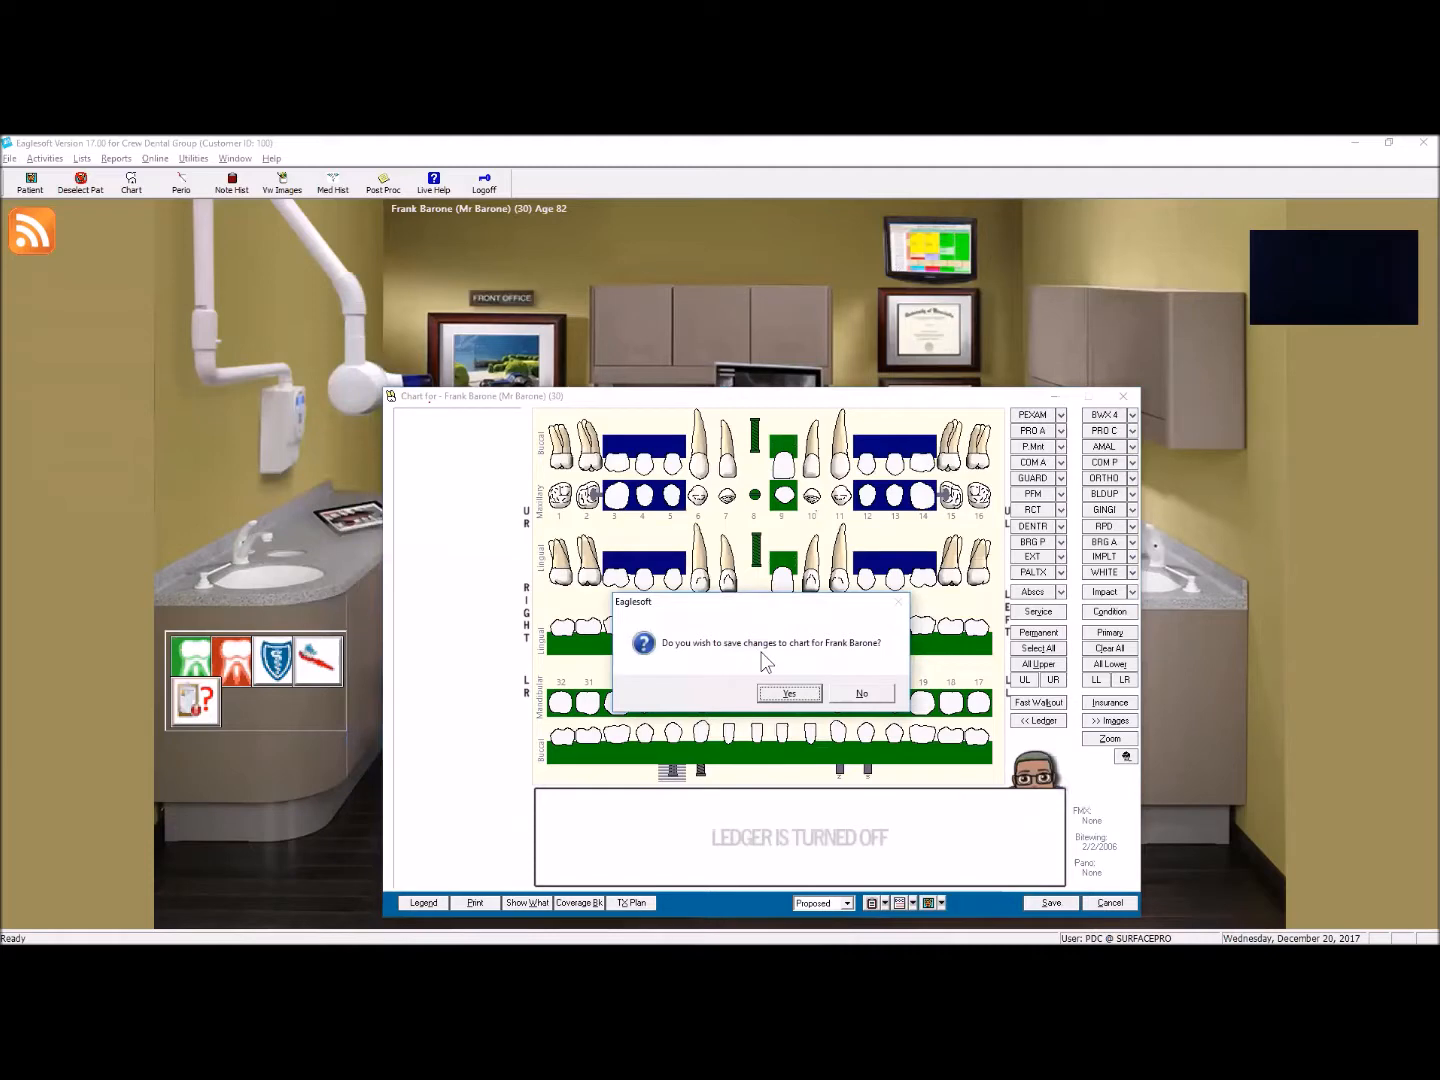
click(867, 694)
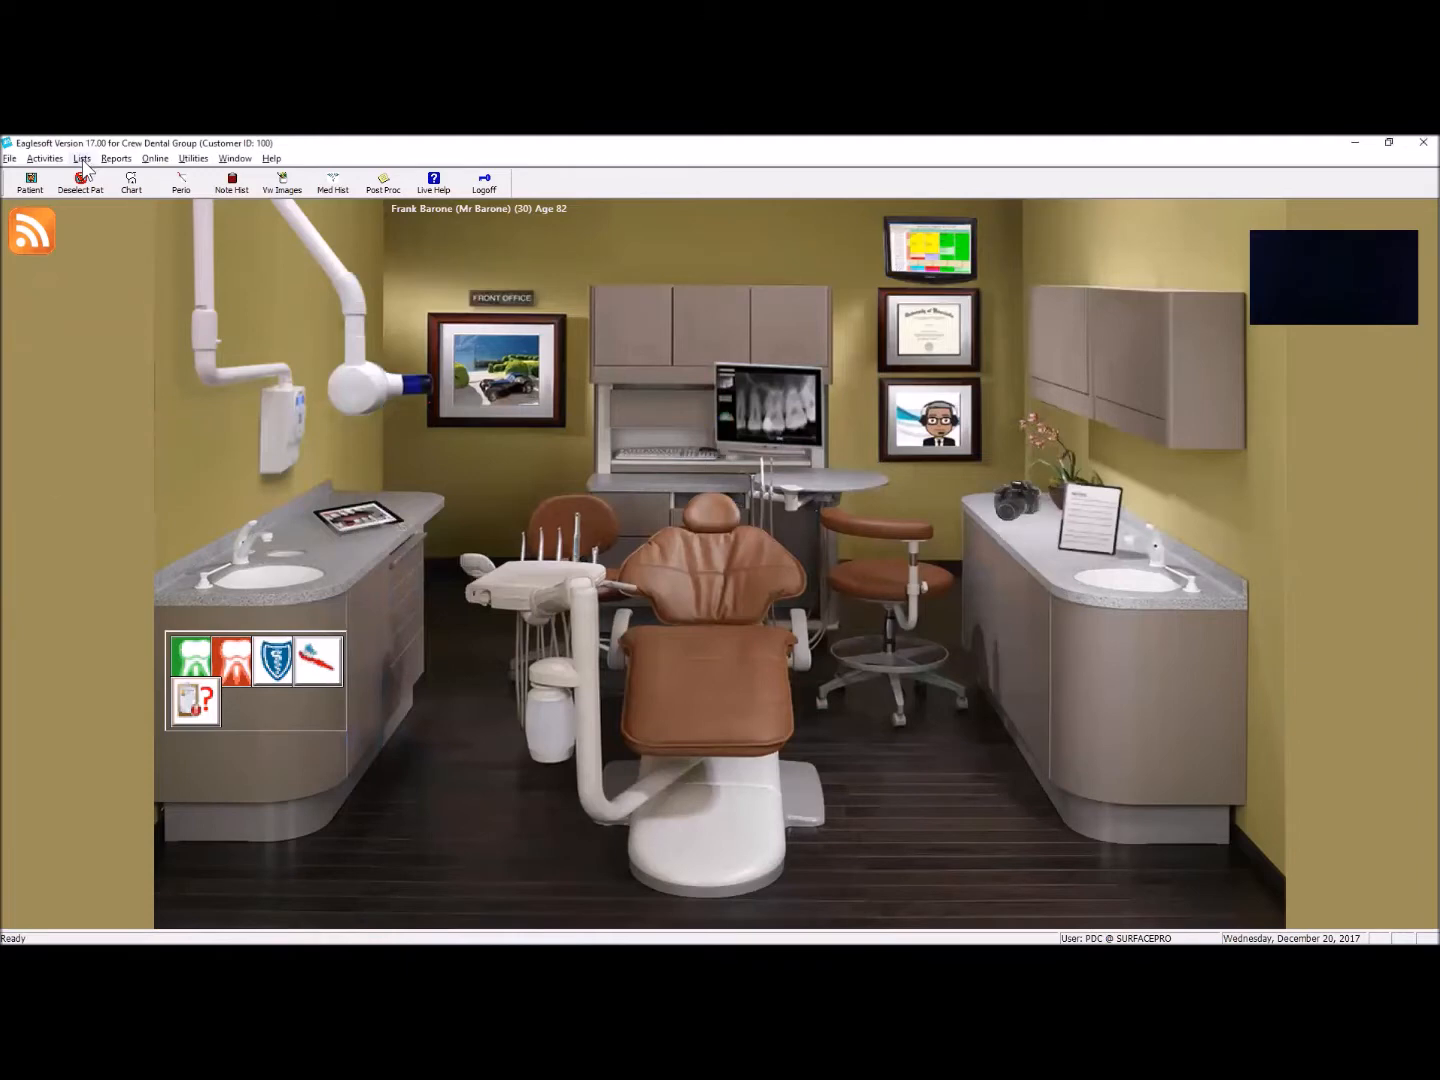
Step: Open the Draw Types list and examine the available custom and system draw types
click(82, 159)
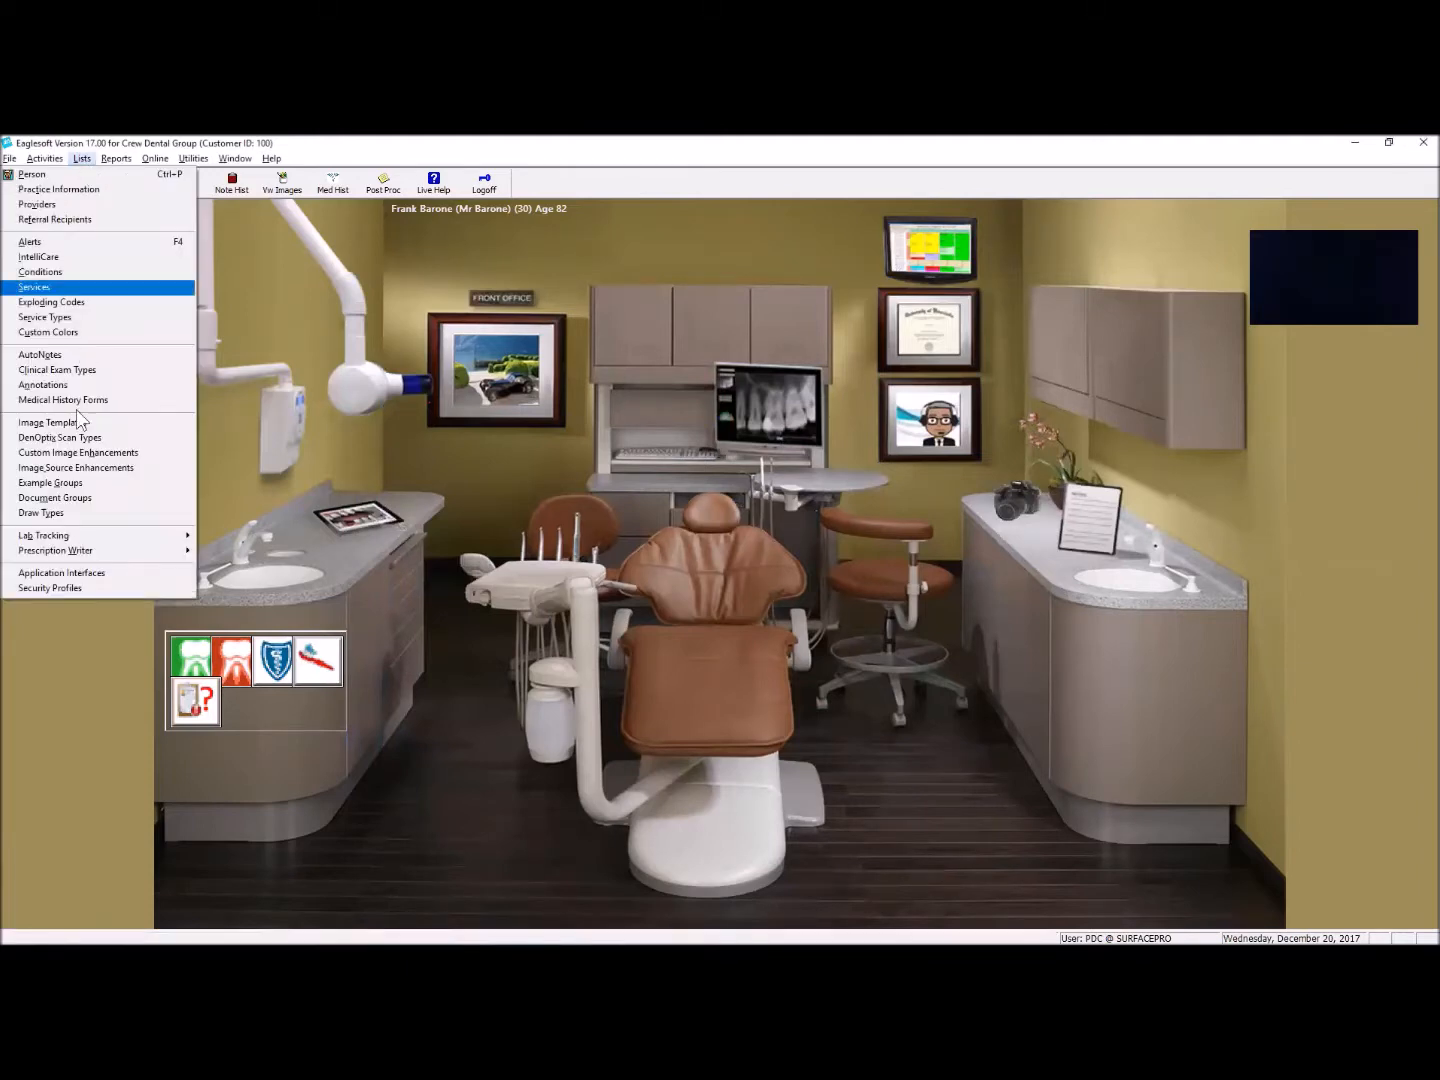
click(92, 515)
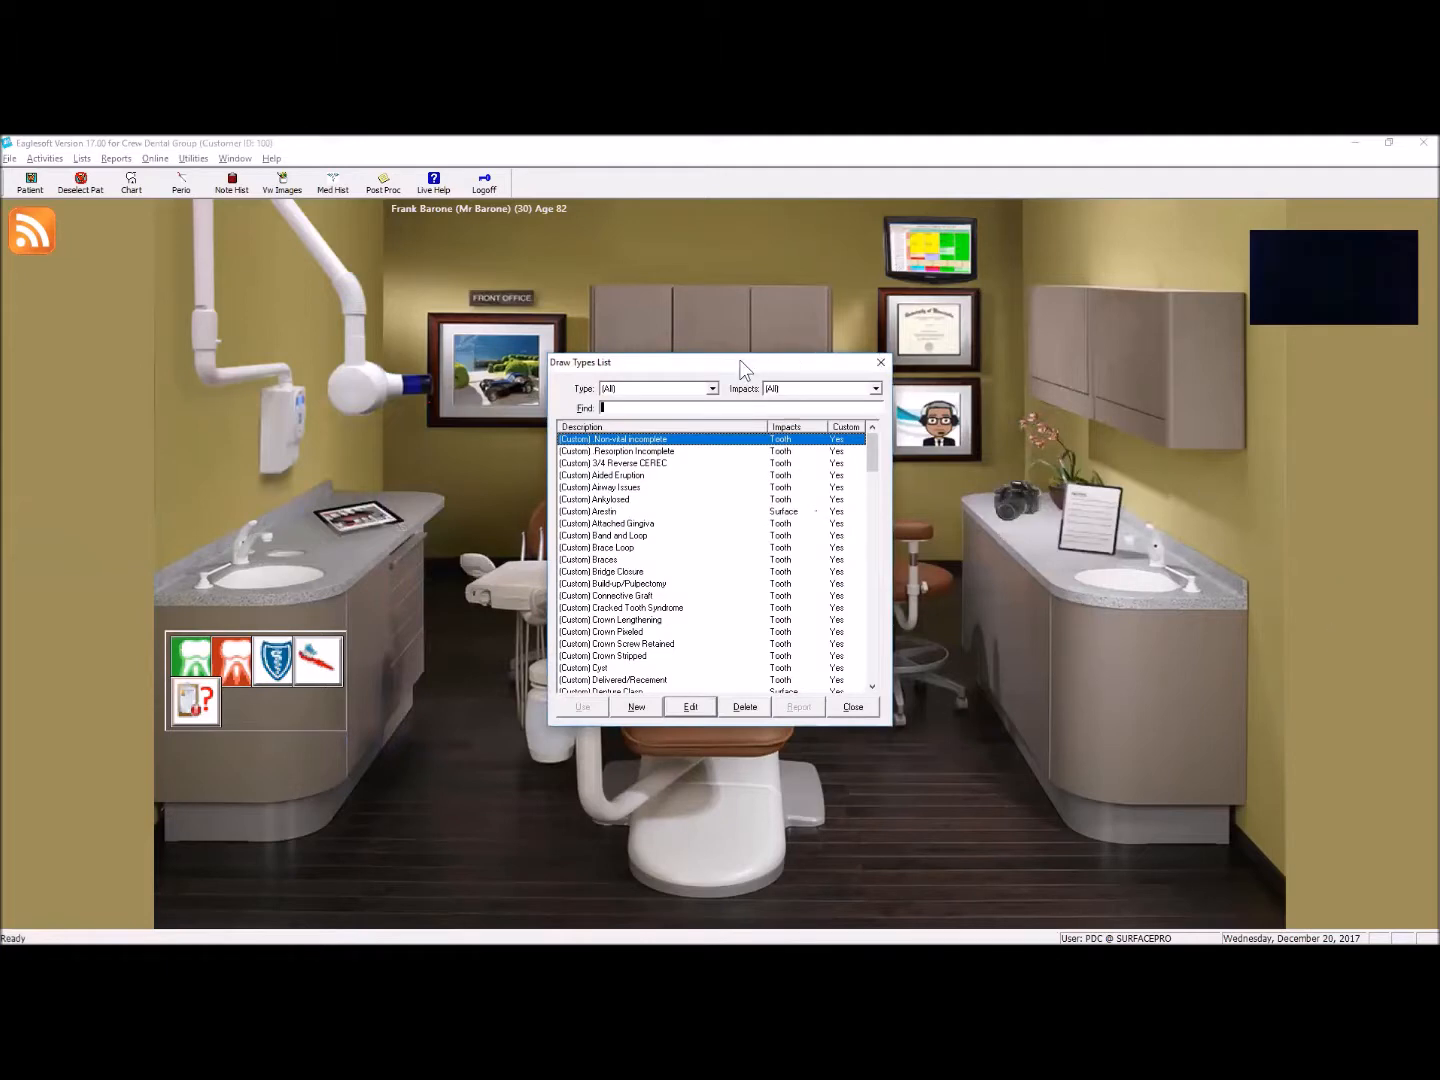
drag(742, 368, 750, 310)
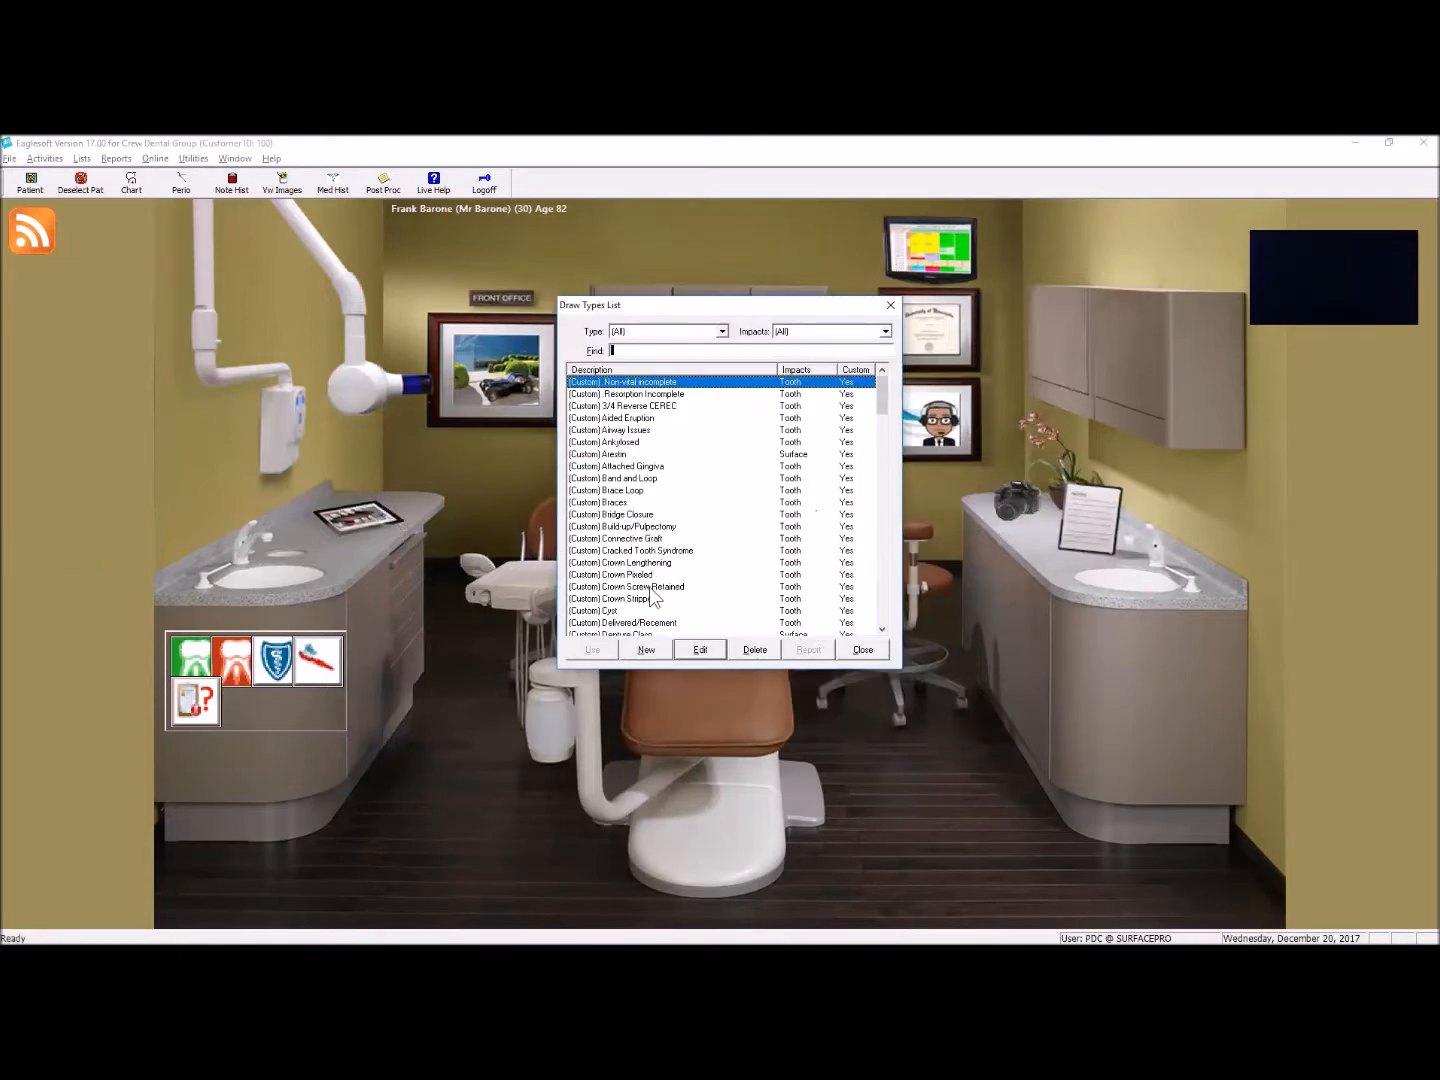
click(882, 629)
click(882, 629)
click(882, 629)
click(882, 629)
click(883, 629)
click(882, 629)
click(882, 628)
click(882, 628)
click(882, 629)
click(882, 629)
click(882, 629)
click(882, 628)
click(884, 631)
click(884, 631)
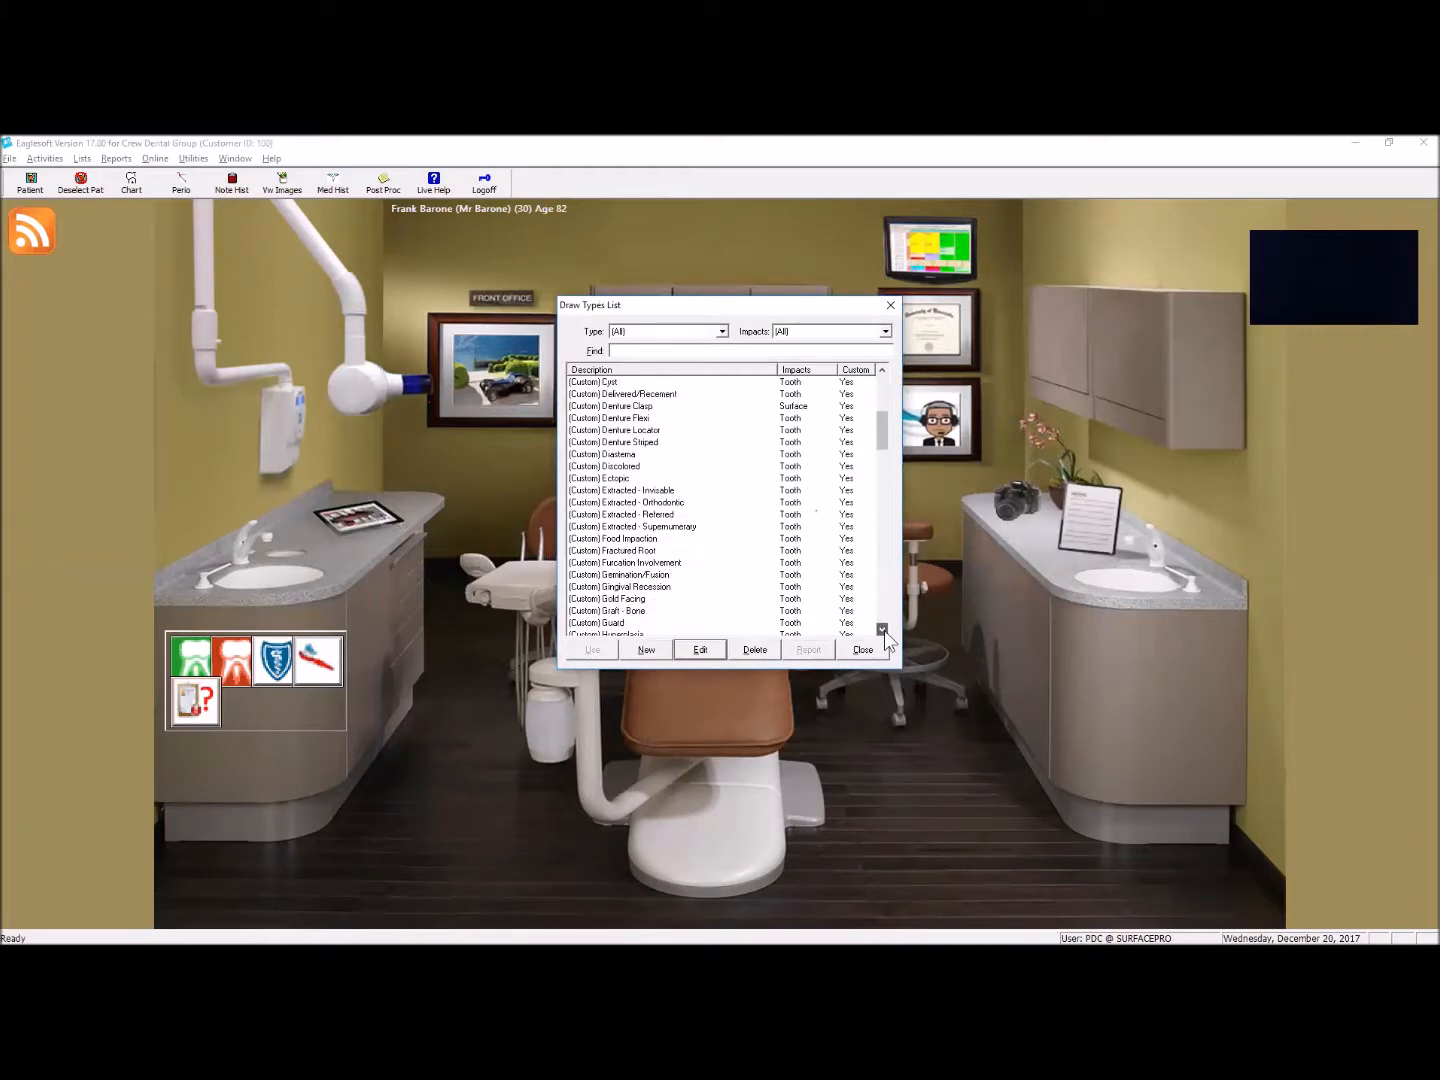
click(885, 631)
click(884, 631)
click(884, 631)
click(884, 631)
click(884, 631)
click(884, 631)
click(884, 631)
click(884, 631)
click(884, 631)
click(884, 631)
click(885, 631)
click(884, 631)
click(885, 632)
click(884, 631)
click(882, 630)
click(882, 630)
click(882, 630)
click(882, 630)
click(882, 630)
click(882, 630)
click(882, 631)
click(882, 630)
click(882, 630)
click(883, 630)
click(882, 631)
click(882, 630)
click(882, 630)
click(882, 630)
click(882, 630)
click(882, 630)
click(882, 630)
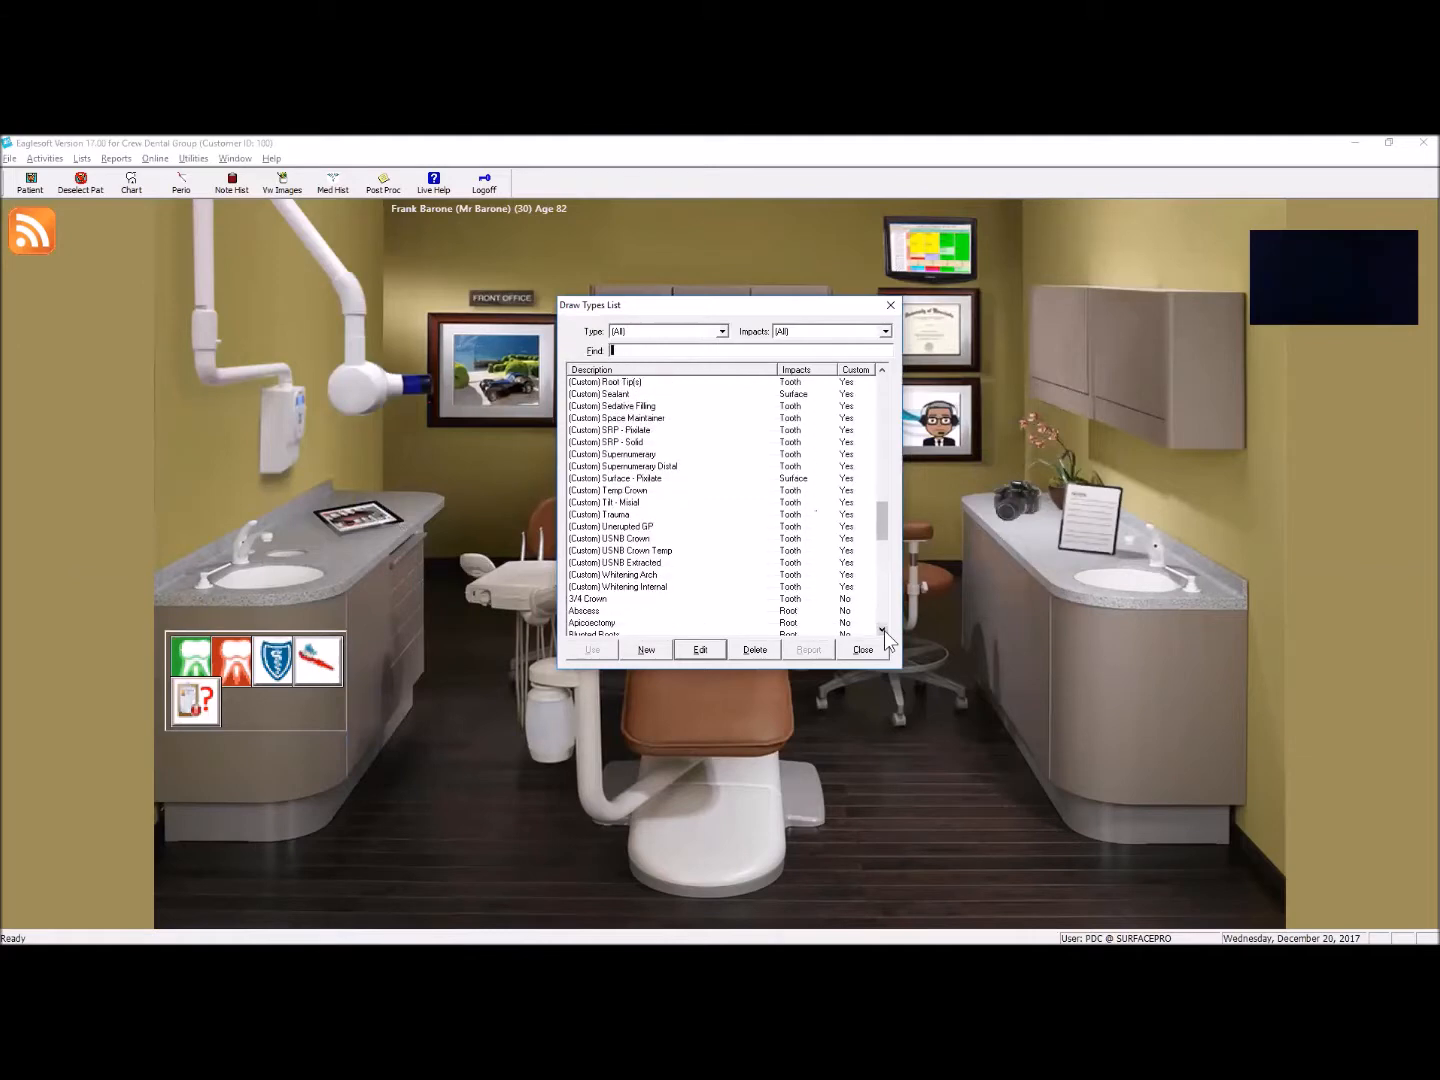
scroll(885, 523, up, 1)
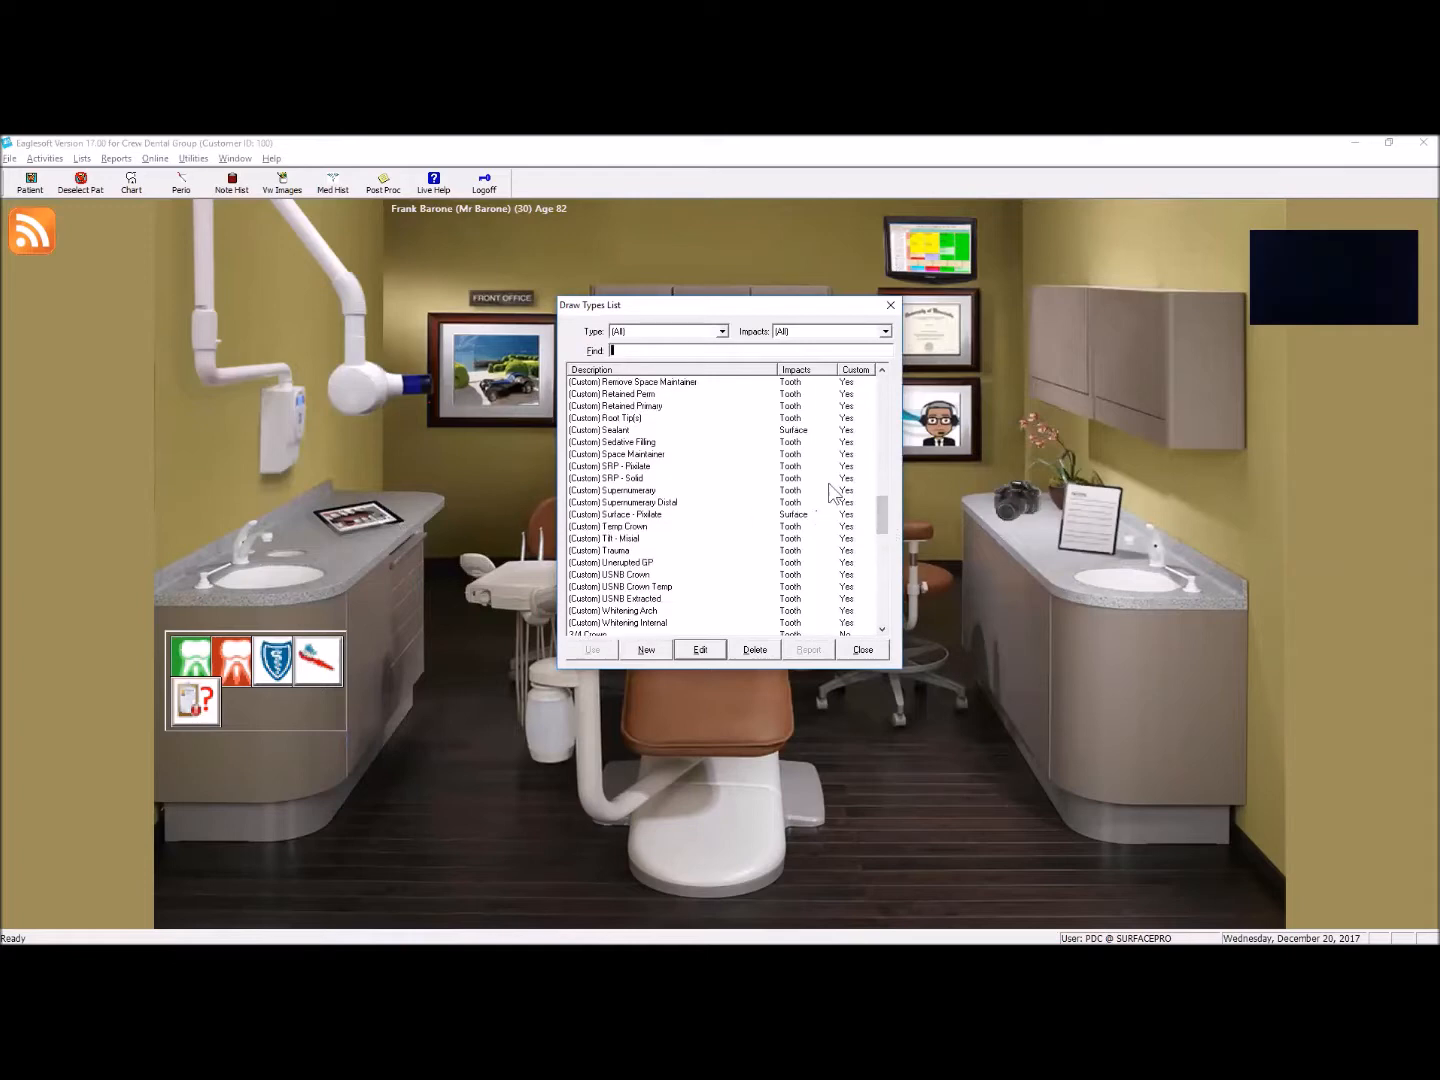
Step: Open the (Custom) Crown Pixeled draw type for editing and magnify its occlusal tooth drawing
drag(888, 498, 893, 411)
click(655, 454)
click(660, 442)
click(699, 651)
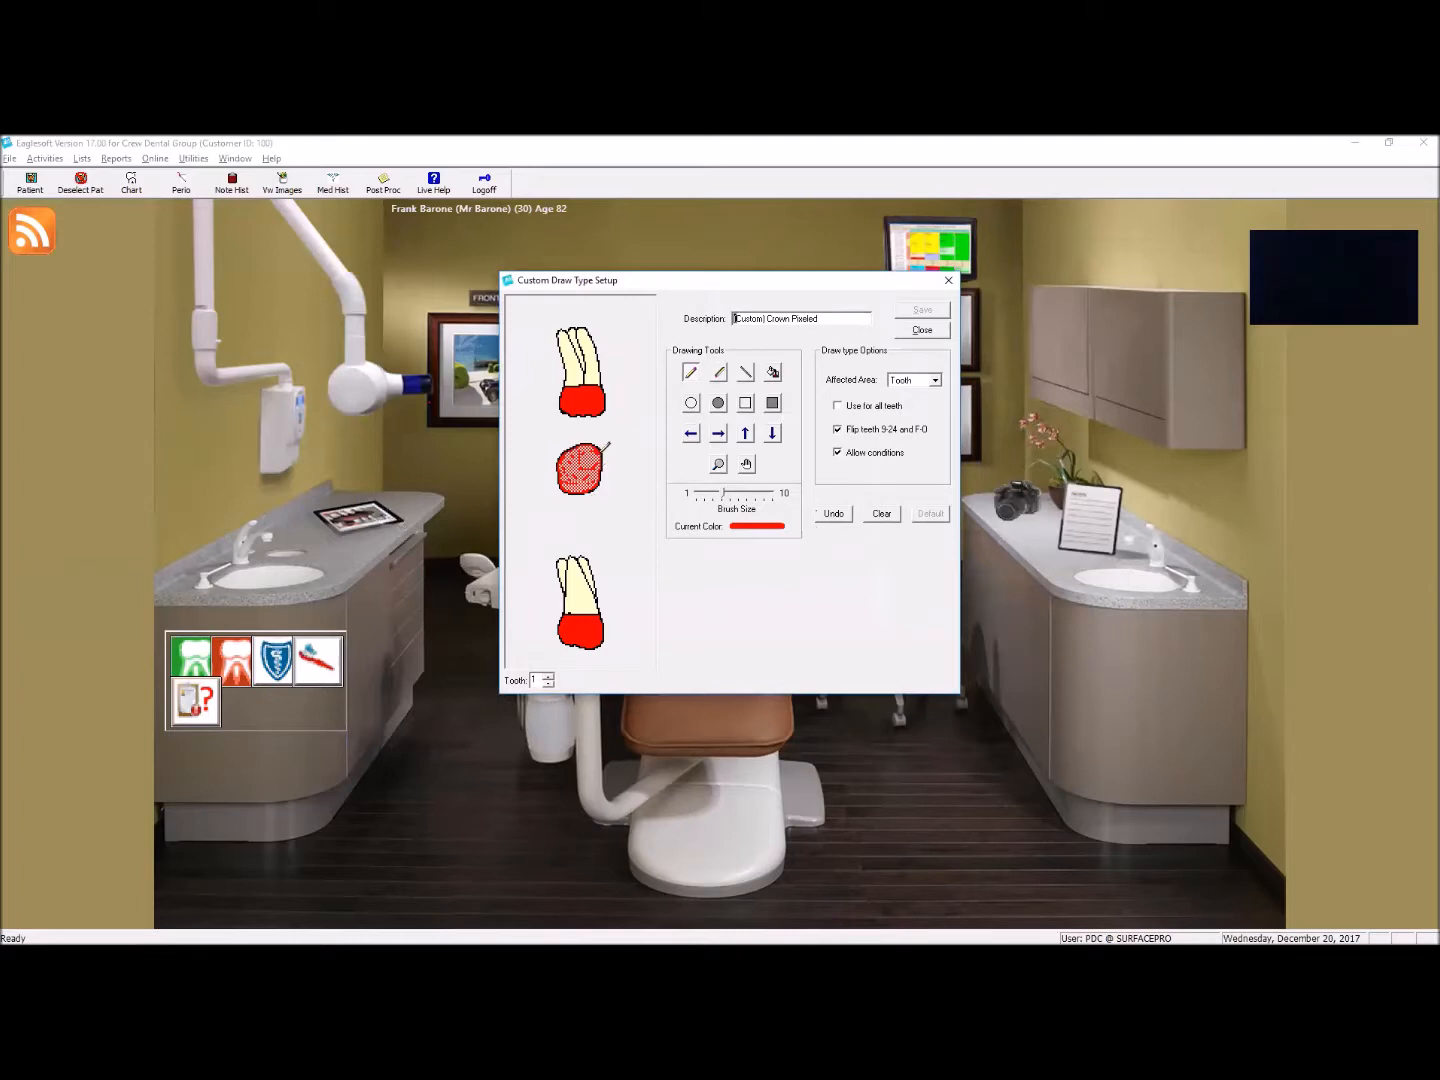
click(718, 464)
click(569, 473)
click(572, 472)
click(569, 464)
click(569, 450)
click(611, 464)
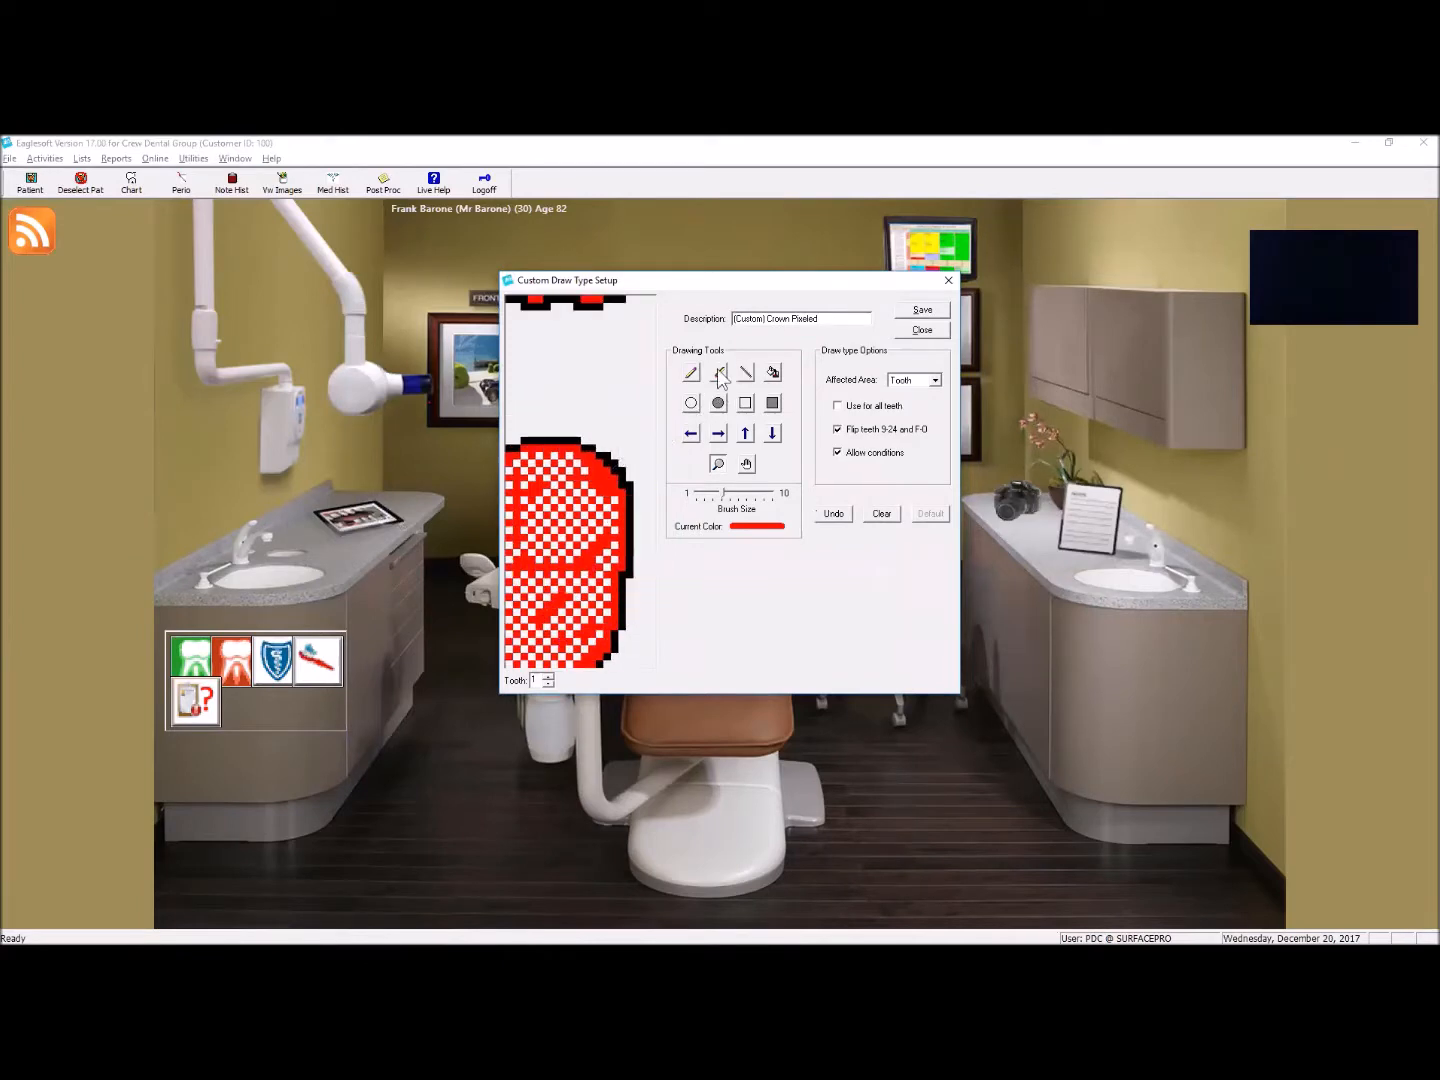
Step: Try the smallest brush on the magnified pixeled crown drawing and close the setup without saving
click(718, 372)
click(721, 494)
drag(722, 494, 657, 483)
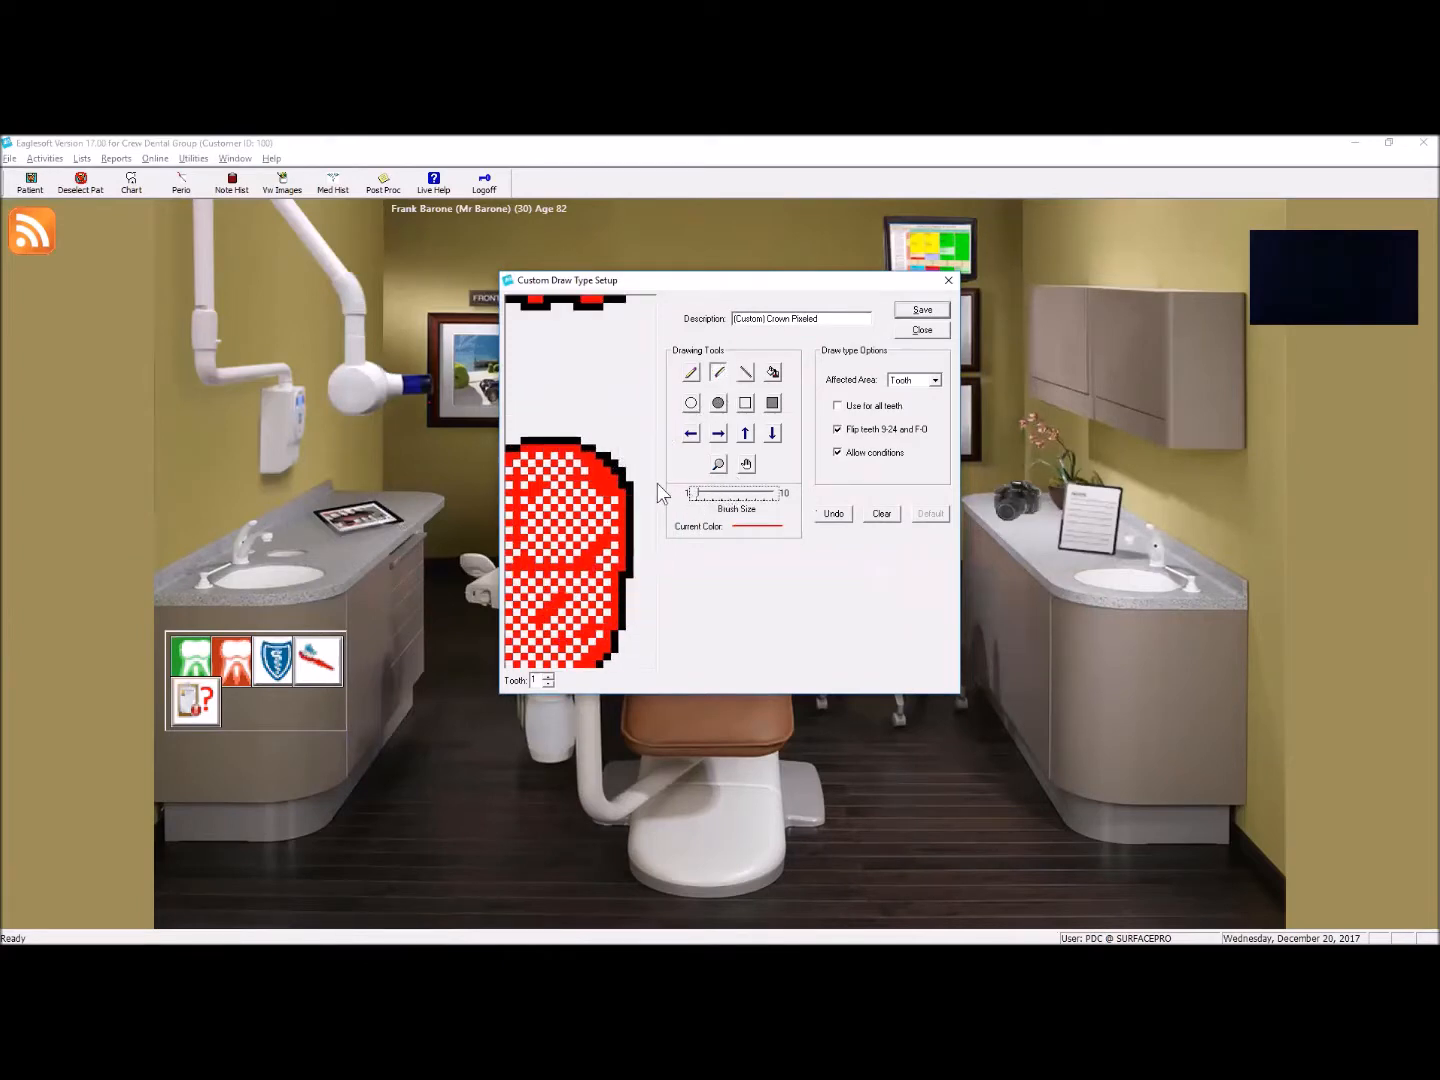
click(598, 474)
click(922, 330)
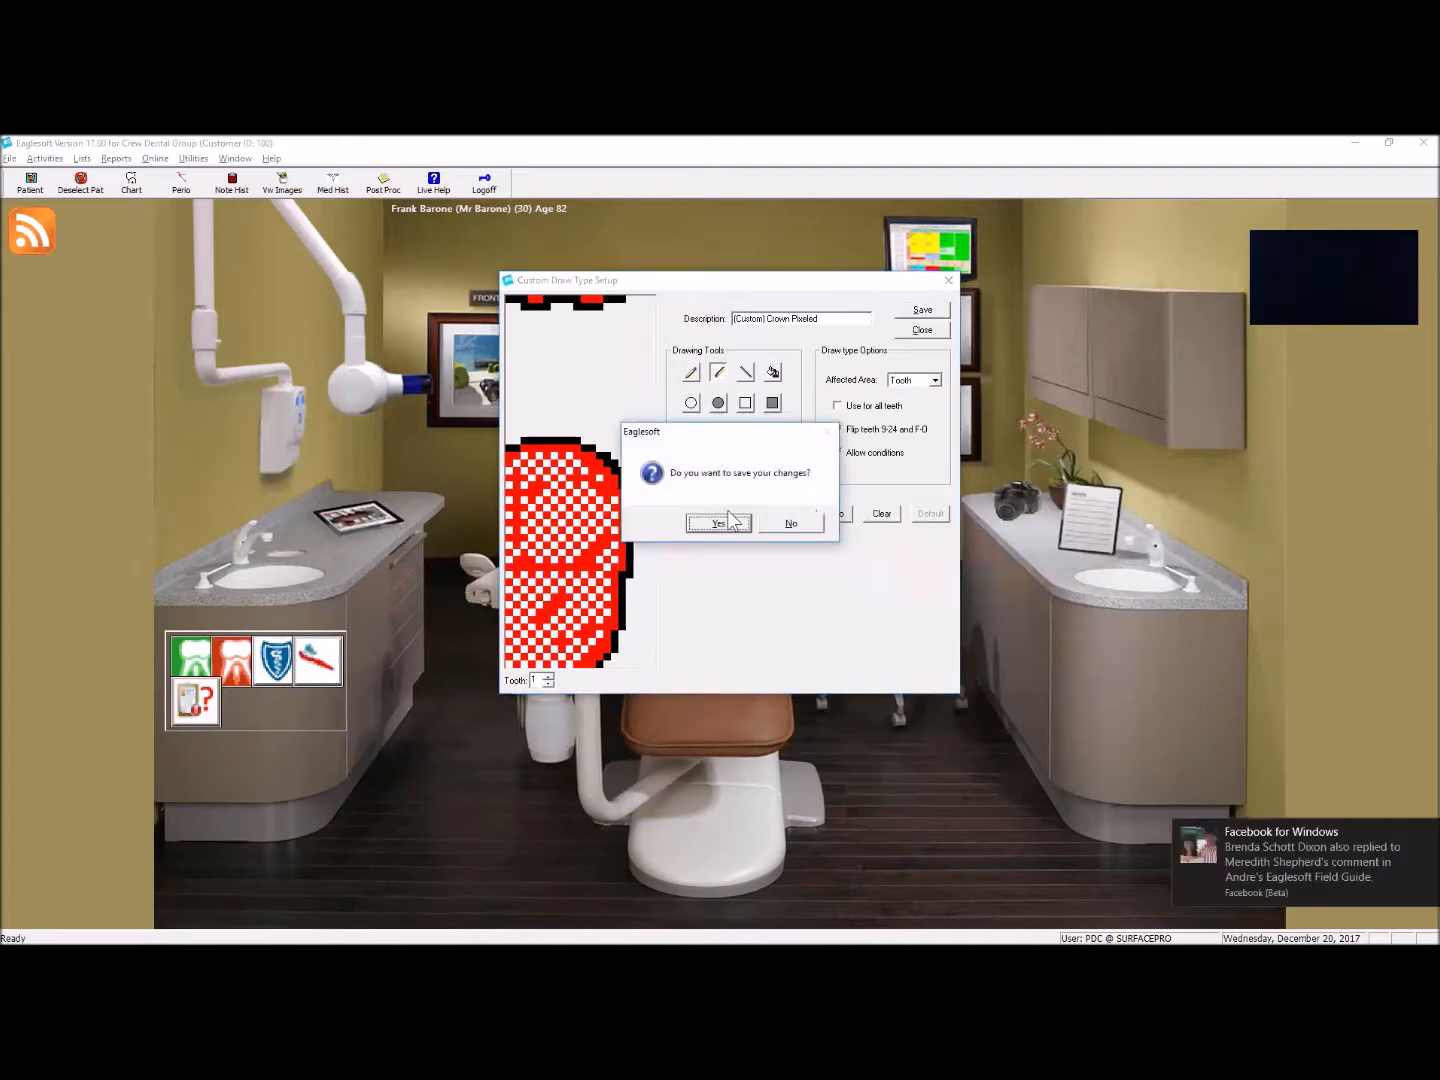
click(1427, 834)
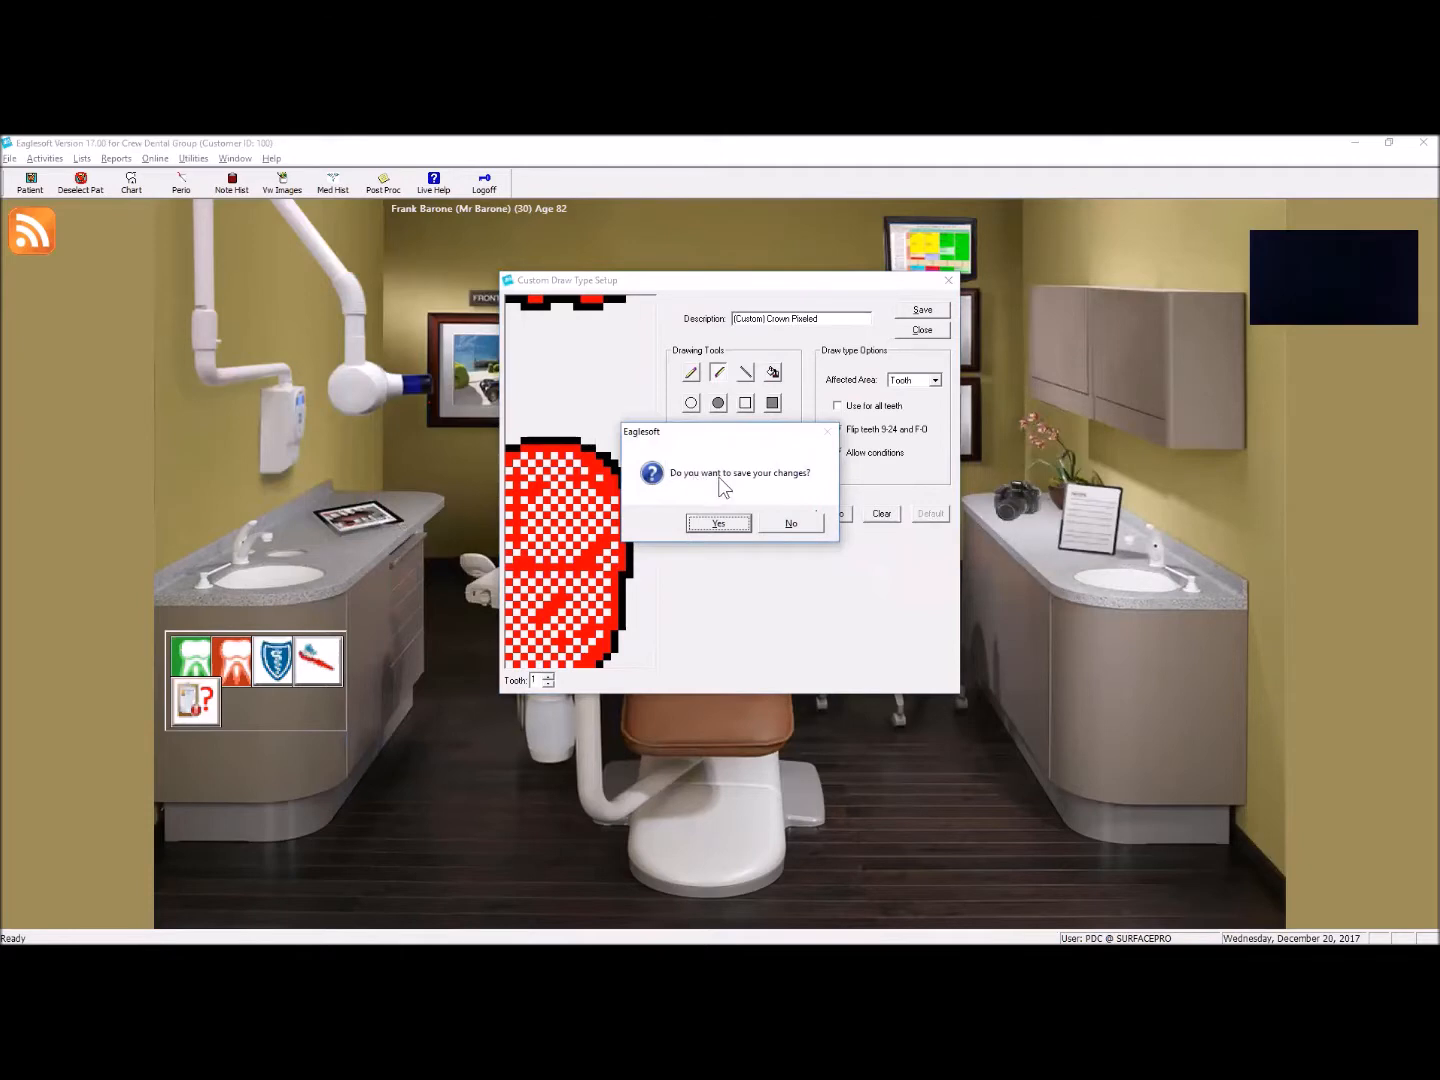
click(800, 527)
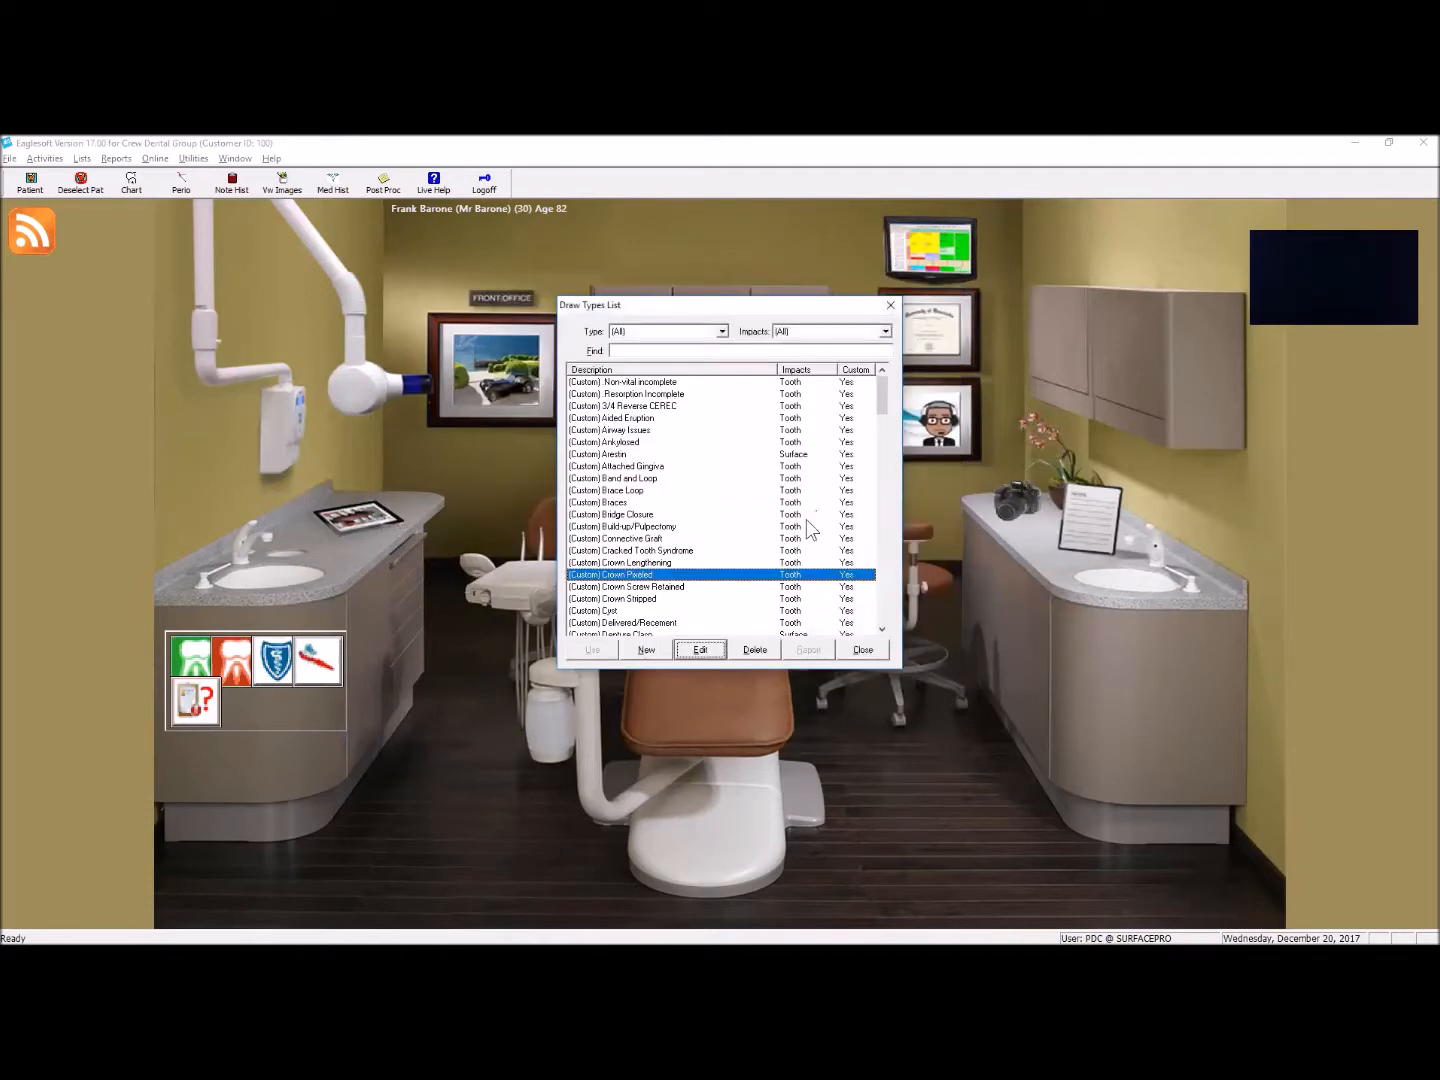
Step: Create a custom draw type based on the system Crown type, with the description (Custom) Crown Ceramic
scroll(808, 528, down, 20)
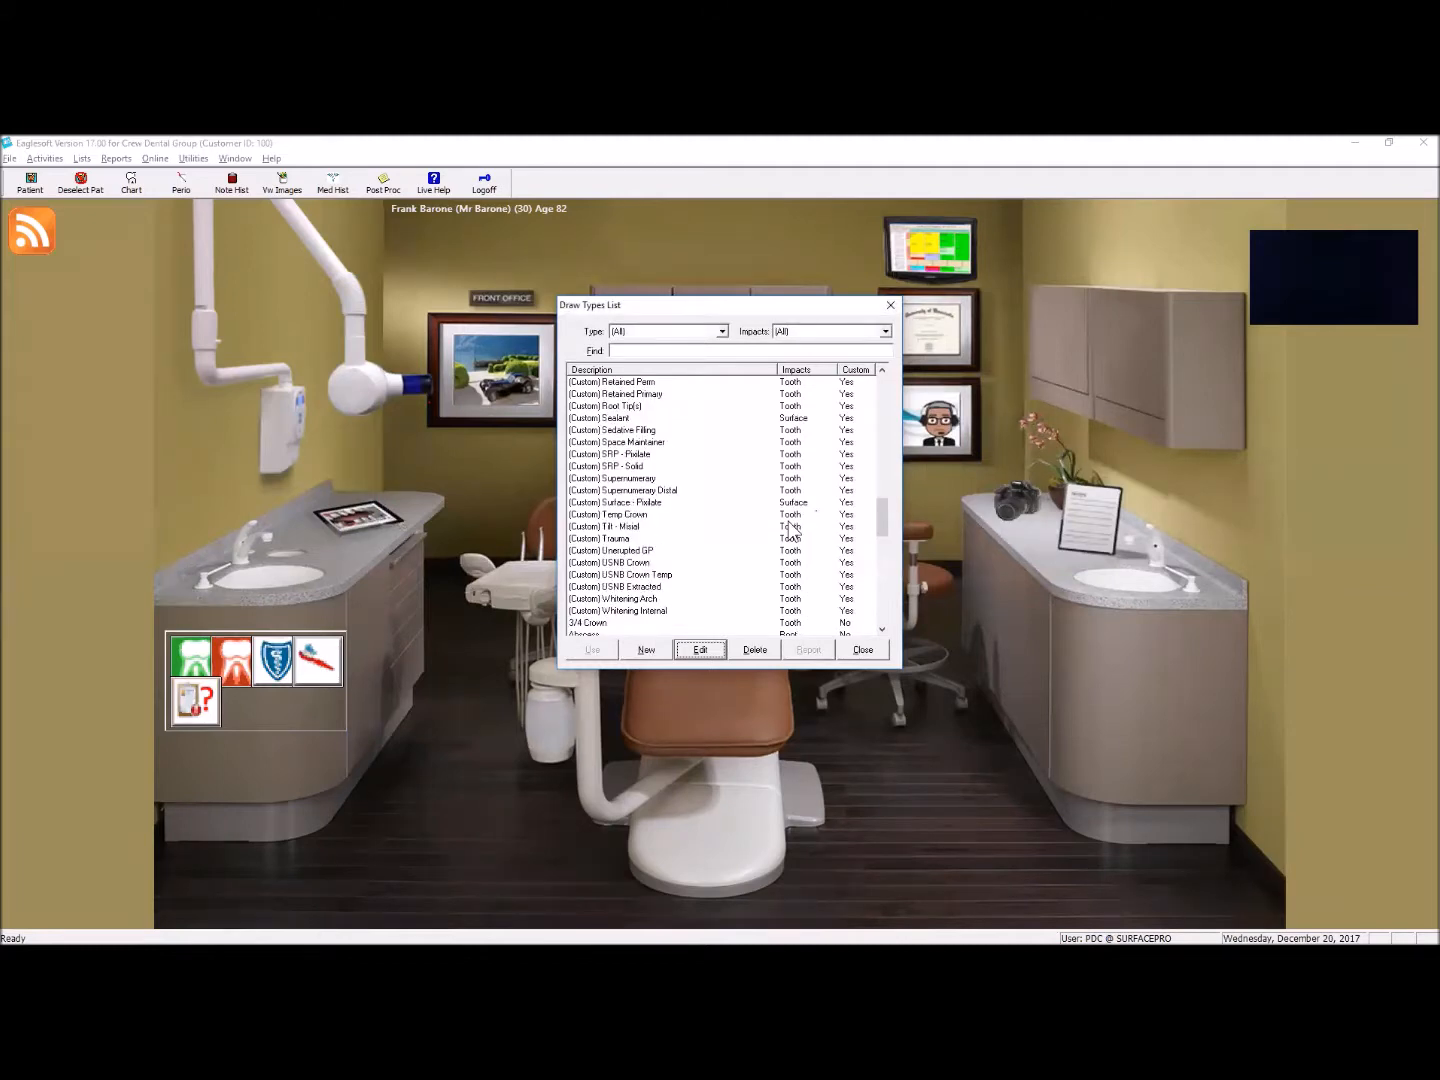
scroll(714, 512, down, 4)
scroll(685, 565, down, 1)
click(601, 576)
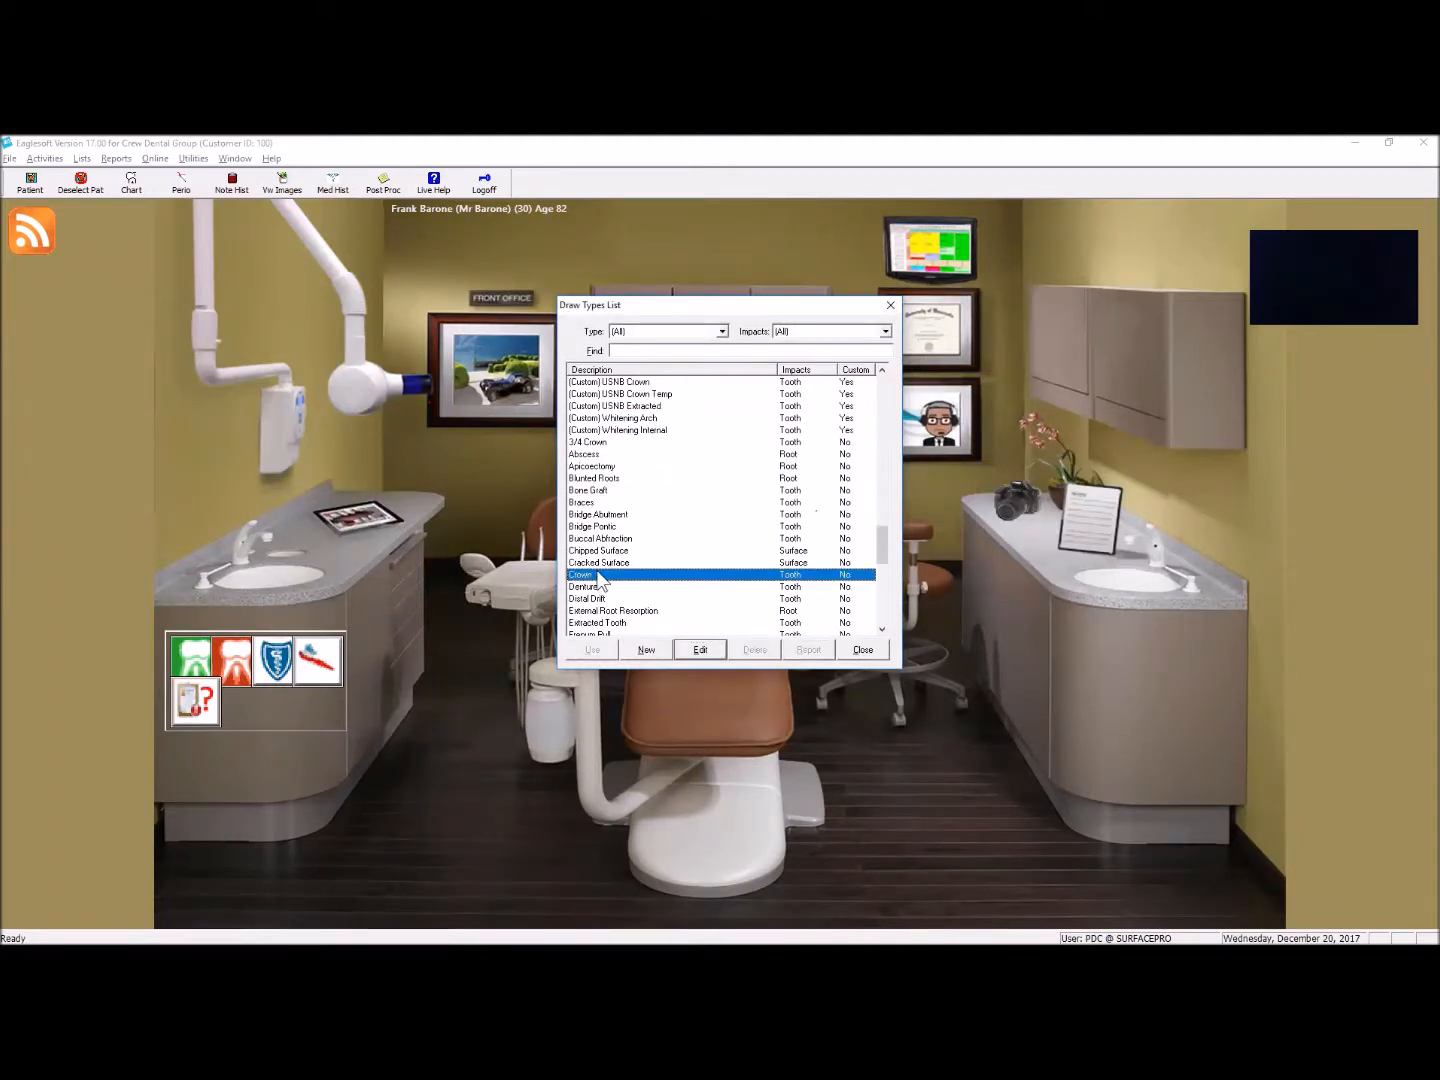
click(707, 652)
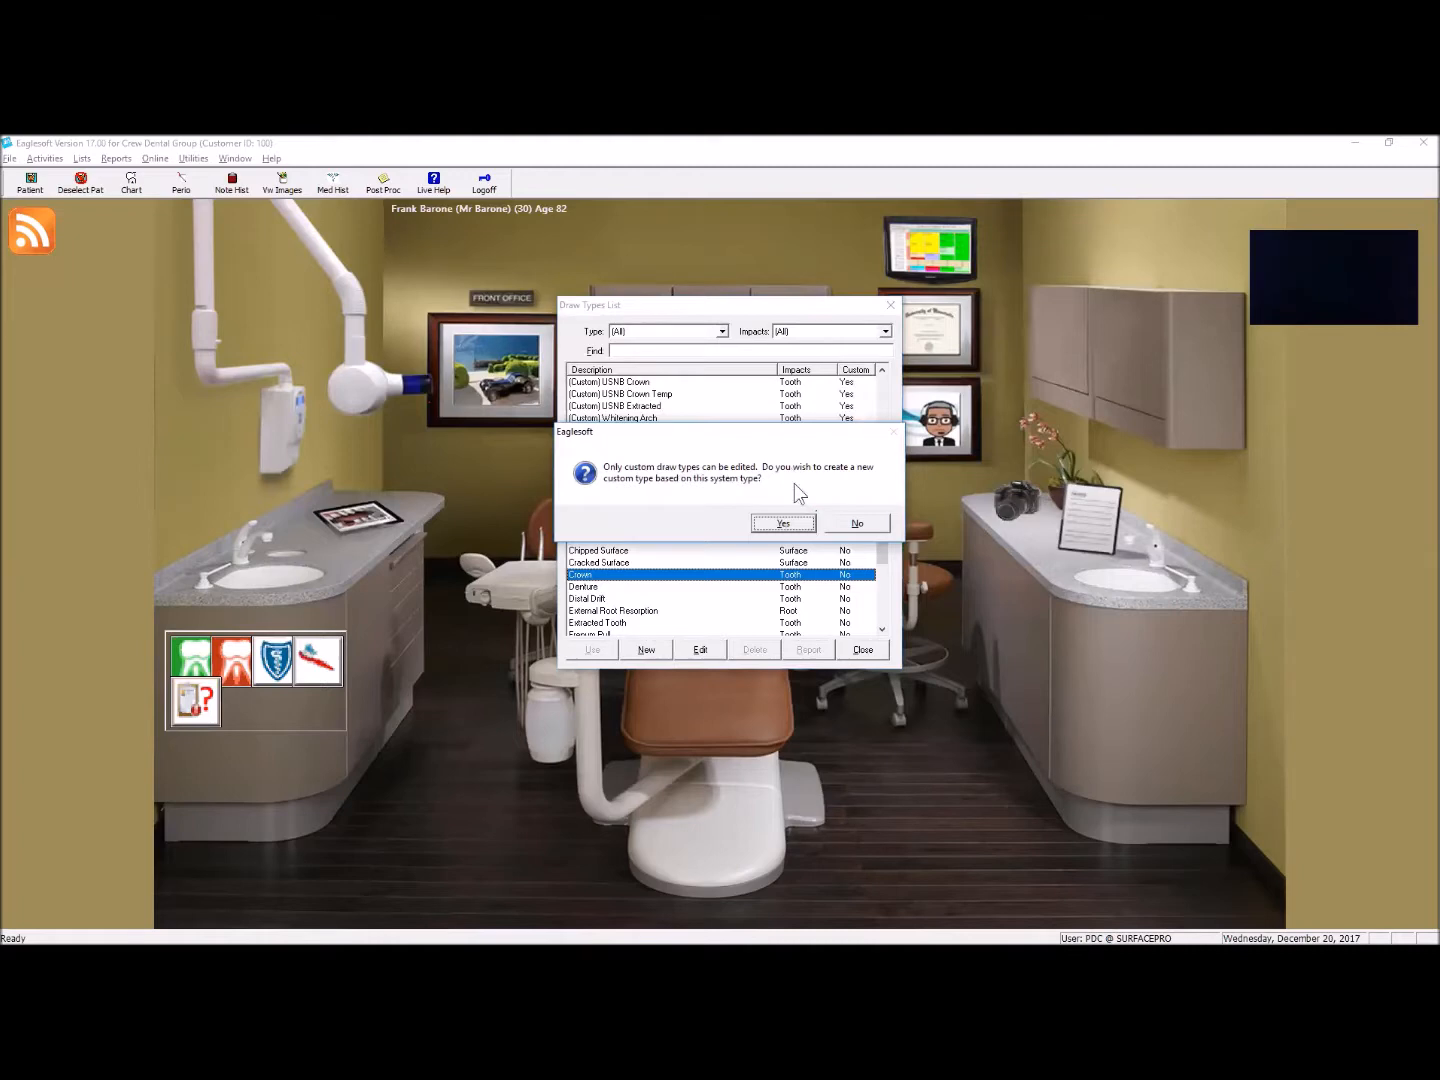
click(787, 525)
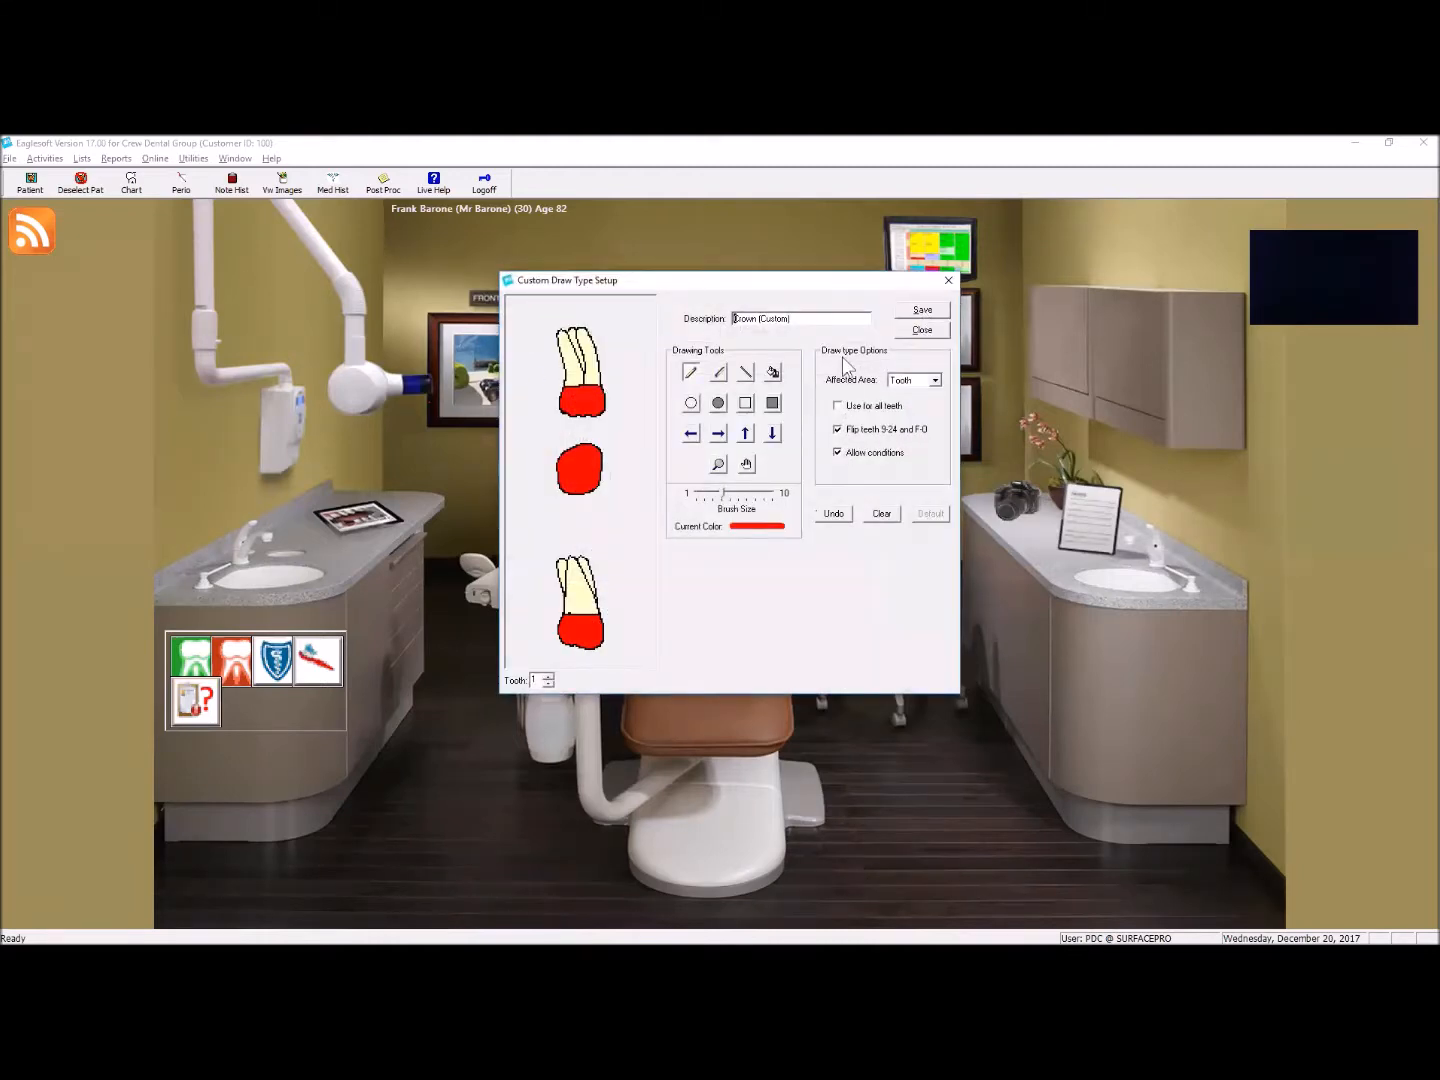
drag(760, 319, 734, 319)
key(Delete)
Step: Draw thin horizontal stripes across the occlusal view of tooth 1 with a small brush size
click(720, 374)
drag(723, 493, 697, 492)
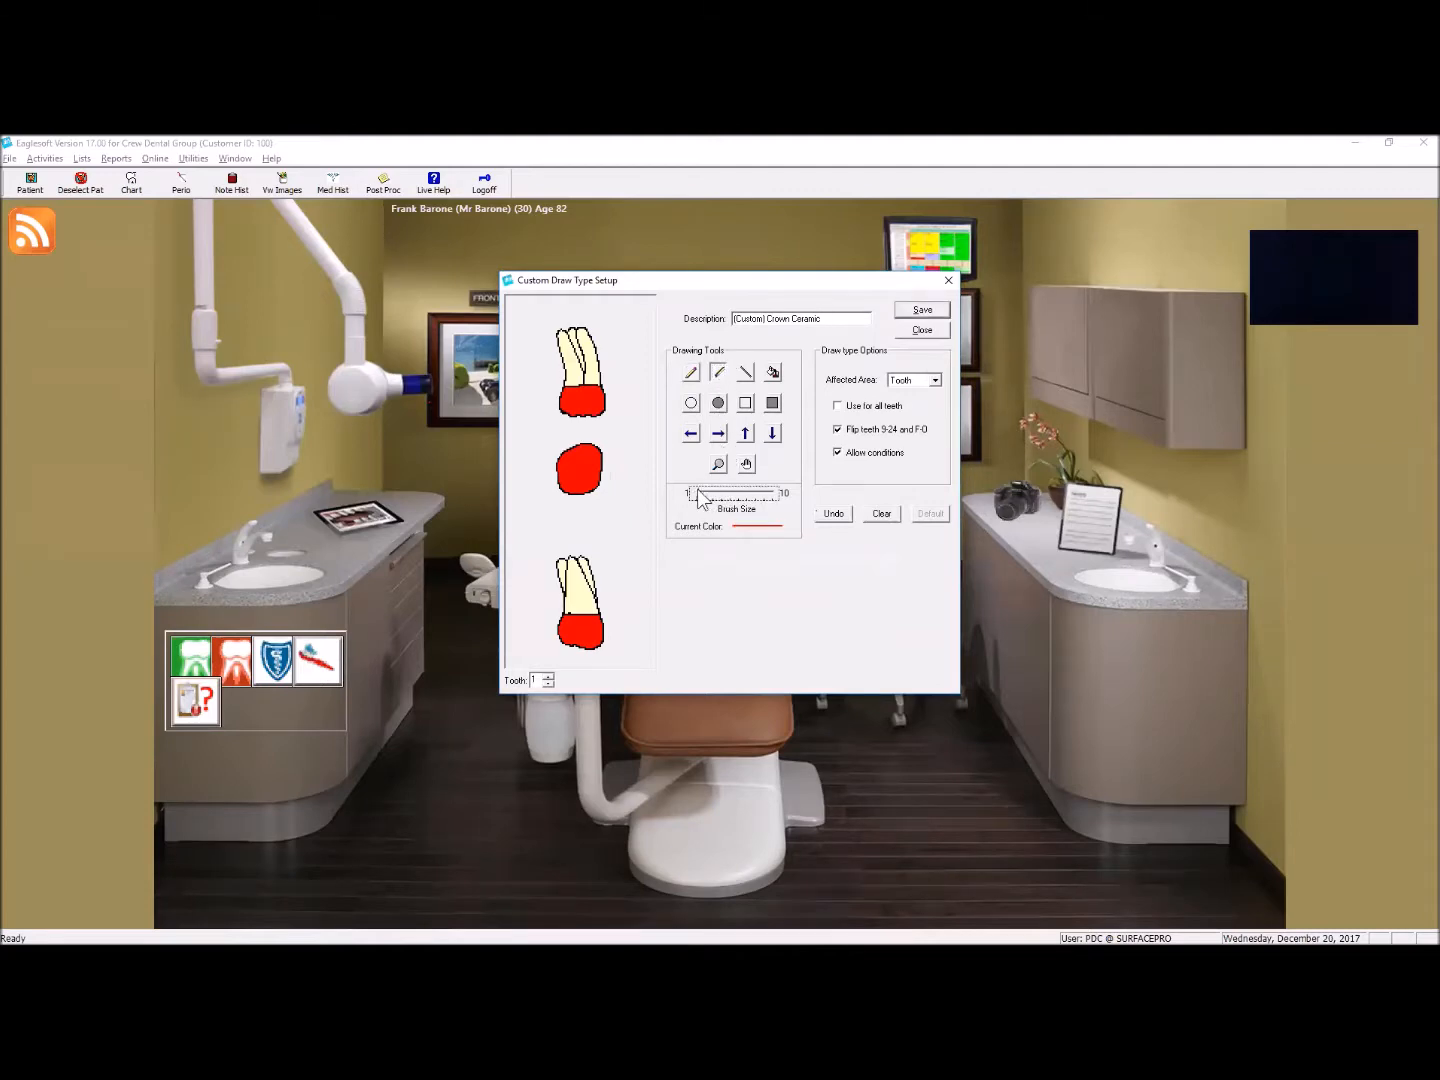
drag(567, 454, 647, 464)
drag(555, 466, 616, 477)
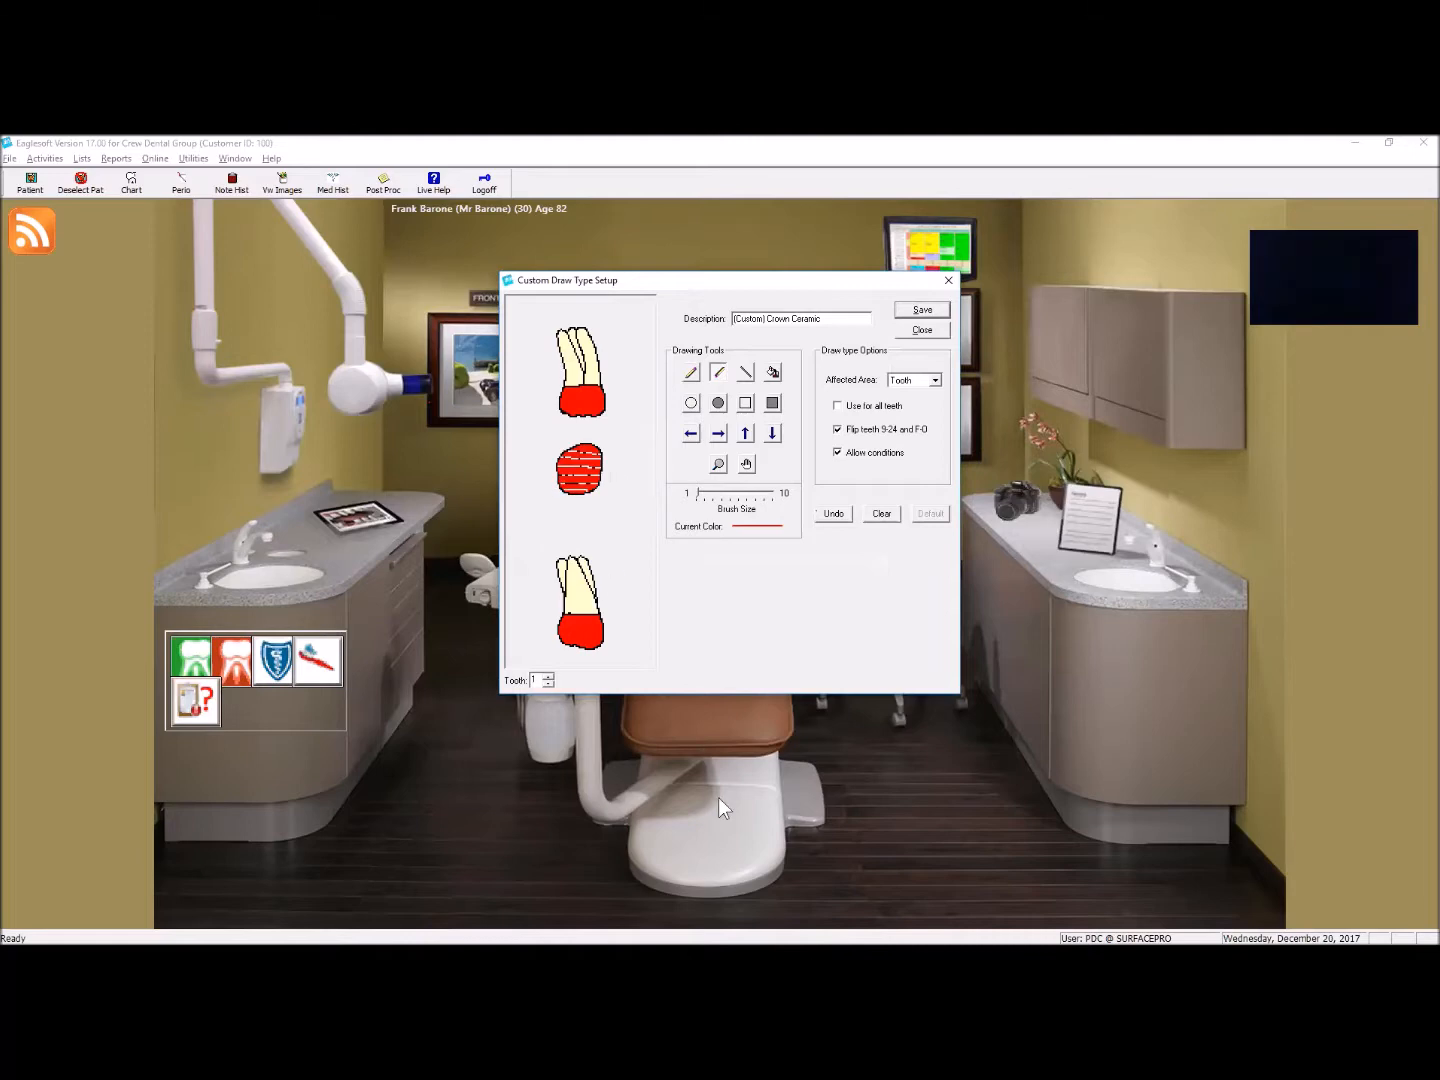
Step: Draw matching thin stripes across the occlusal views of teeth 2 and 3
click(548, 676)
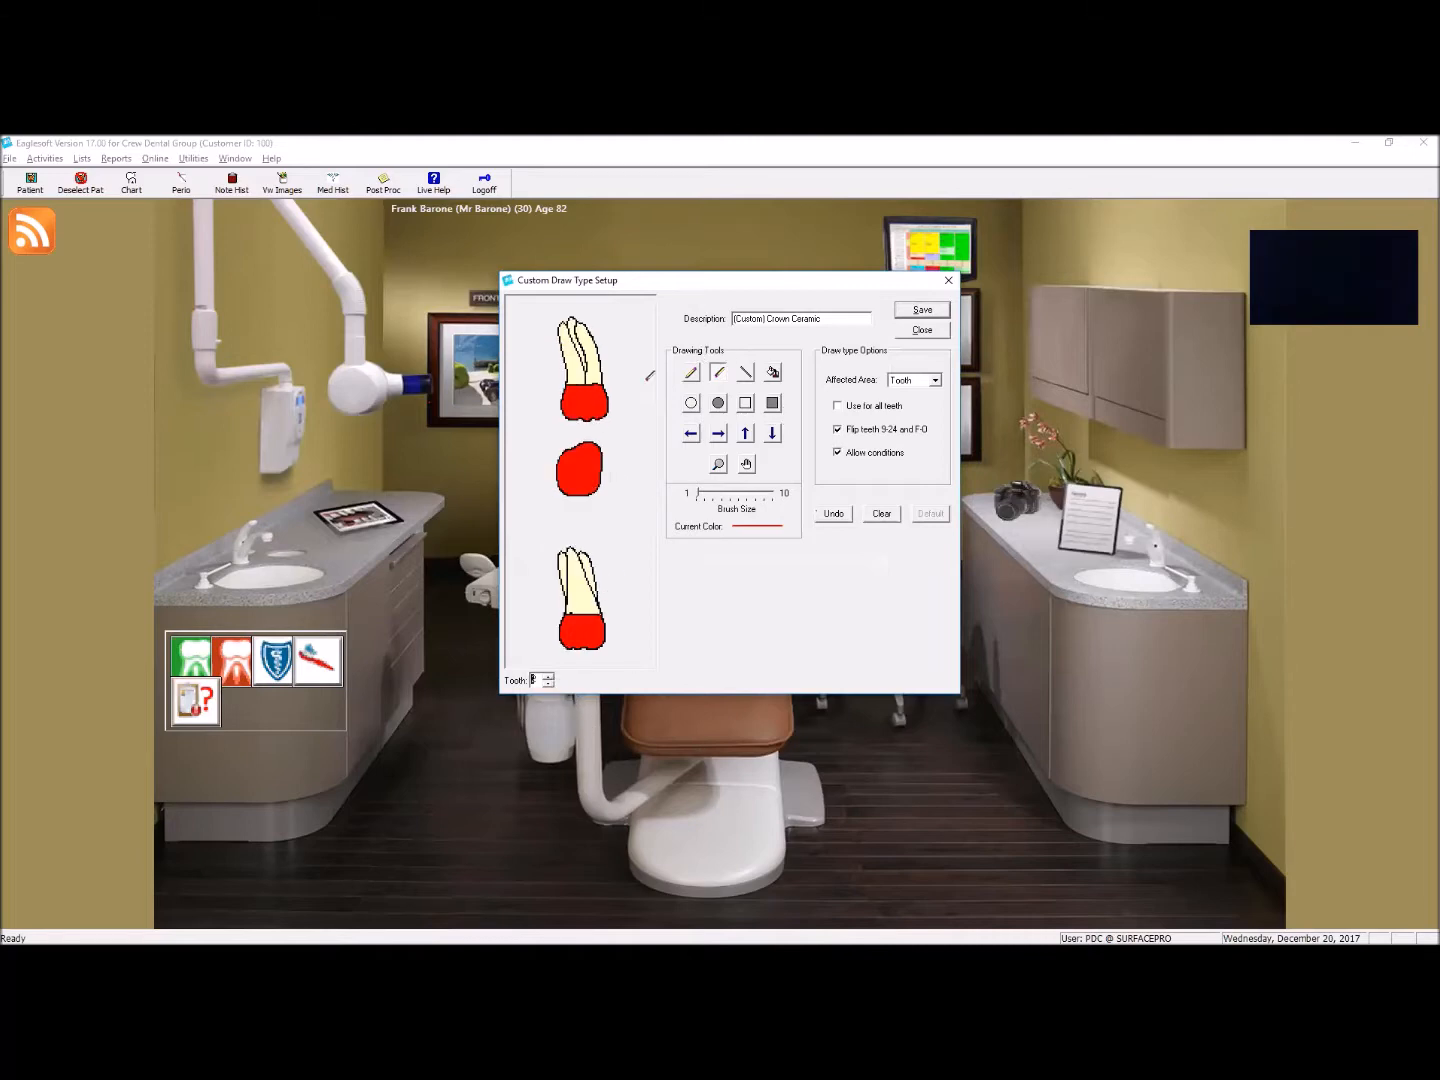
mouse_move(565, 452)
mouse_down()
mouse_move(601, 452)
mouse_move(648, 481)
mouse_up()
drag(554, 487, 633, 489)
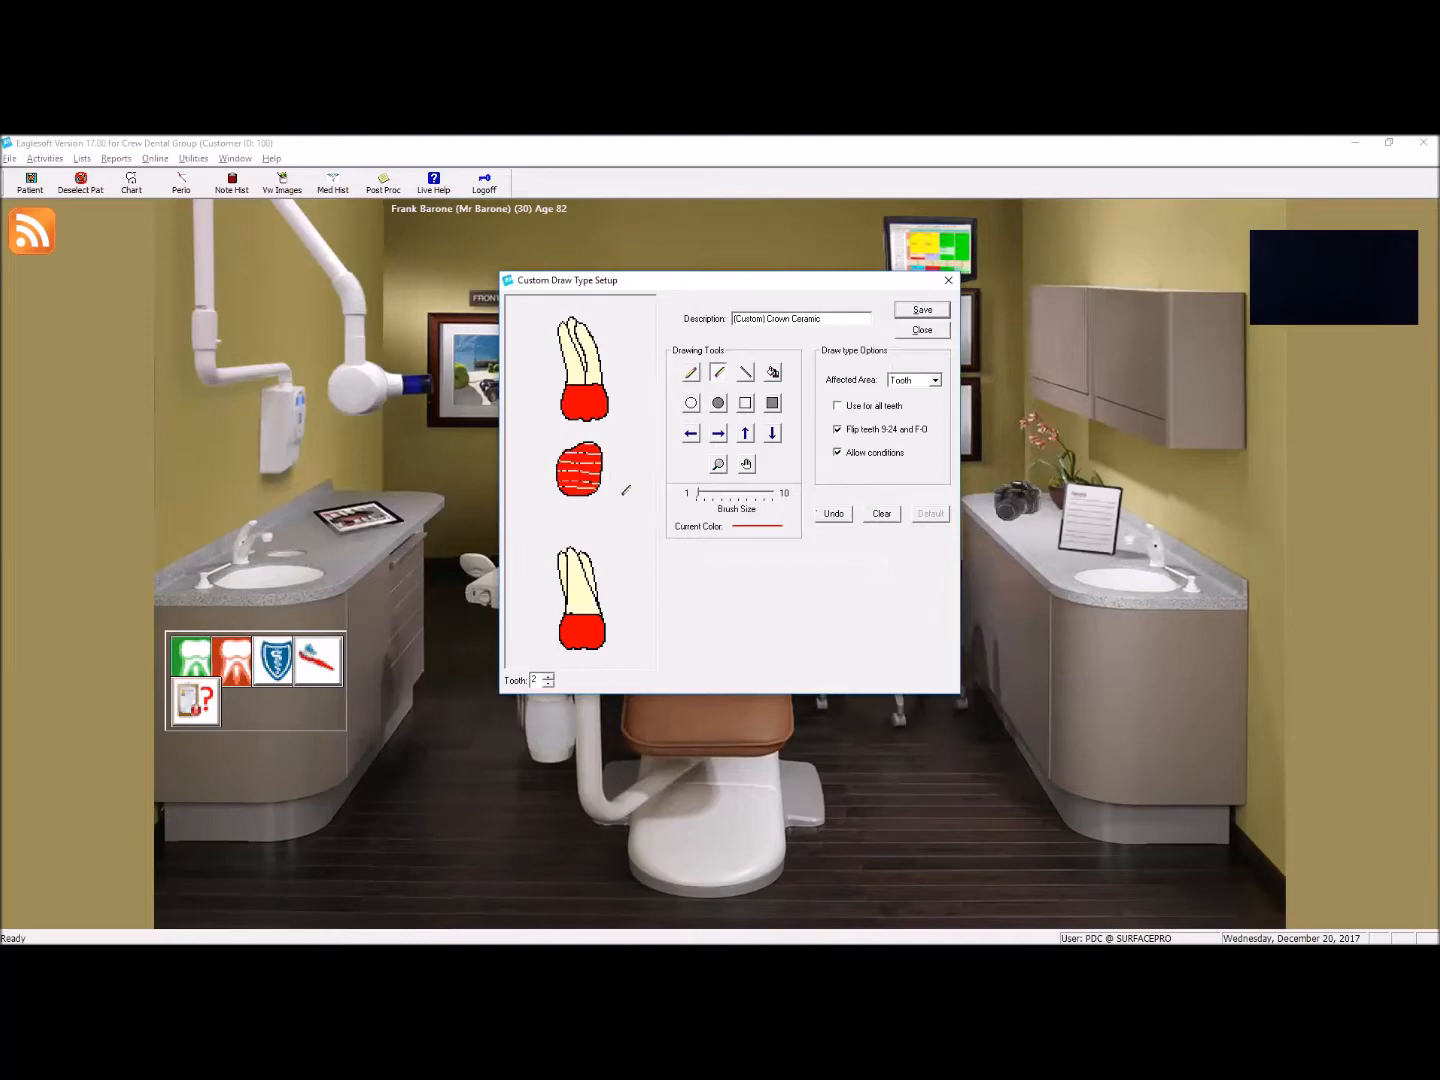
click(548, 677)
drag(573, 440, 661, 475)
drag(556, 484, 650, 494)
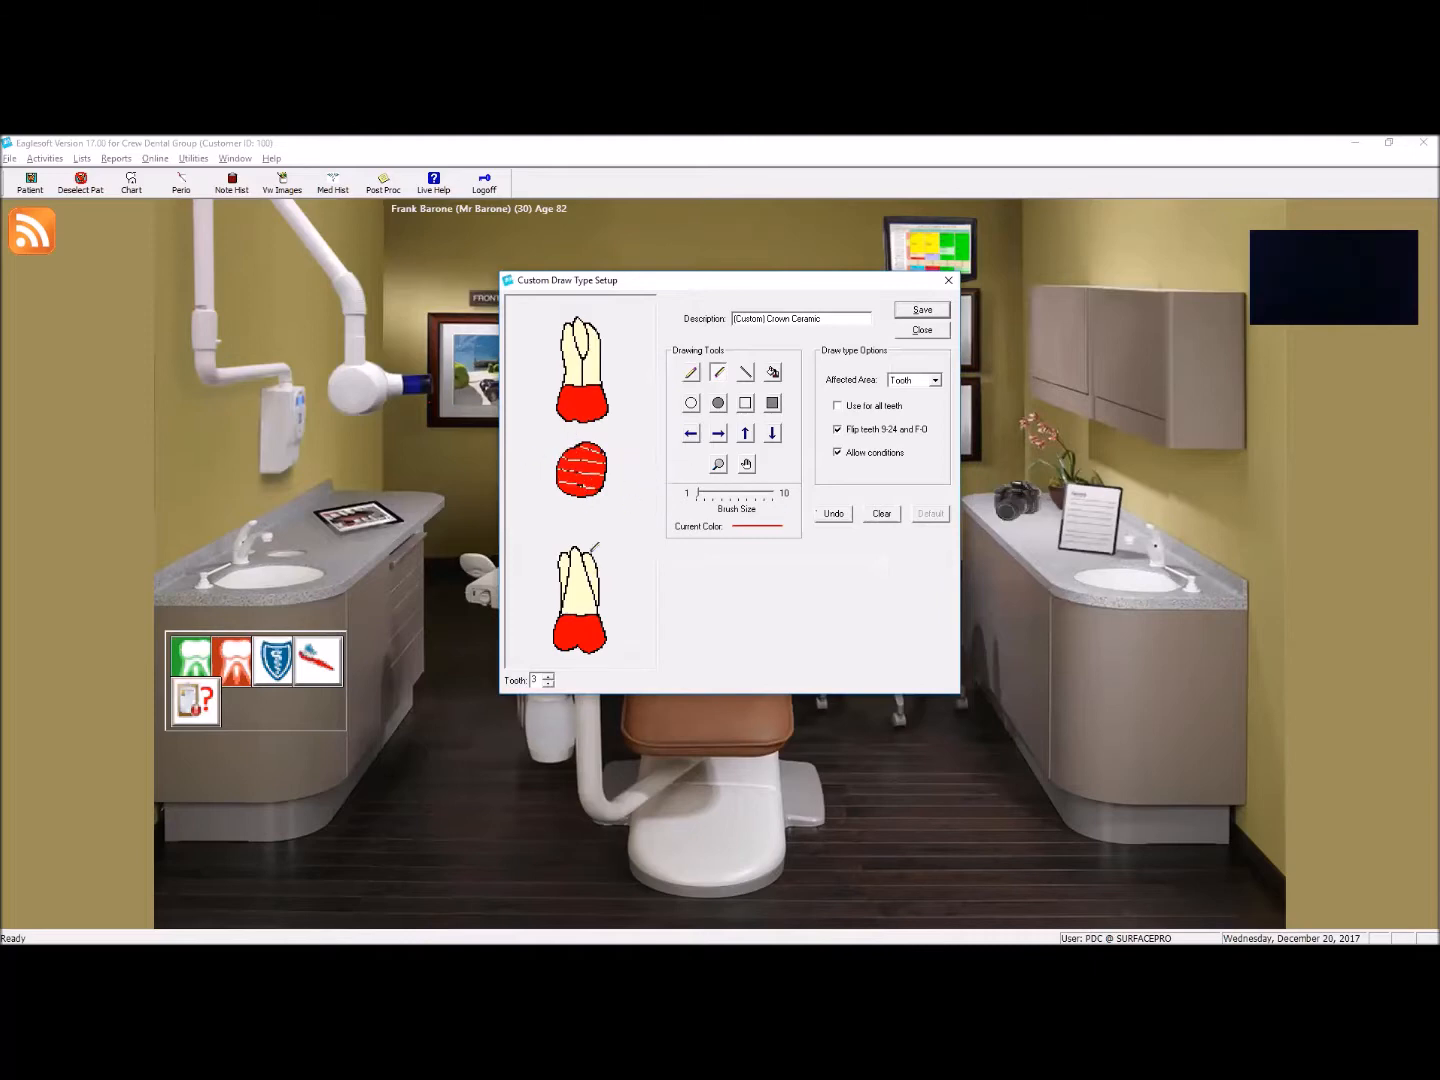
Step: Stripe the occlusal views of teeth 4, 5 and 6 with the same thin brush lines
click(549, 678)
drag(565, 455, 598, 453)
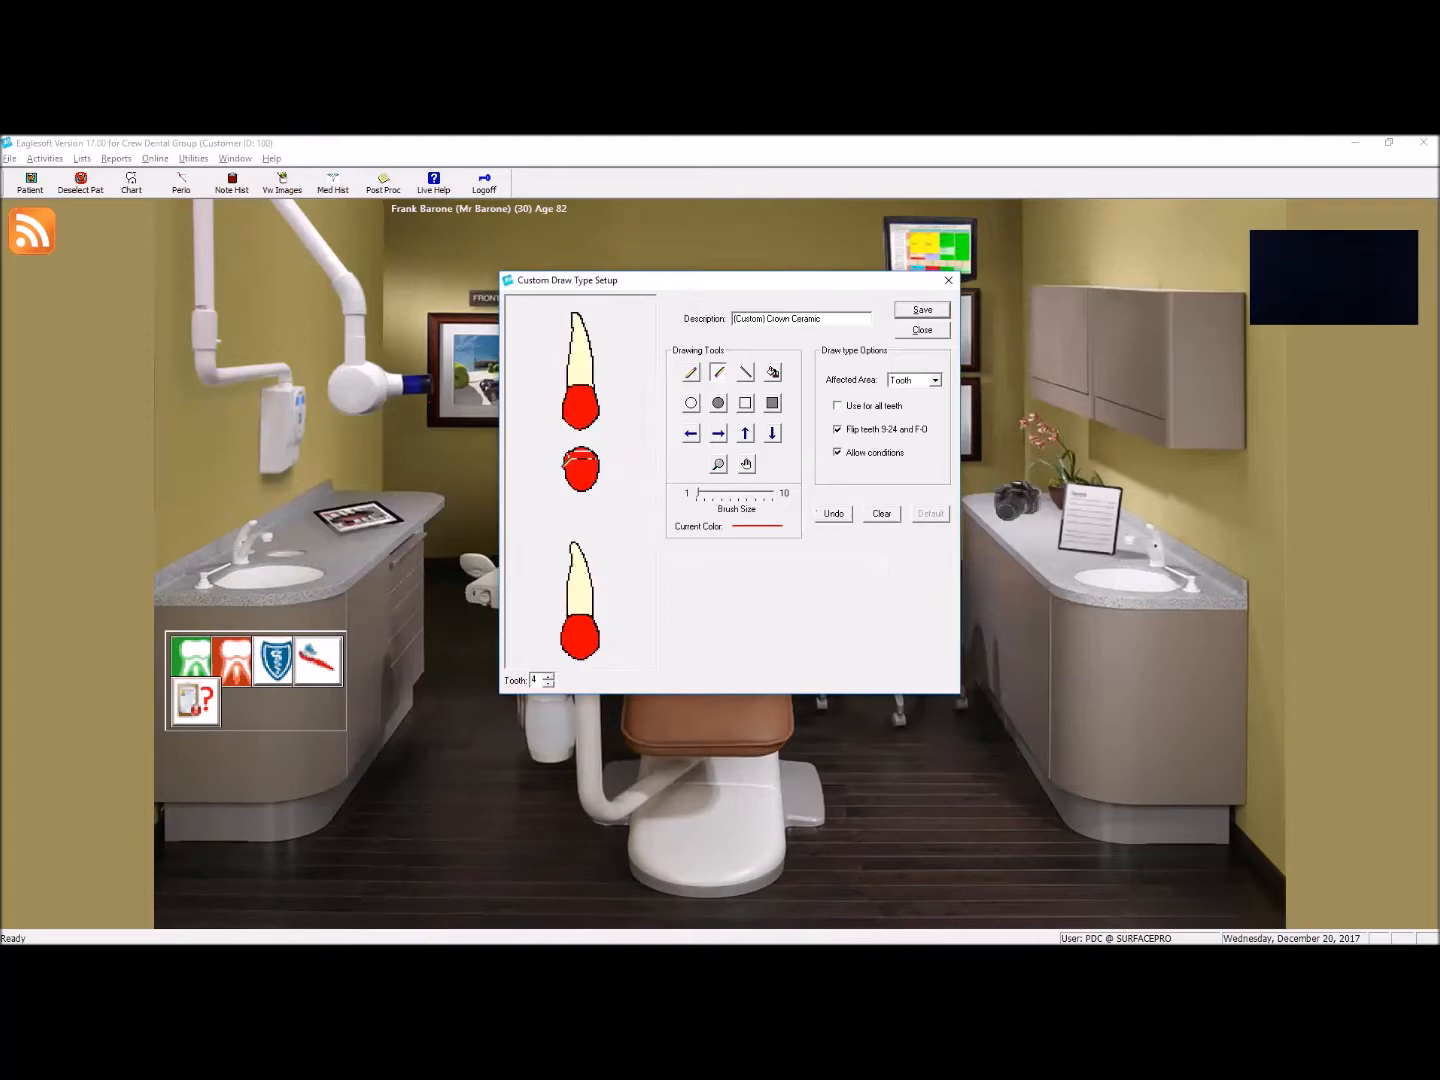
click(549, 676)
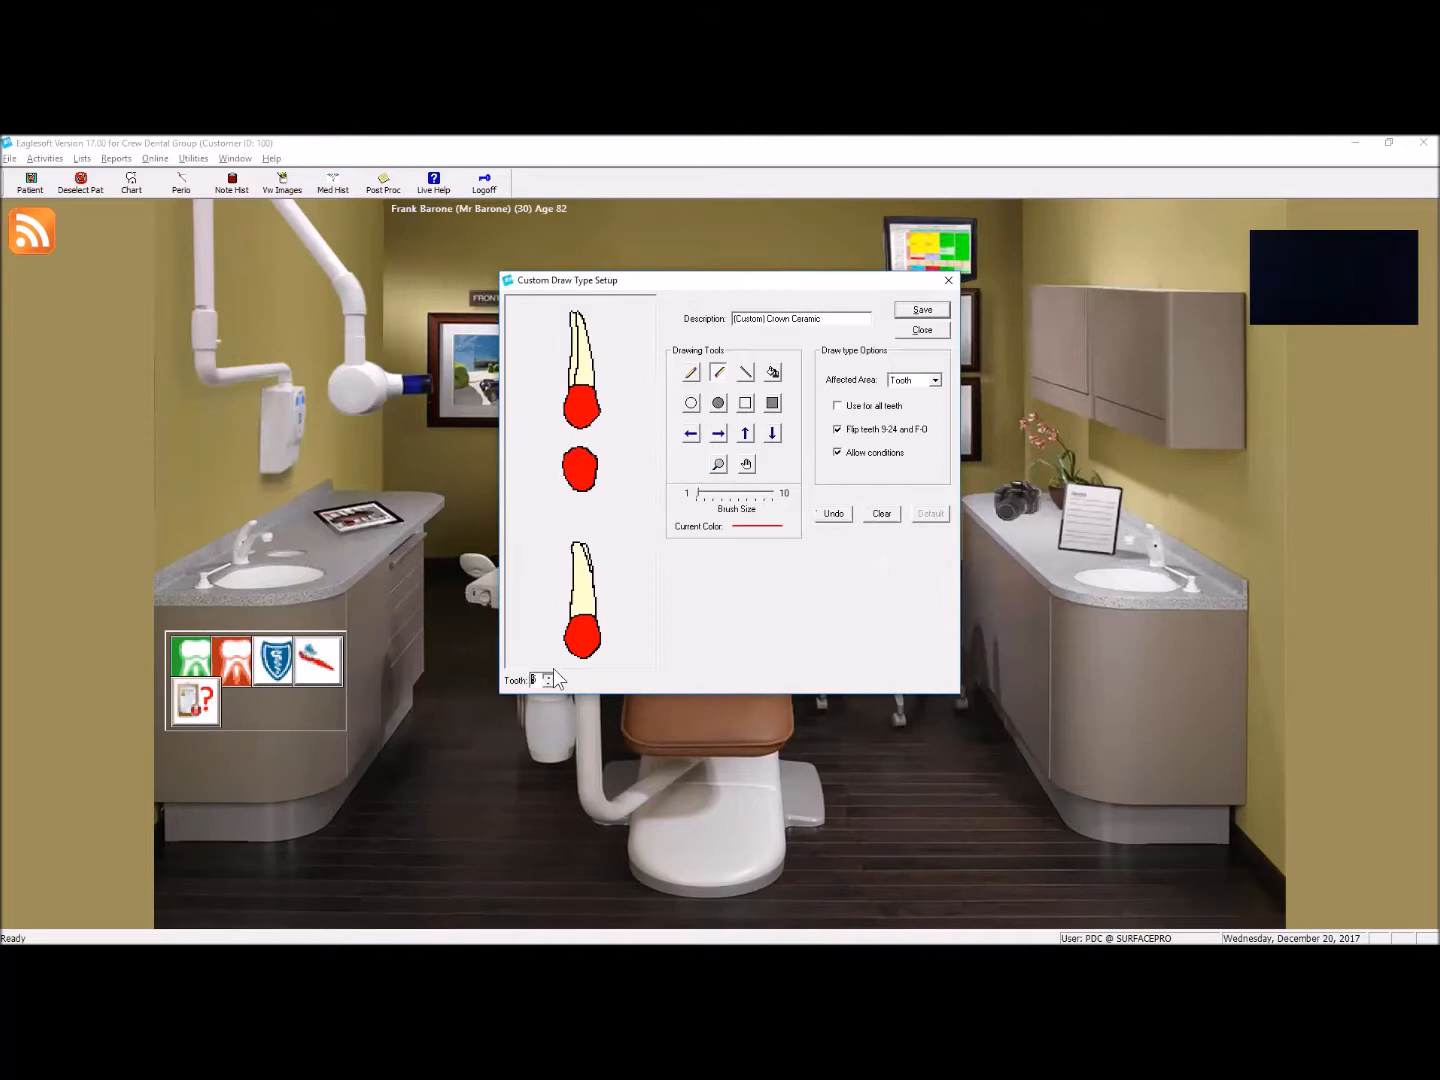
mouse_move(563, 457)
mouse_down()
mouse_move(597, 457)
mouse_move(600, 480)
mouse_up()
click(549, 676)
mouse_move(565, 460)
mouse_down()
mouse_move(594, 455)
mouse_move(596, 486)
mouse_up()
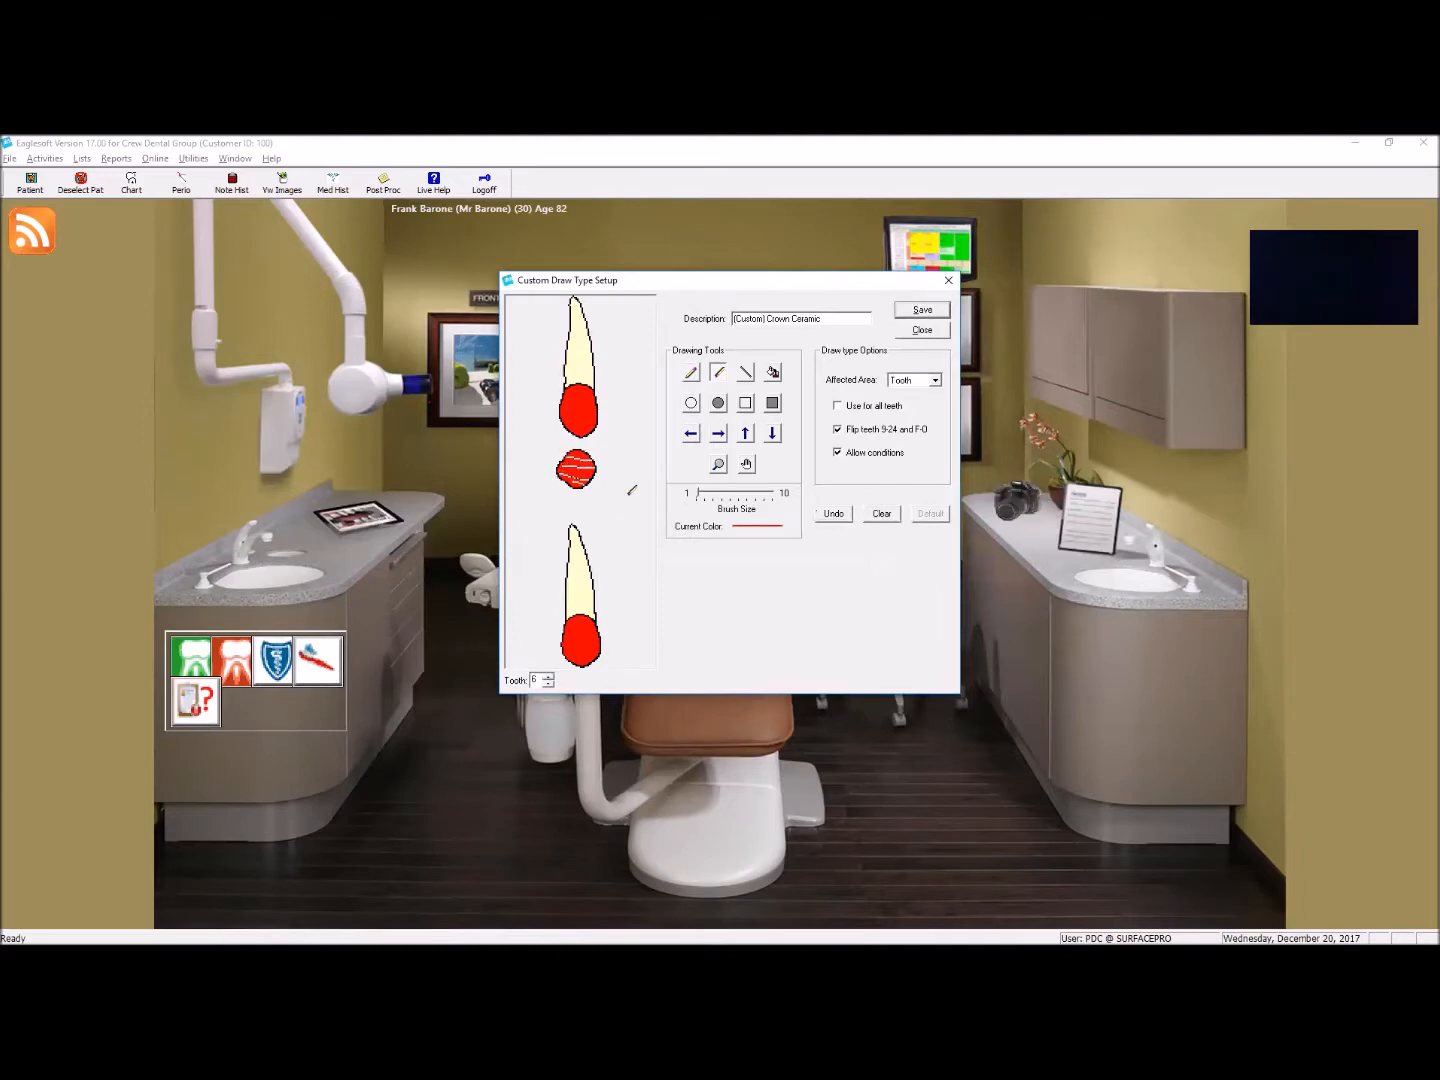
Step: Draw thin horizontal stripes across the occlusal views of teeth 7 and 8 with the small brush
click(547, 675)
drag(564, 466, 599, 468)
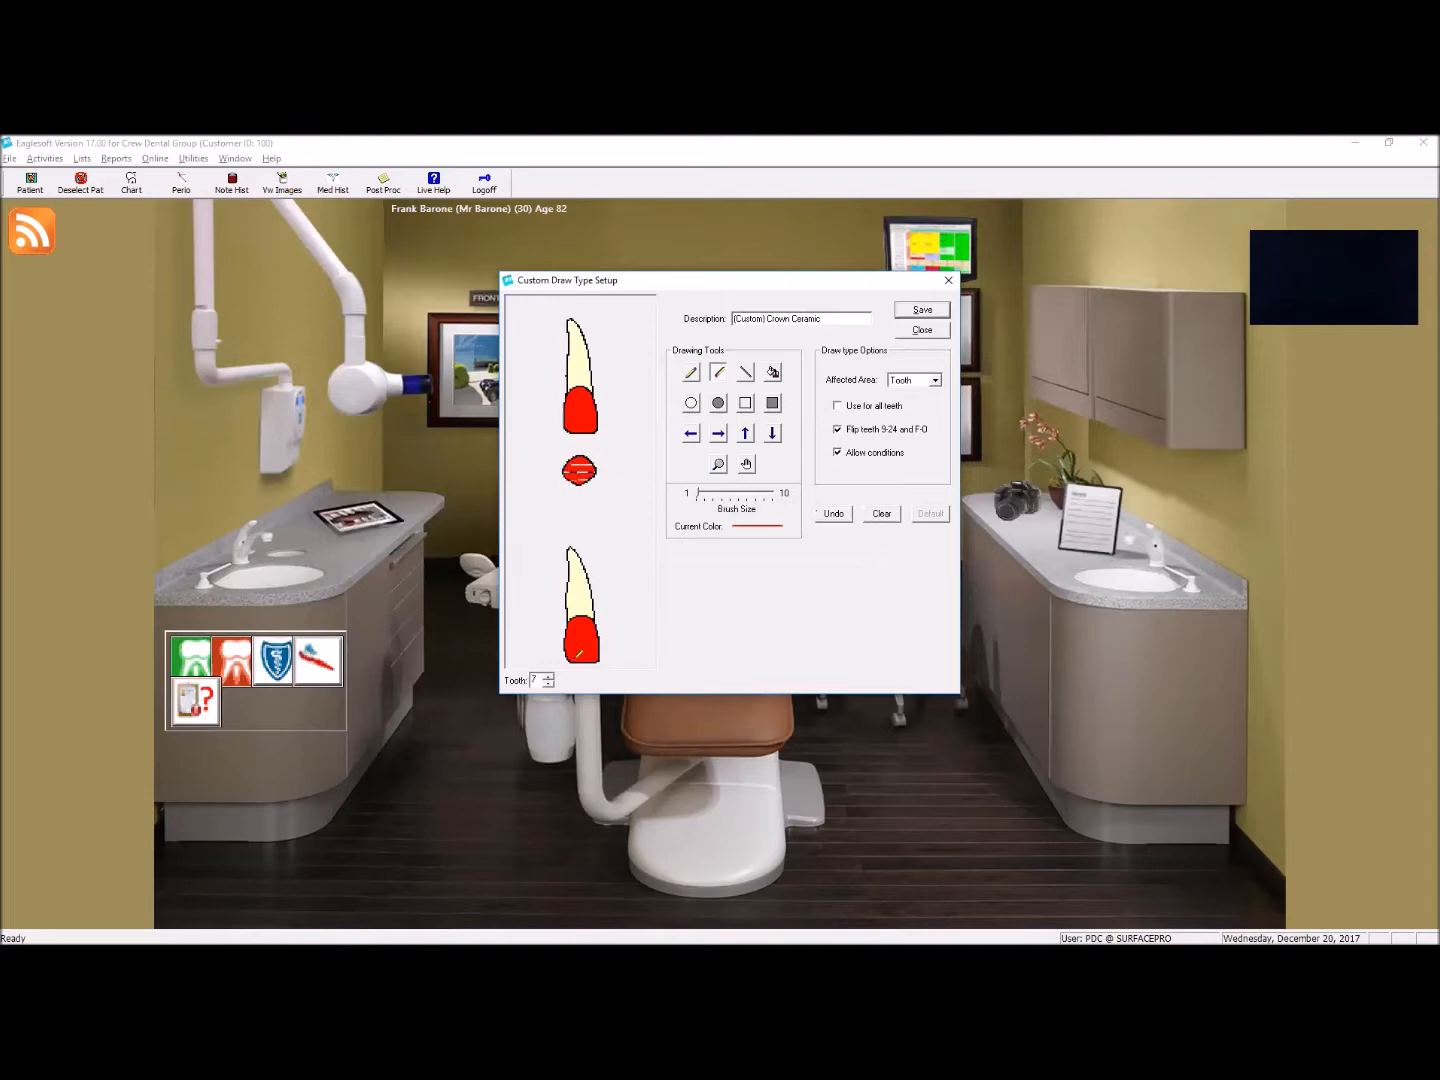
click(548, 677)
mouse_move(560, 464)
mouse_down()
mouse_move(587, 455)
mouse_move(558, 467)
mouse_up()
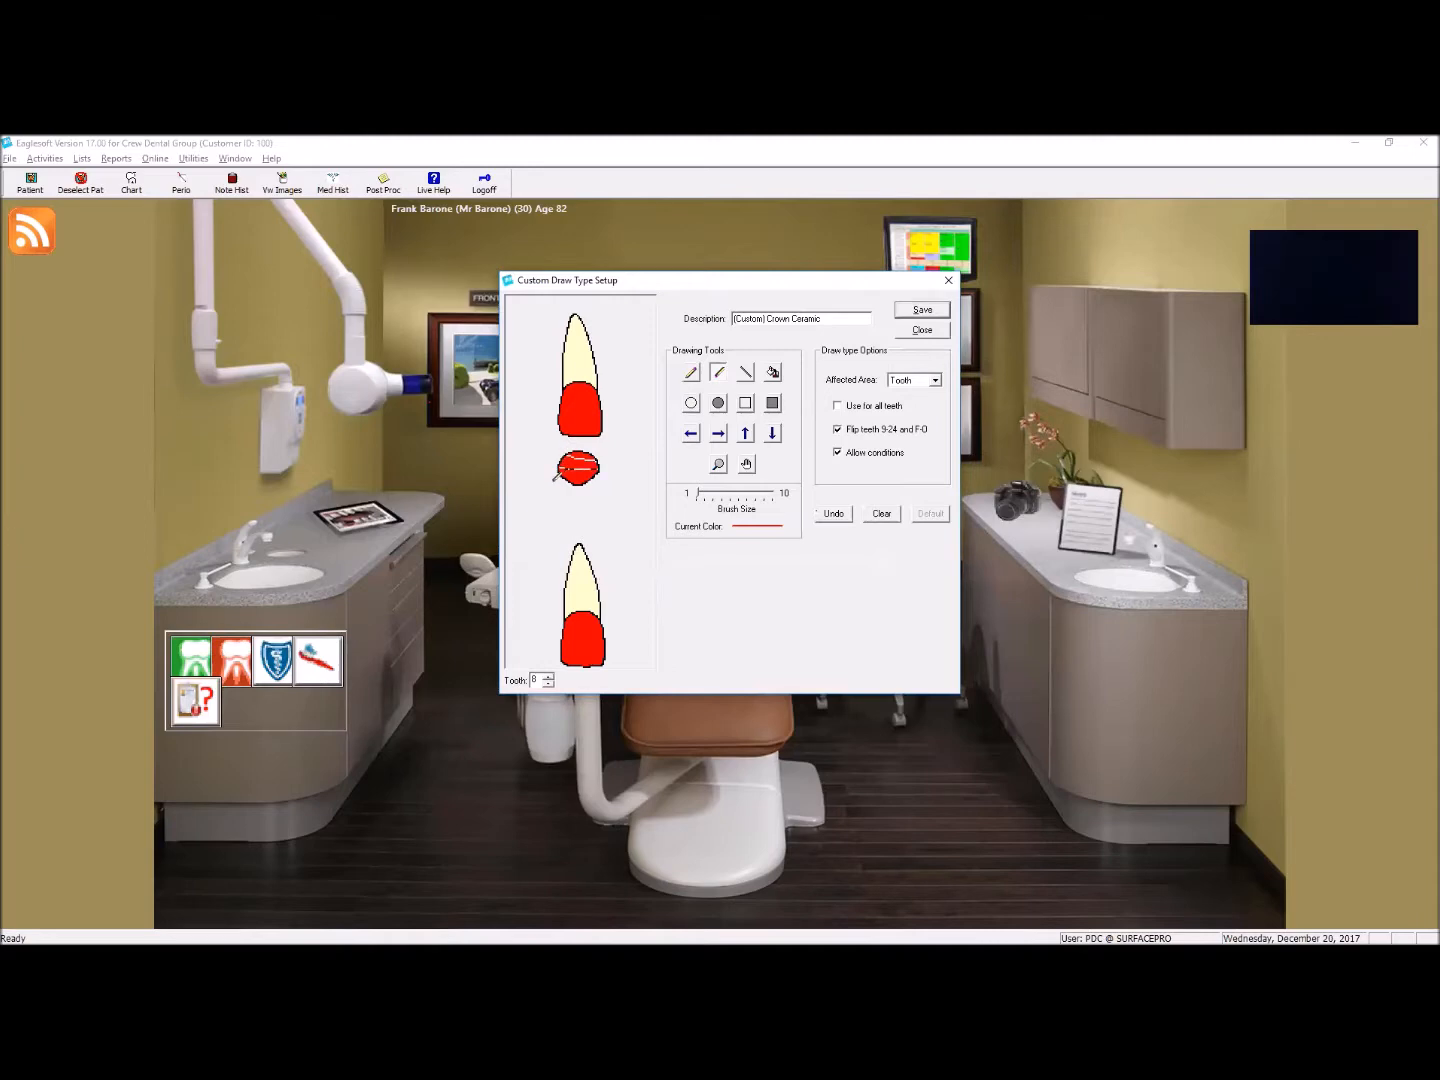
Step: Stripe the occlusal views of lower teeth 25, 26 and 27 with thin horizontal brush lines
click(550, 682)
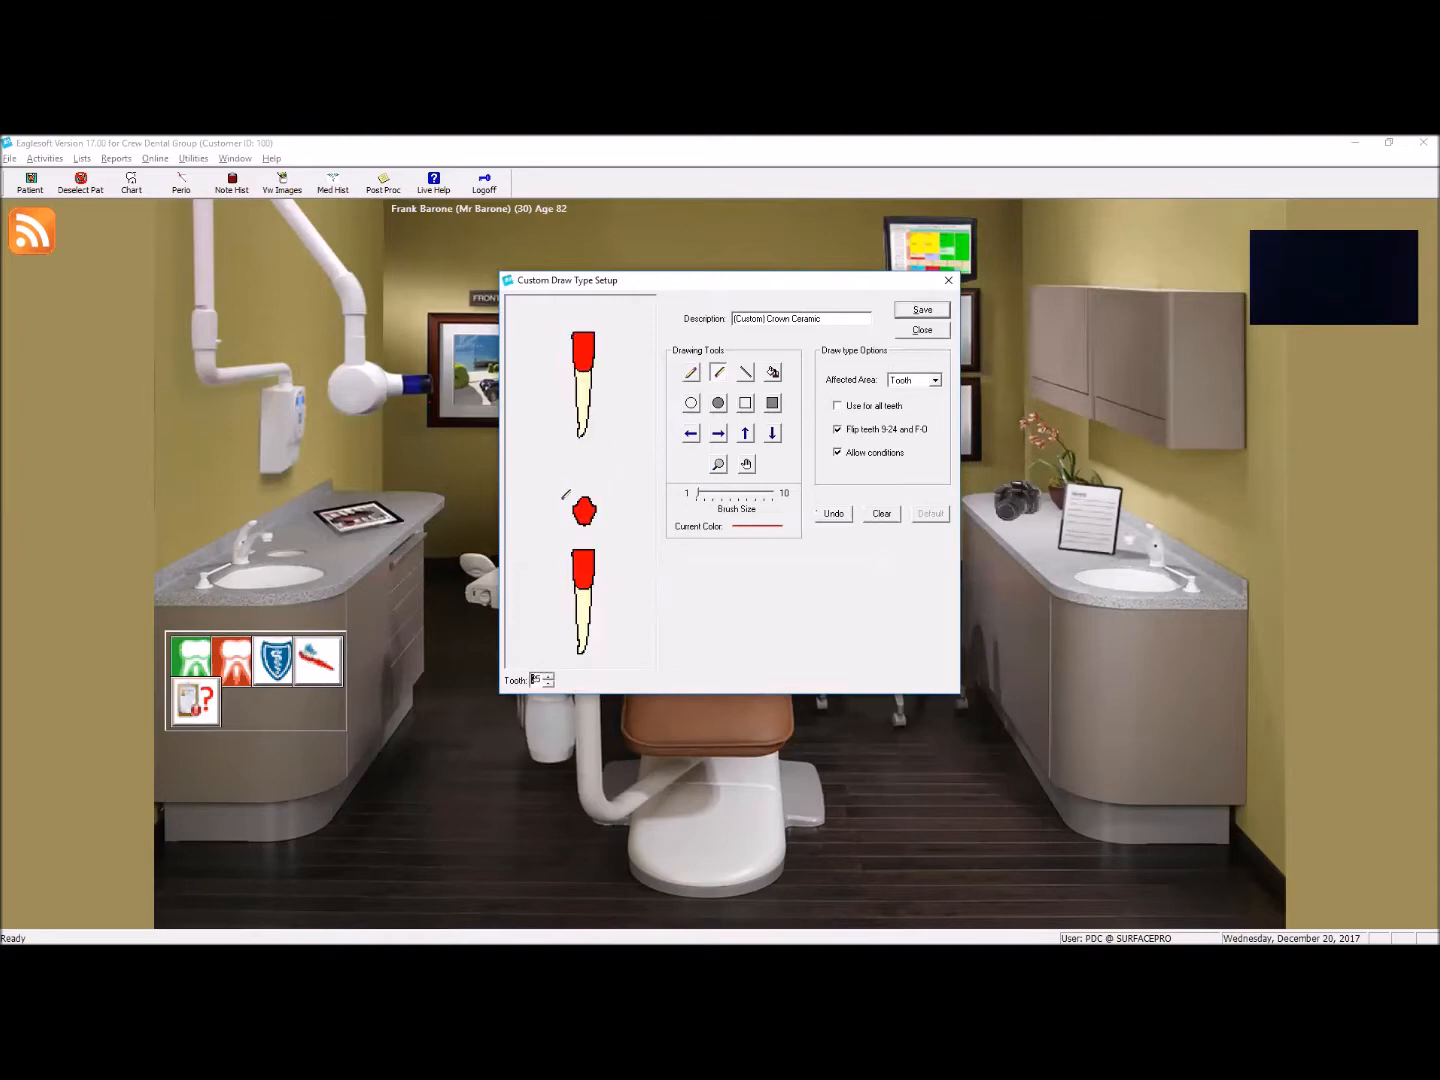
drag(595, 499, 581, 512)
click(549, 678)
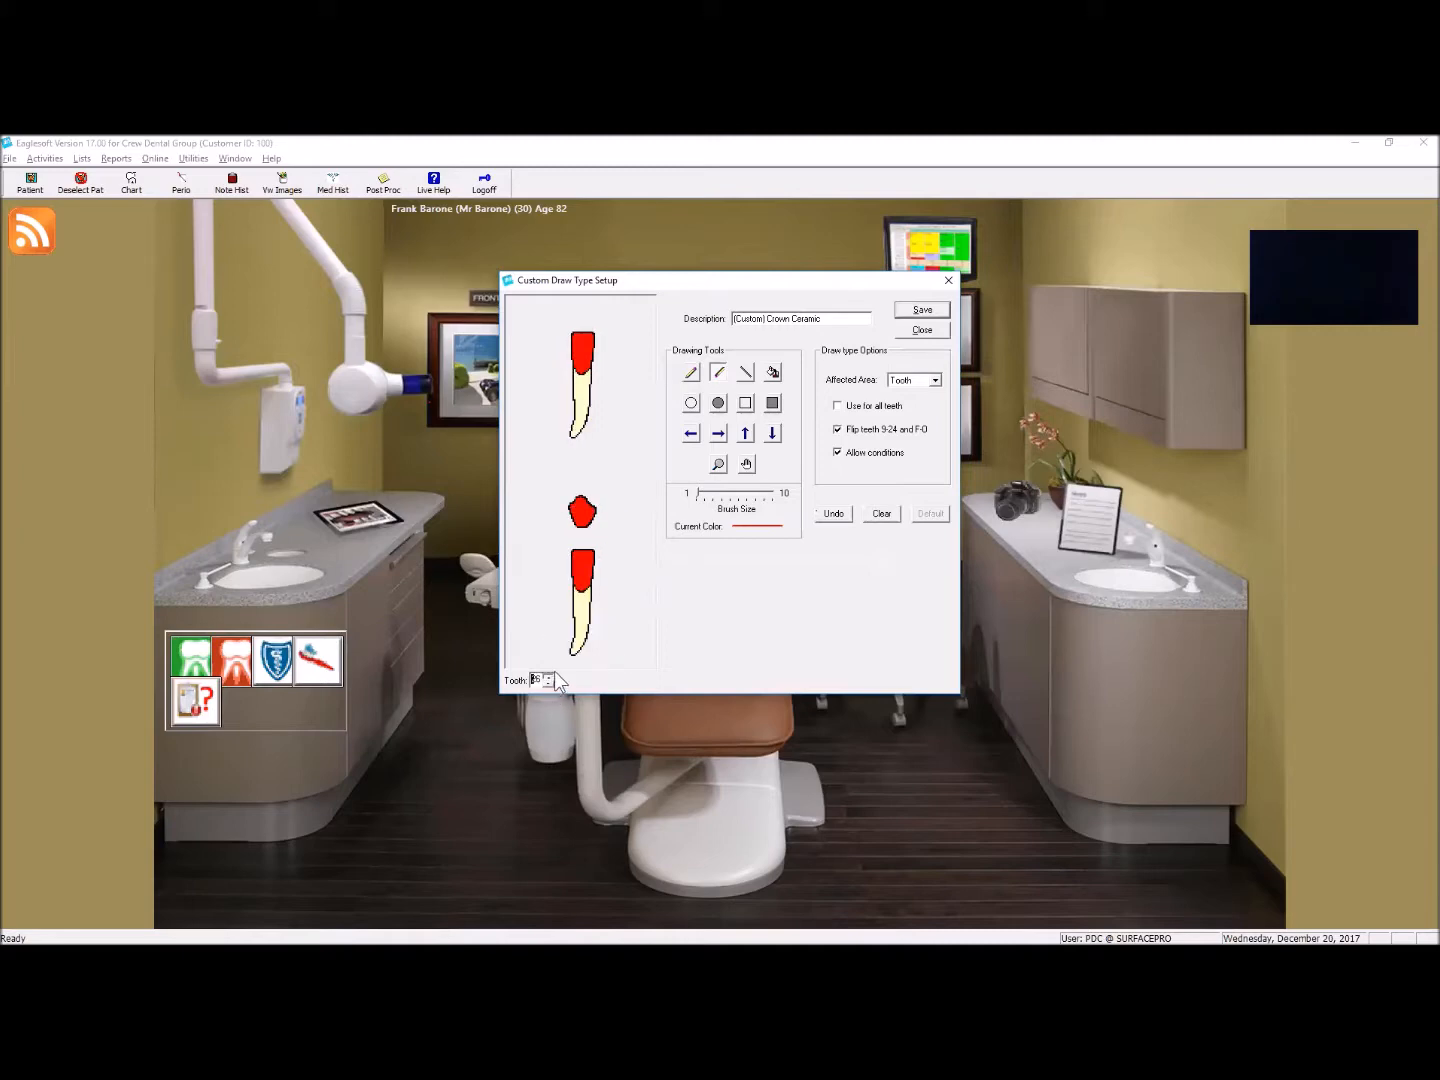
drag(571, 510, 610, 519)
click(548, 678)
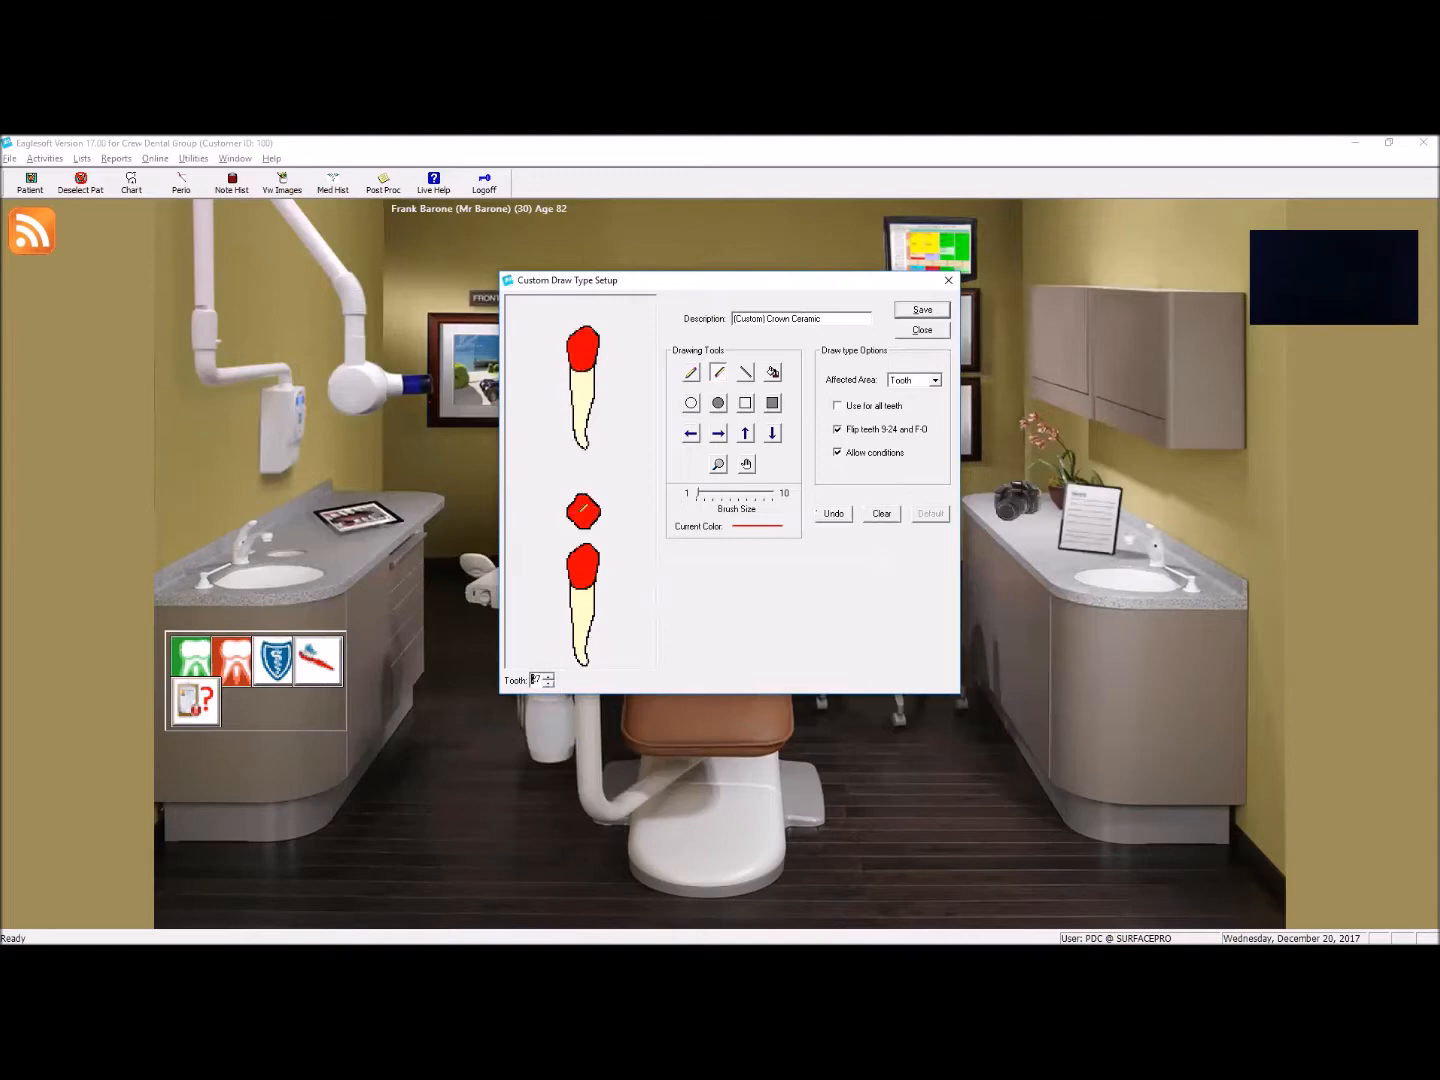
drag(560, 510, 625, 509)
Step: Stripe the occlusal views of teeth 28, 29 and 30 with the same thin brush lines
click(548, 677)
mouse_move(562, 498)
mouse_down()
mouse_move(626, 497)
mouse_move(603, 509)
mouse_move(627, 515)
mouse_up()
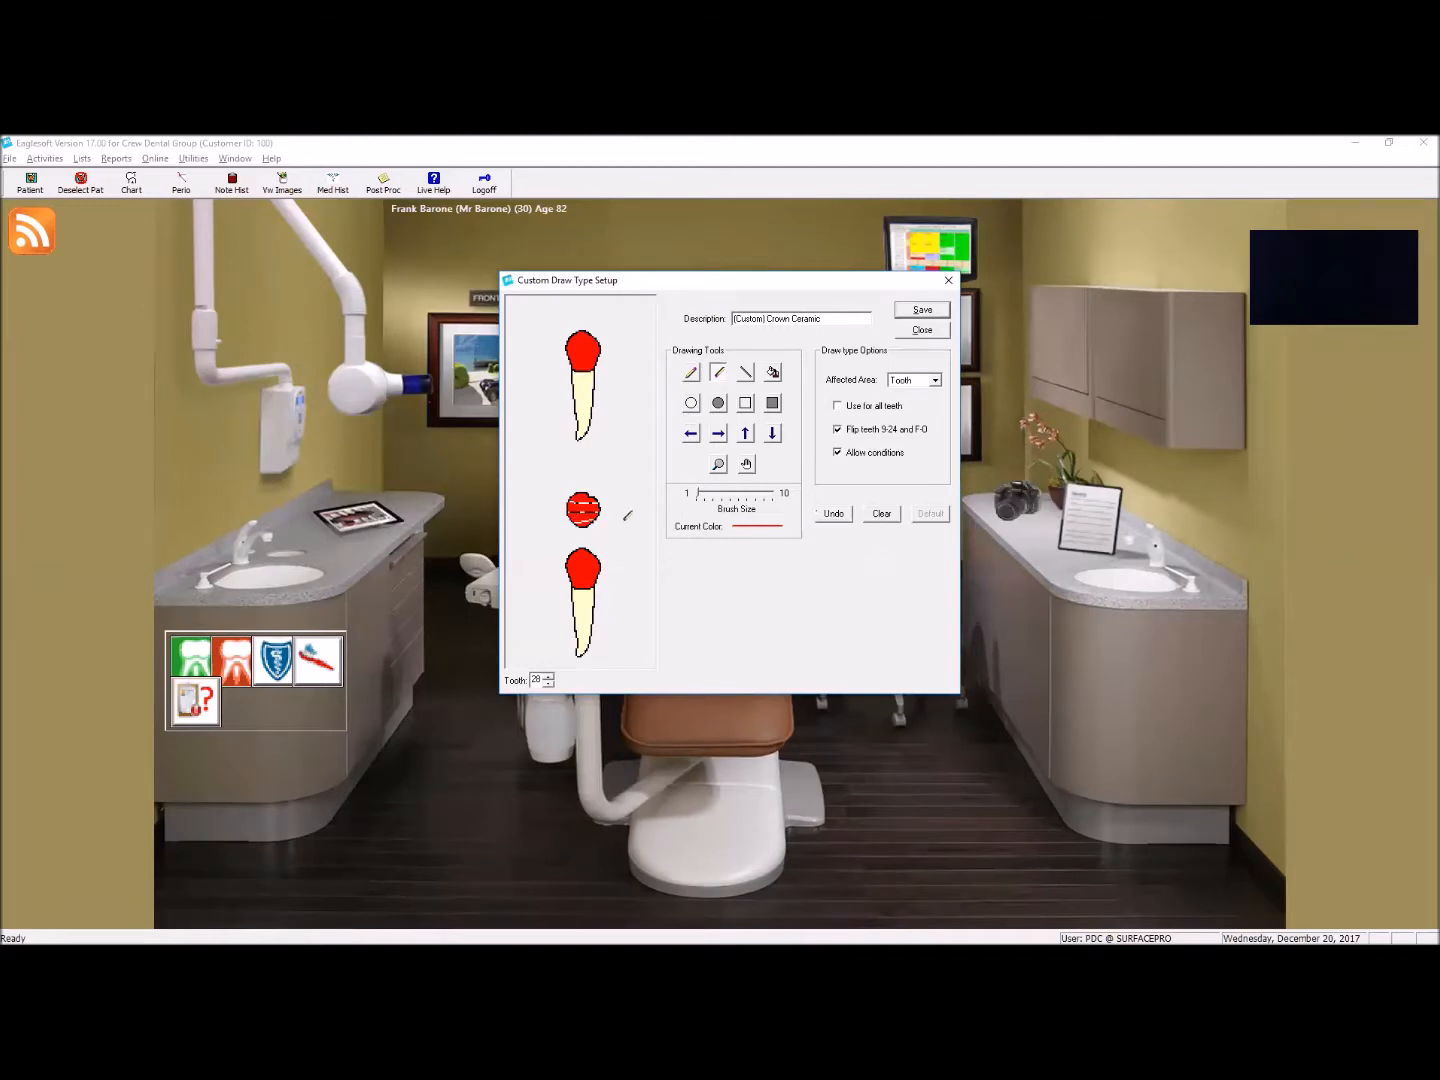
click(548, 678)
drag(566, 493, 631, 508)
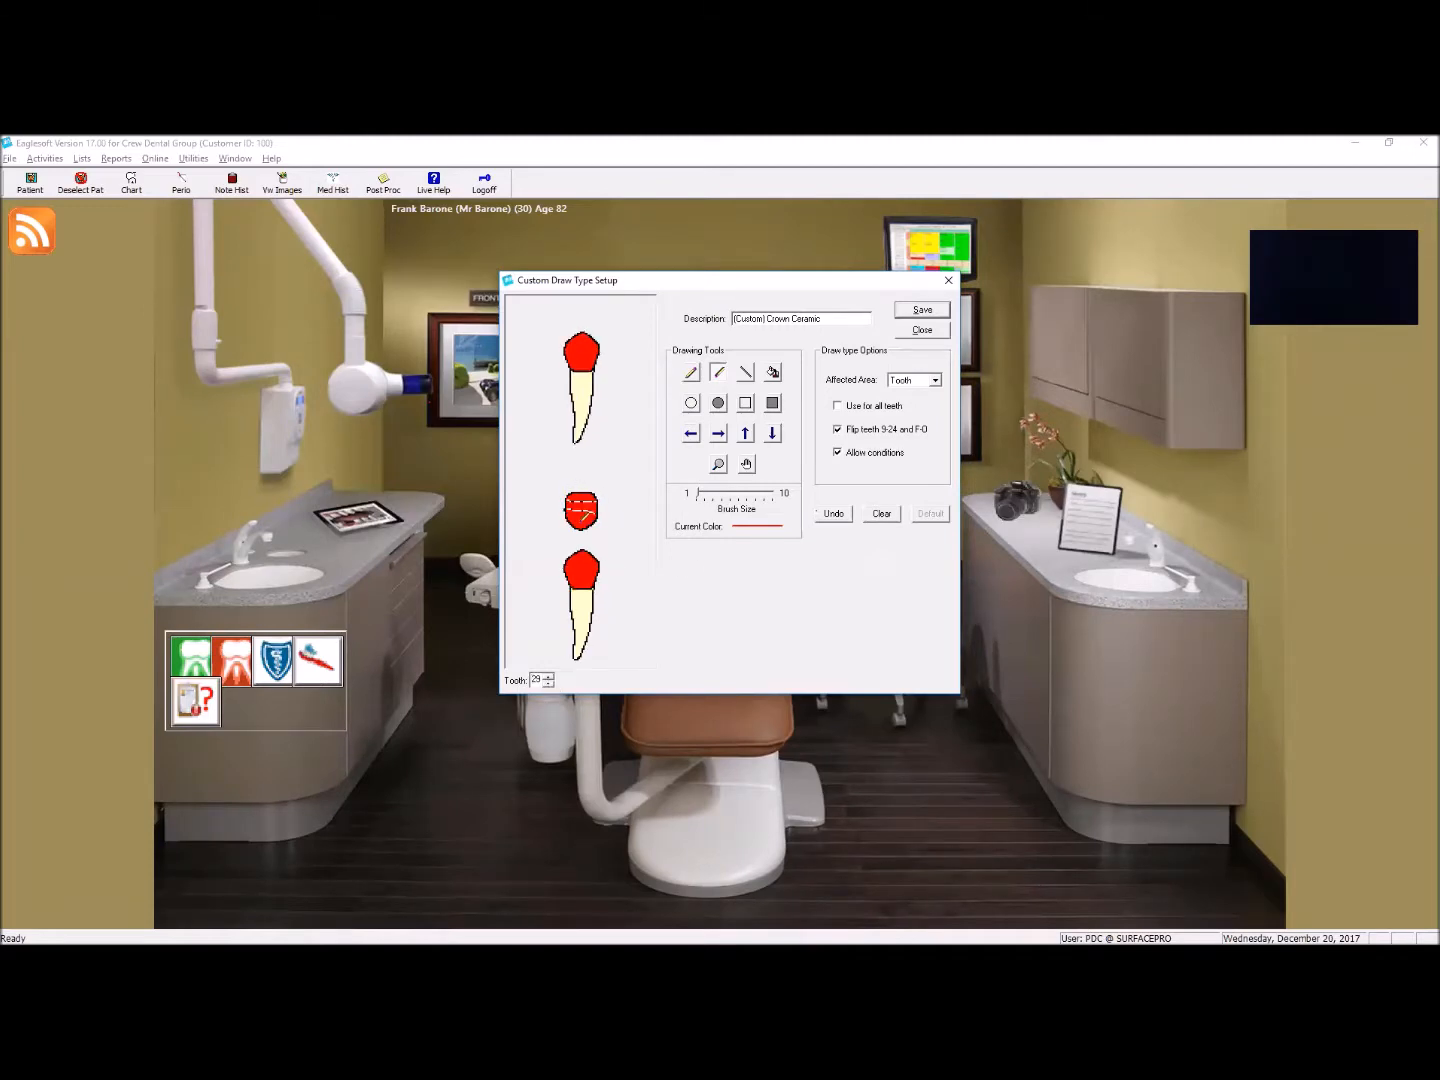
click(548, 679)
mouse_move(561, 496)
mouse_down()
mouse_move(603, 495)
mouse_move(605, 526)
mouse_move(607, 509)
mouse_up()
Step: Draw the thin horizontal stripes across the occlusal views of teeth 31 and 32
click(548, 677)
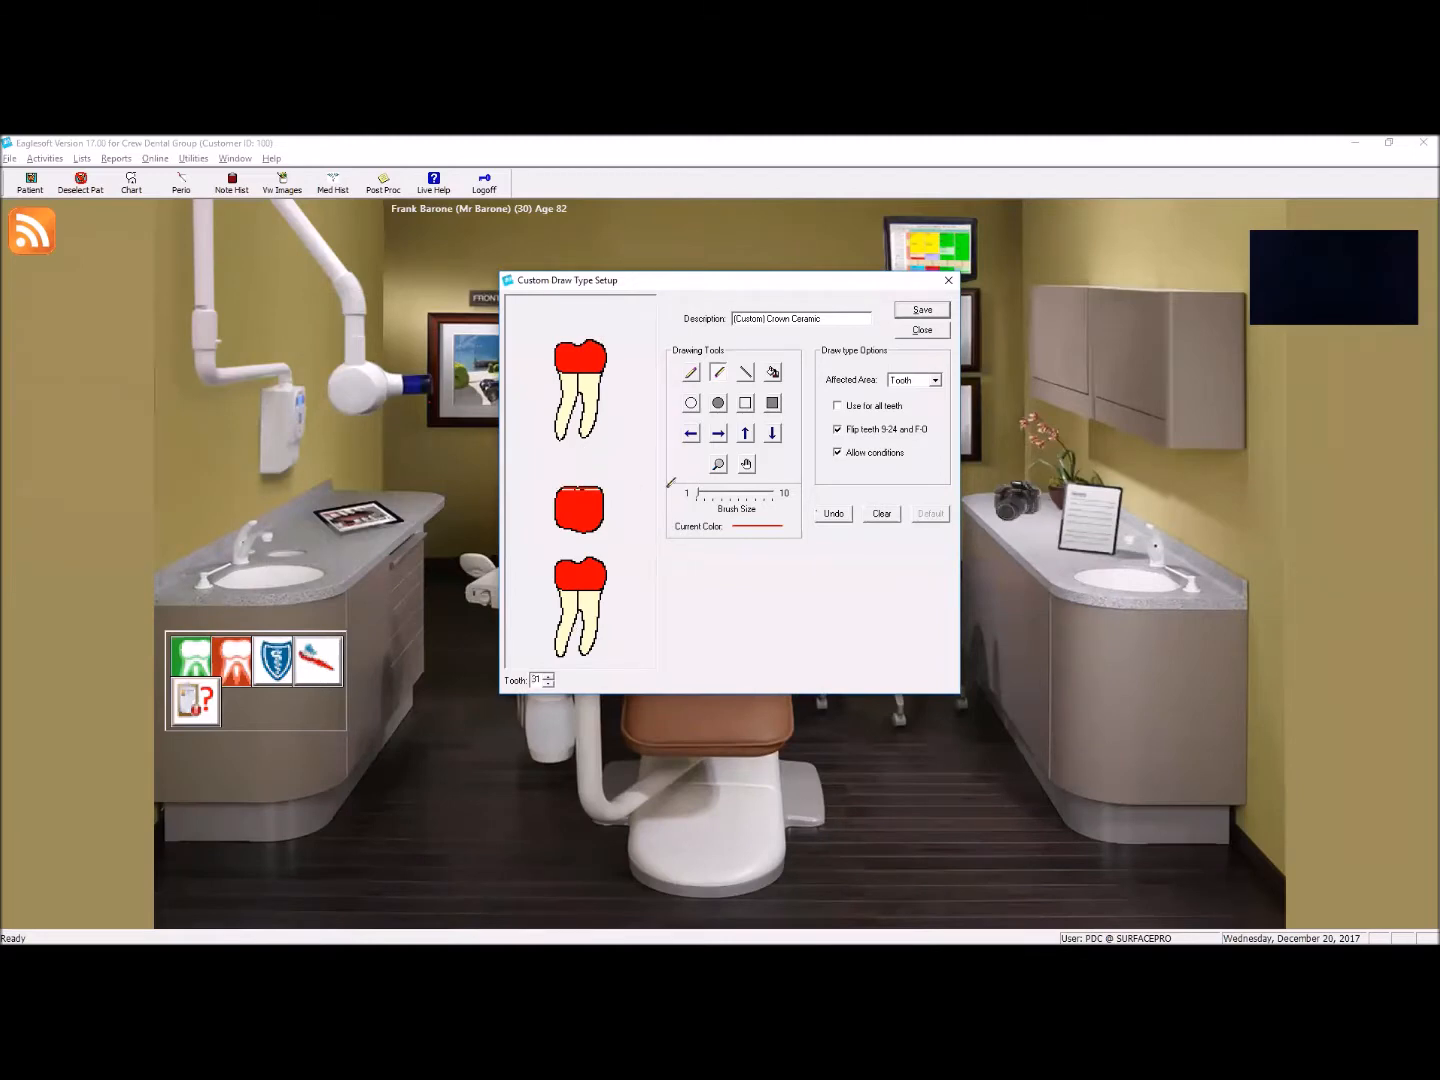
mouse_move(590, 499)
mouse_down()
mouse_move(610, 499)
mouse_move(612, 518)
mouse_move(697, 524)
mouse_up()
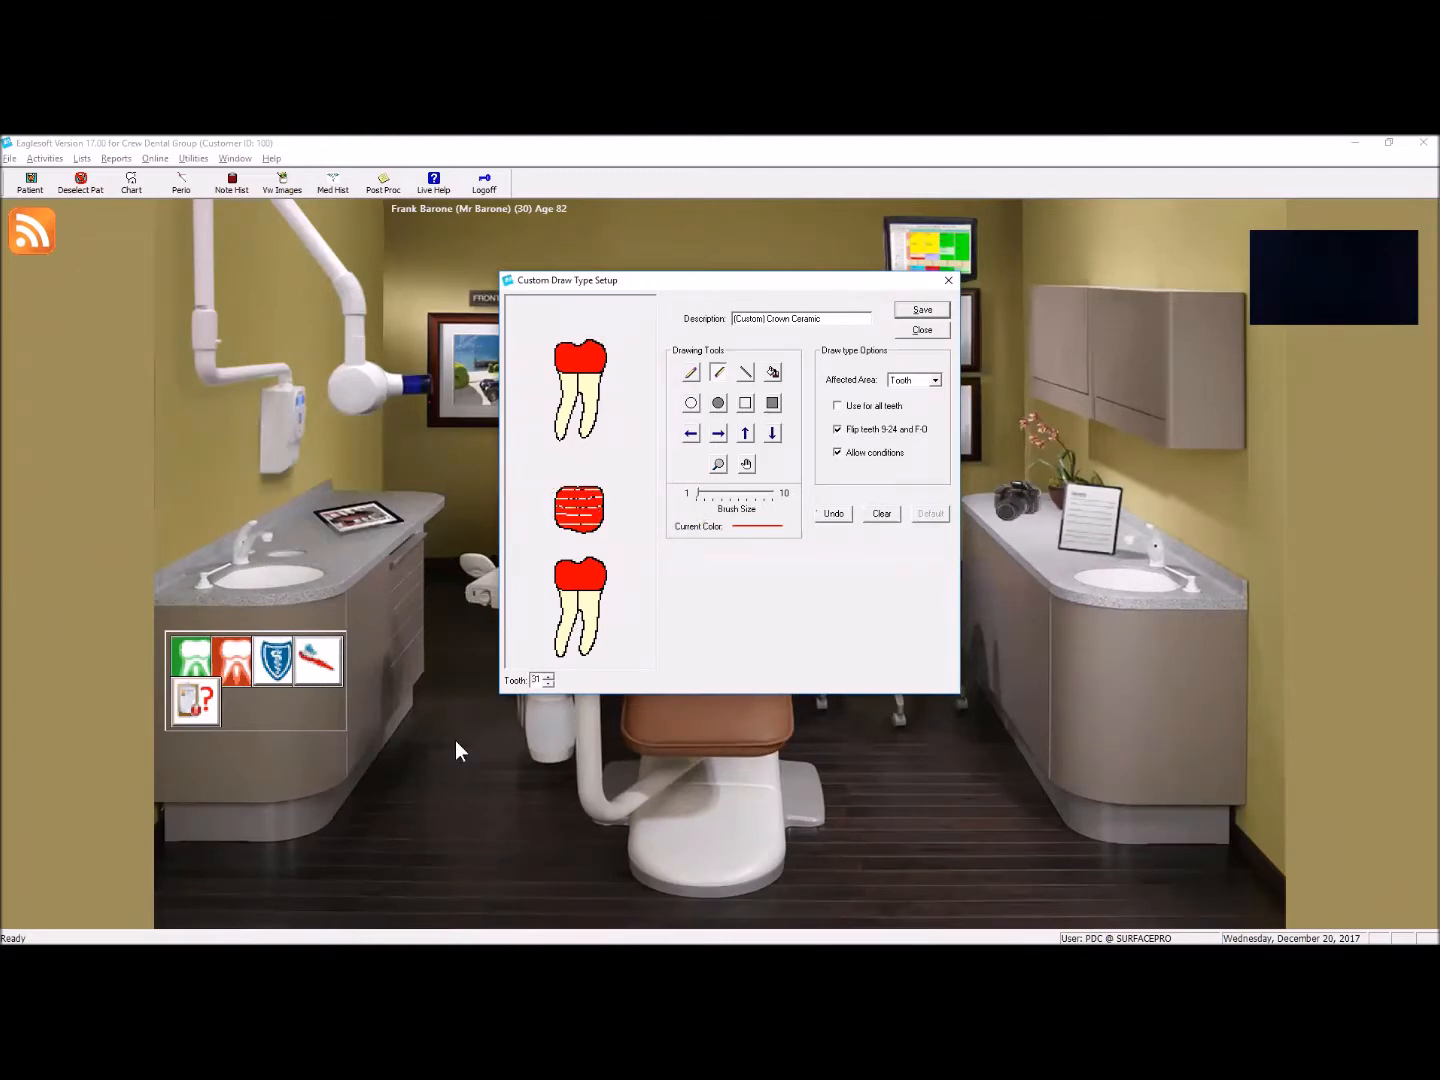
click(548, 677)
drag(559, 494, 652, 526)
drag(554, 527, 634, 522)
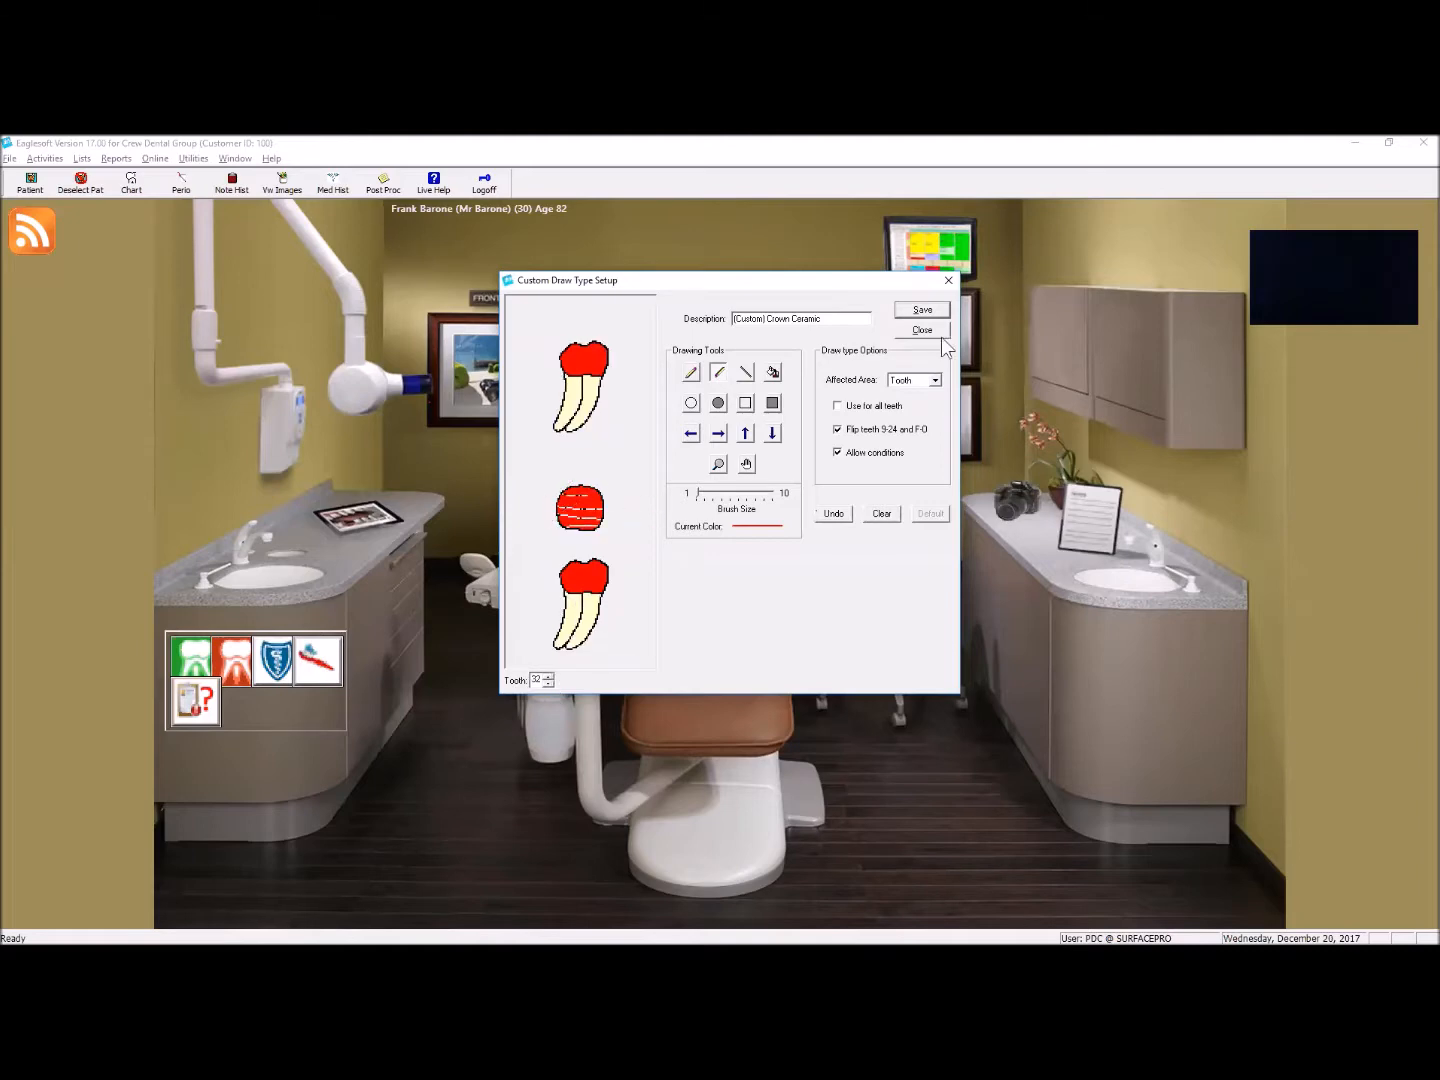
Step: Save the (Custom) Crown Ceramic draw type and close the draw types list
click(923, 310)
click(923, 330)
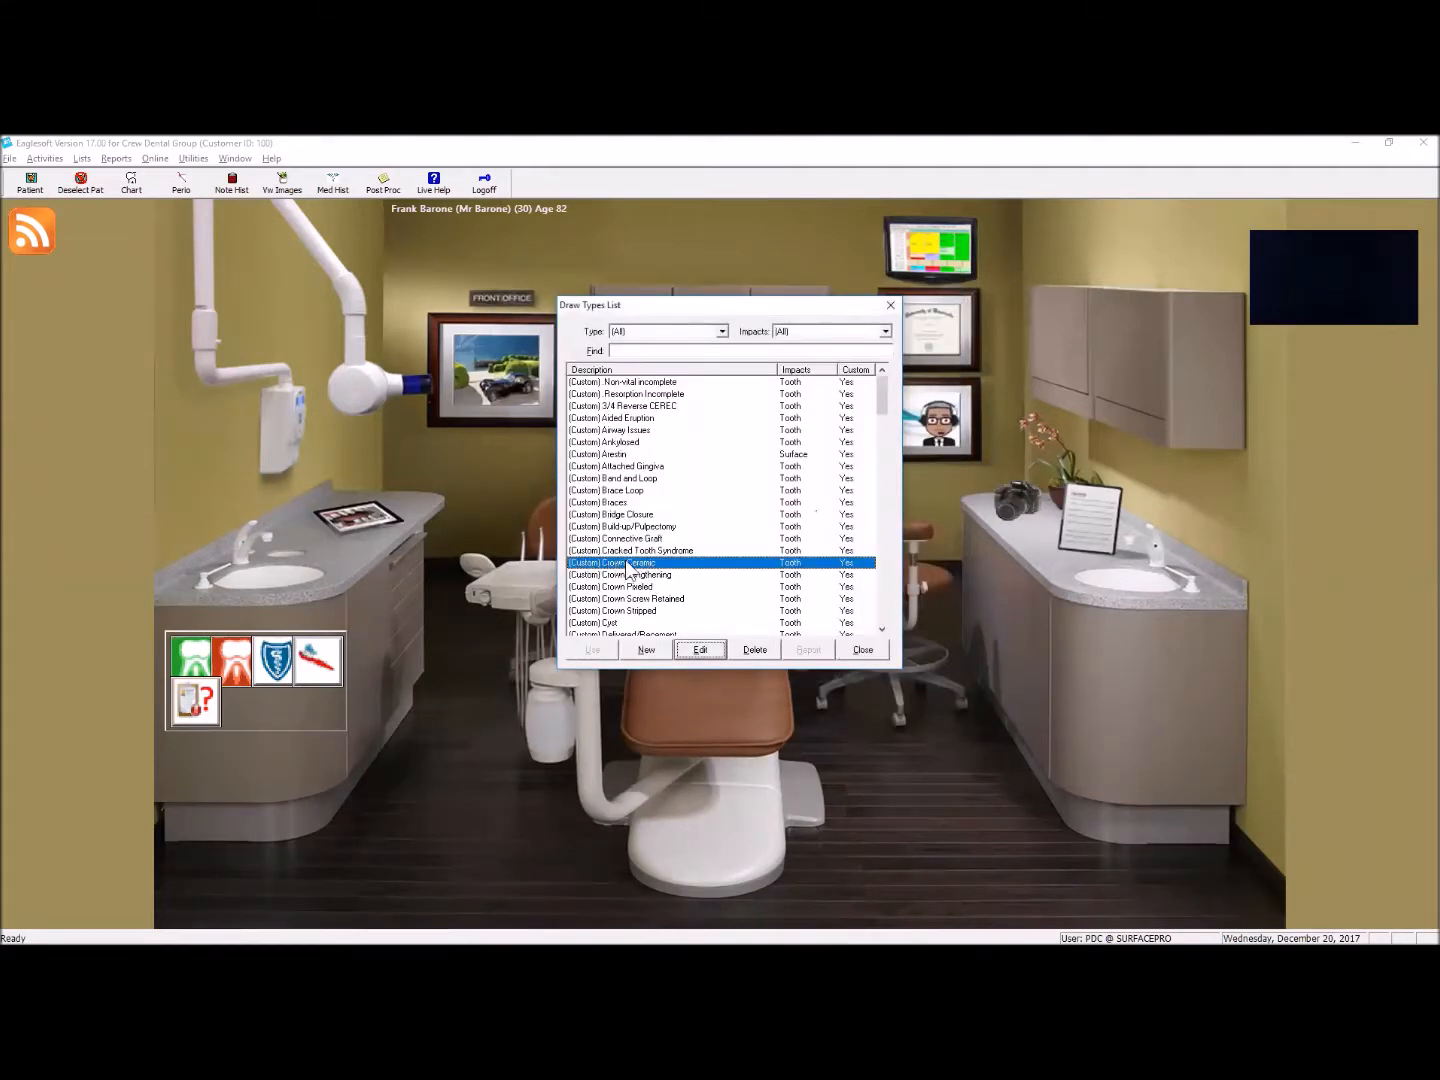
click(870, 652)
Step: Search the service code list for d27 and open service D2741 CROWN - CEREC for editing
click(82, 157)
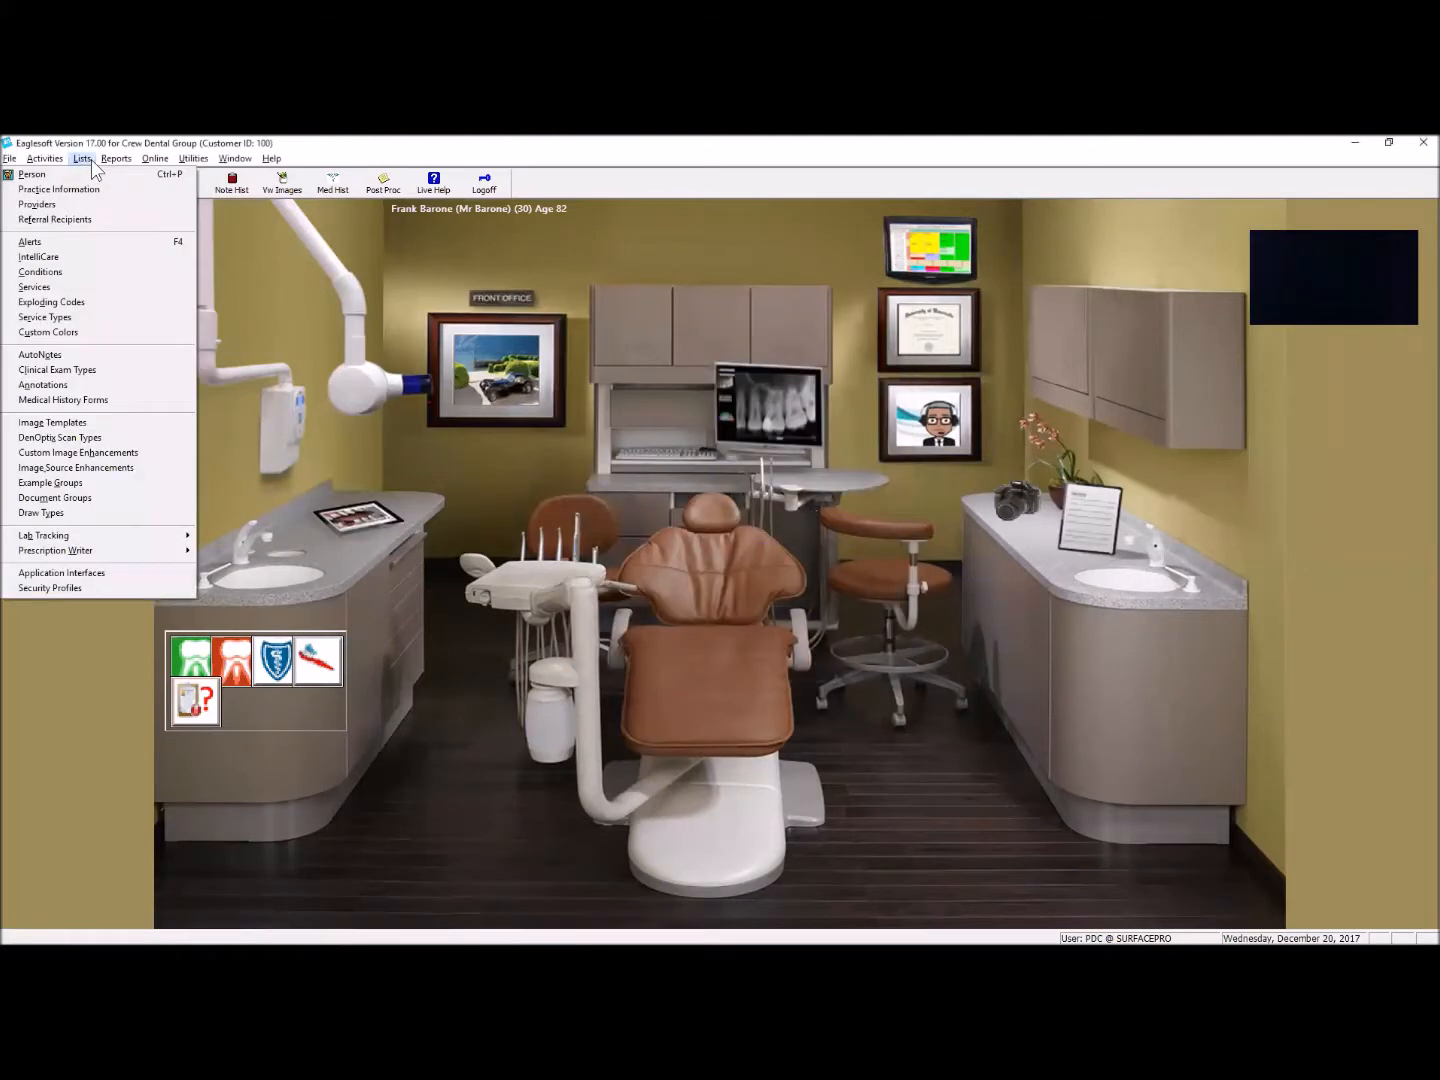
click(68, 289)
text(d)
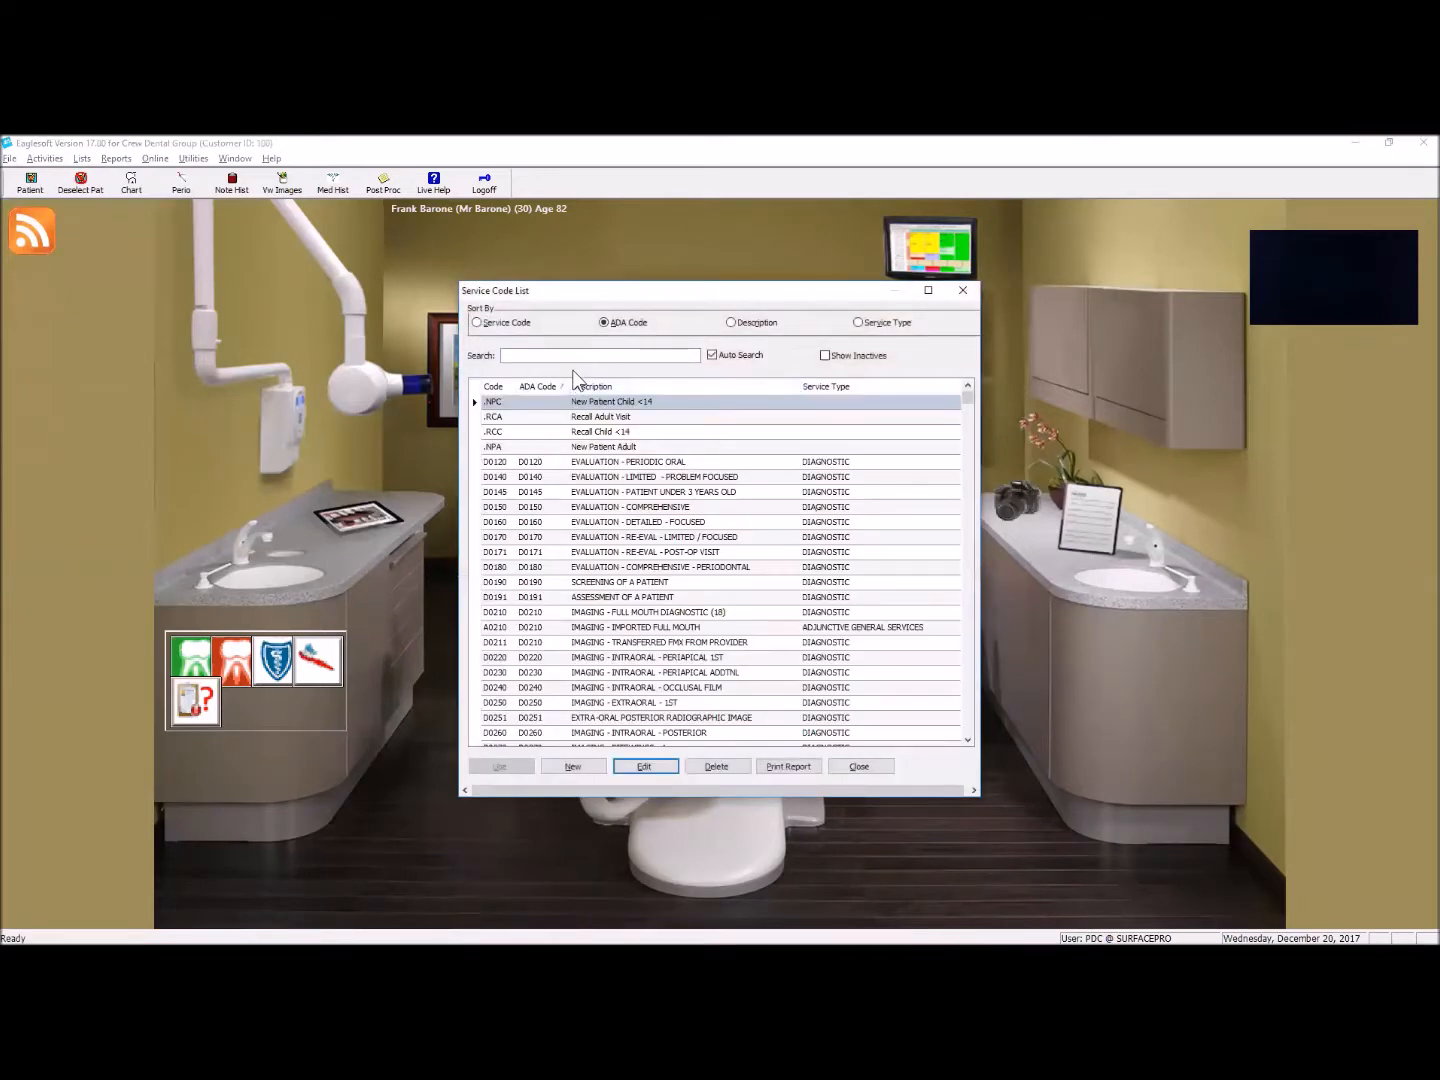
text(27)
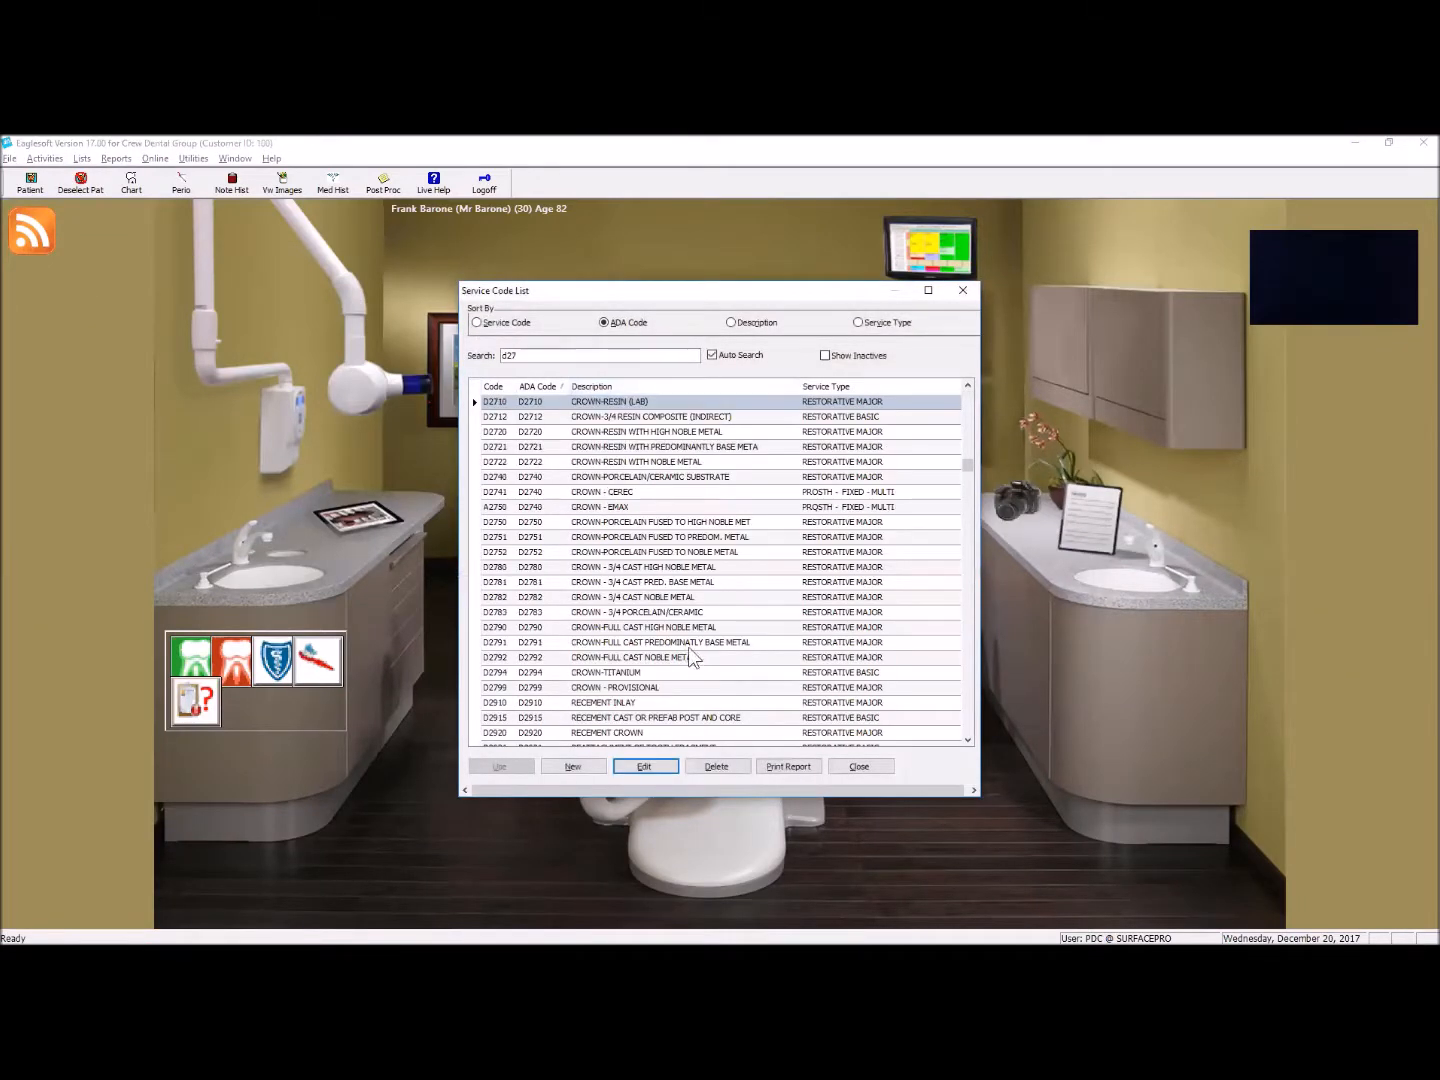
click(645, 494)
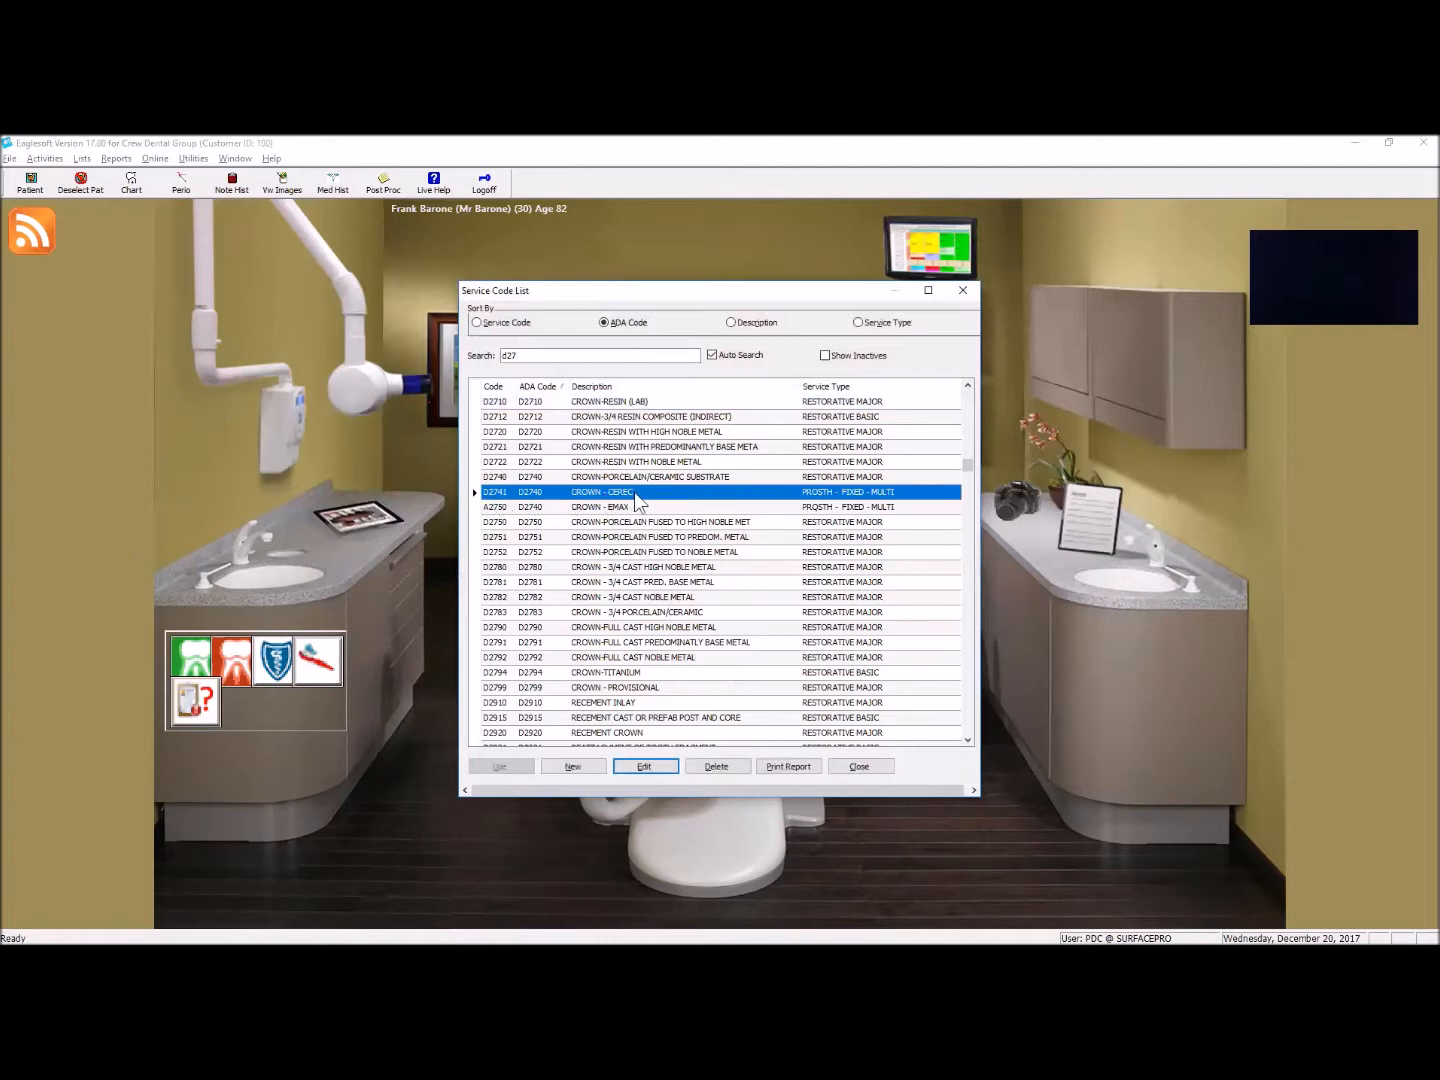
click(649, 764)
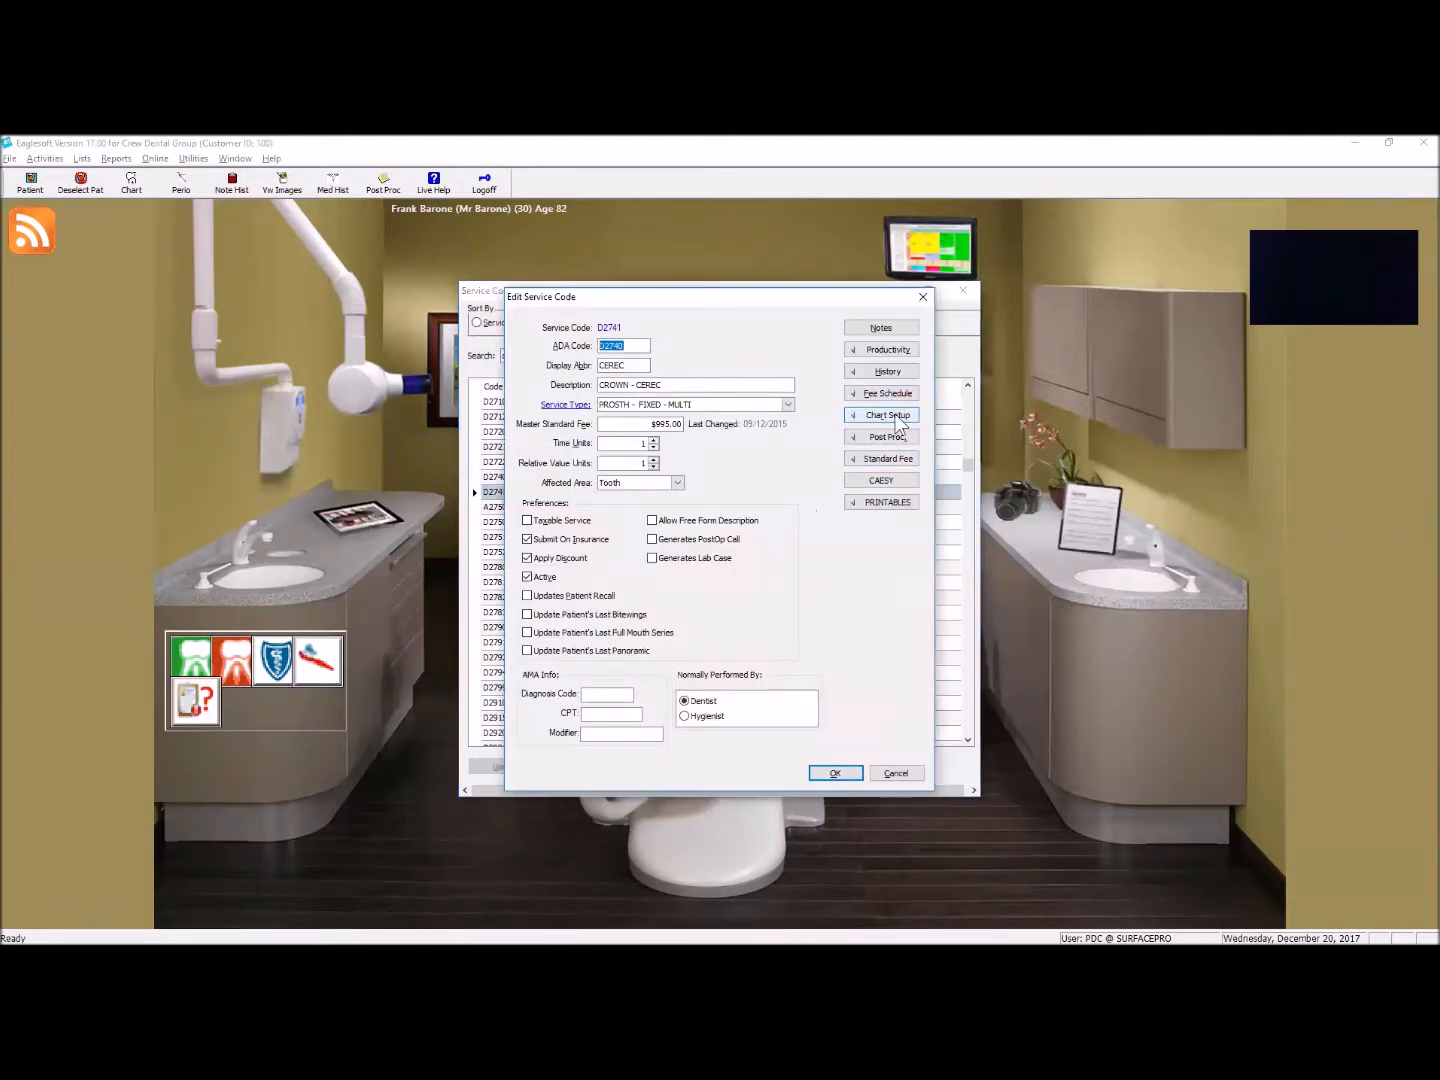
Step: Set the CEREC crown service's chart draw type to (Custom) Crown Ceramic and save the service code
click(896, 416)
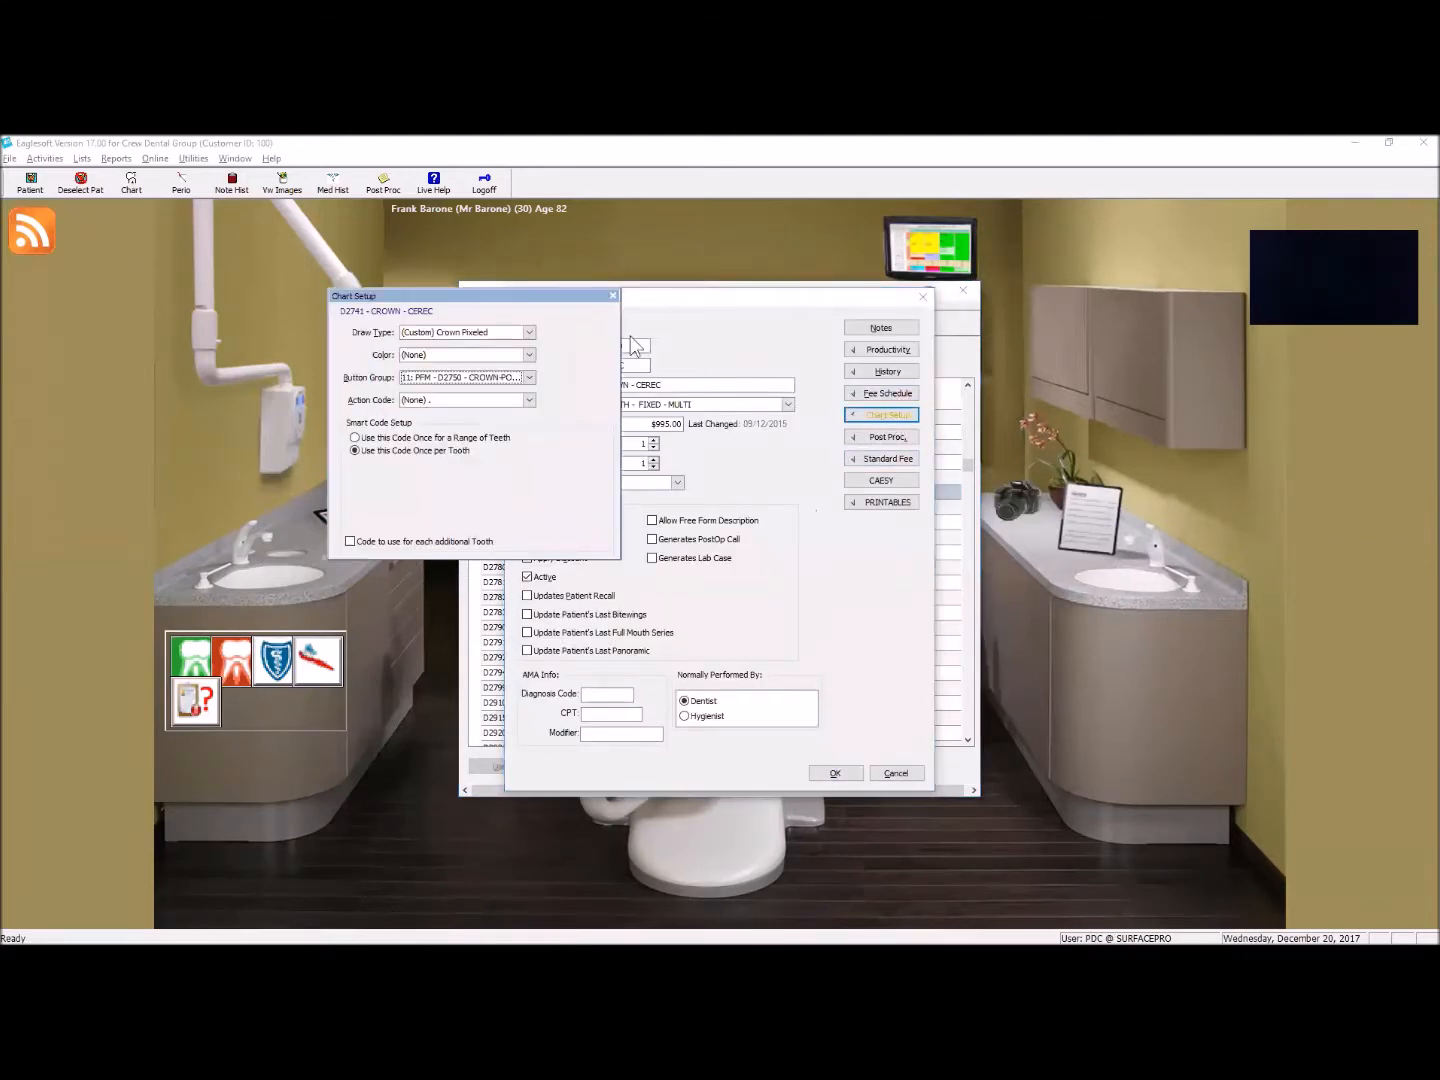
click(467, 336)
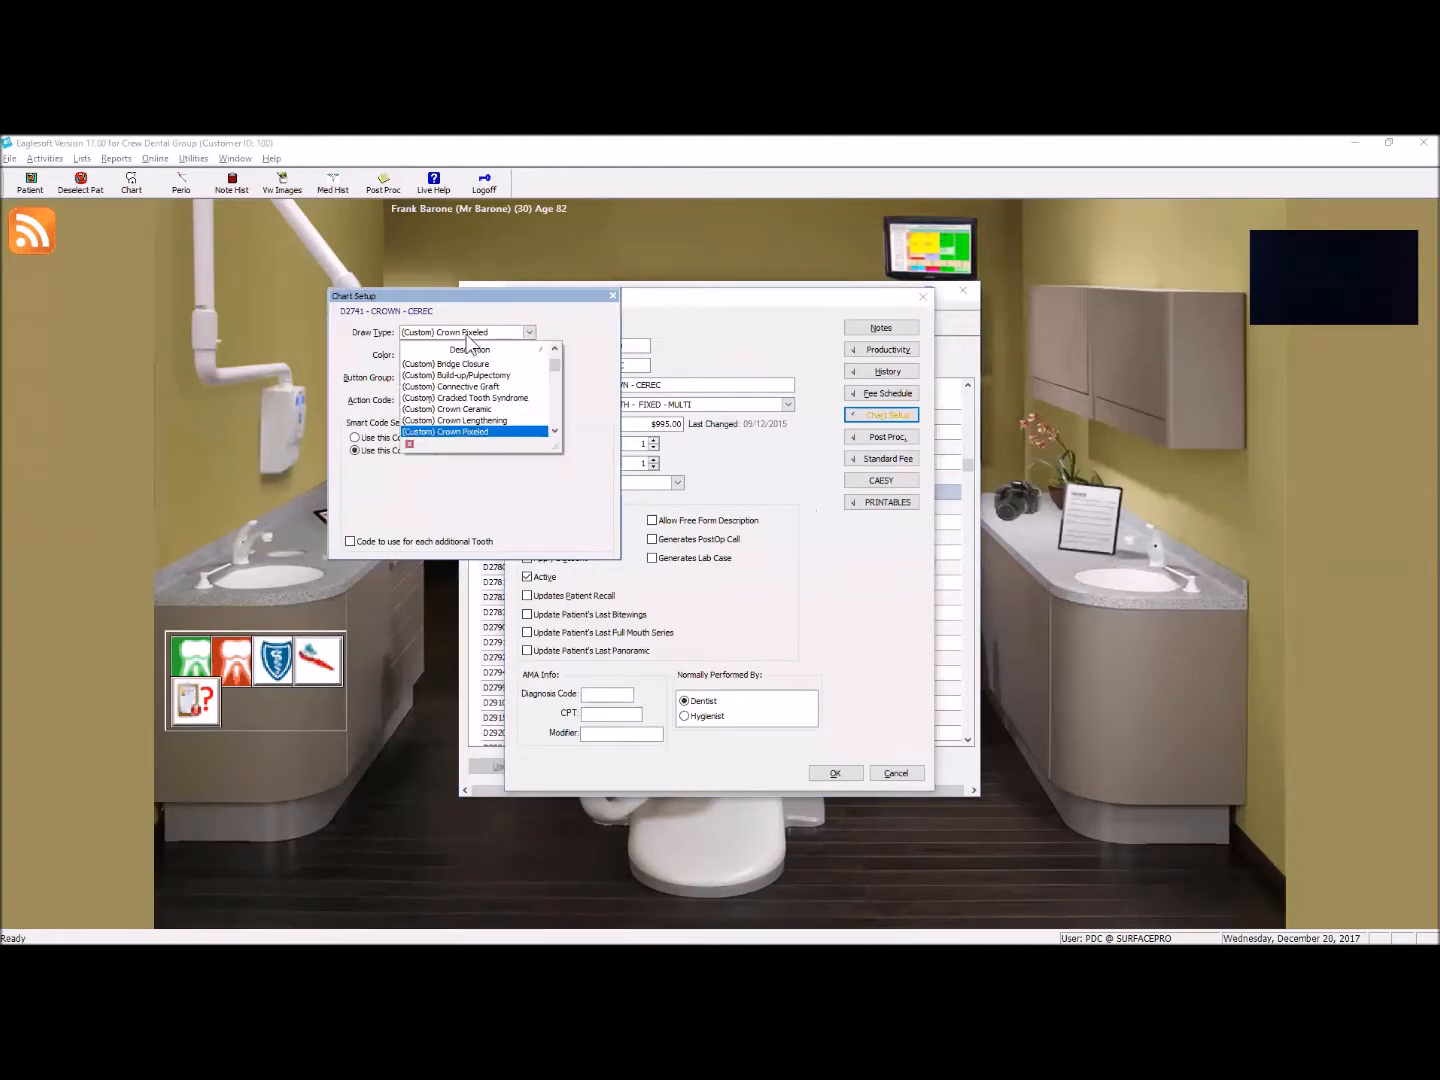
click(470, 409)
click(835, 773)
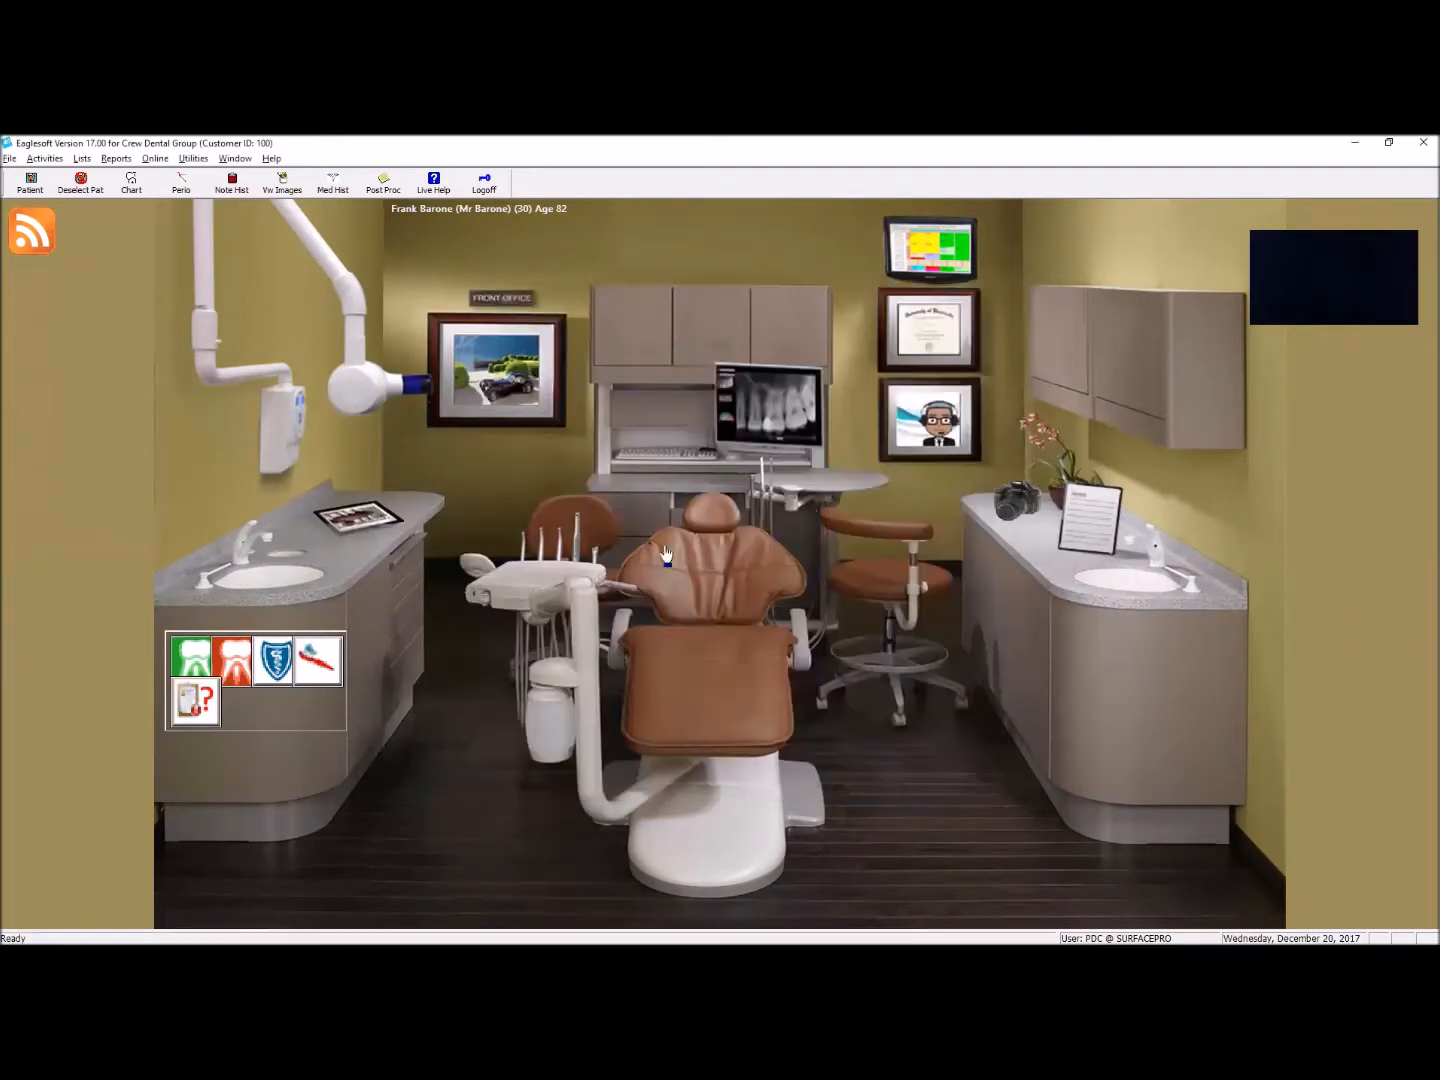
Step: Chart a proposed D2741 CROWN - CEREC on tooth 1 in the patient's chart, and close it without saving
click(876, 570)
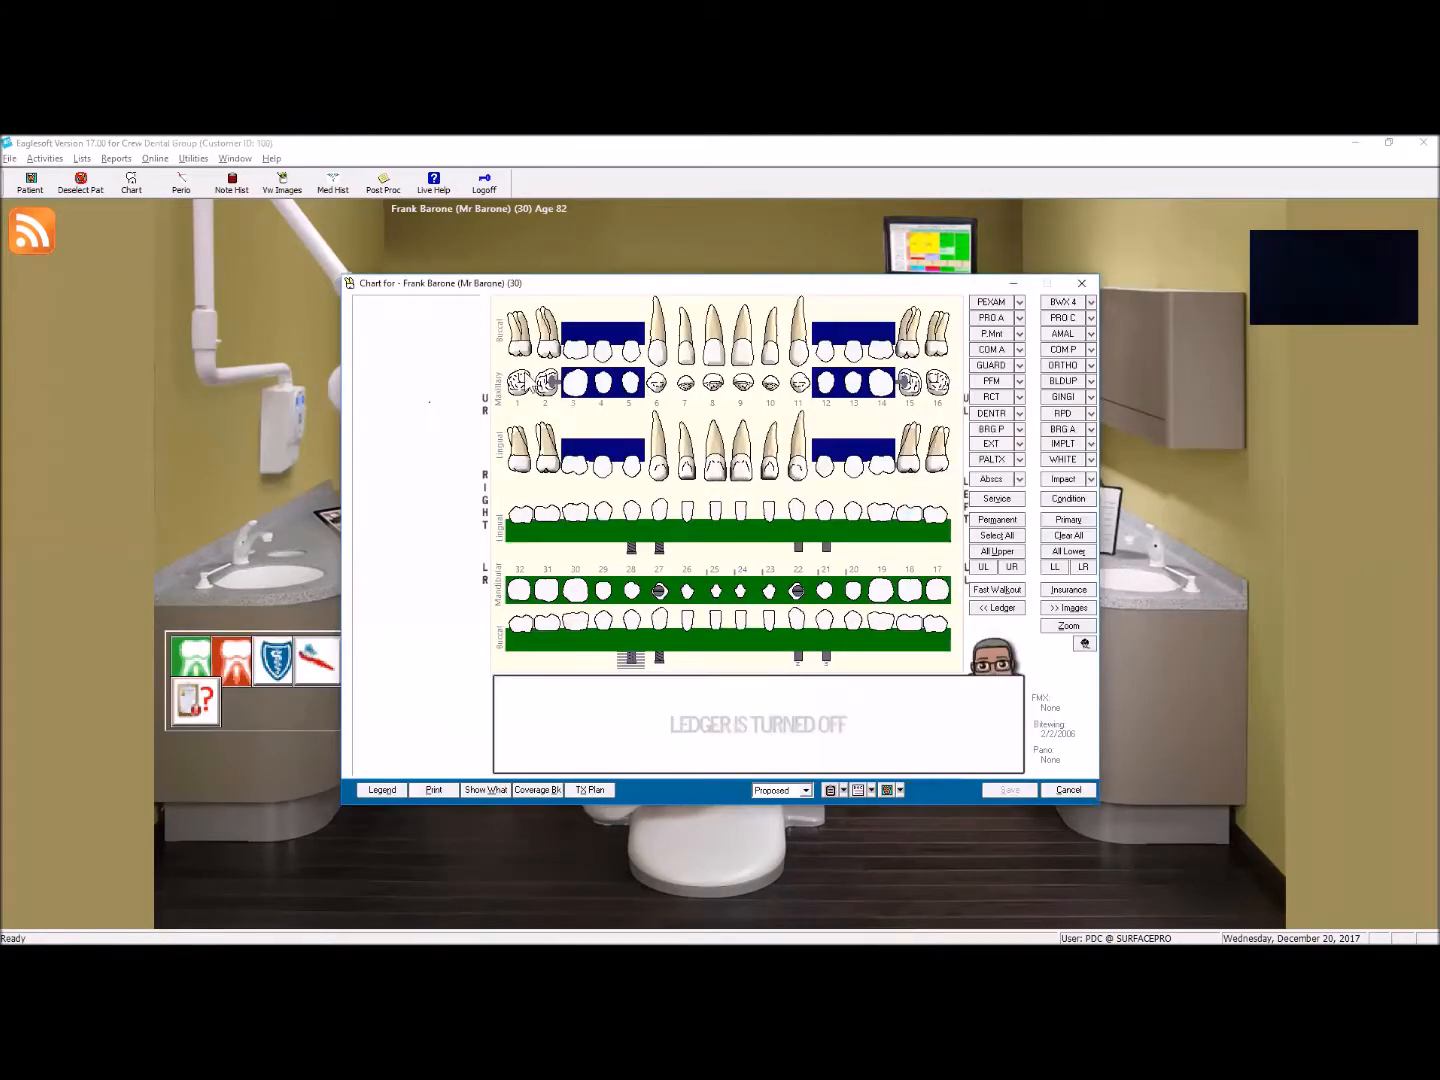
click(520, 384)
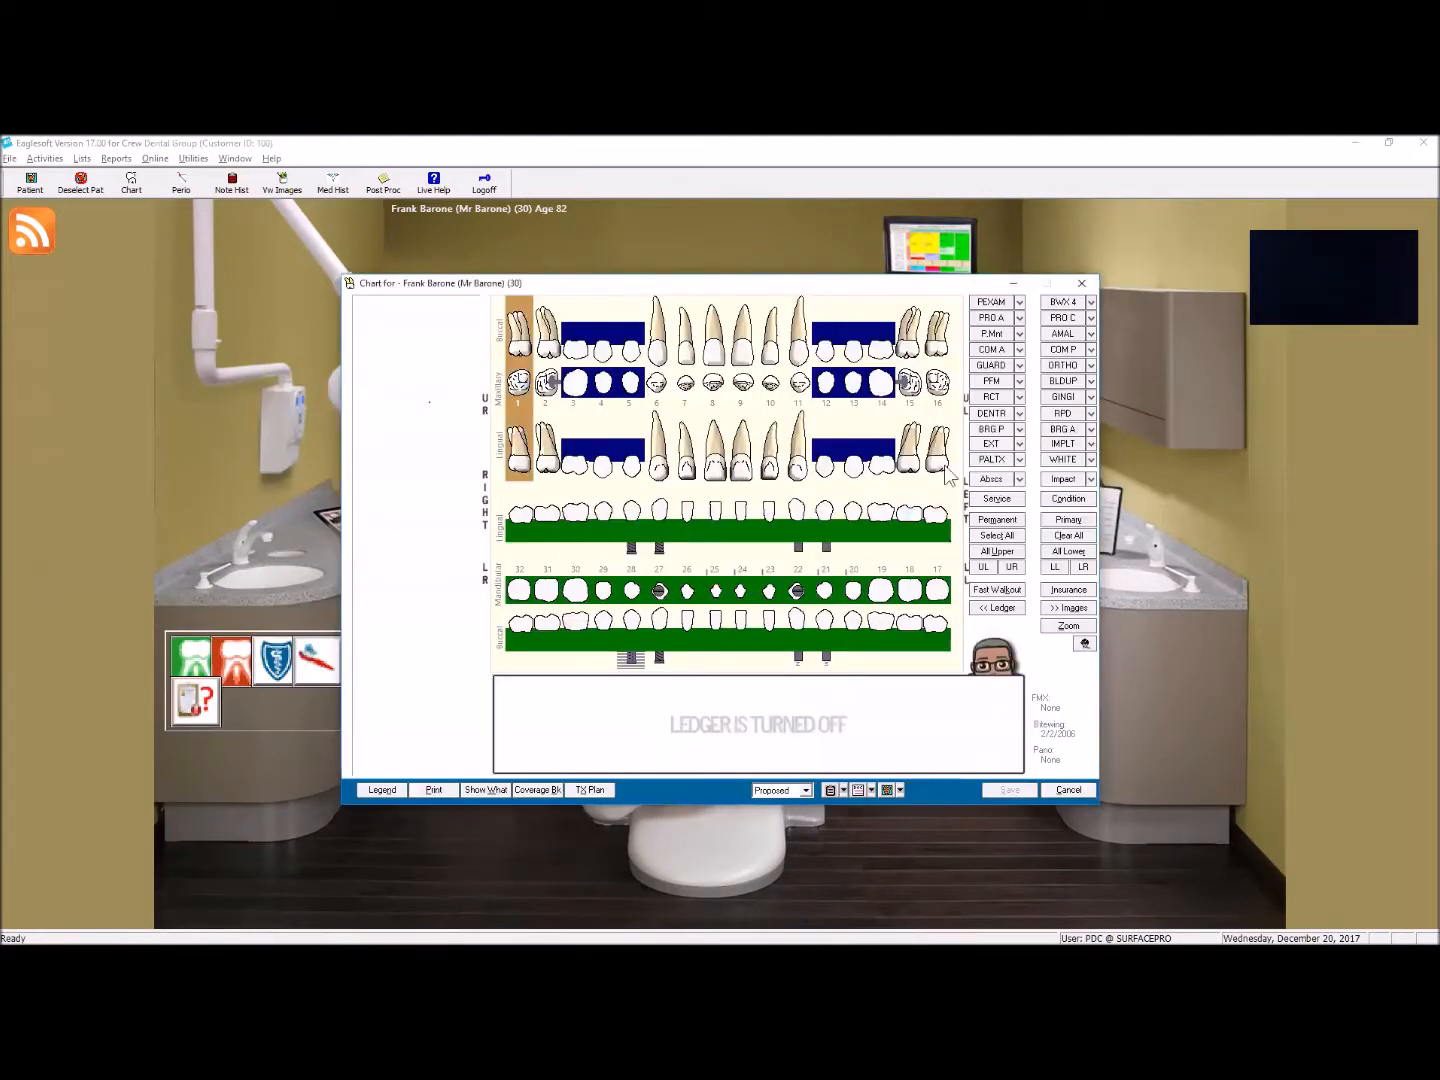
click(1019, 382)
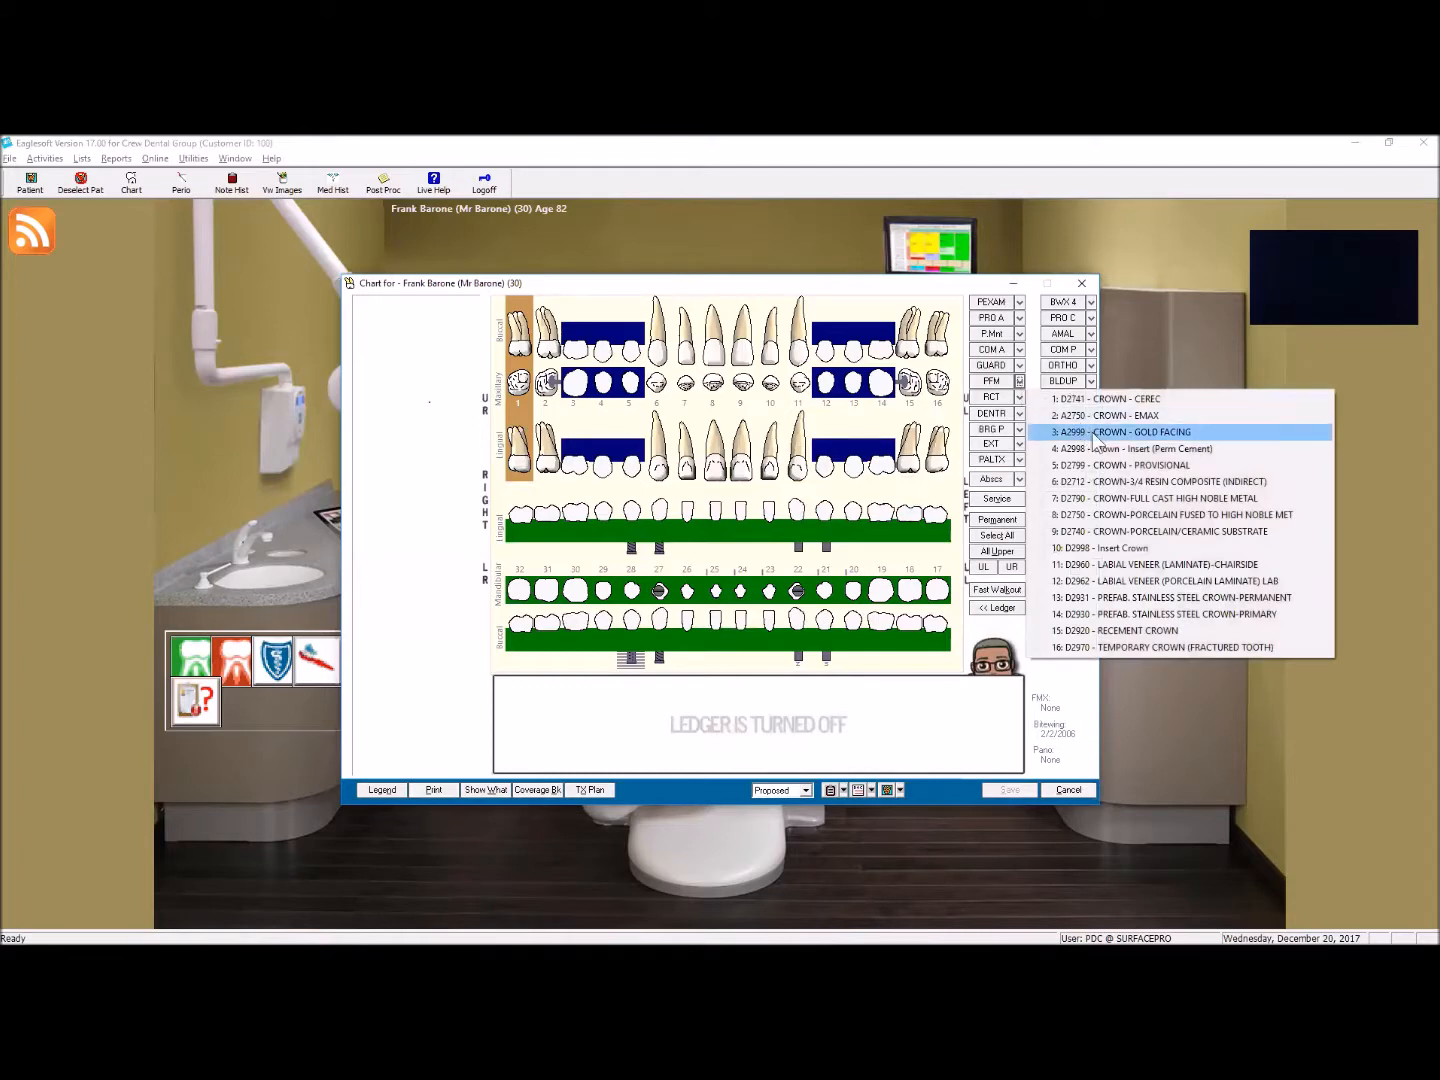
click(1125, 399)
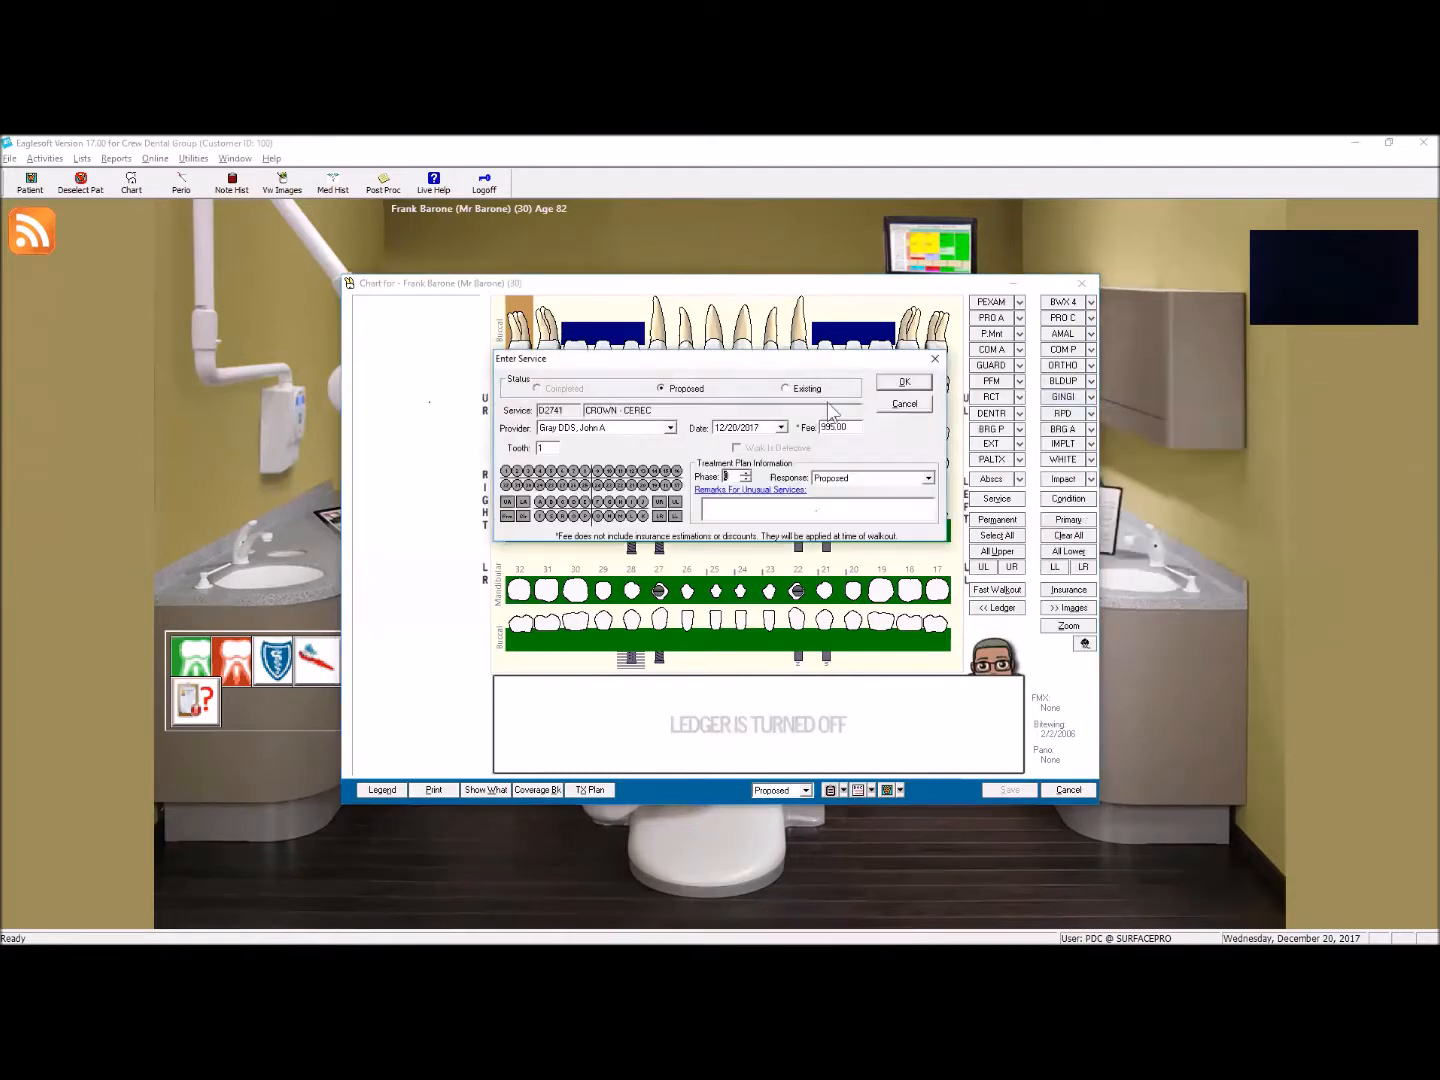
click(905, 382)
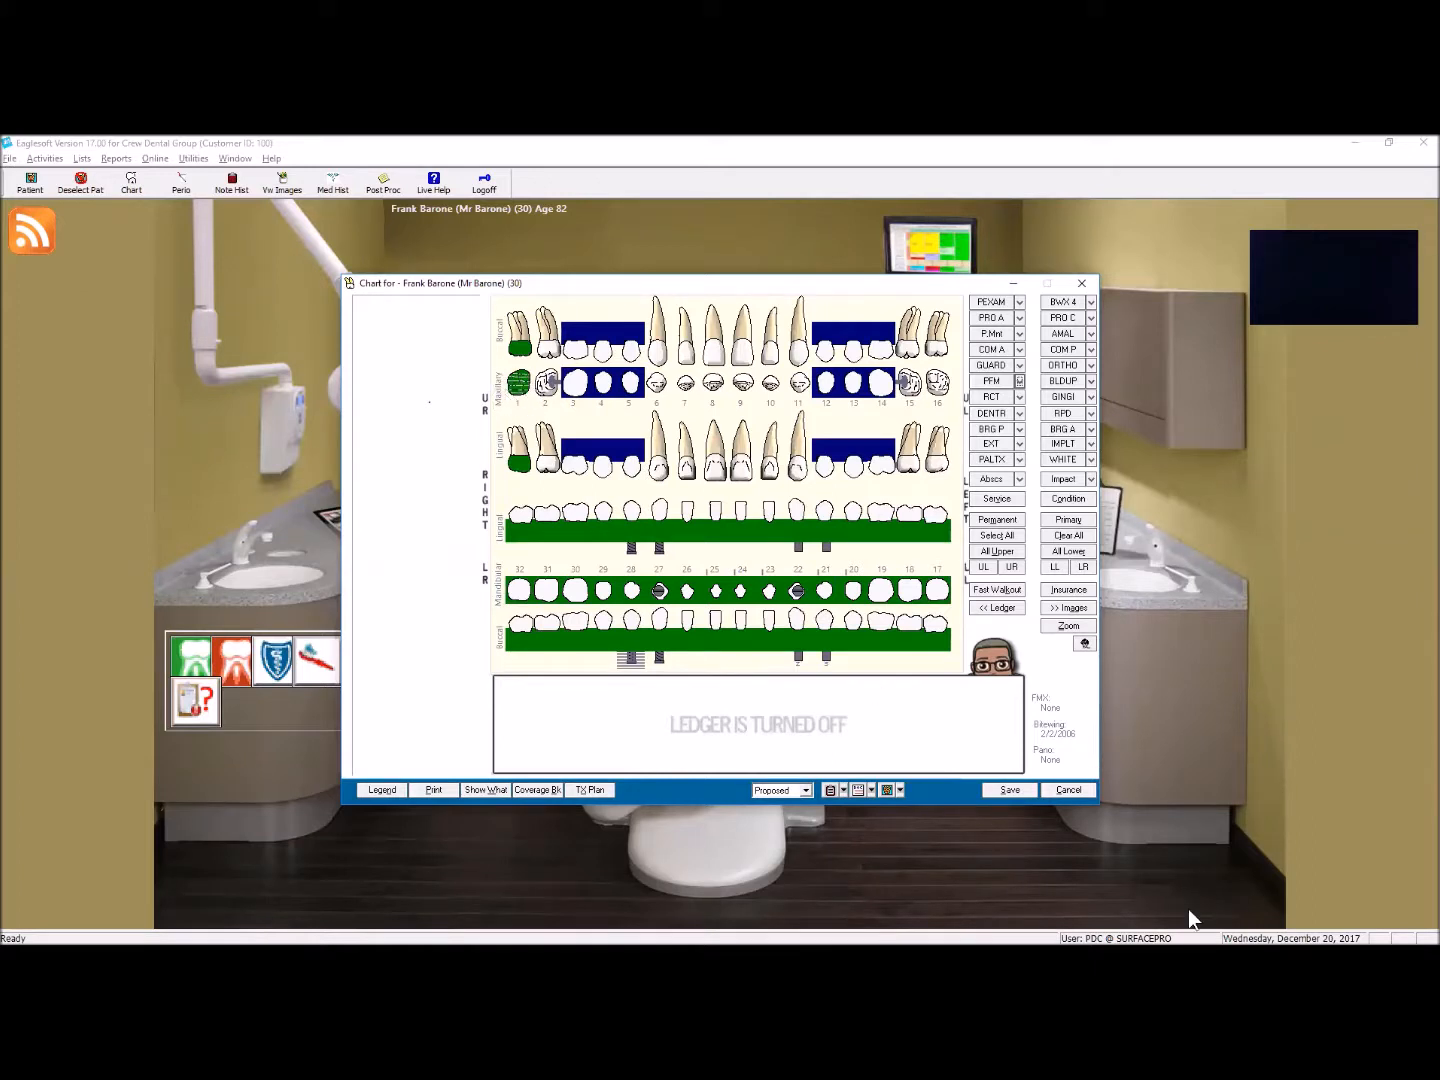
click(1068, 791)
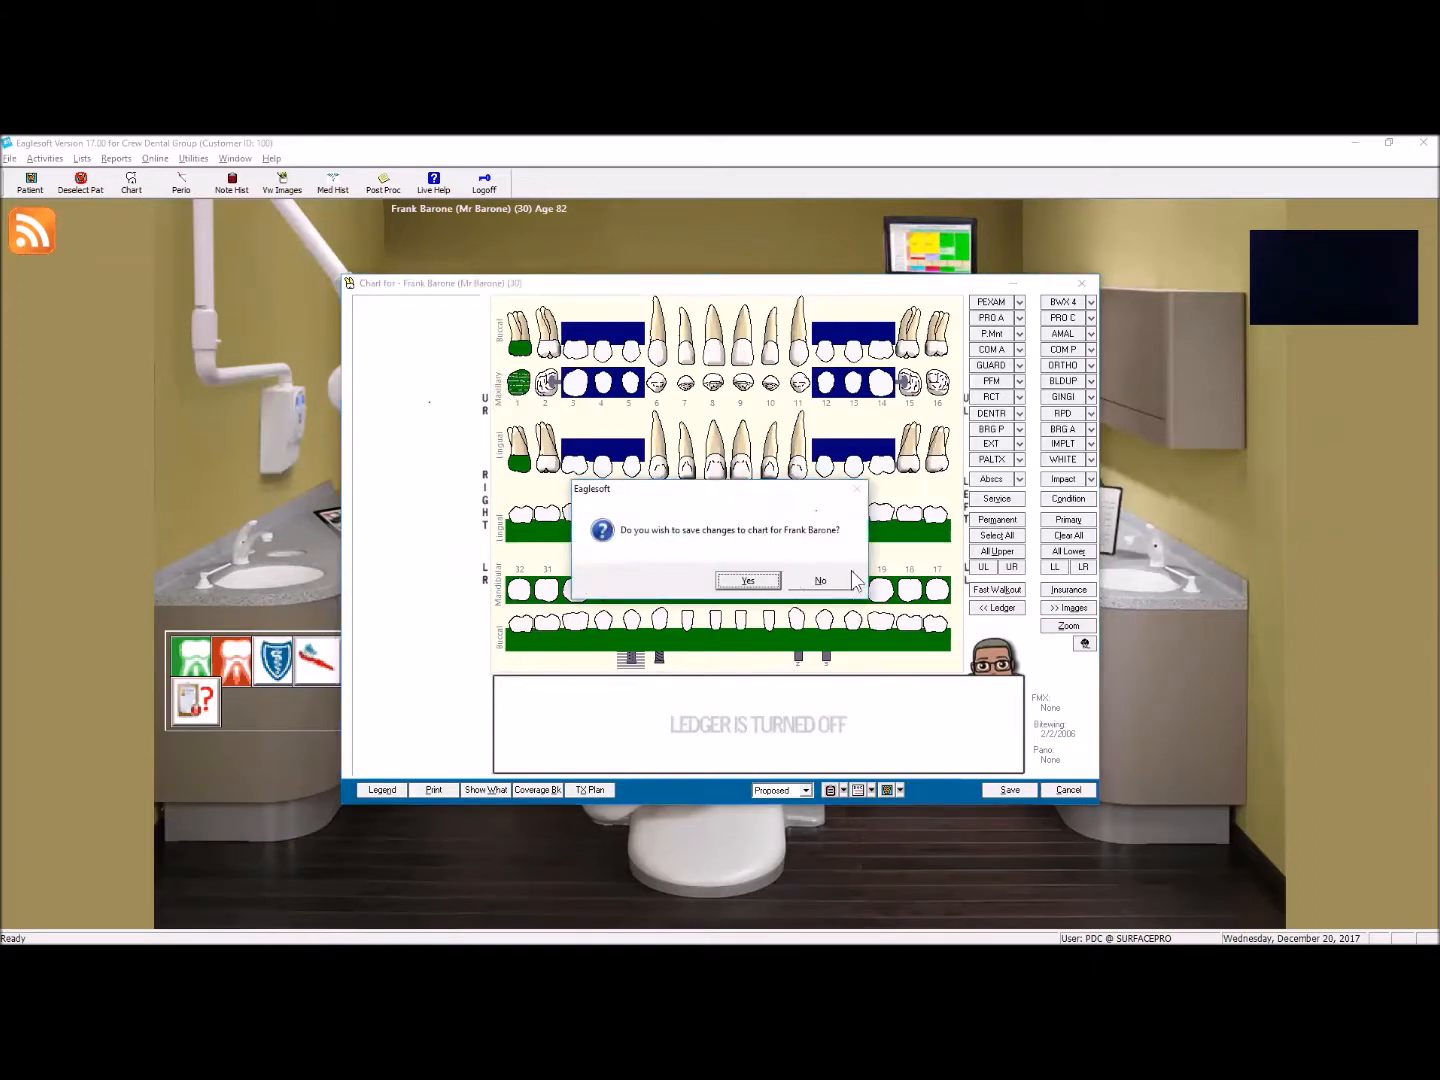
click(818, 581)
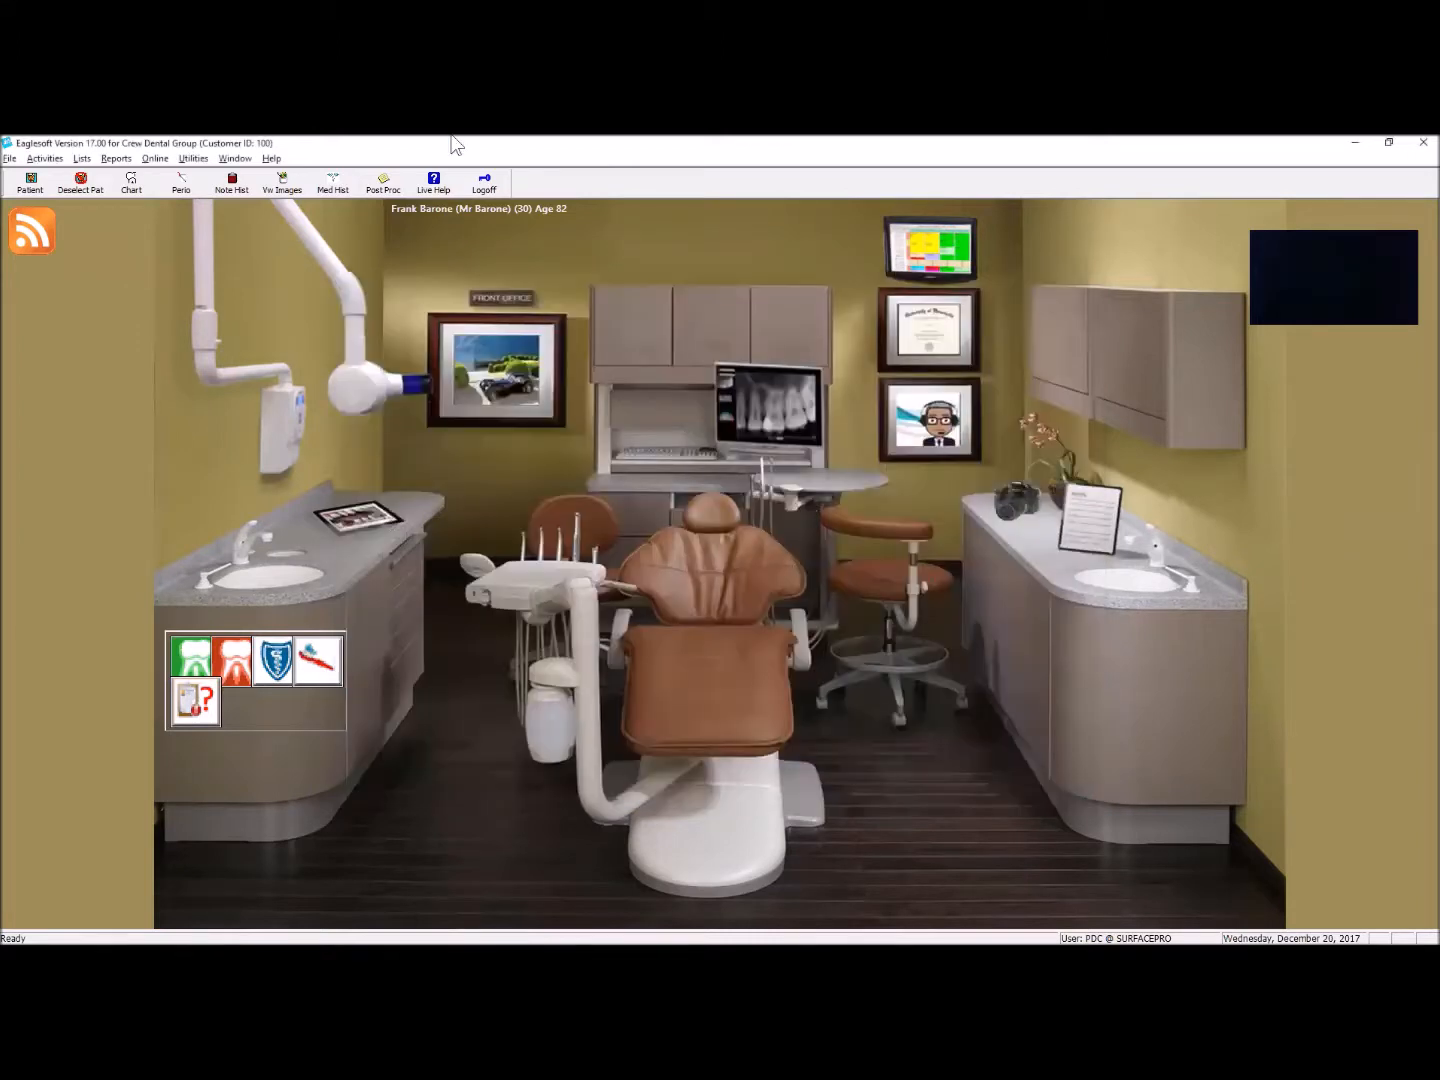
Step: Start a custom draw type based on the system Impacted Distal type, select the brush, and close it without saving
click(84, 160)
click(140, 514)
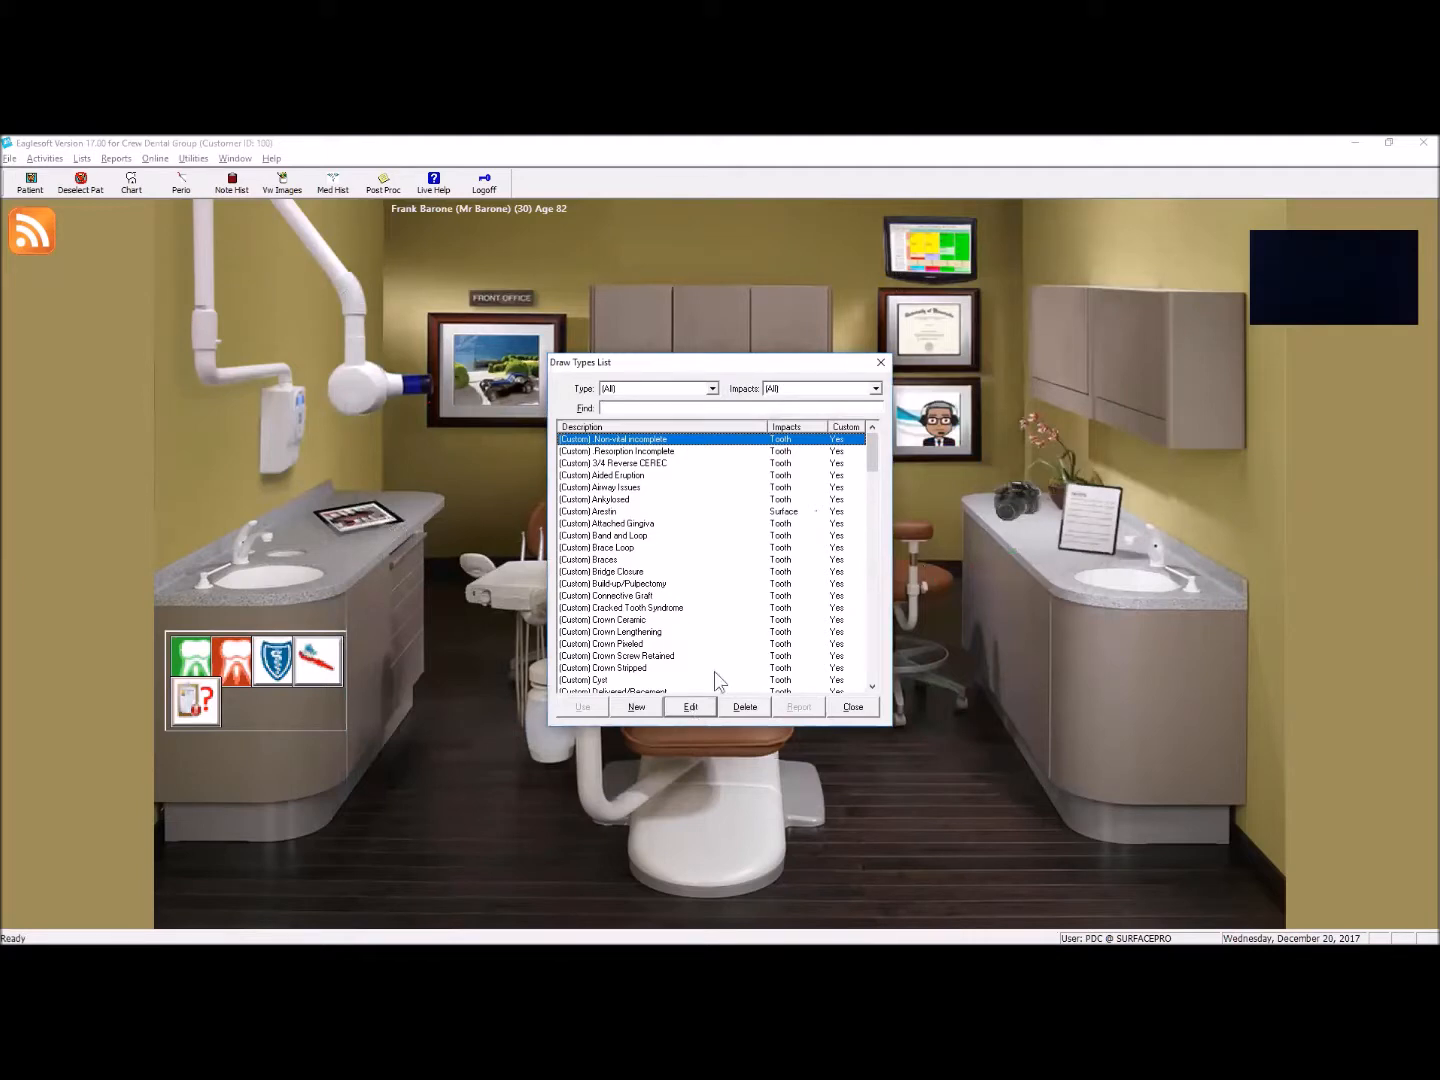
scroll(721, 634, down, 9)
scroll(720, 631, down, 15)
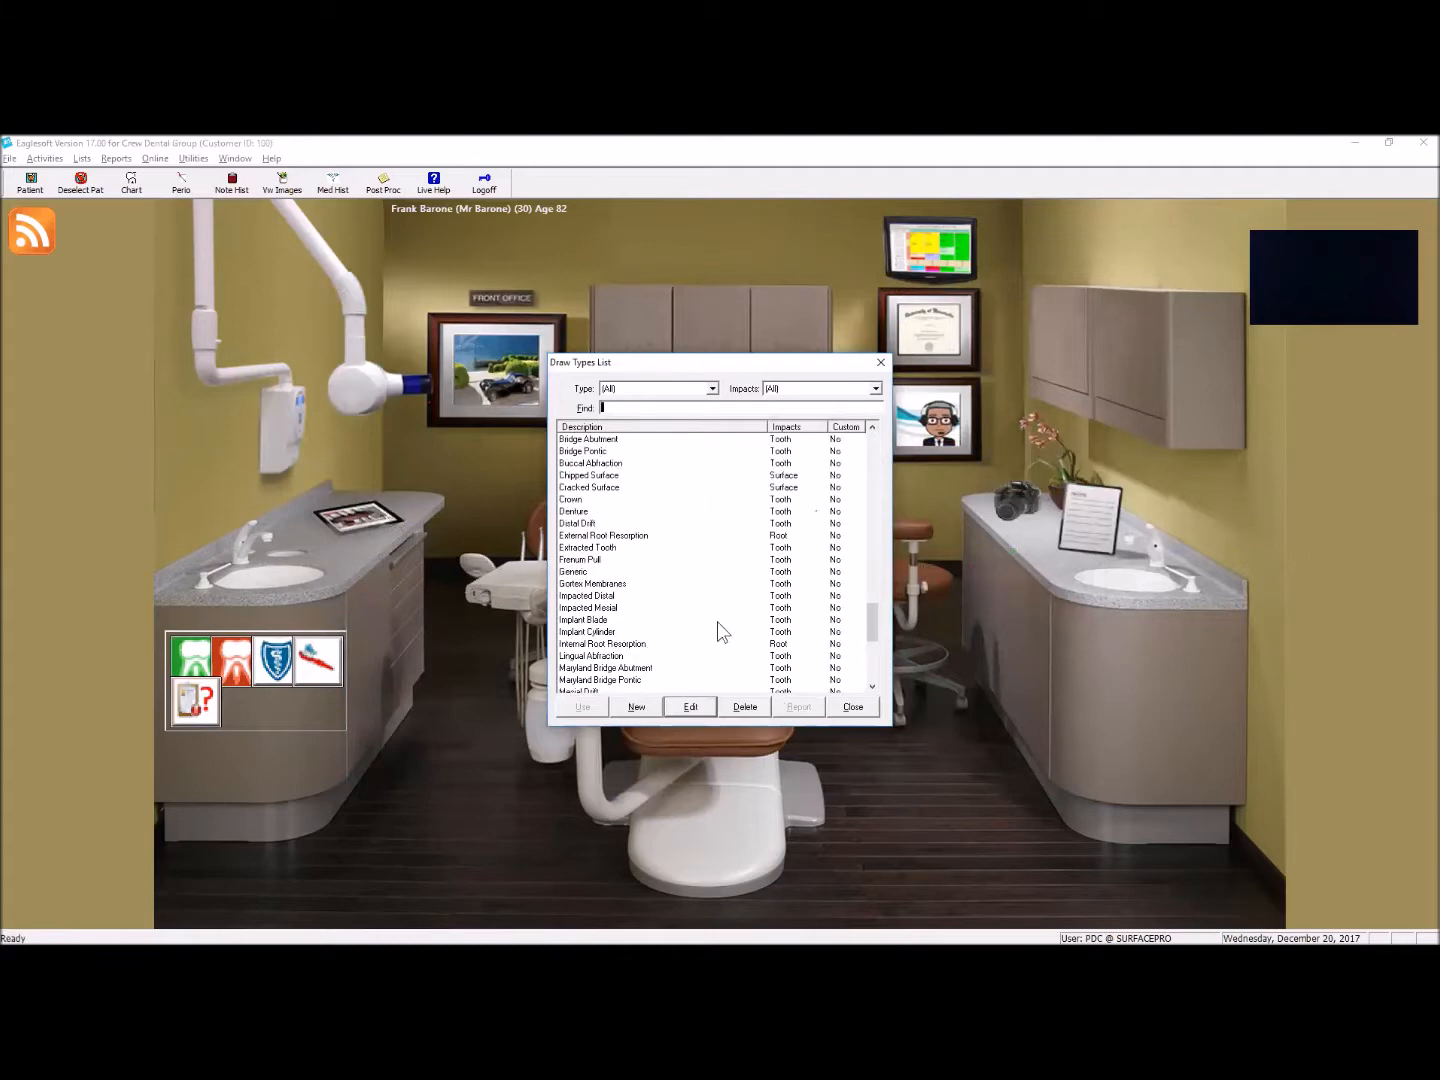
click(651, 598)
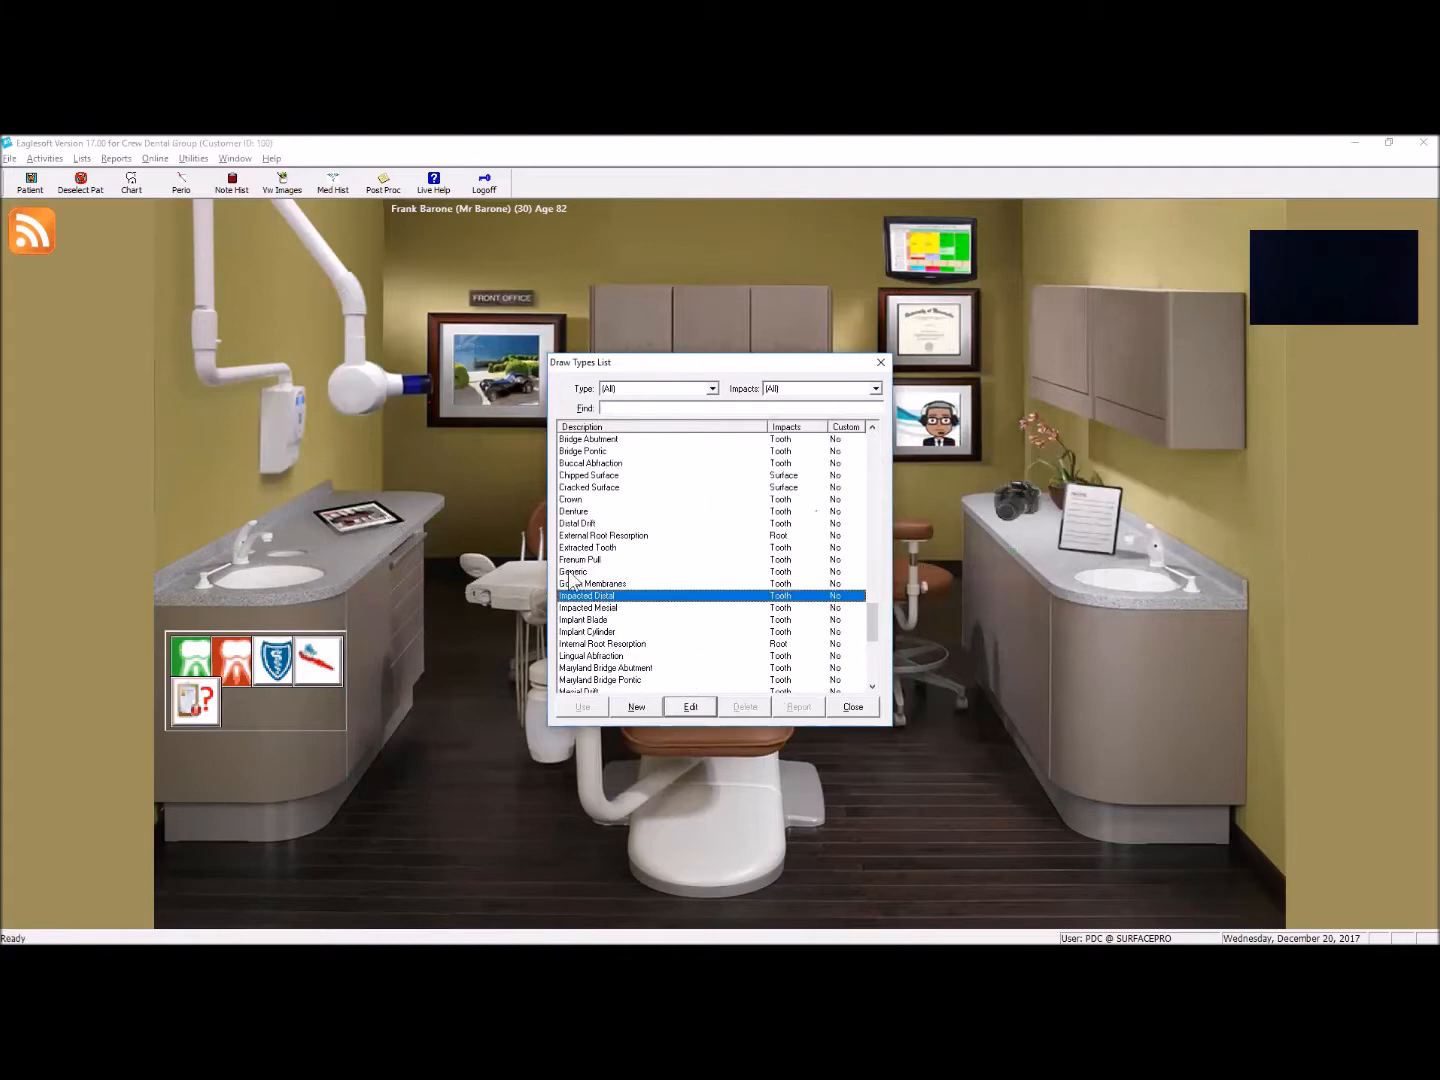
click(690, 706)
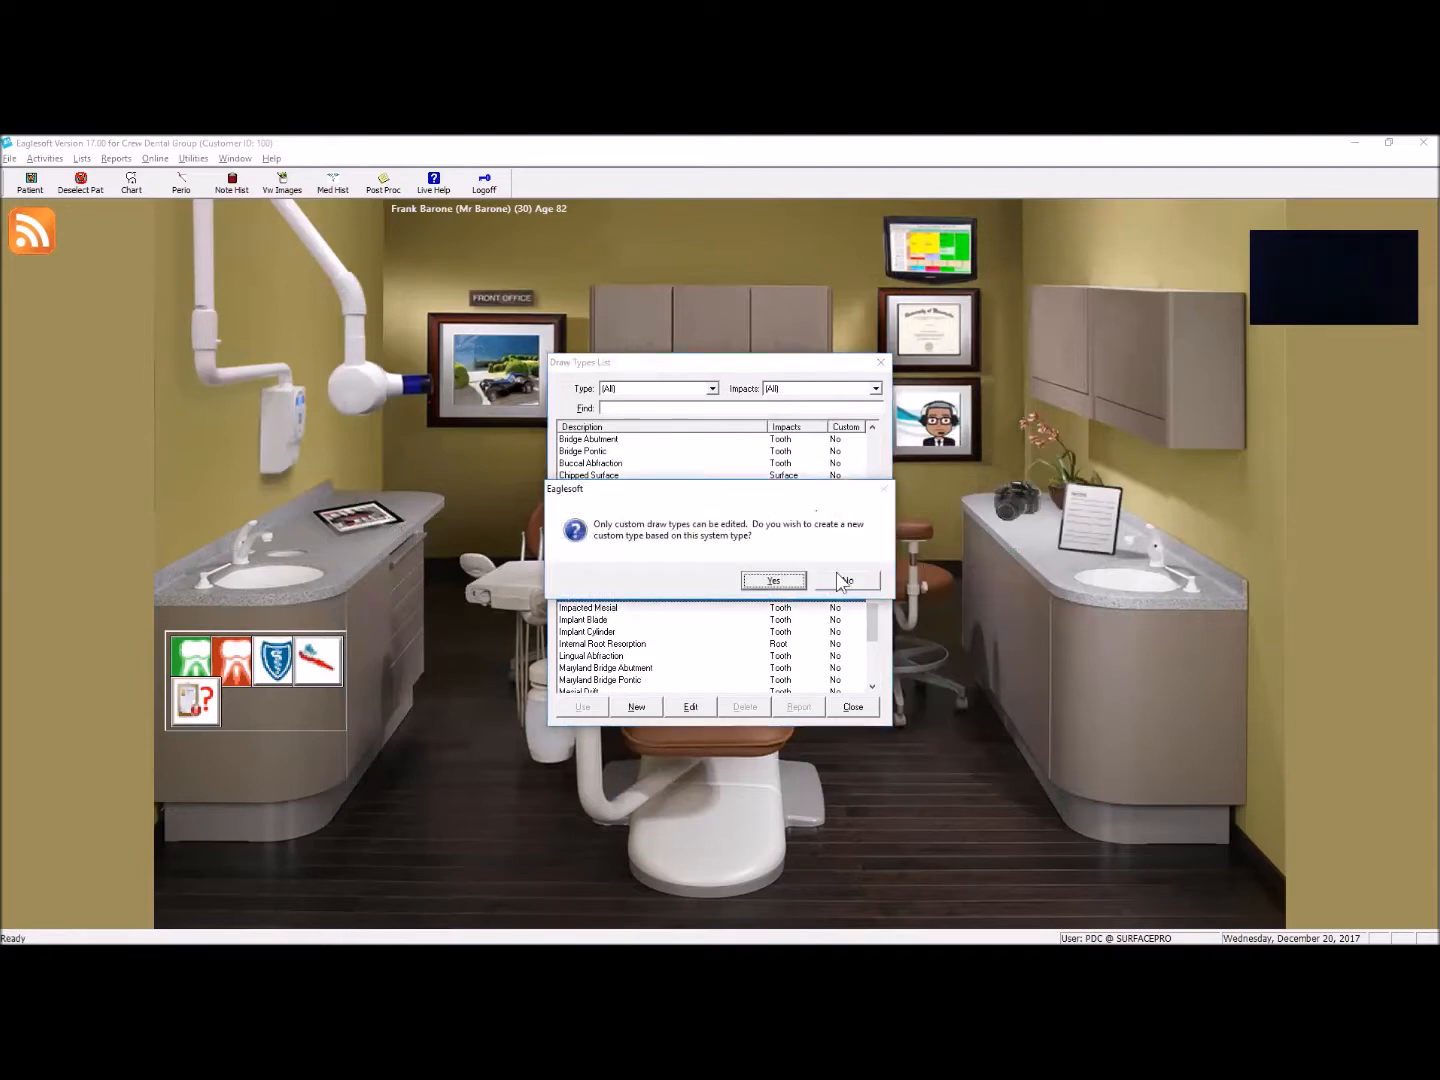
click(773, 581)
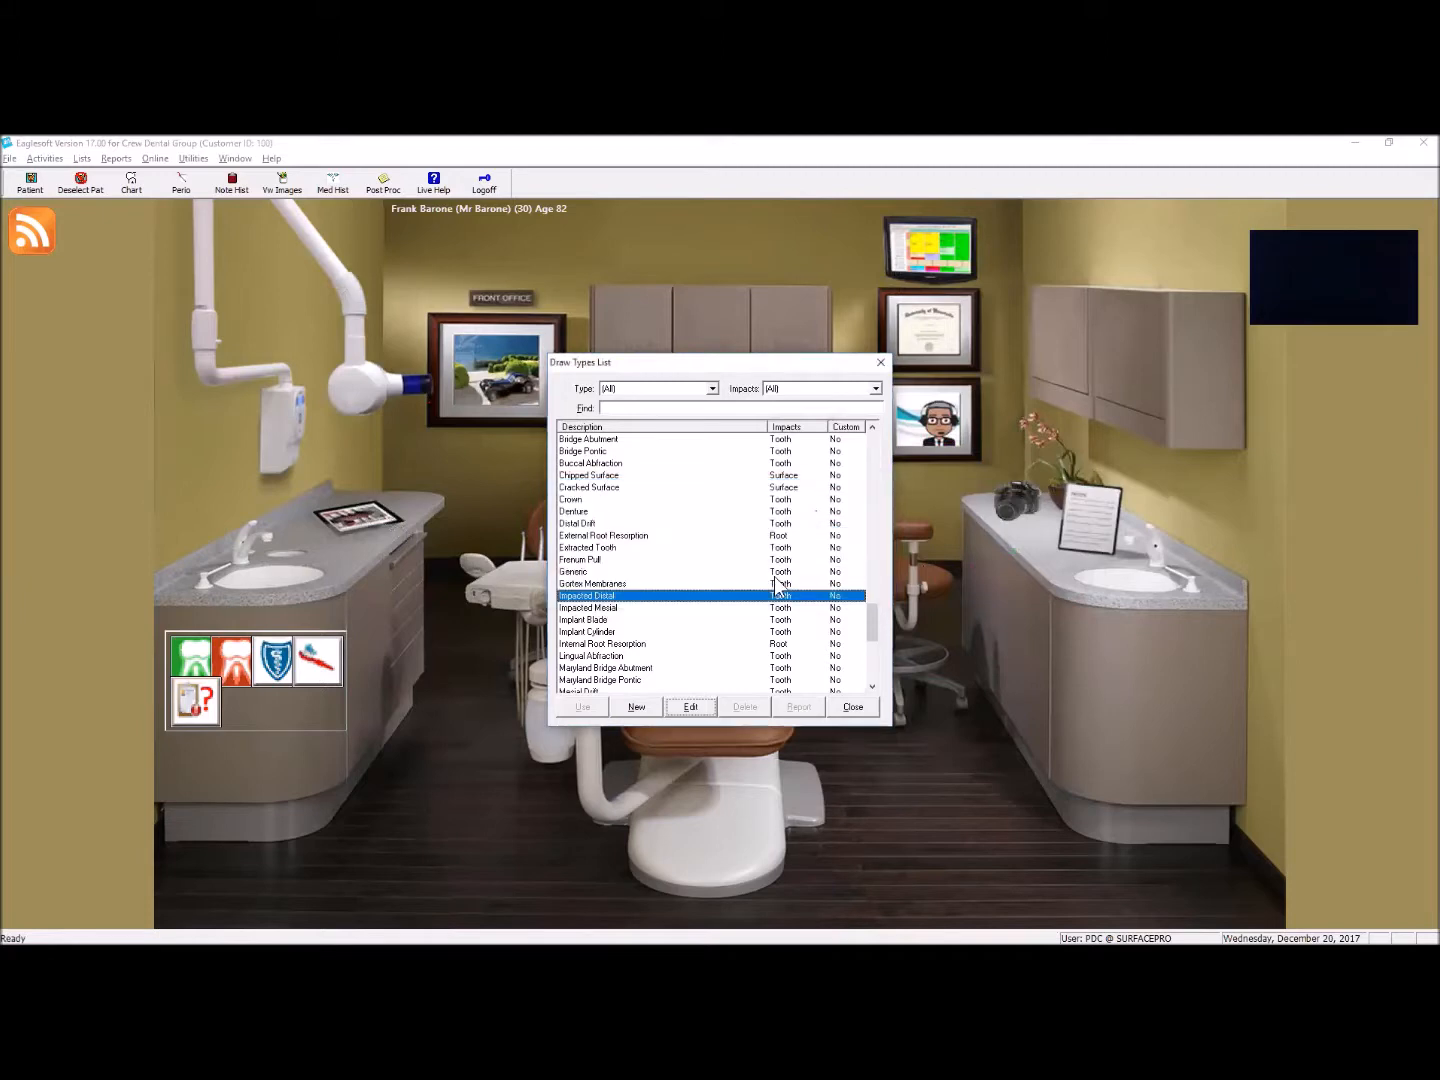
click(707, 430)
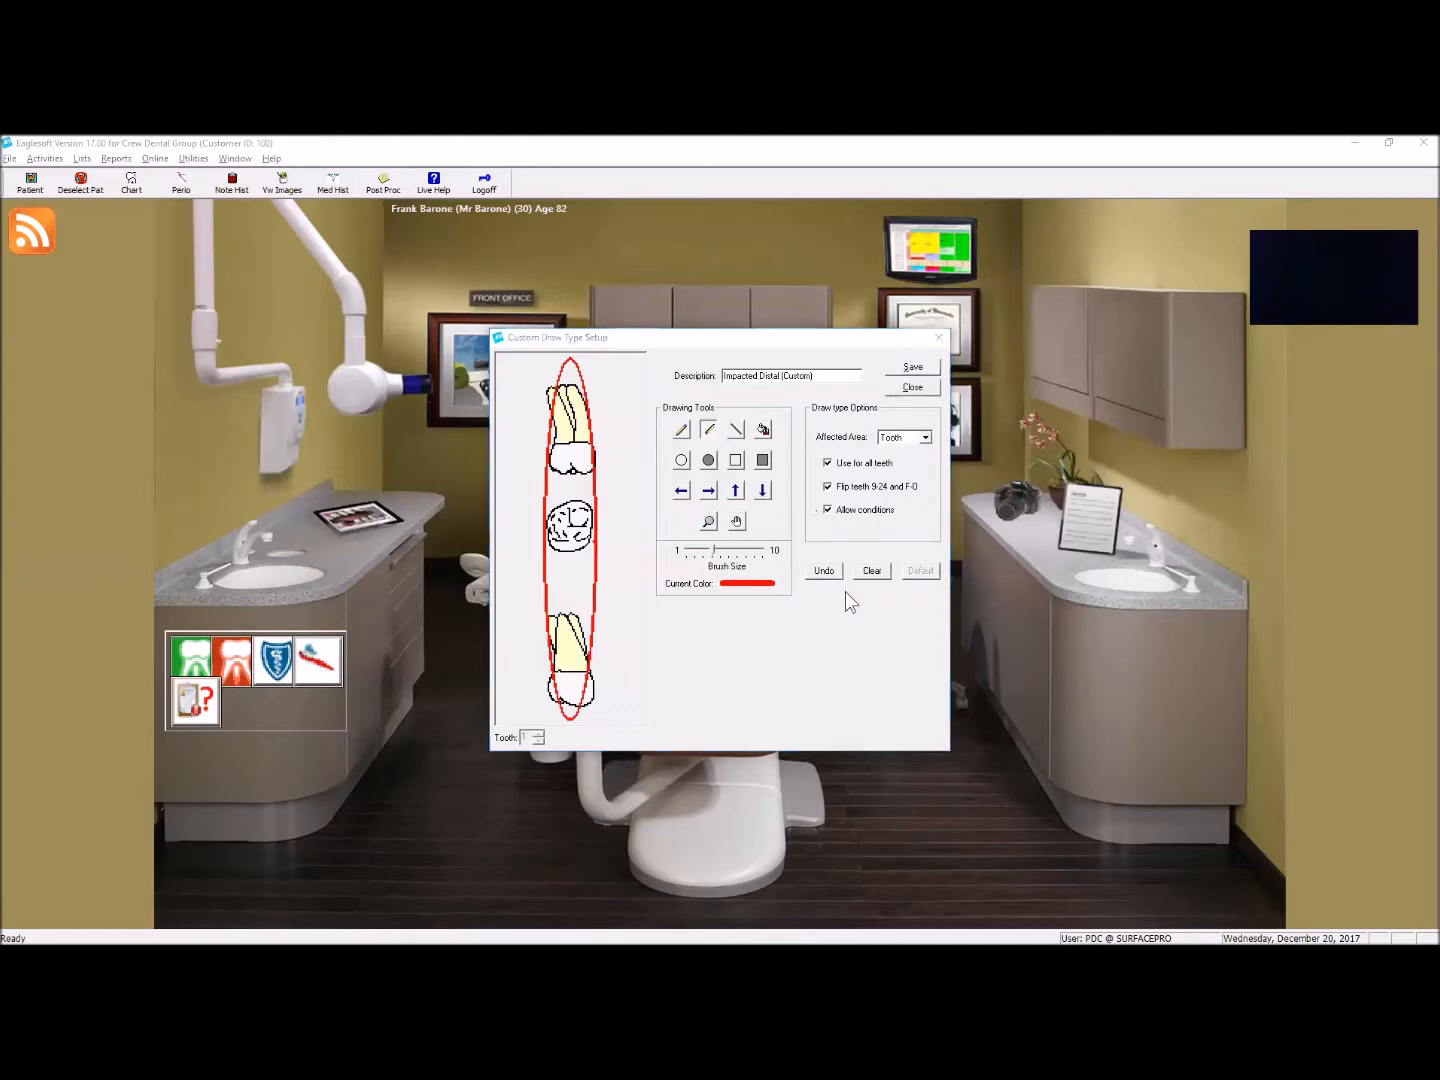
click(914, 387)
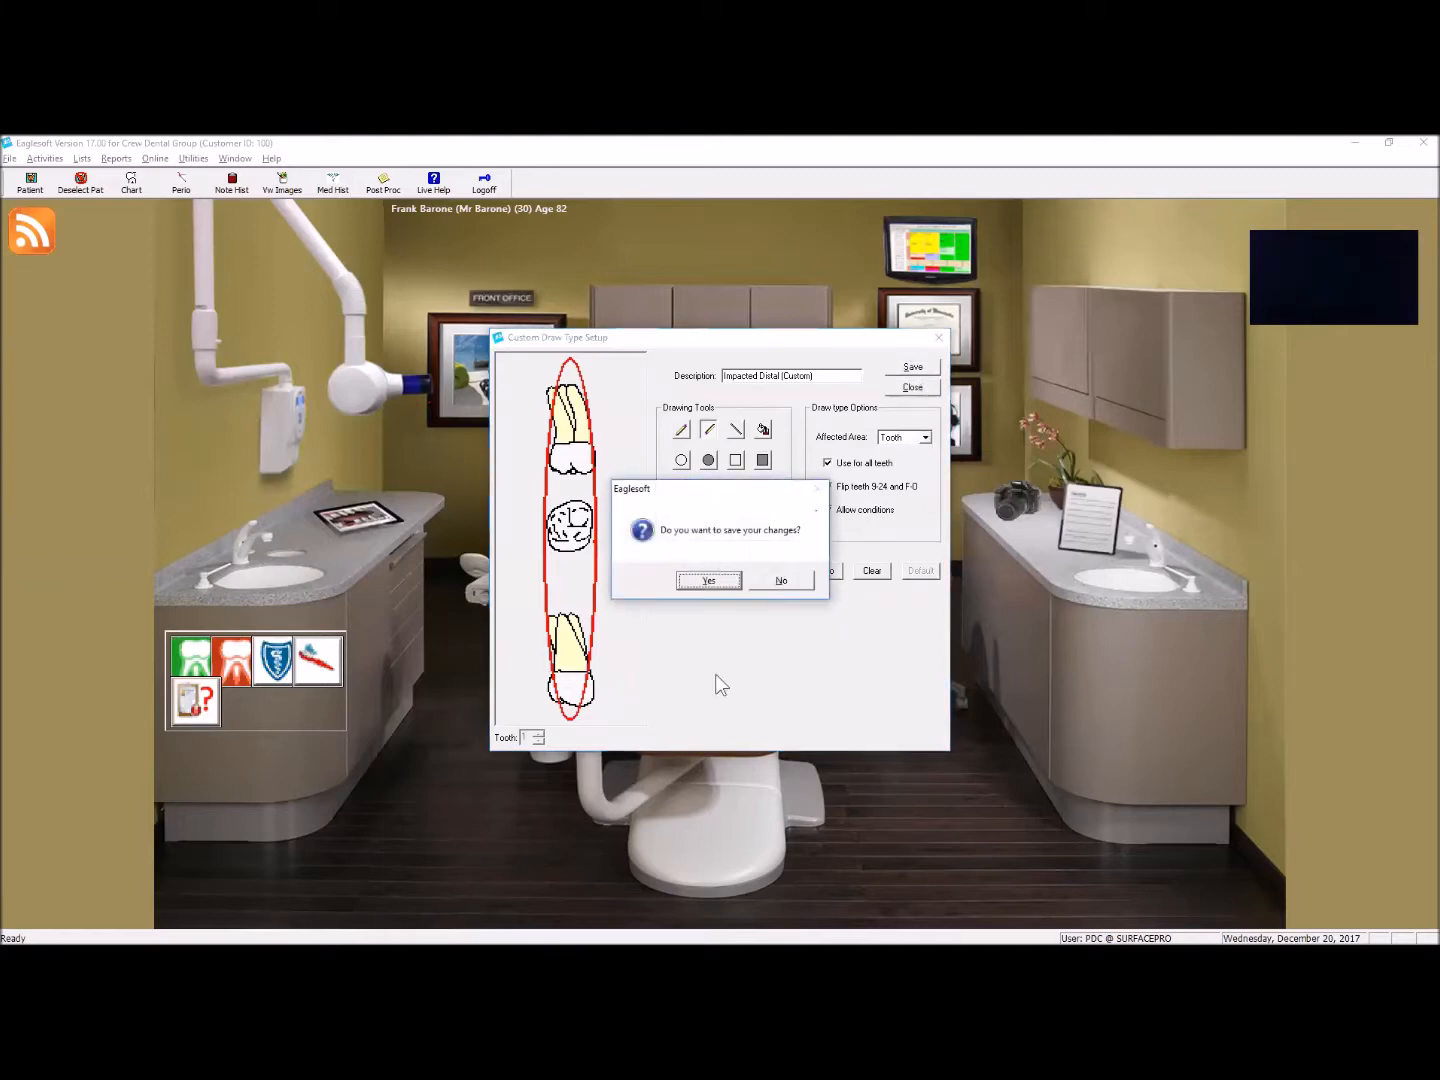
click(773, 580)
click(876, 706)
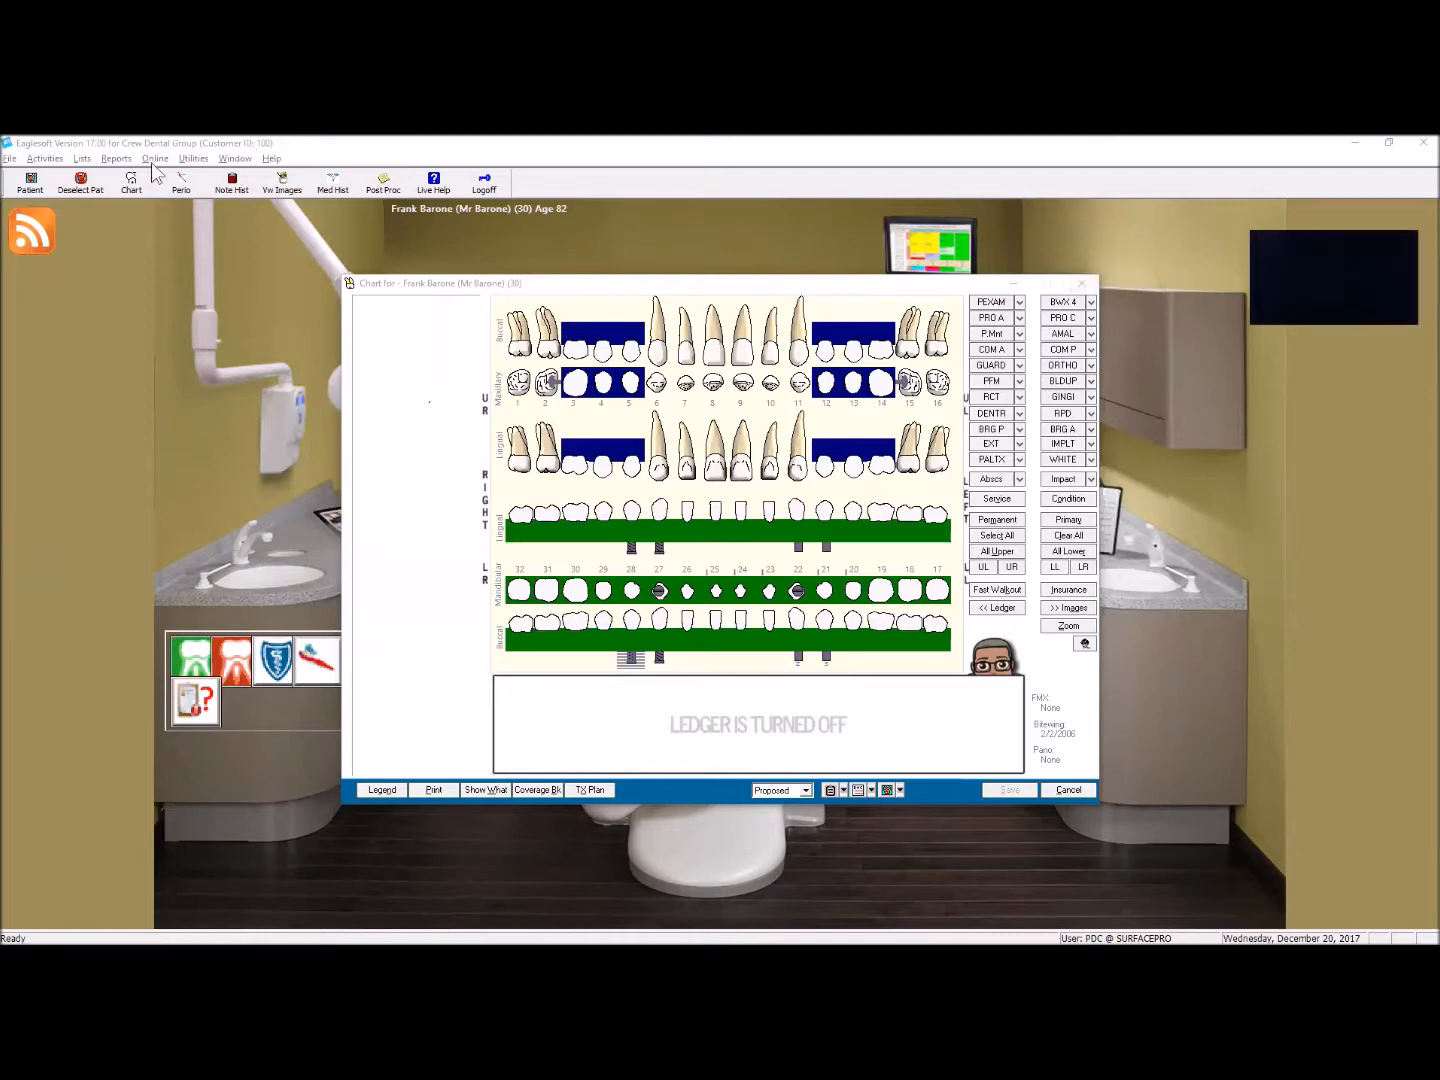
Step: Find the system Bone Graft type in the draw types list and start a custom draw type based on it
click(80, 158)
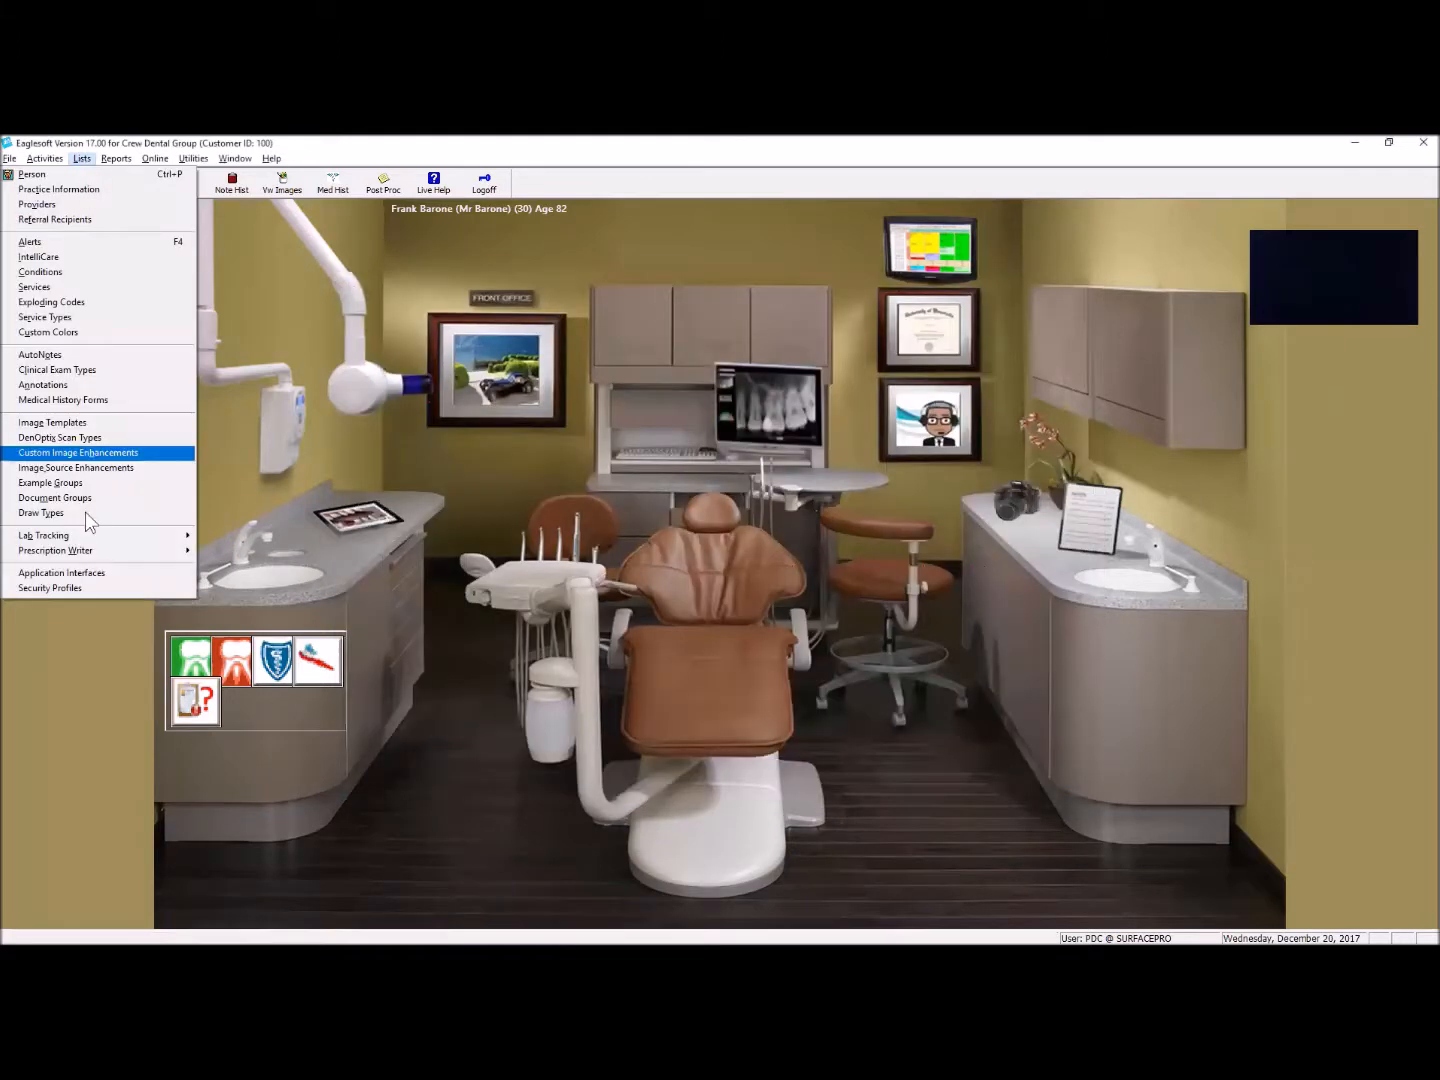
click(159, 509)
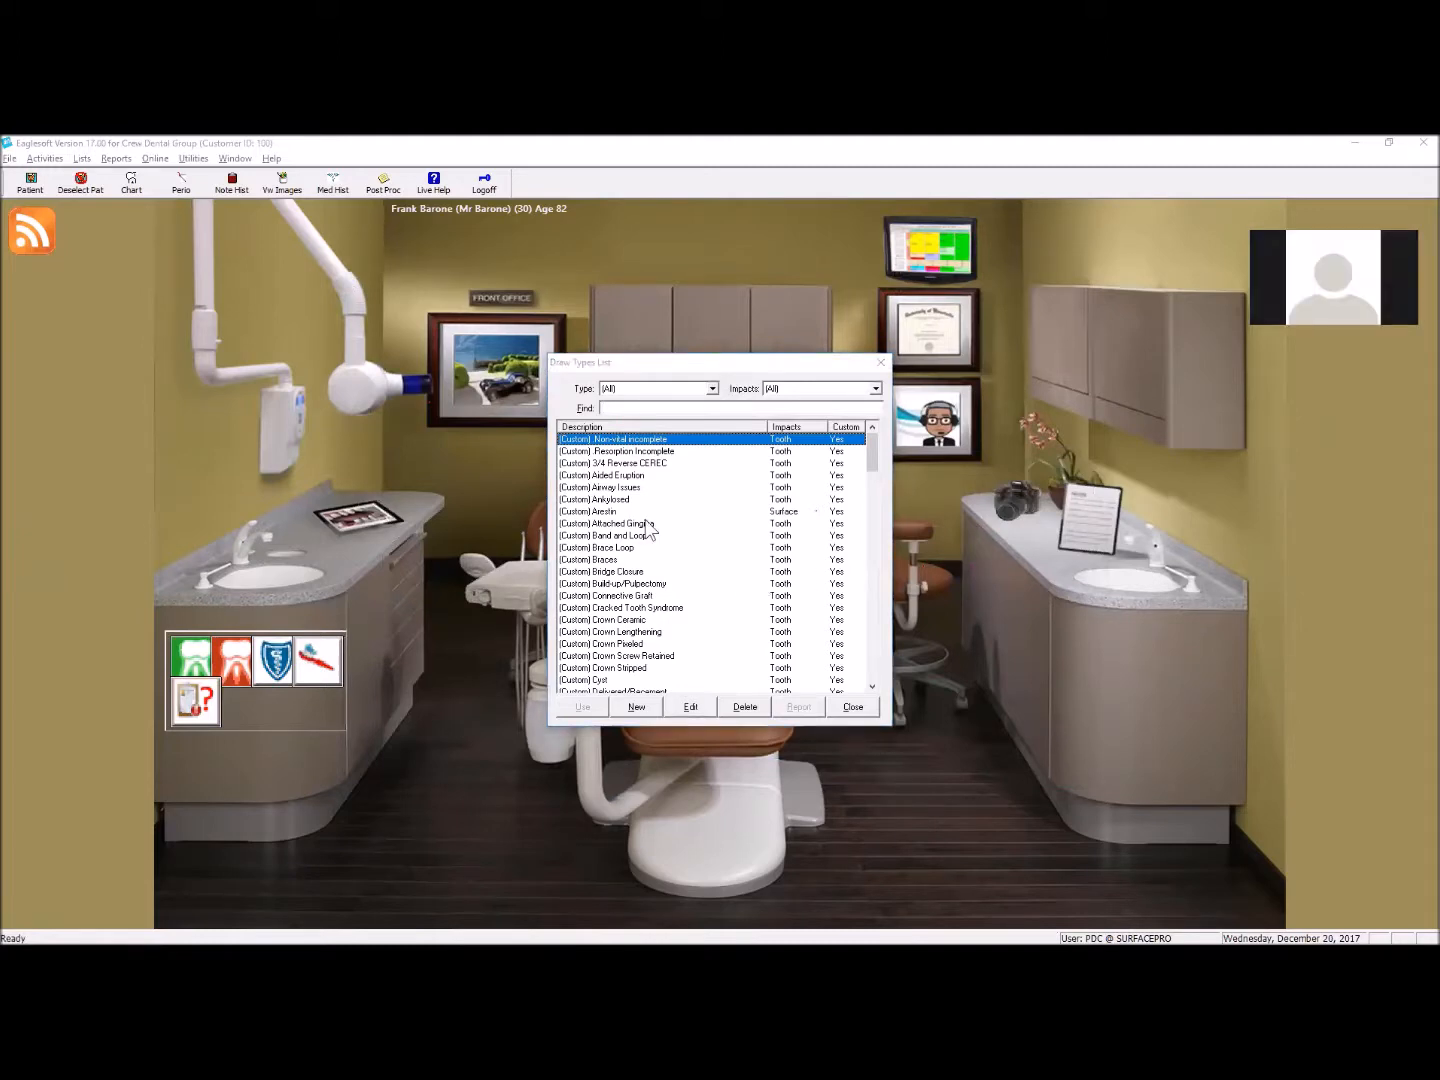
scroll(668, 544, down, 15)
scroll(679, 579, down, 6)
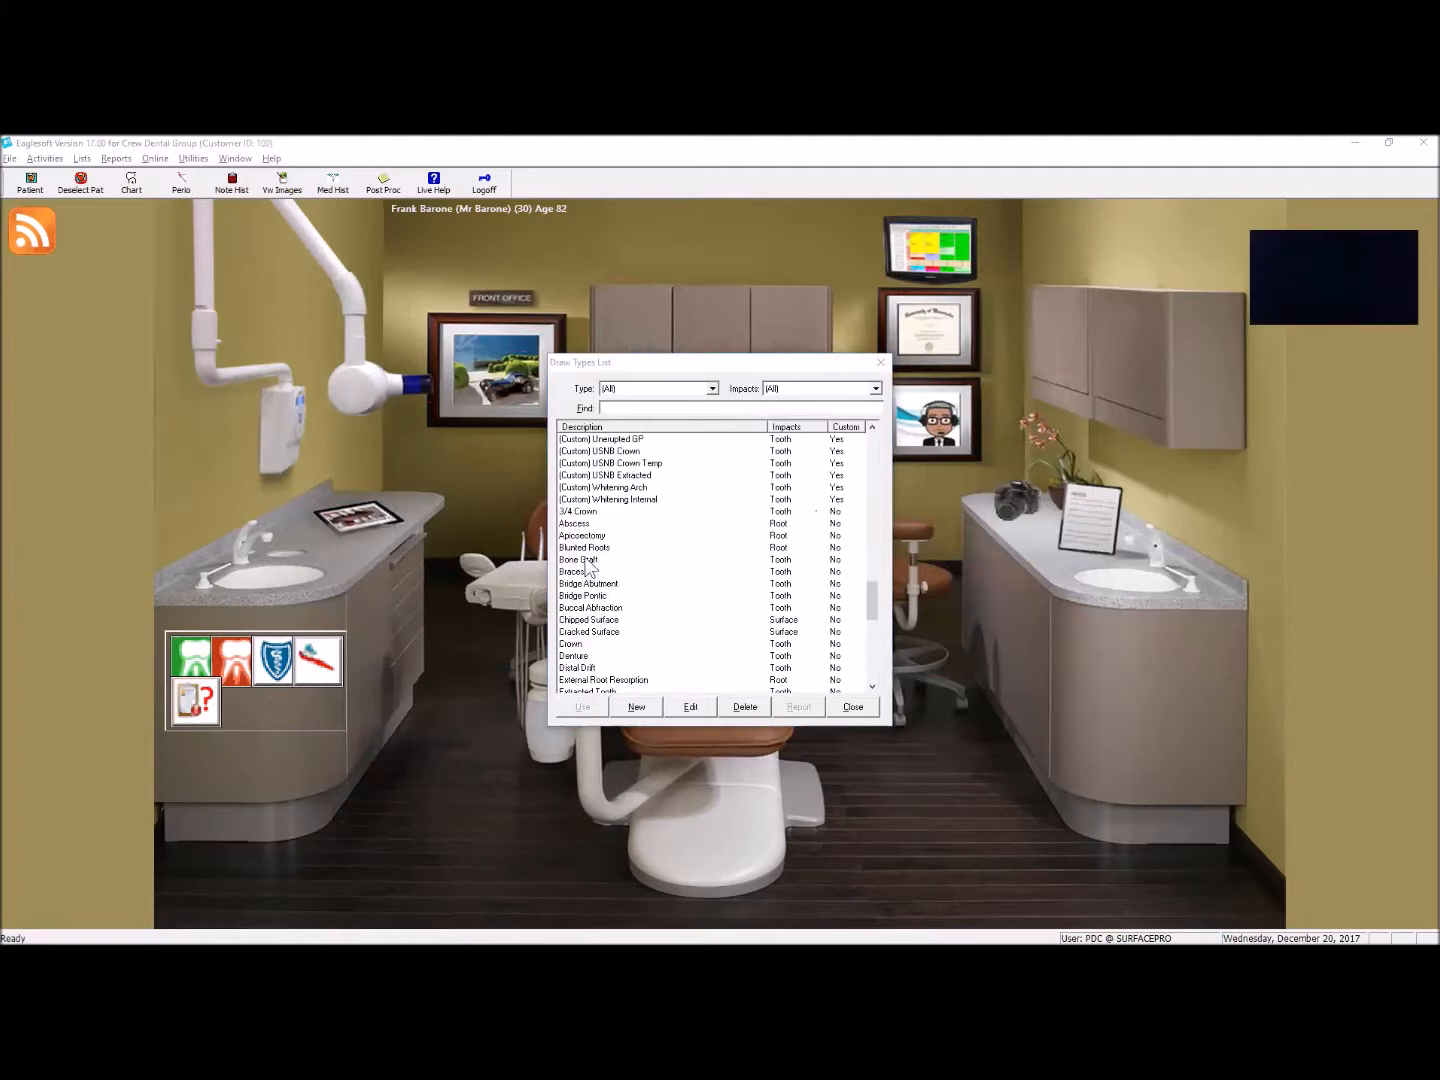
click(588, 562)
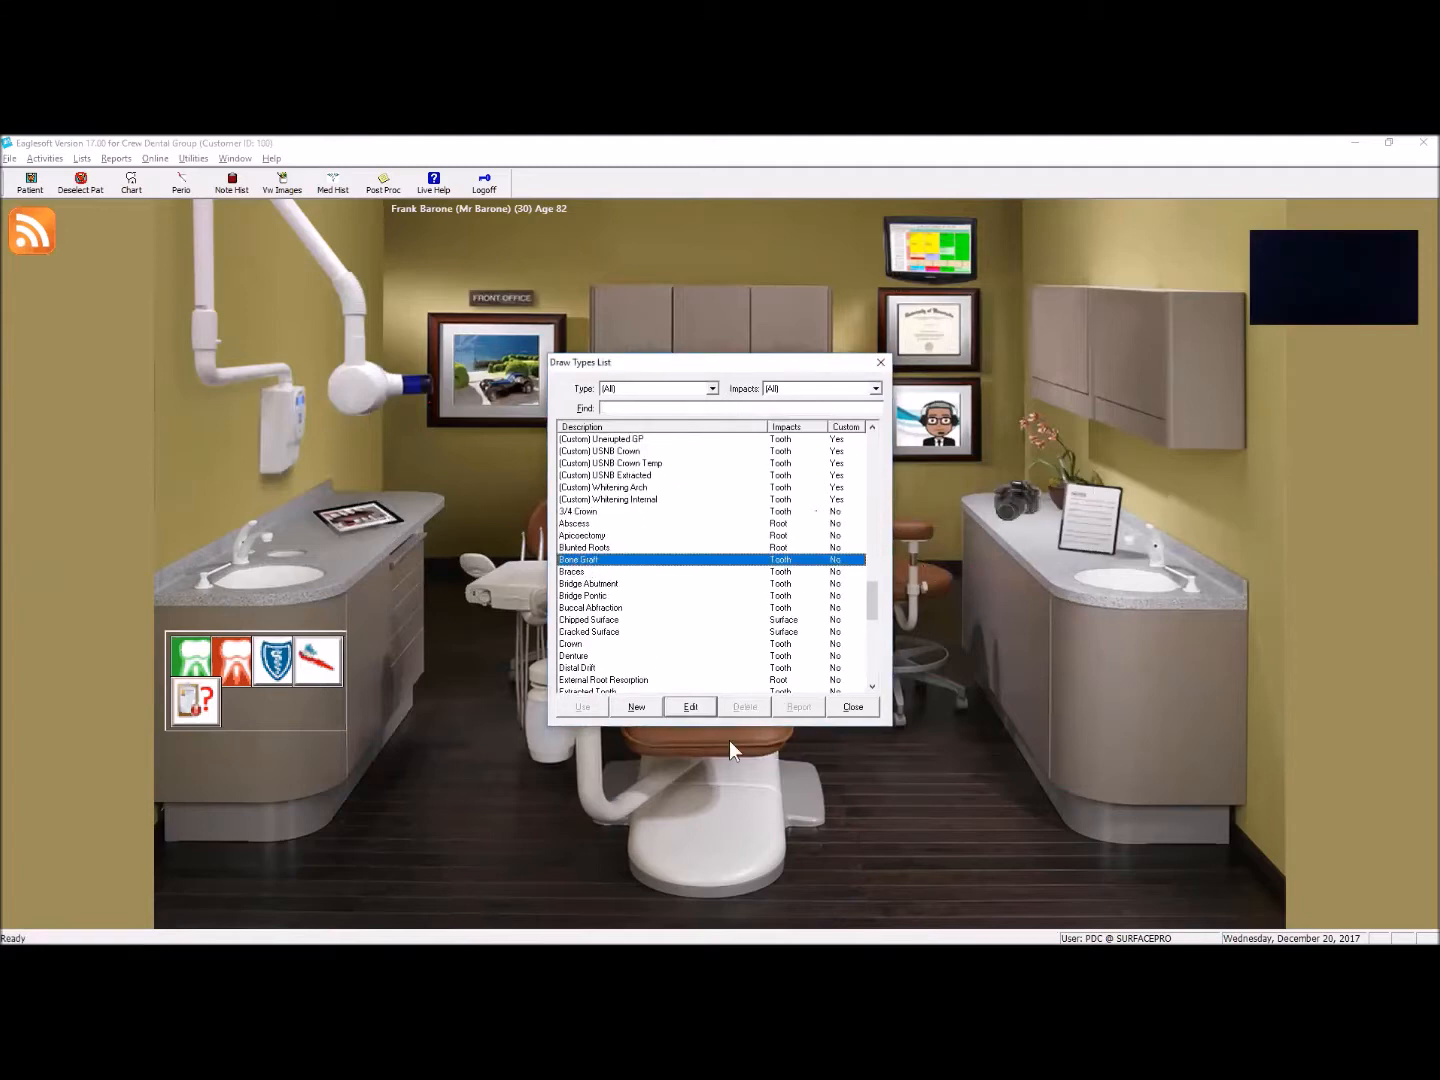
click(689, 707)
click(774, 581)
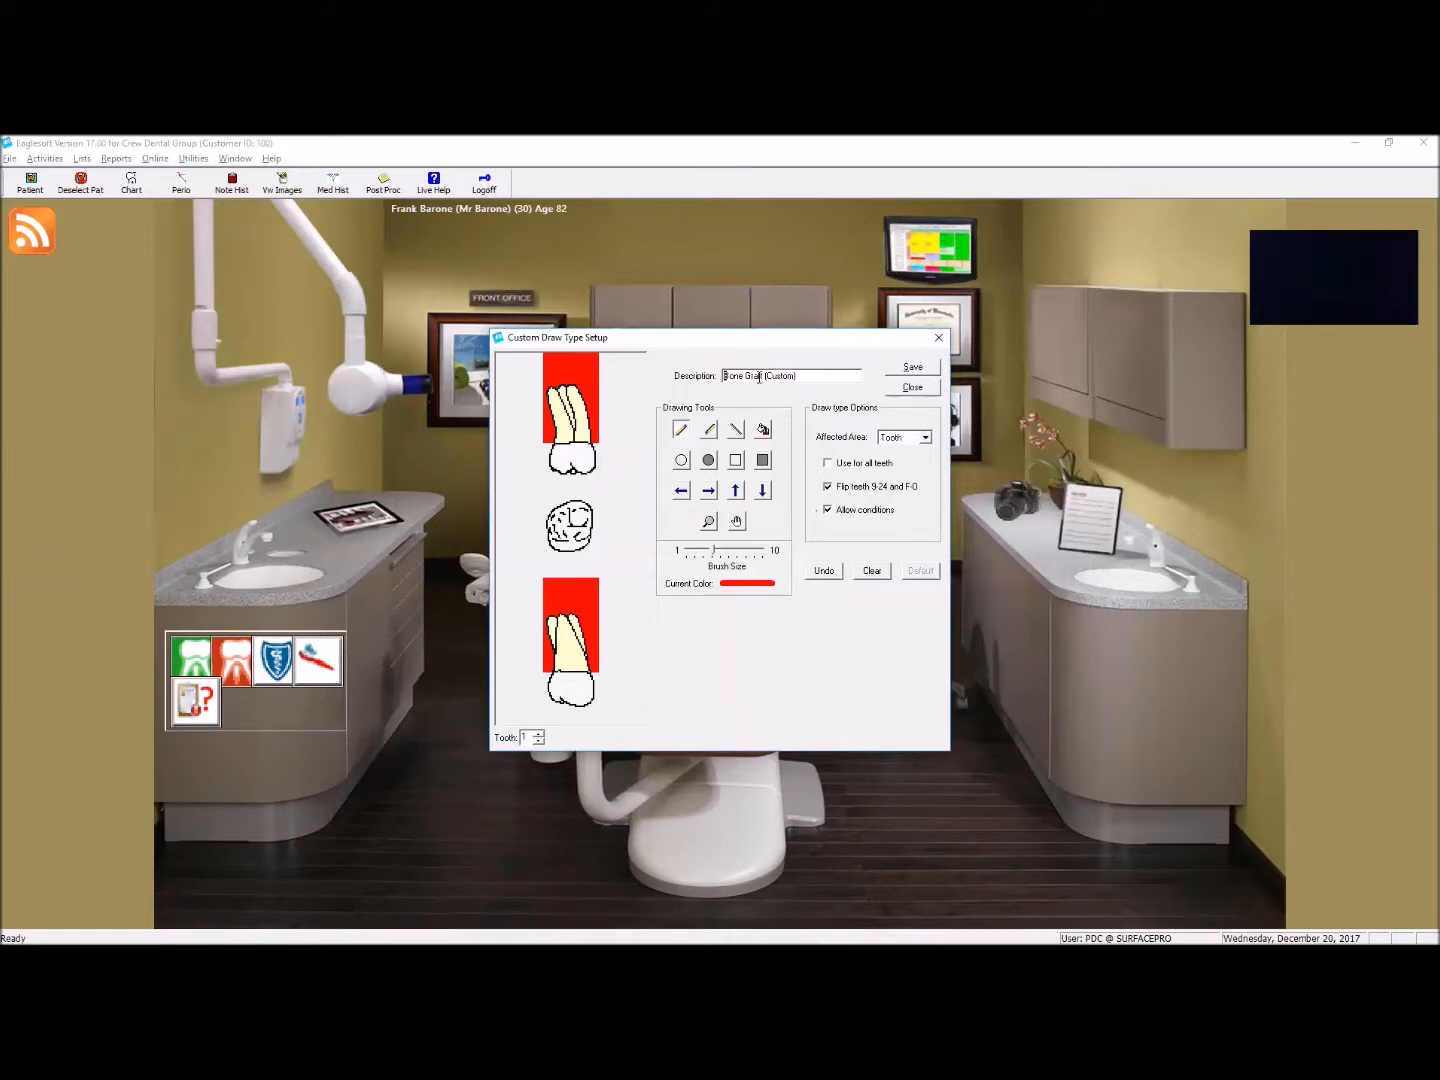
Step: Change the description of the bone graft copy to (Custom) SRP
drag(722, 376, 762, 376)
key(Delete)
key(Delete)
click(804, 376)
text(SRP)
Step: Clear the SRP drawing one tooth at a time through tooth 6, and close the draw type without saving
click(538, 734)
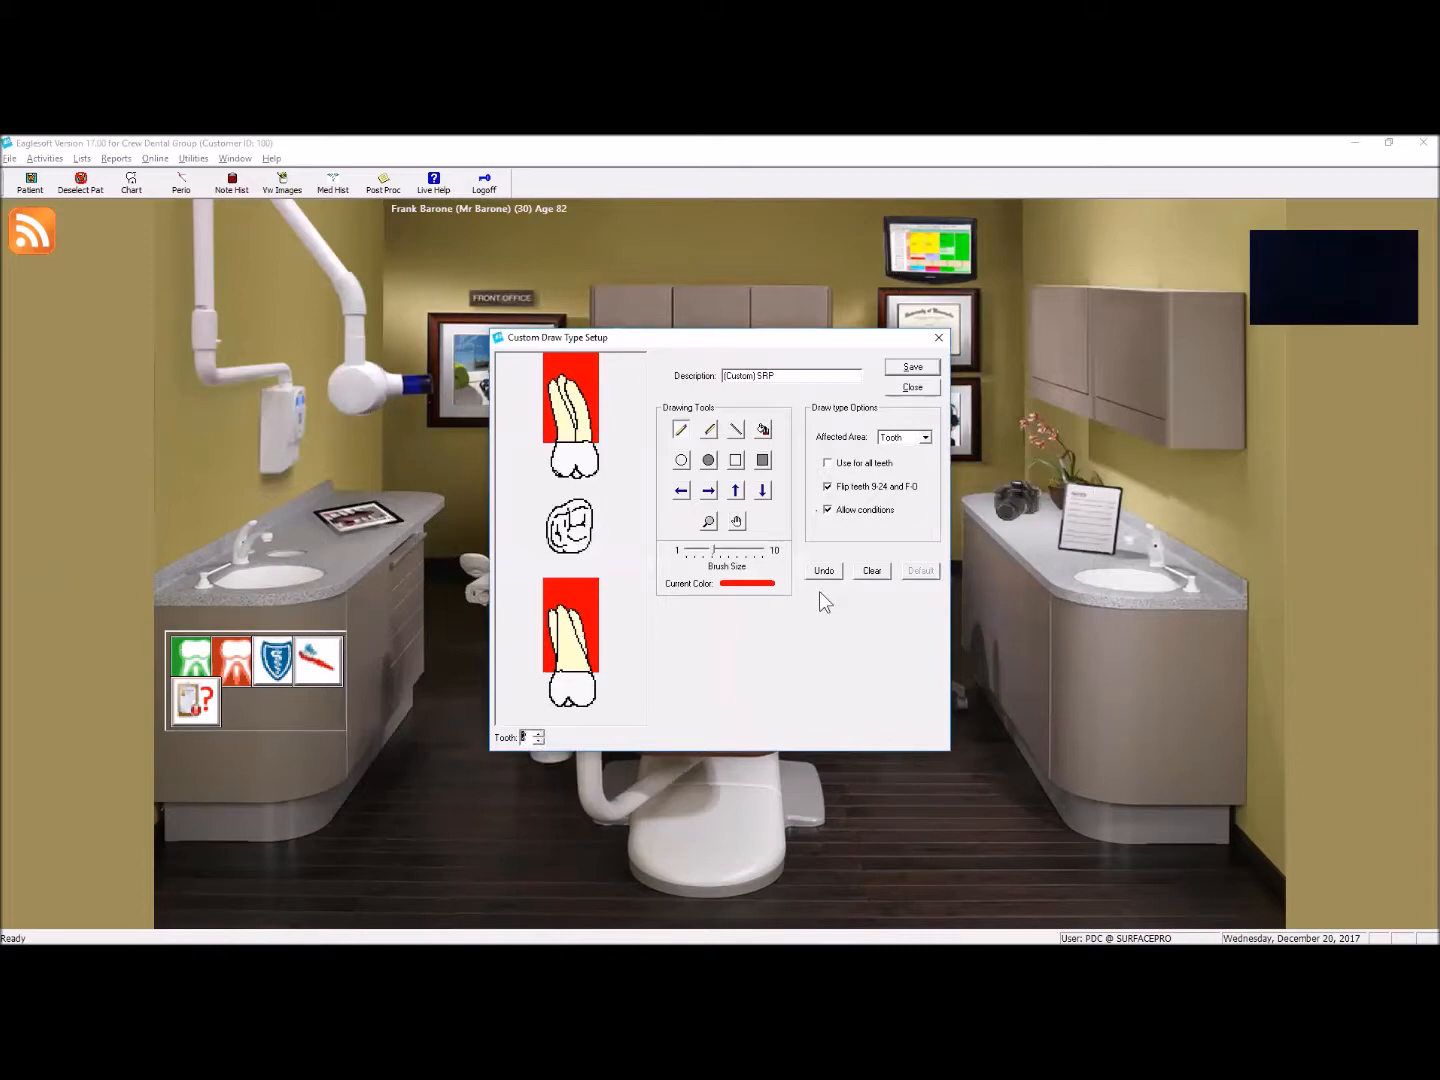
click(884, 576)
click(538, 732)
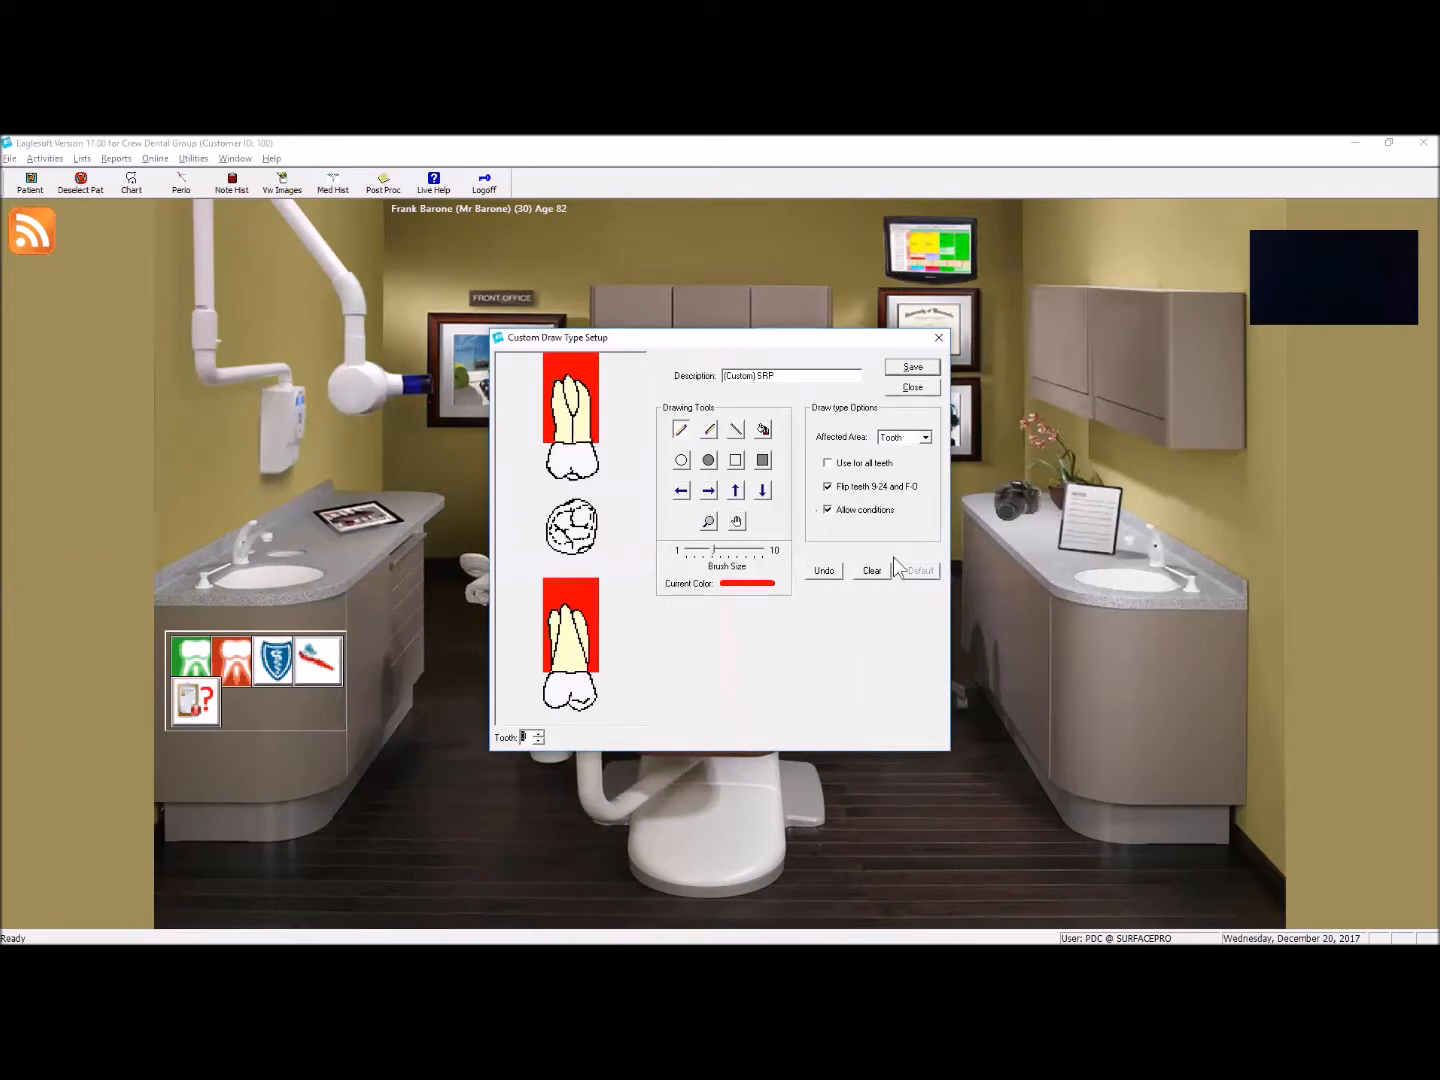
click(871, 571)
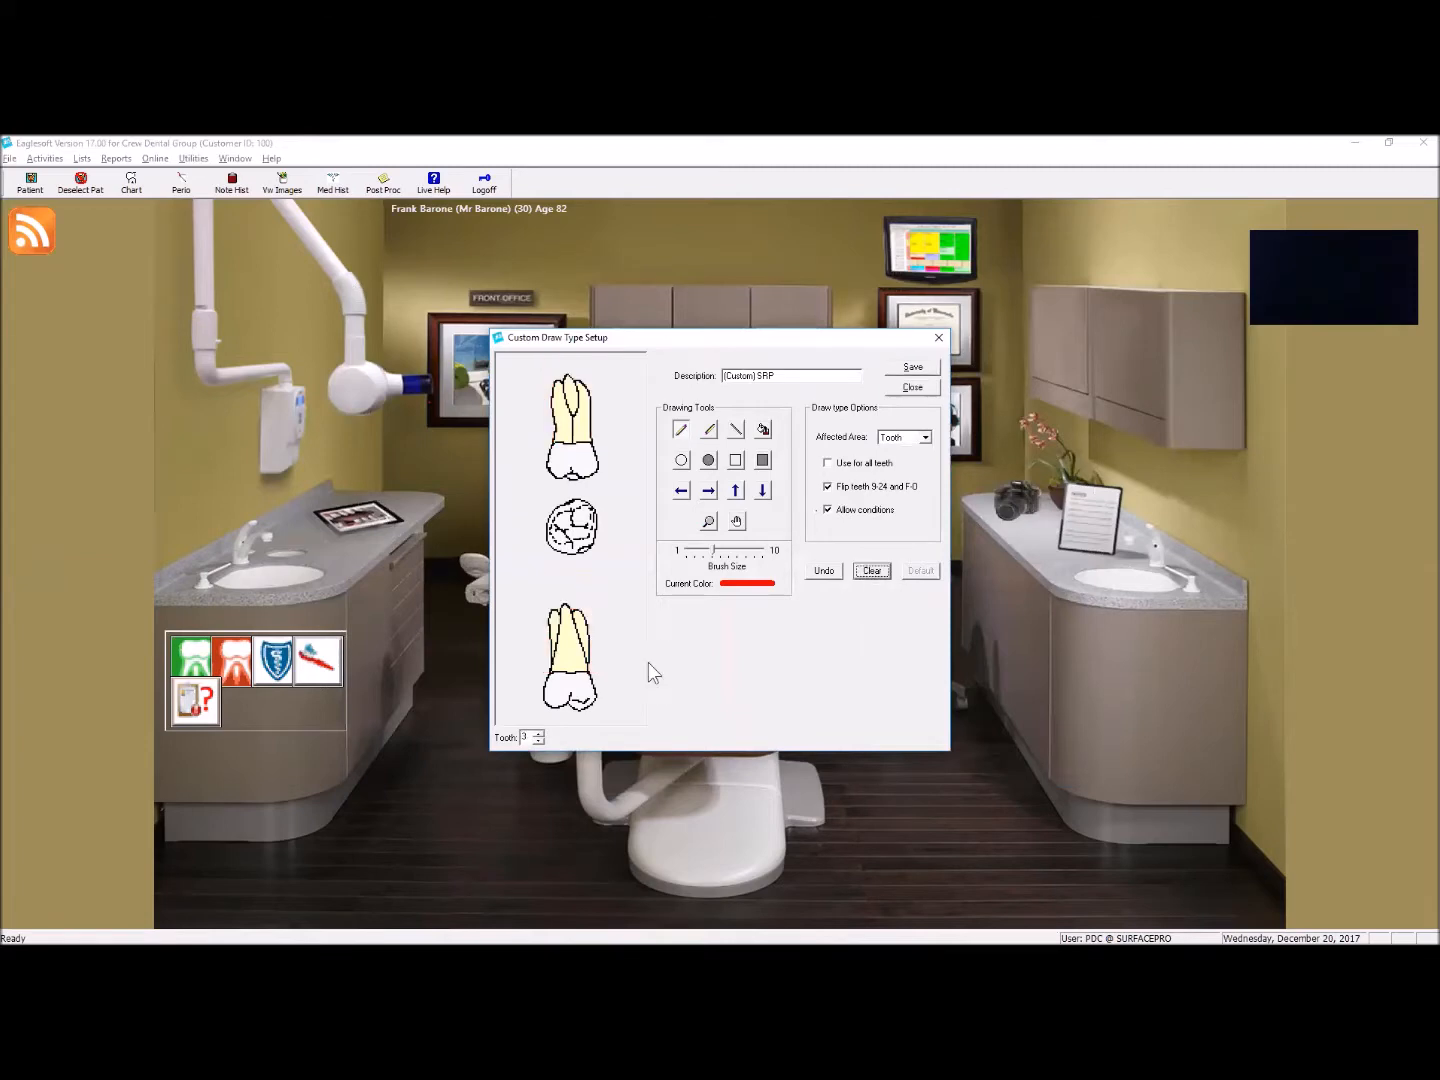
click(538, 733)
click(876, 575)
click(538, 734)
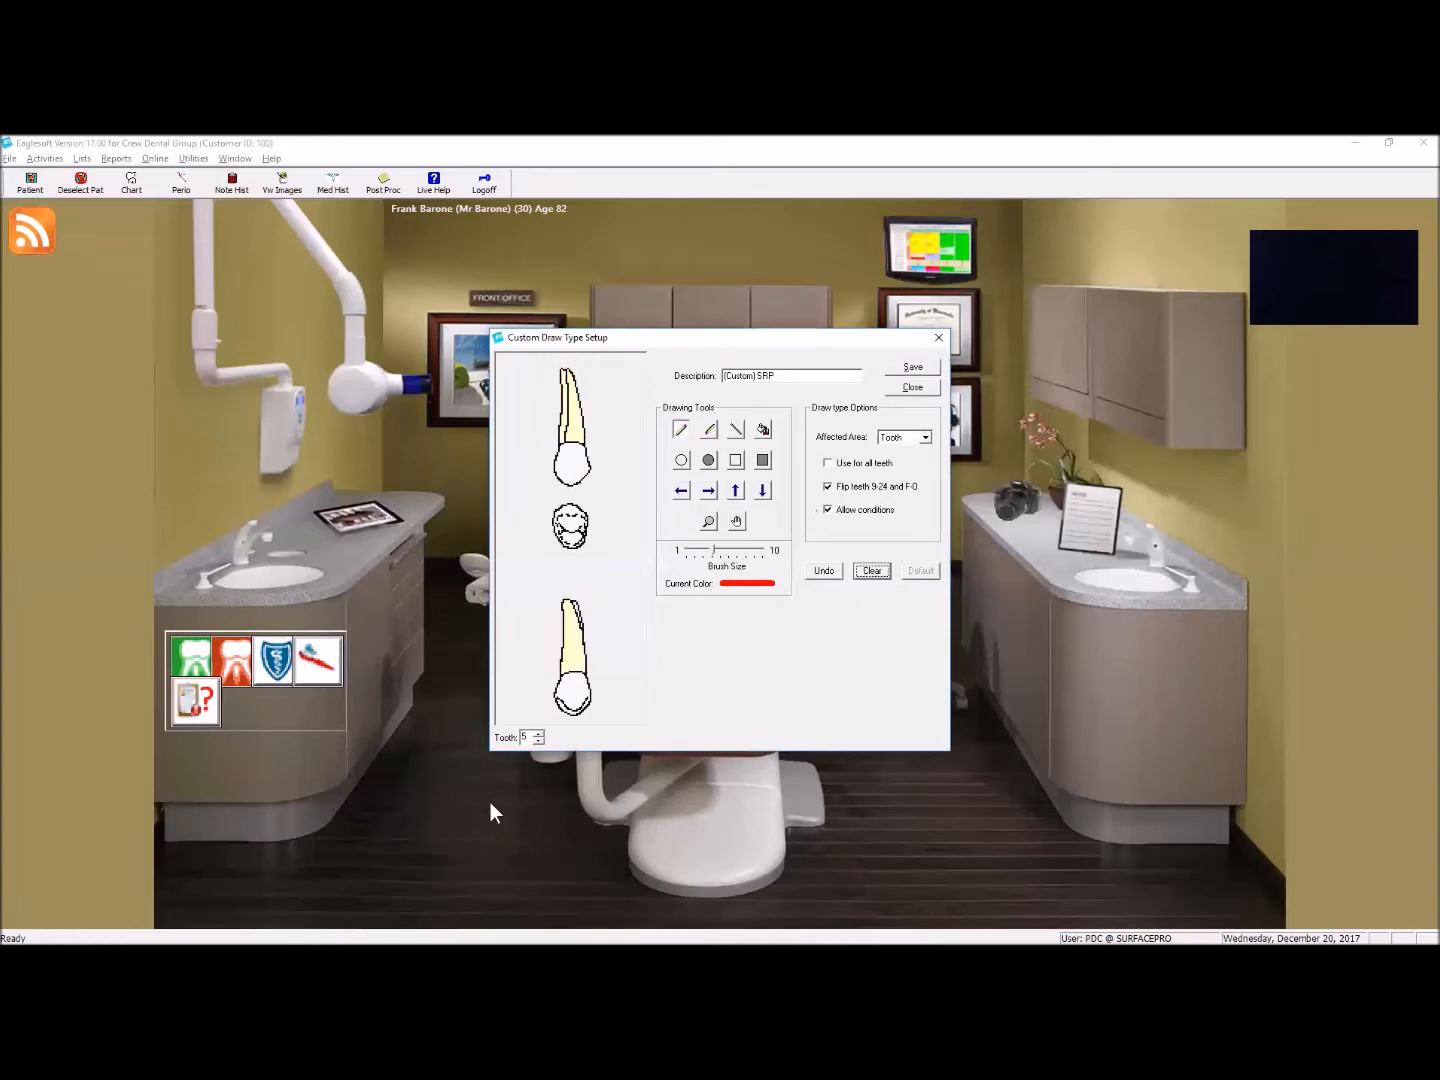
click(538, 733)
click(873, 571)
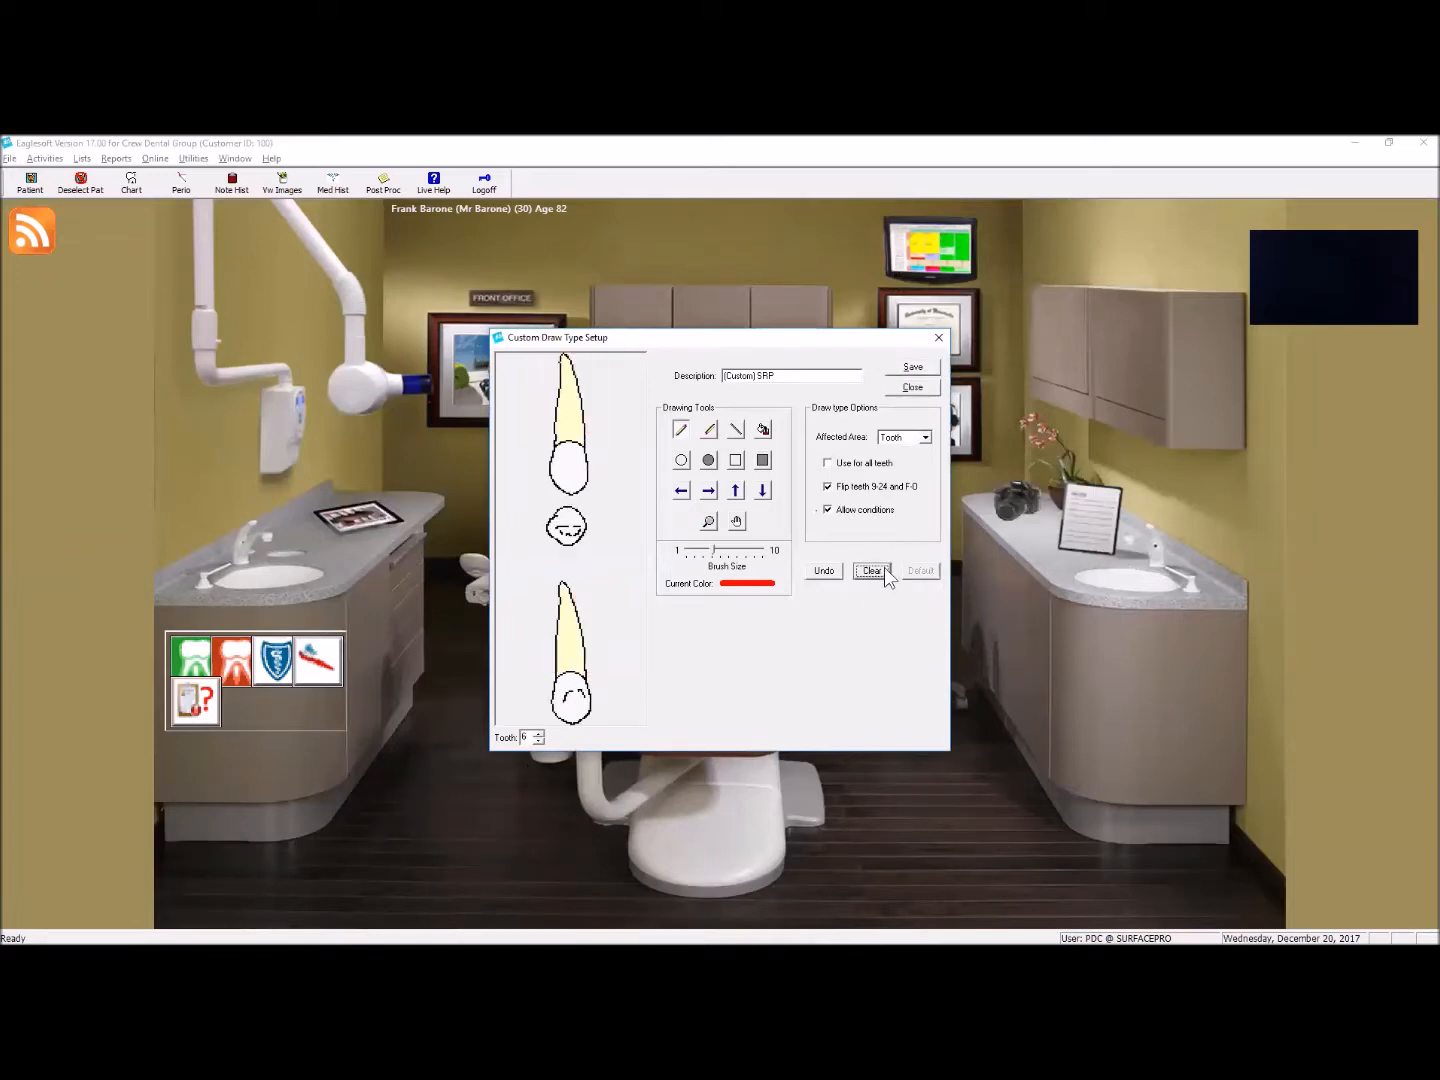
click(921, 386)
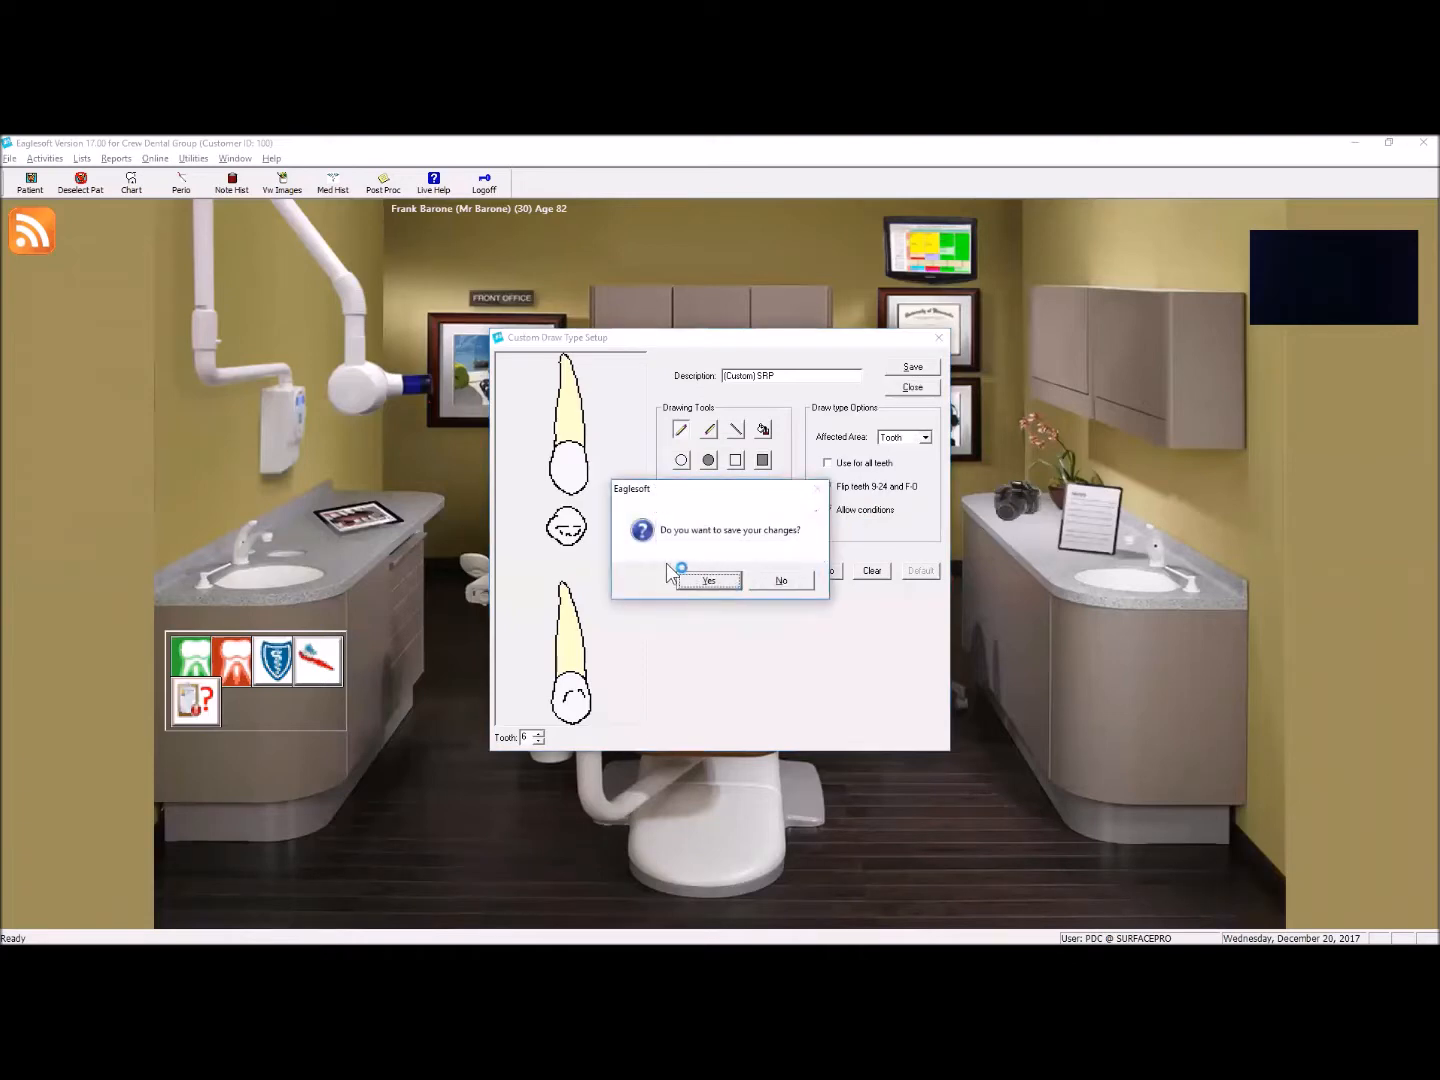
click(781, 581)
Step: Open the (Custom) SRP - Solid draw type, examine its drawings on tooth 1 through tooth 32, and close the list
click(607, 524)
scroll(644, 516, up, 4)
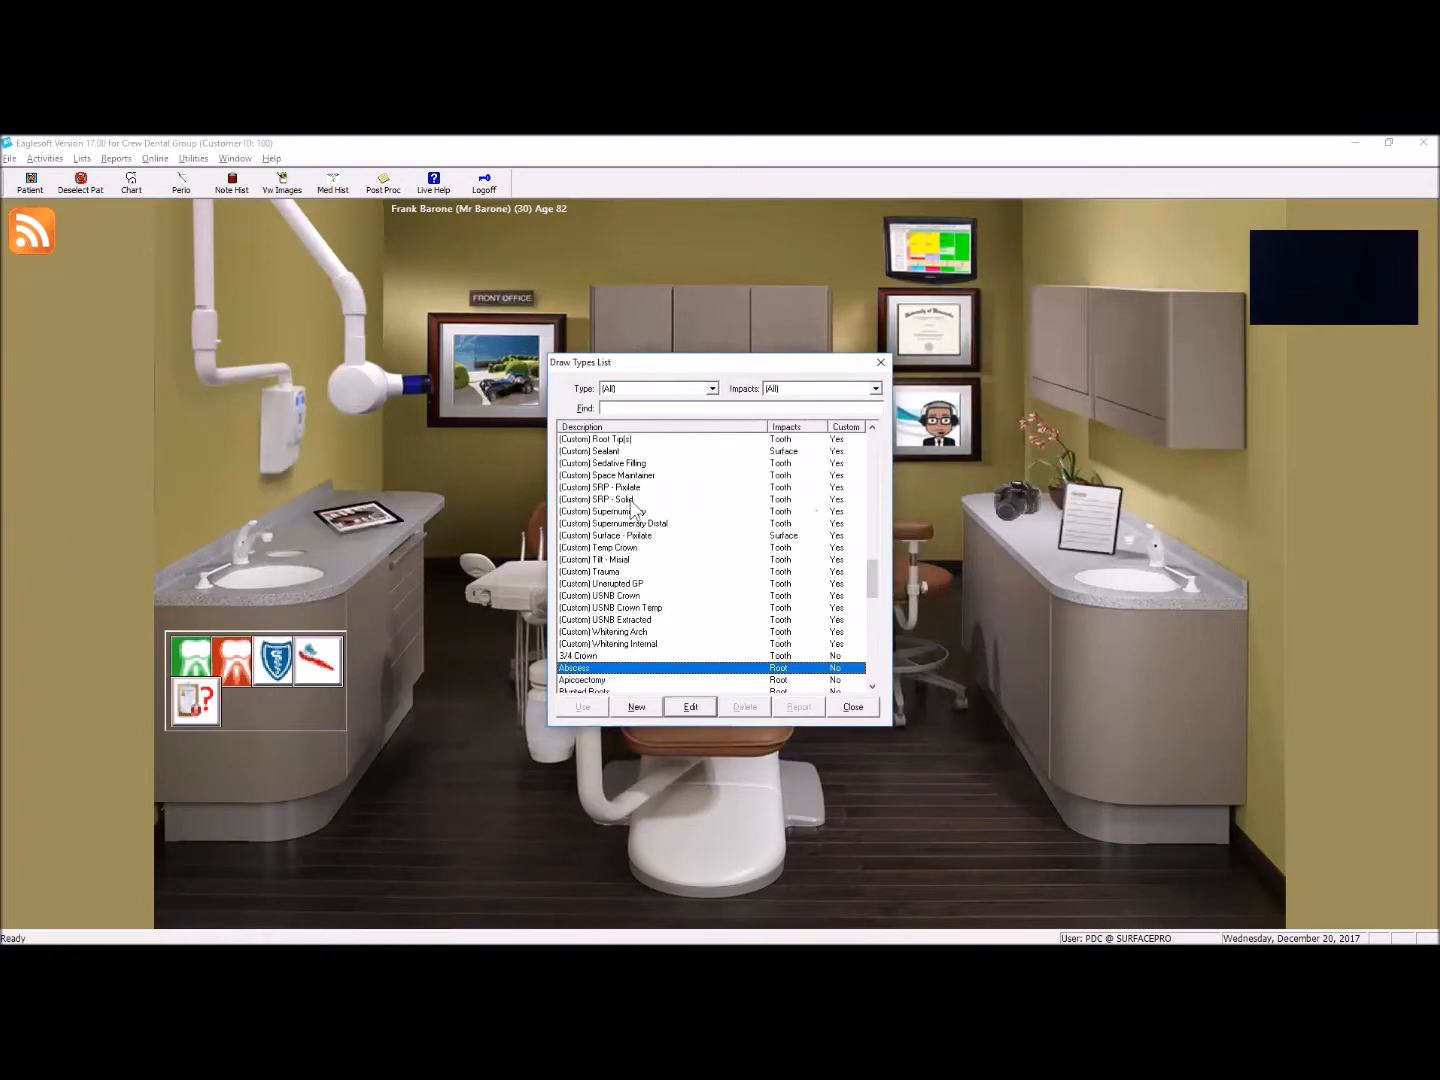
click(636, 500)
click(690, 706)
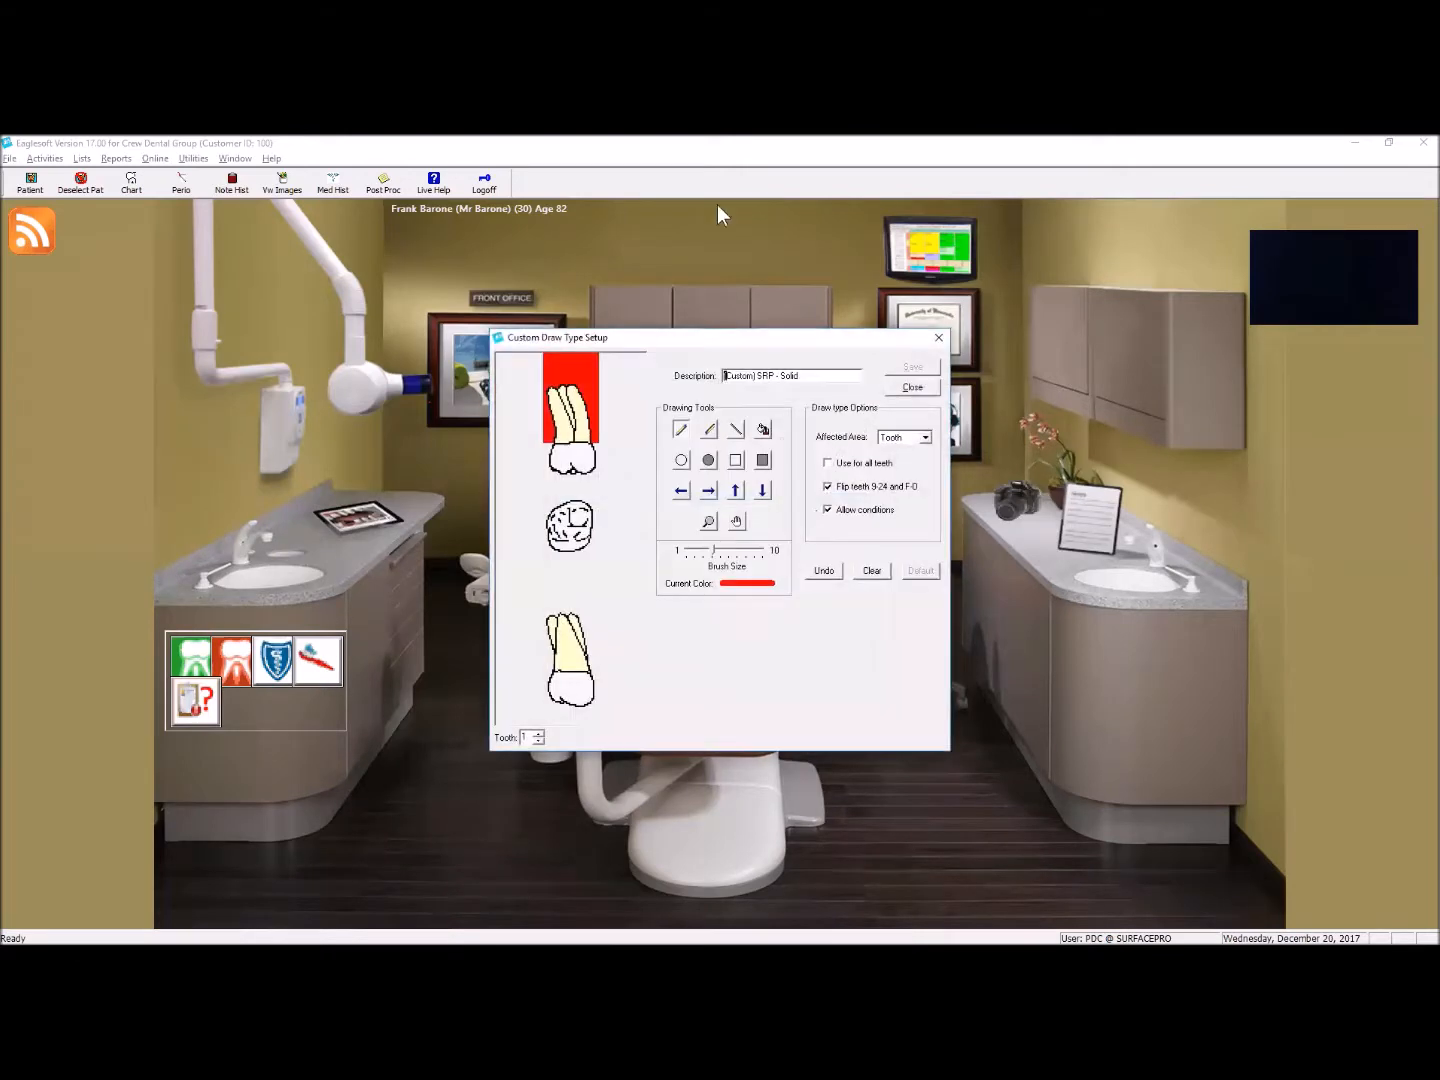
click(538, 733)
click(537, 733)
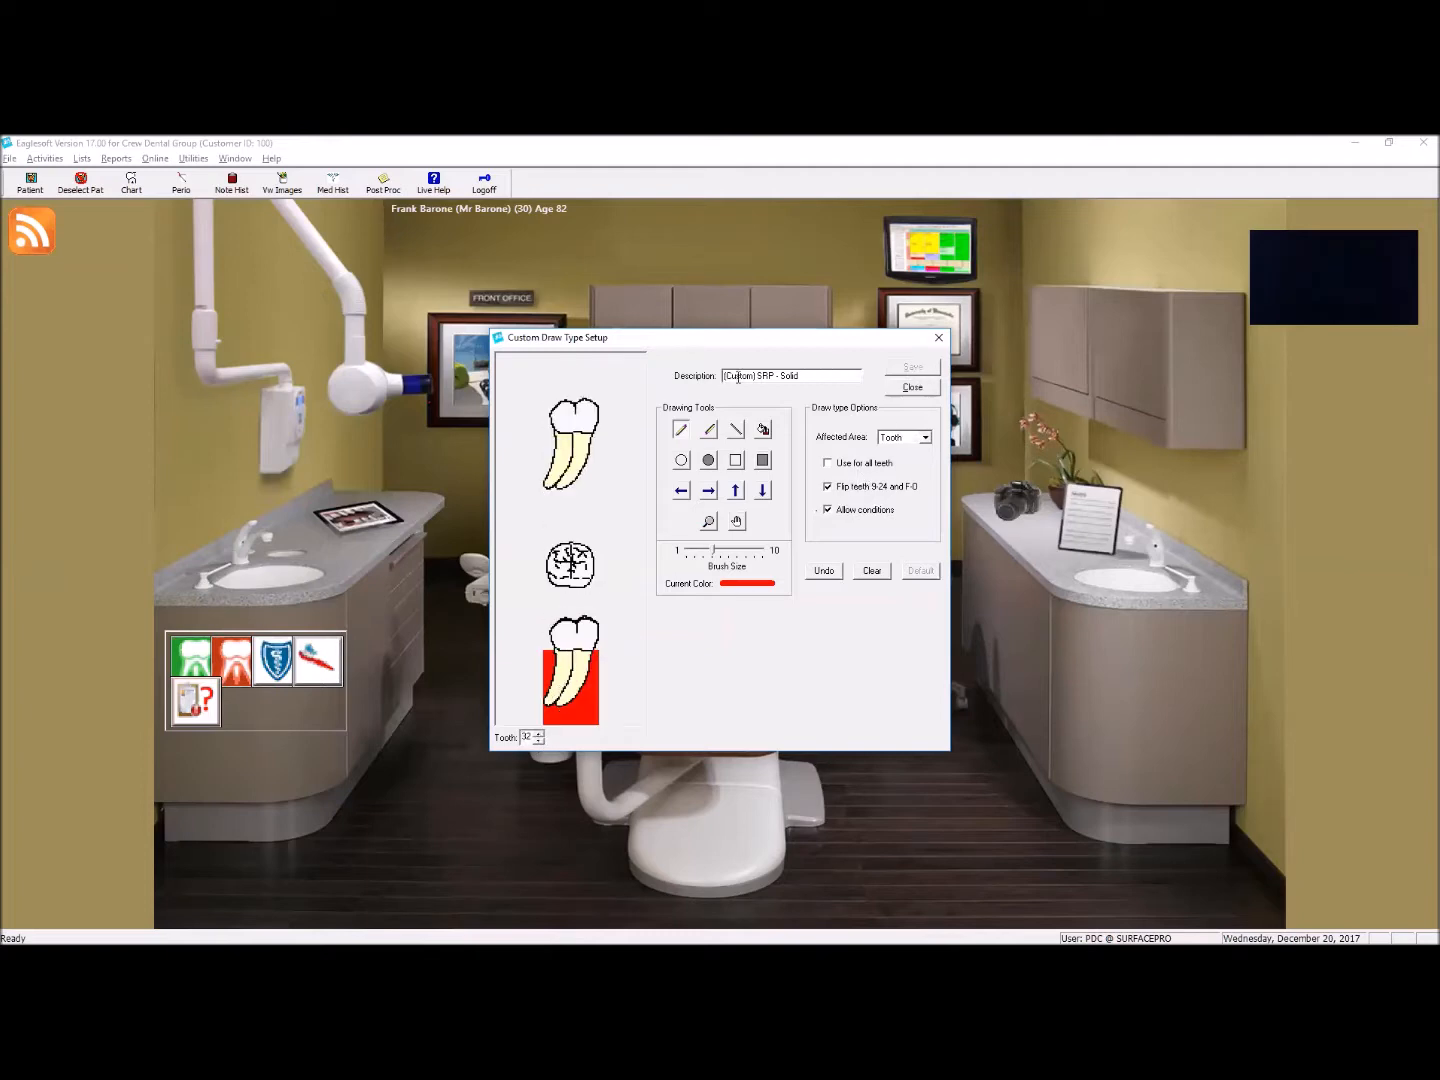
click(912, 389)
click(851, 707)
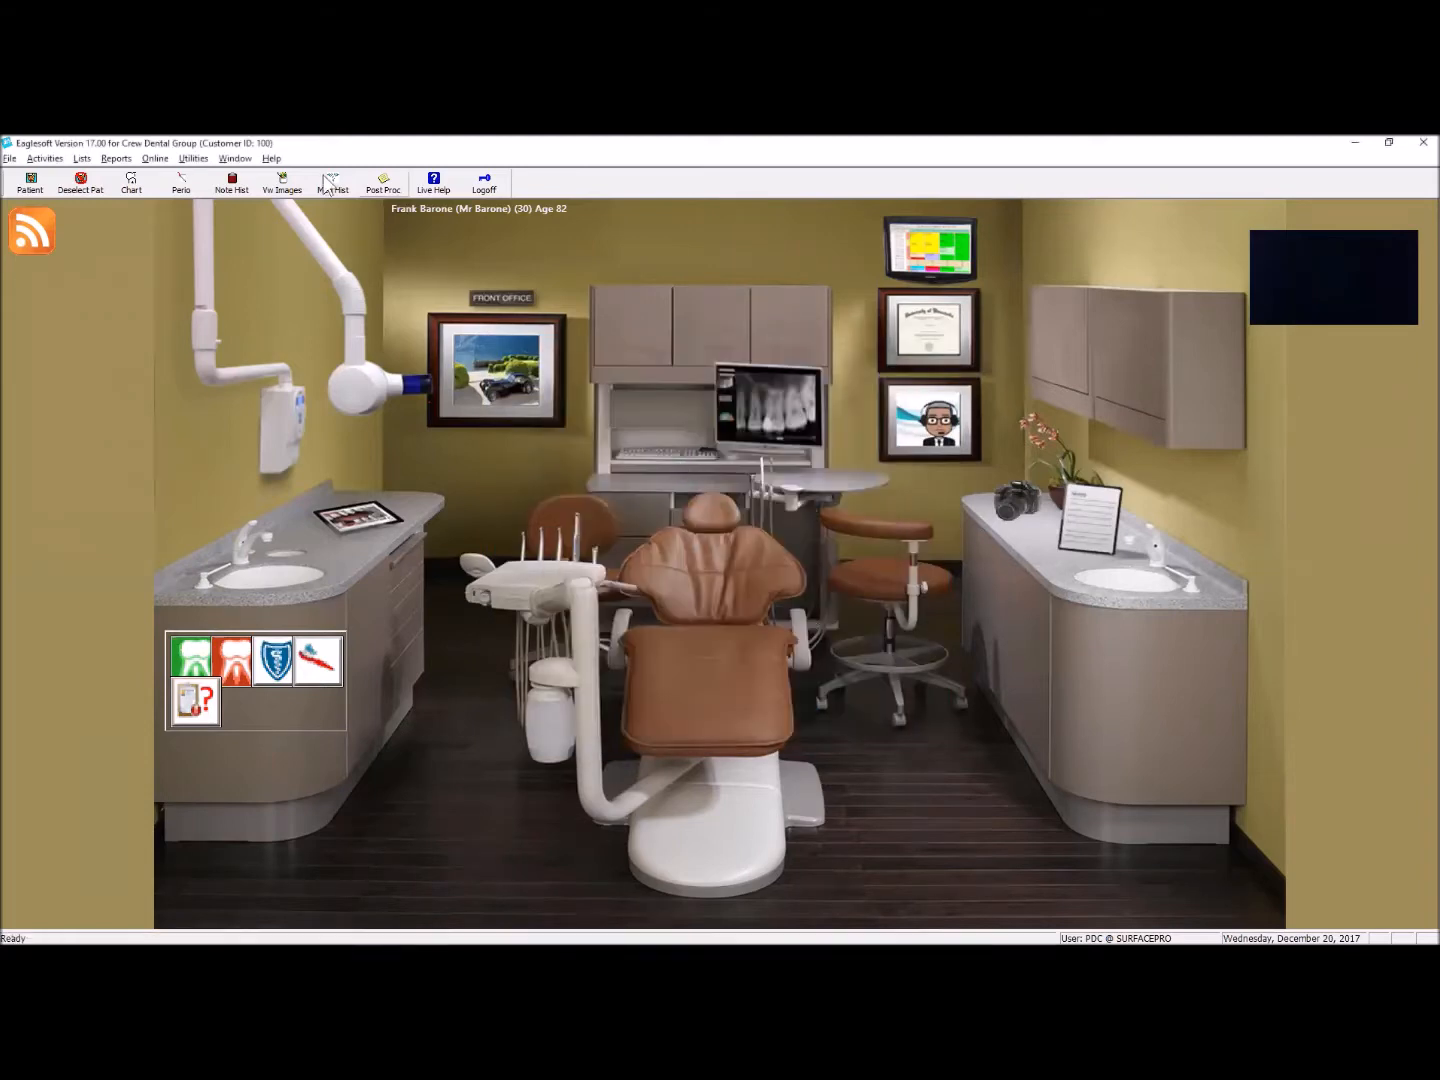
Step: Find service code D4341 PERIODONTAL SCALING AND ROOT PLANING, review its chart setup, and close the service code list
click(82, 159)
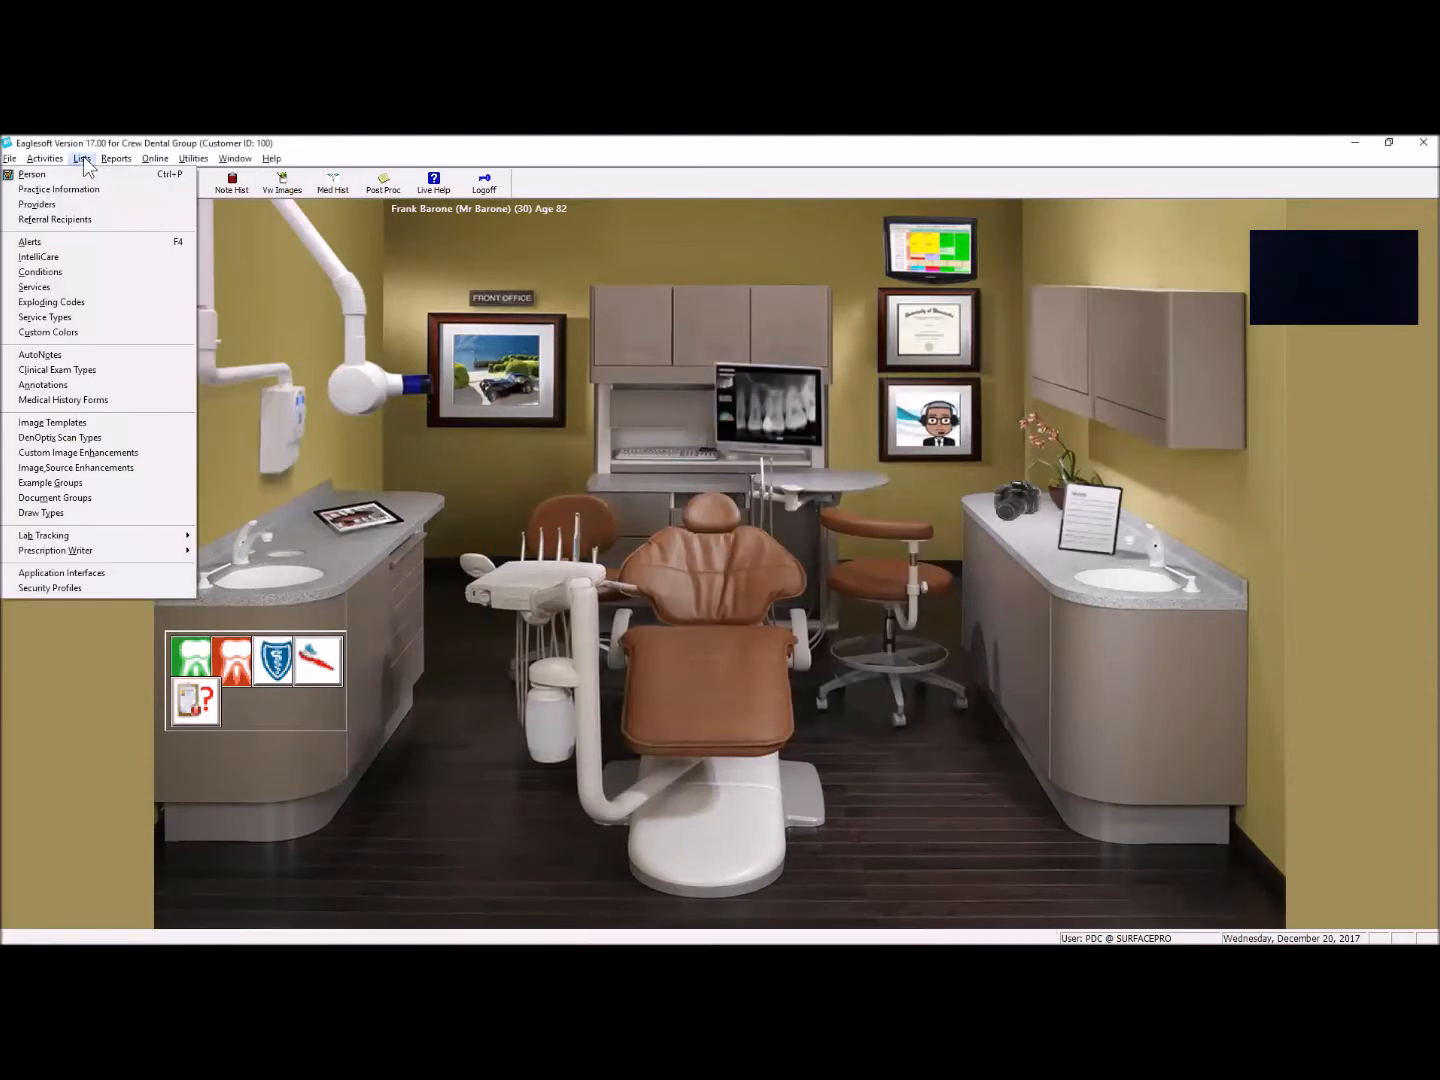
click(80, 292)
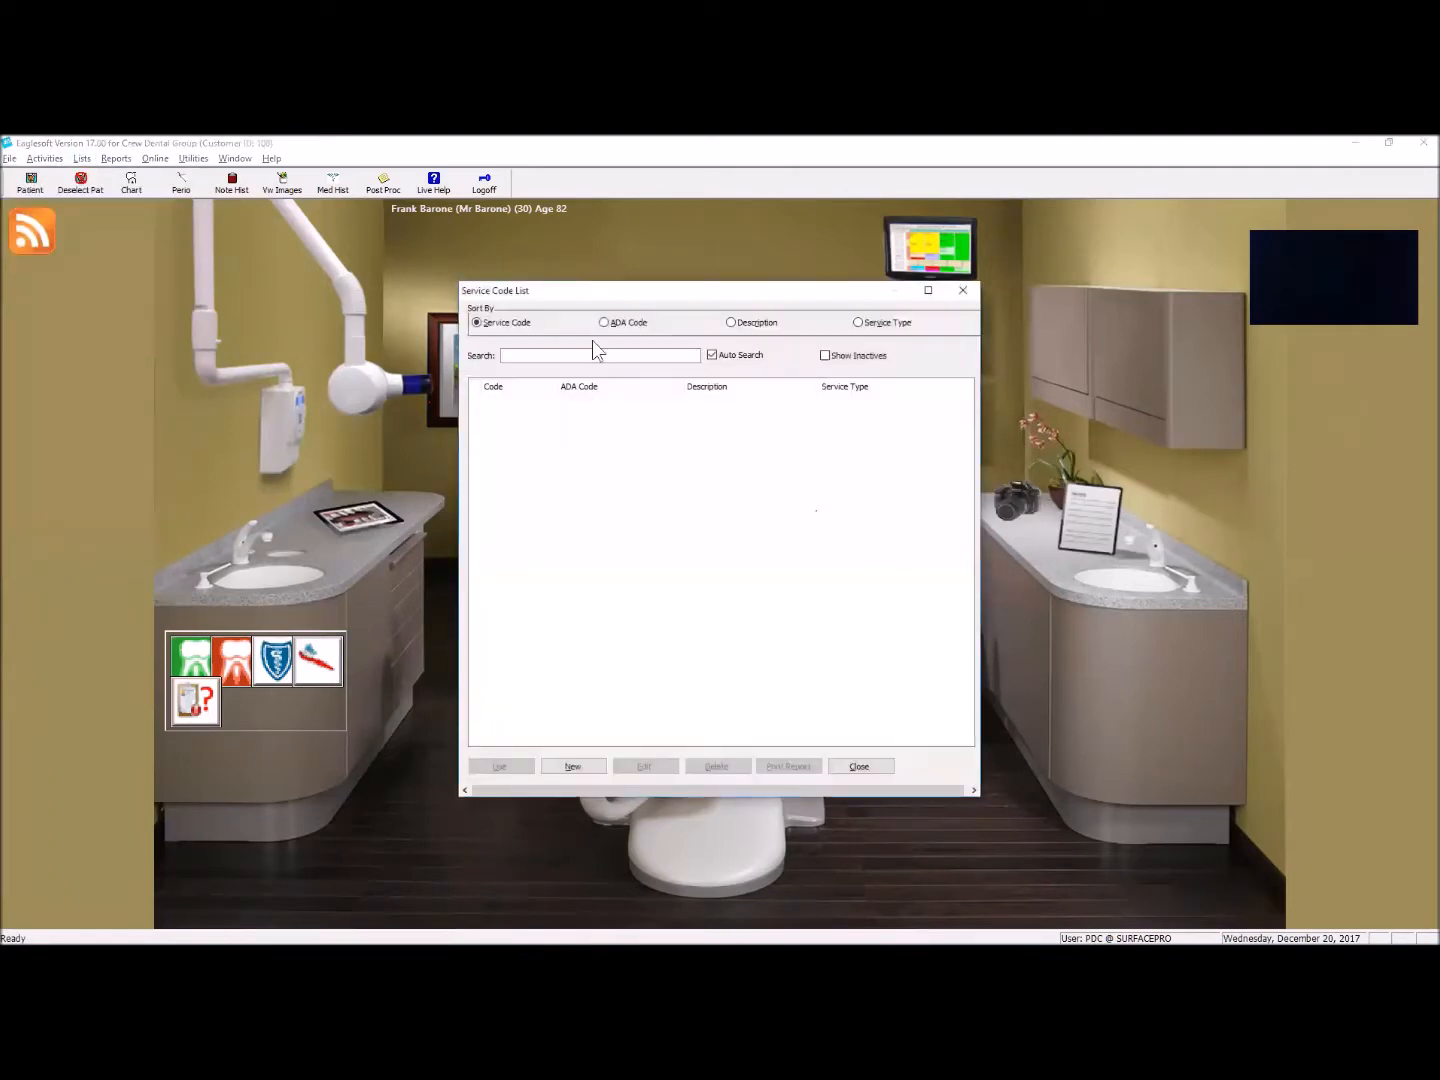
text(d4341)
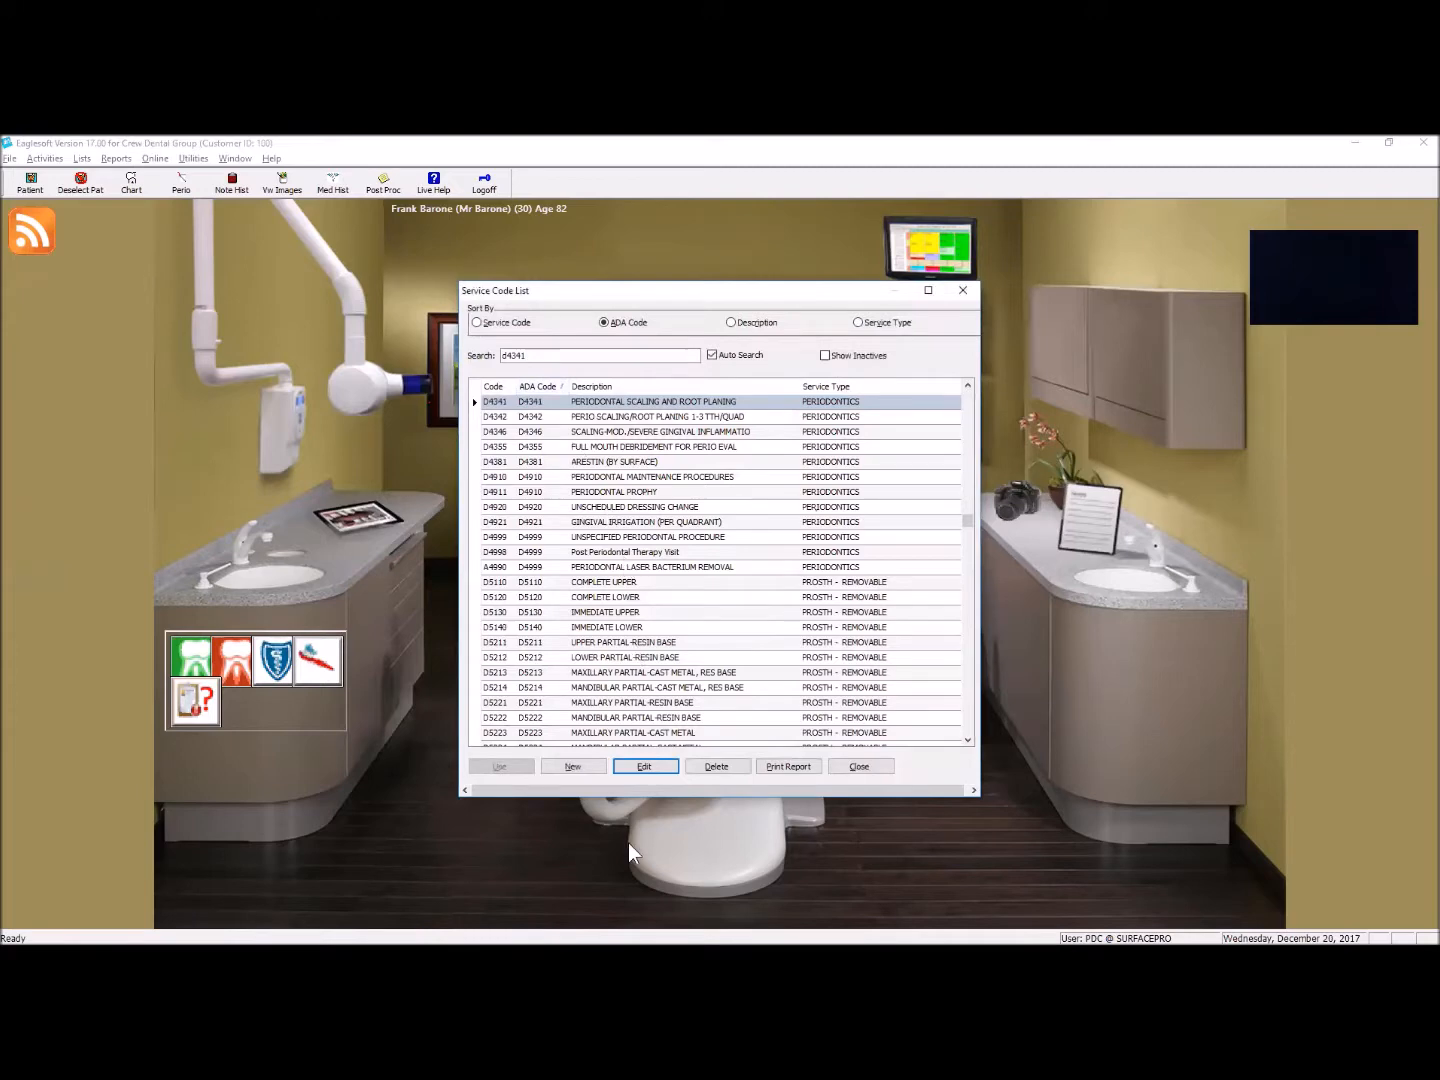
click(643, 766)
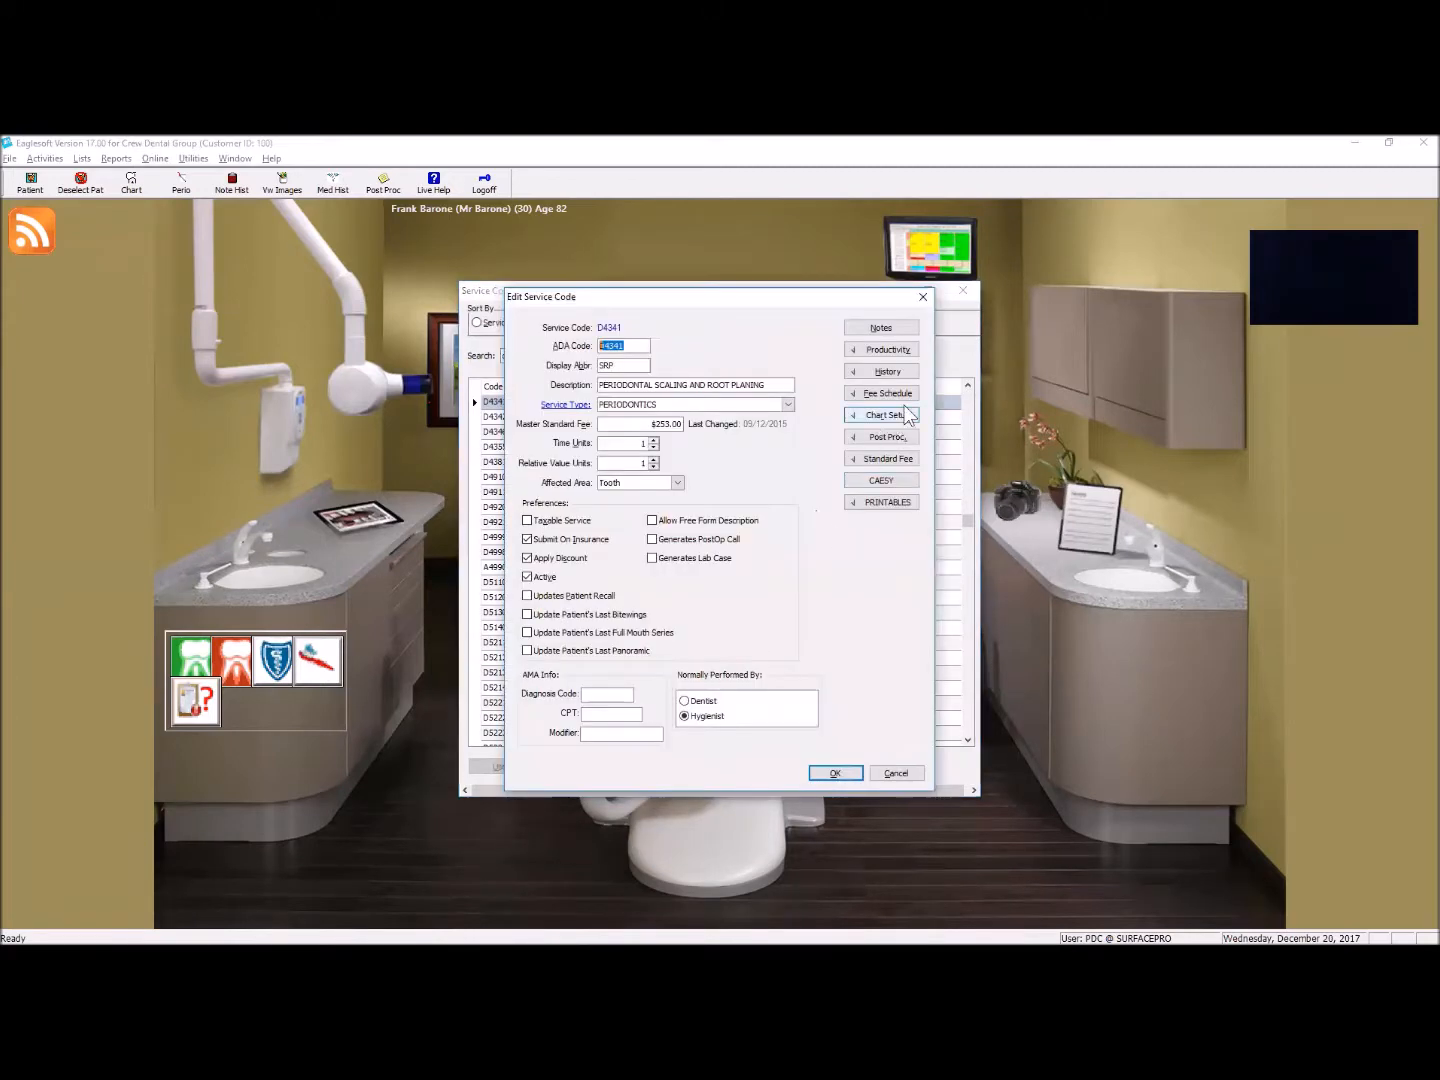
click(905, 419)
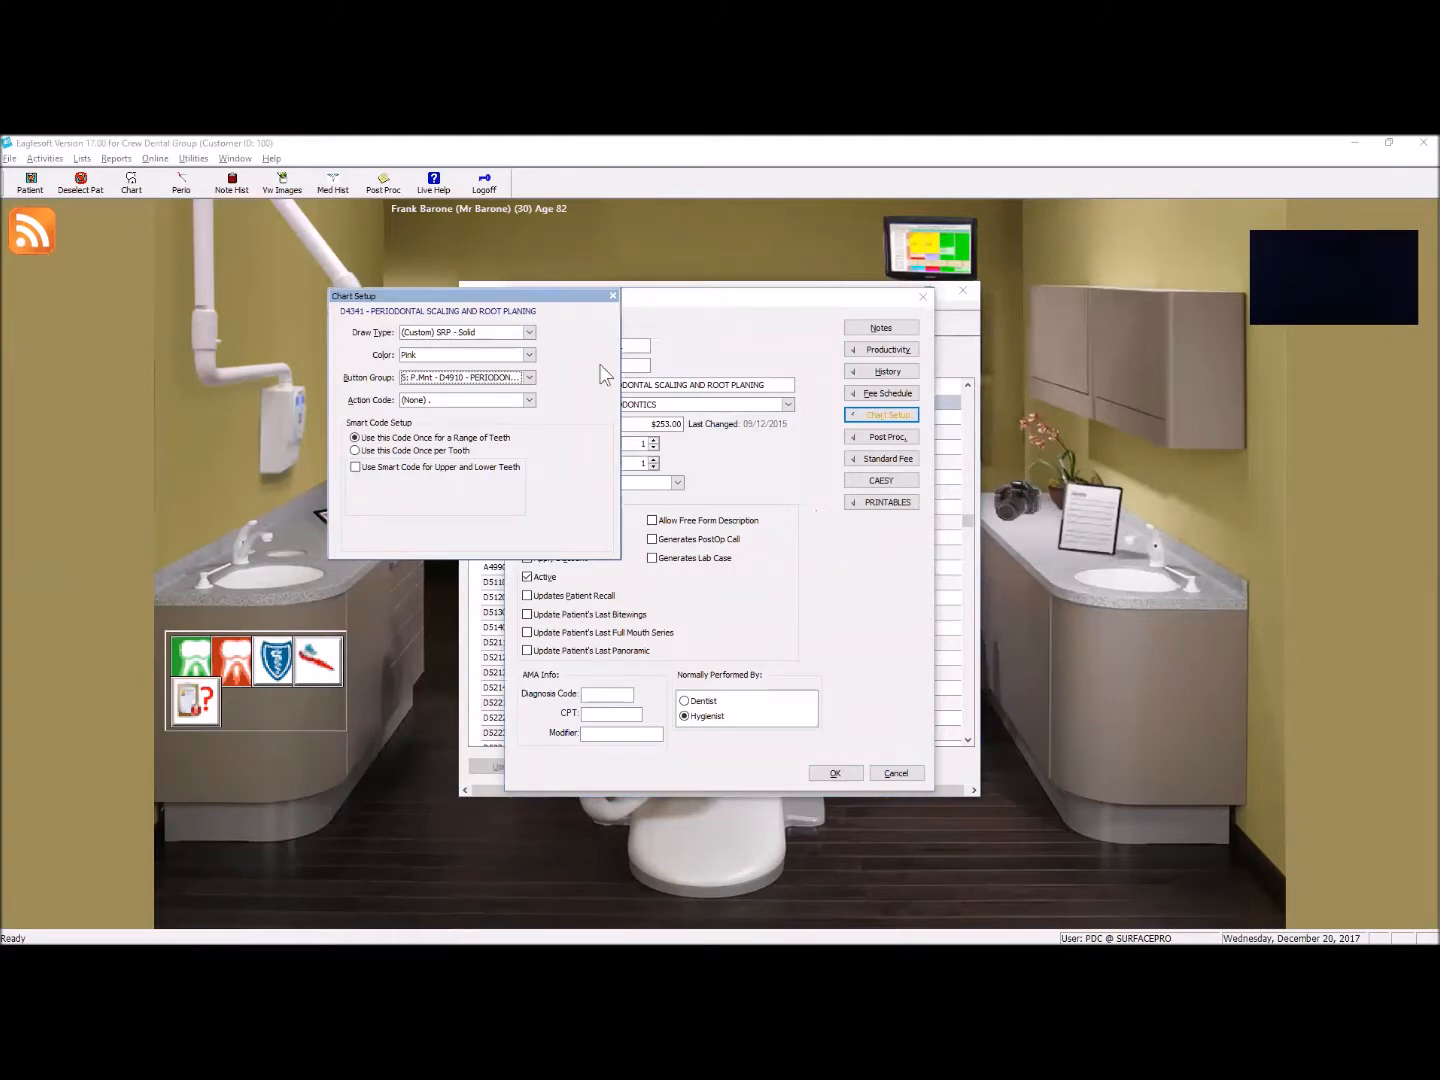
click(836, 773)
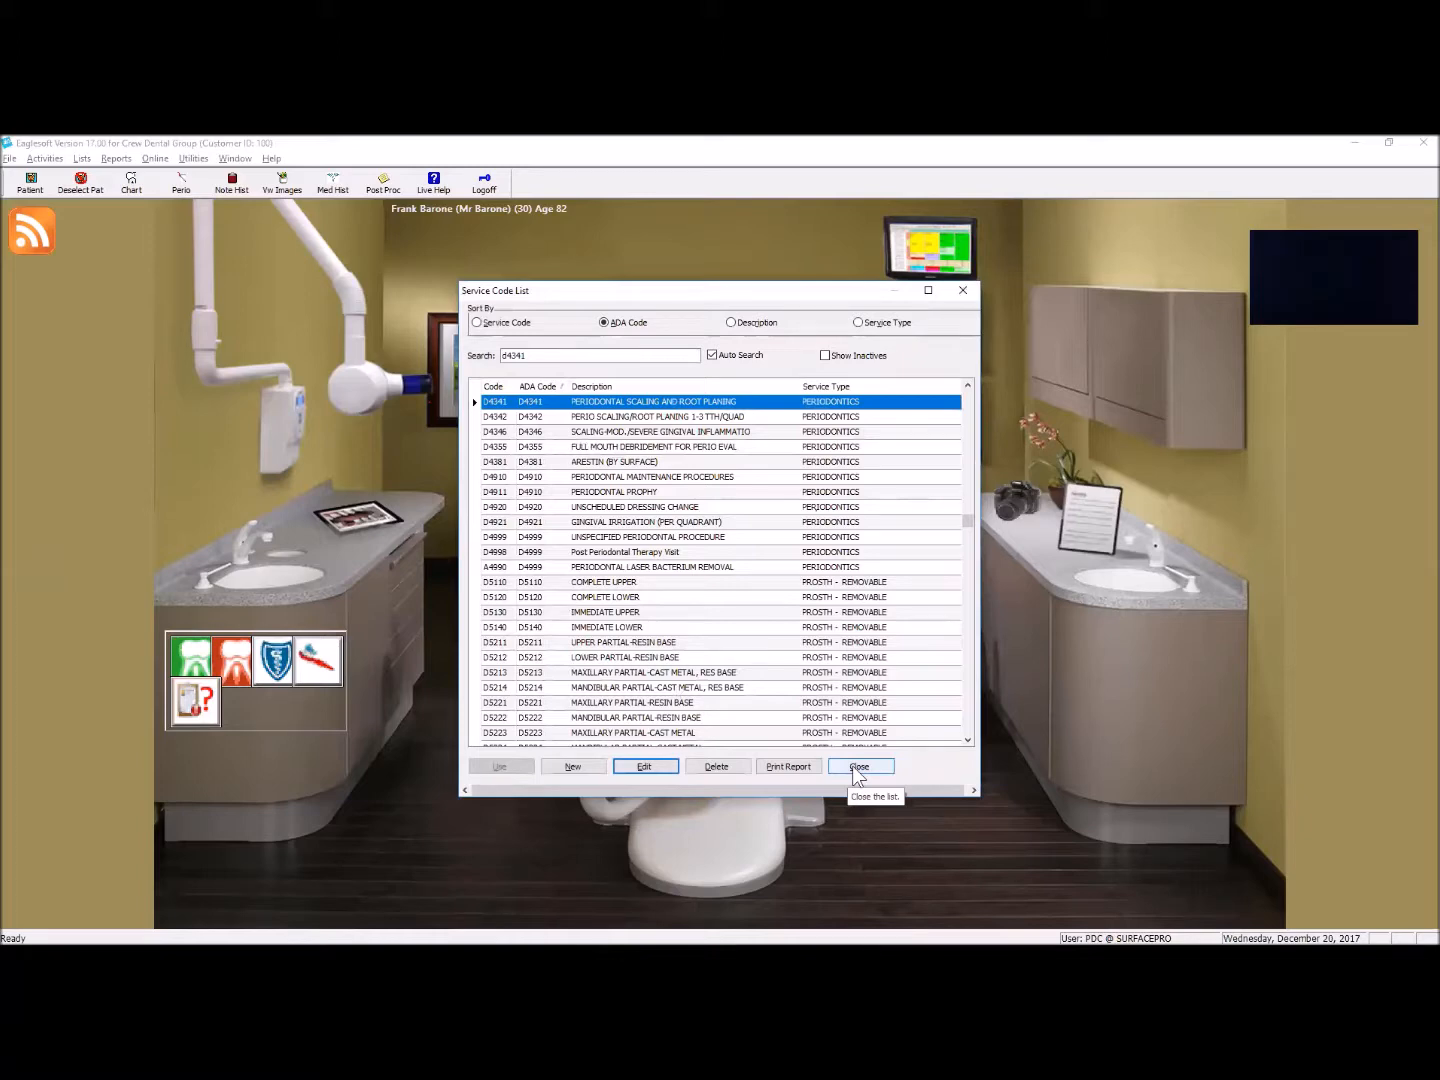
click(853, 769)
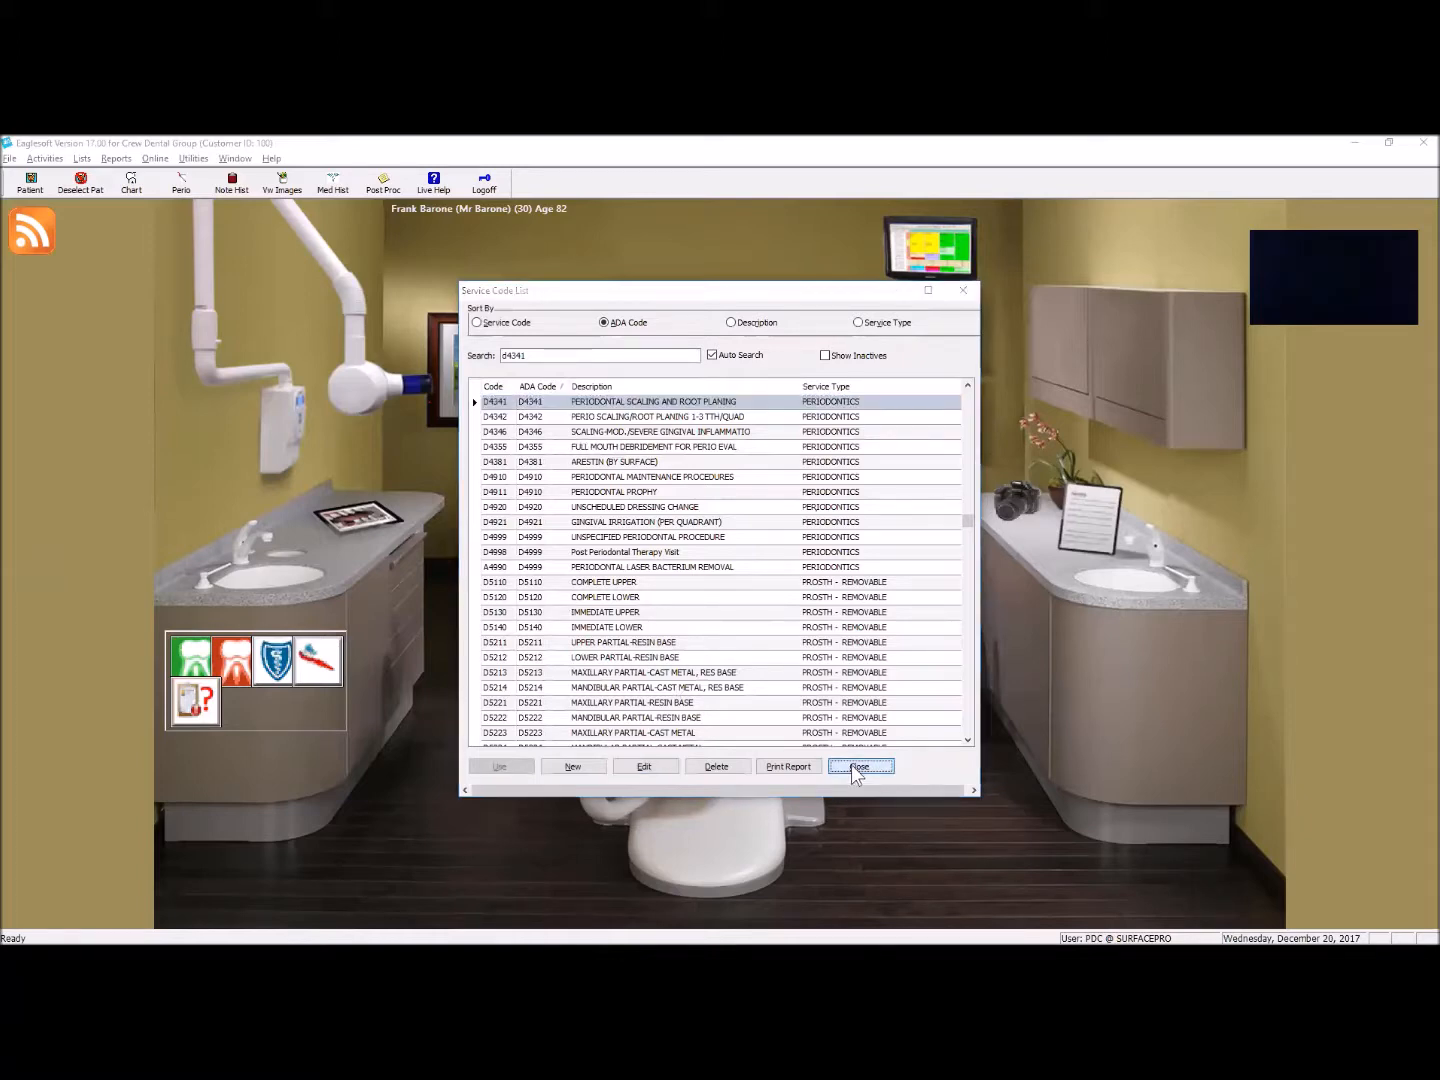
Step: Select the first patient in the person list and open that patient's chart
click(32, 183)
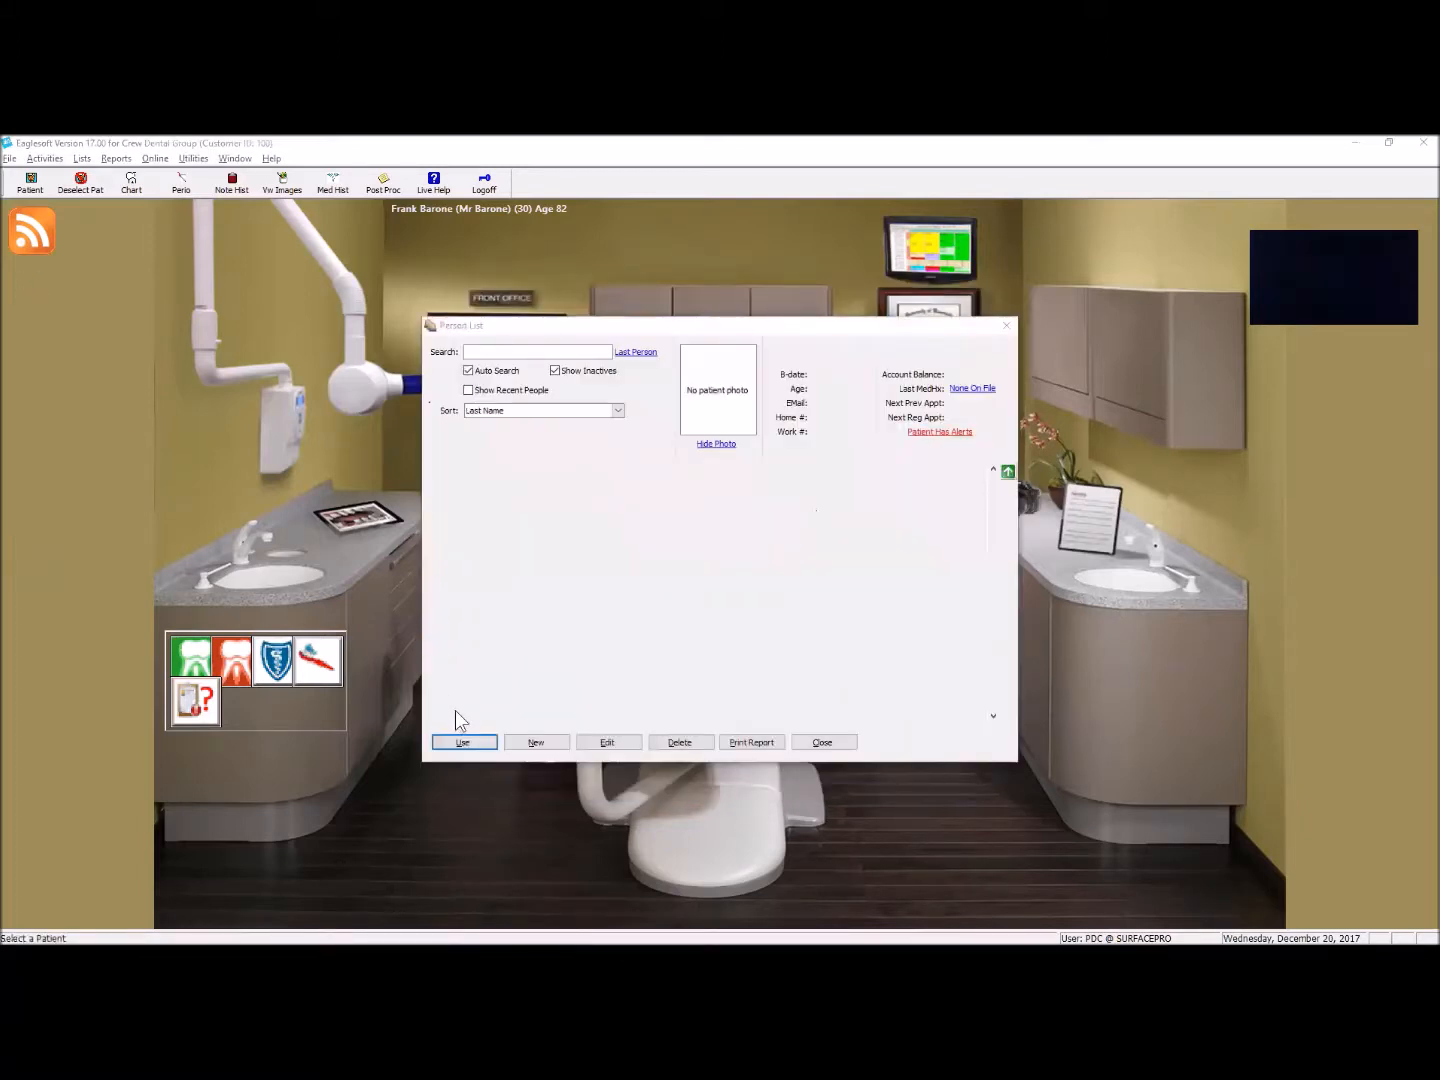
click(464, 743)
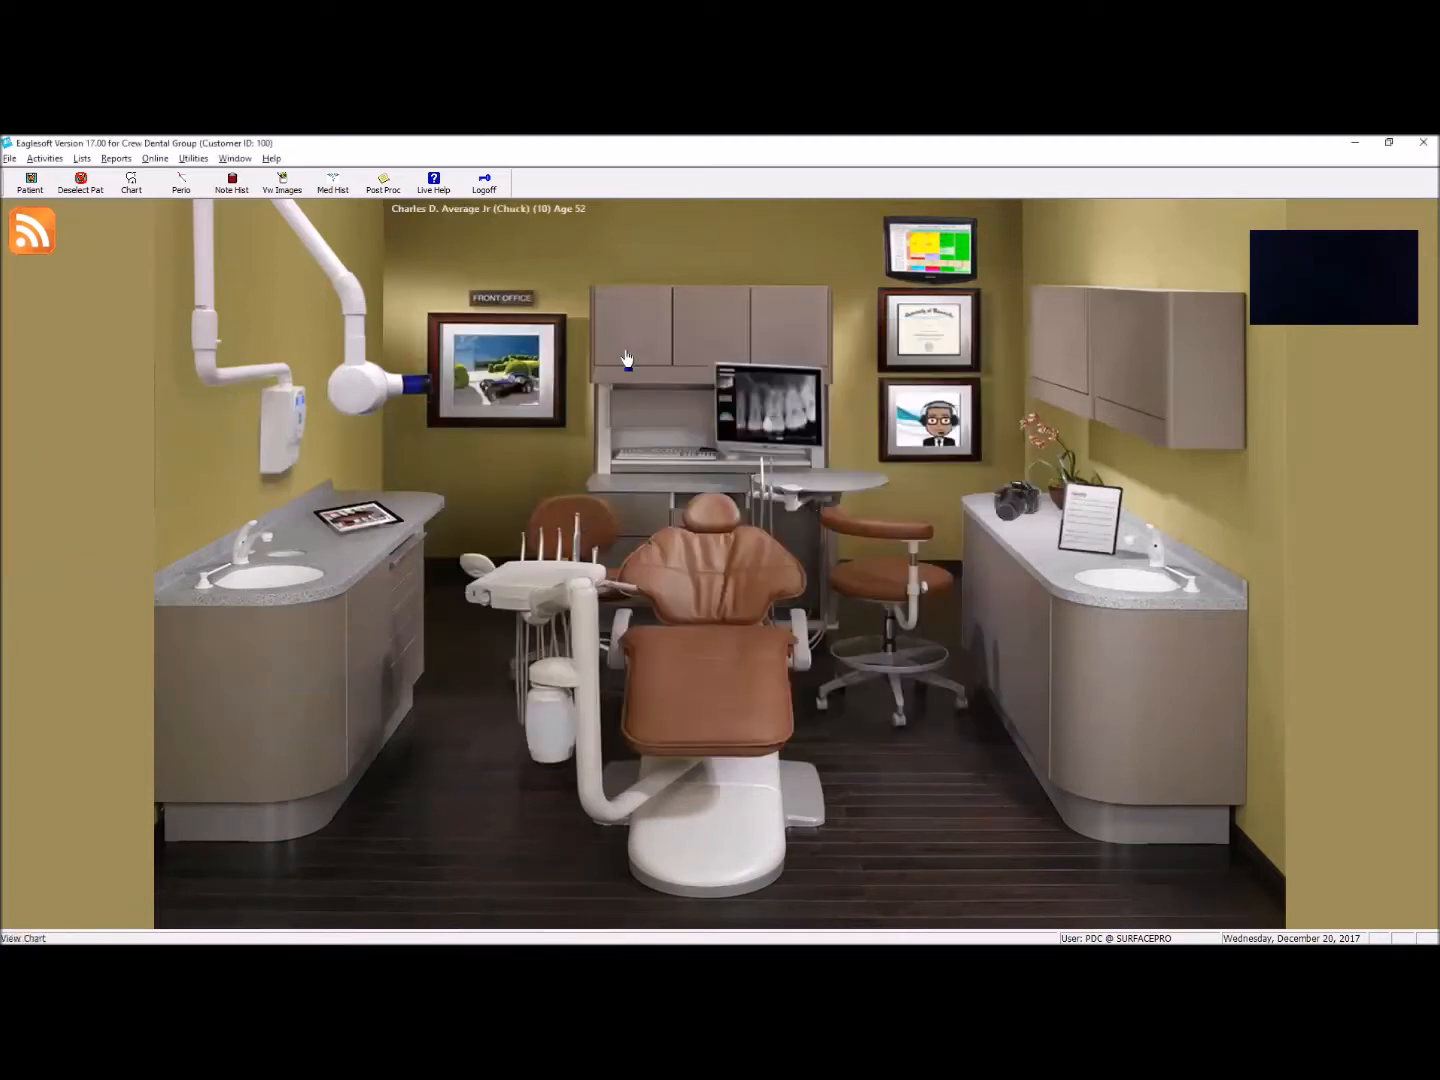
click(714, 476)
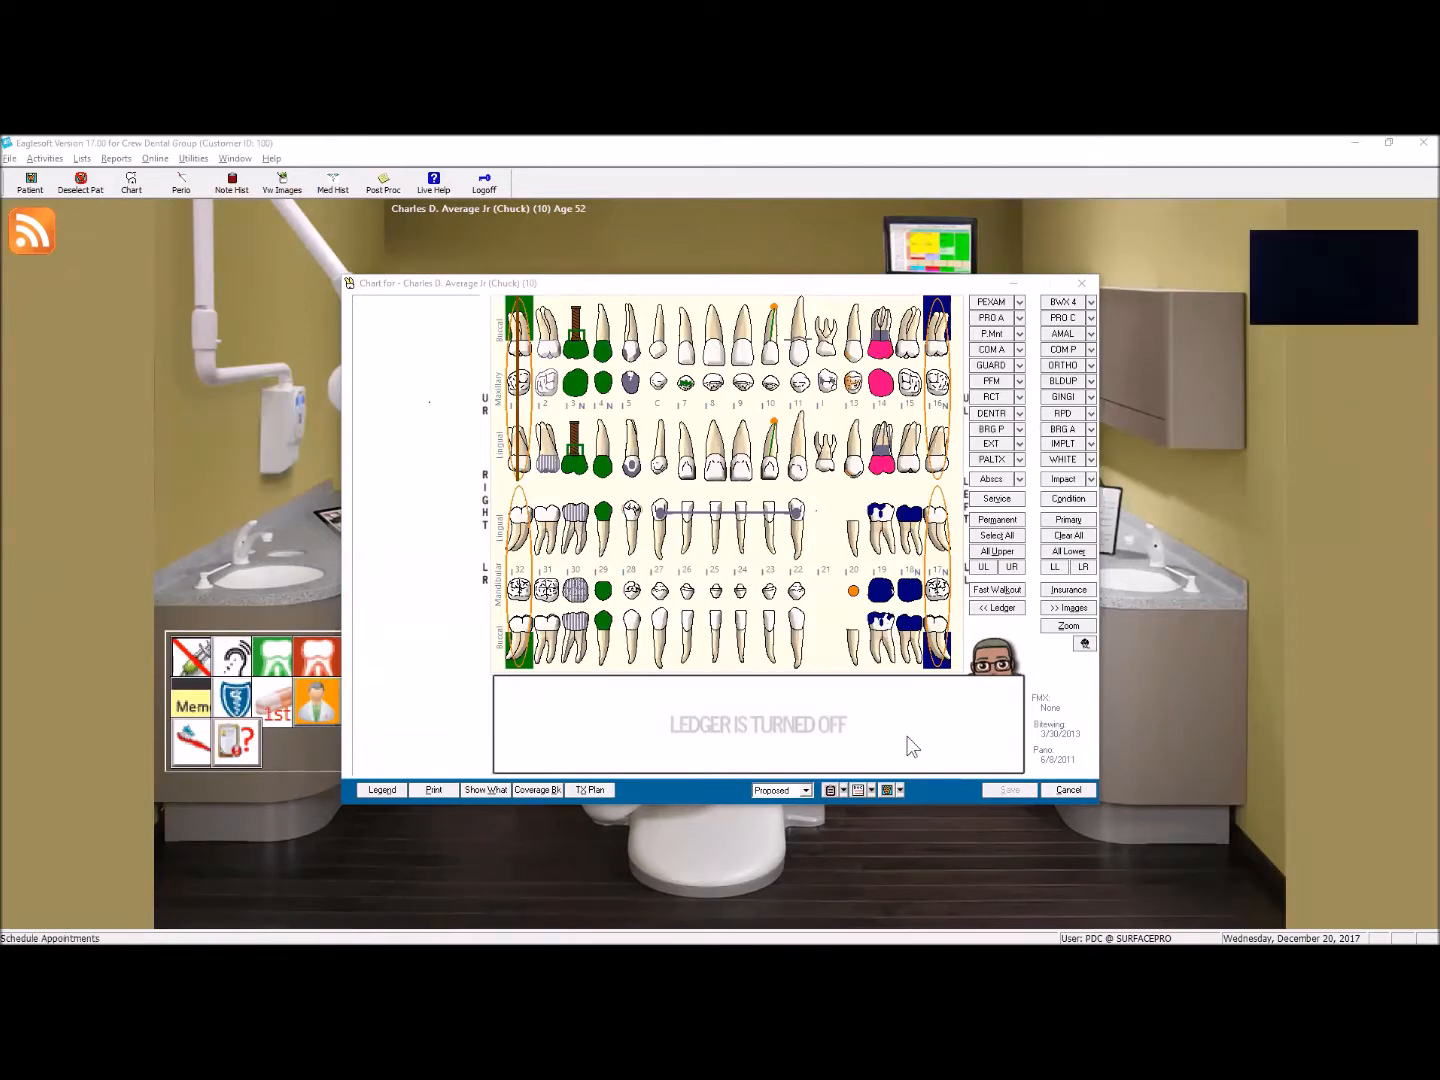
Step: Switch the chart to the patient with chart ID Grand Dad, view it, and close the chart
click(887, 788)
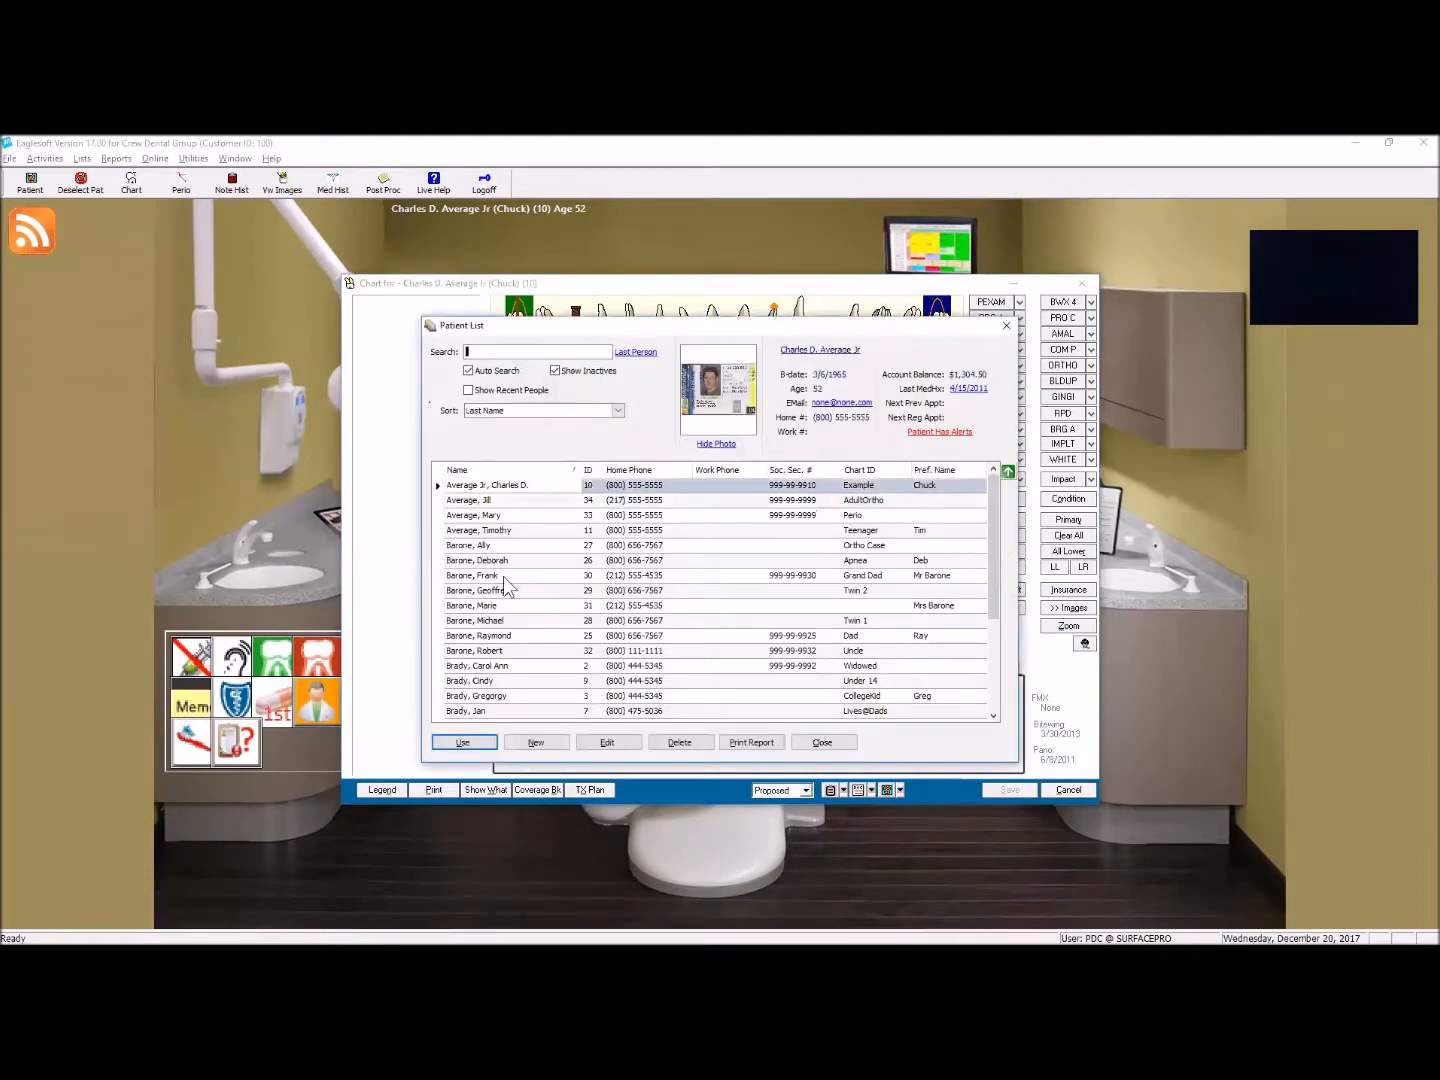
click(505, 577)
click(464, 742)
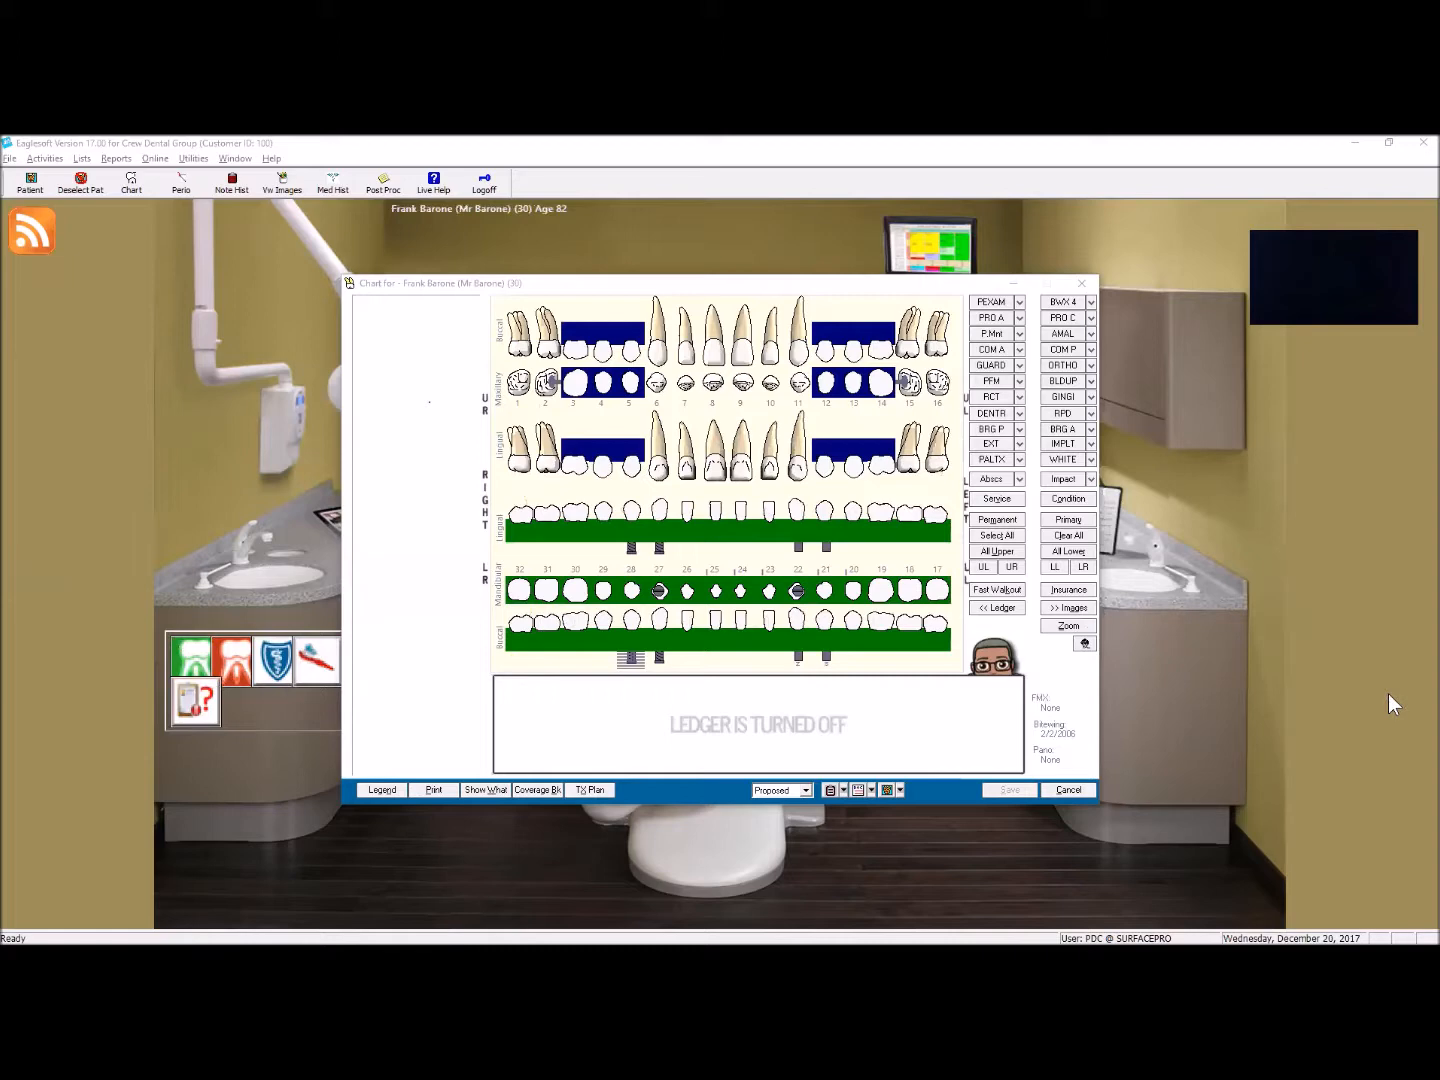
click(1081, 284)
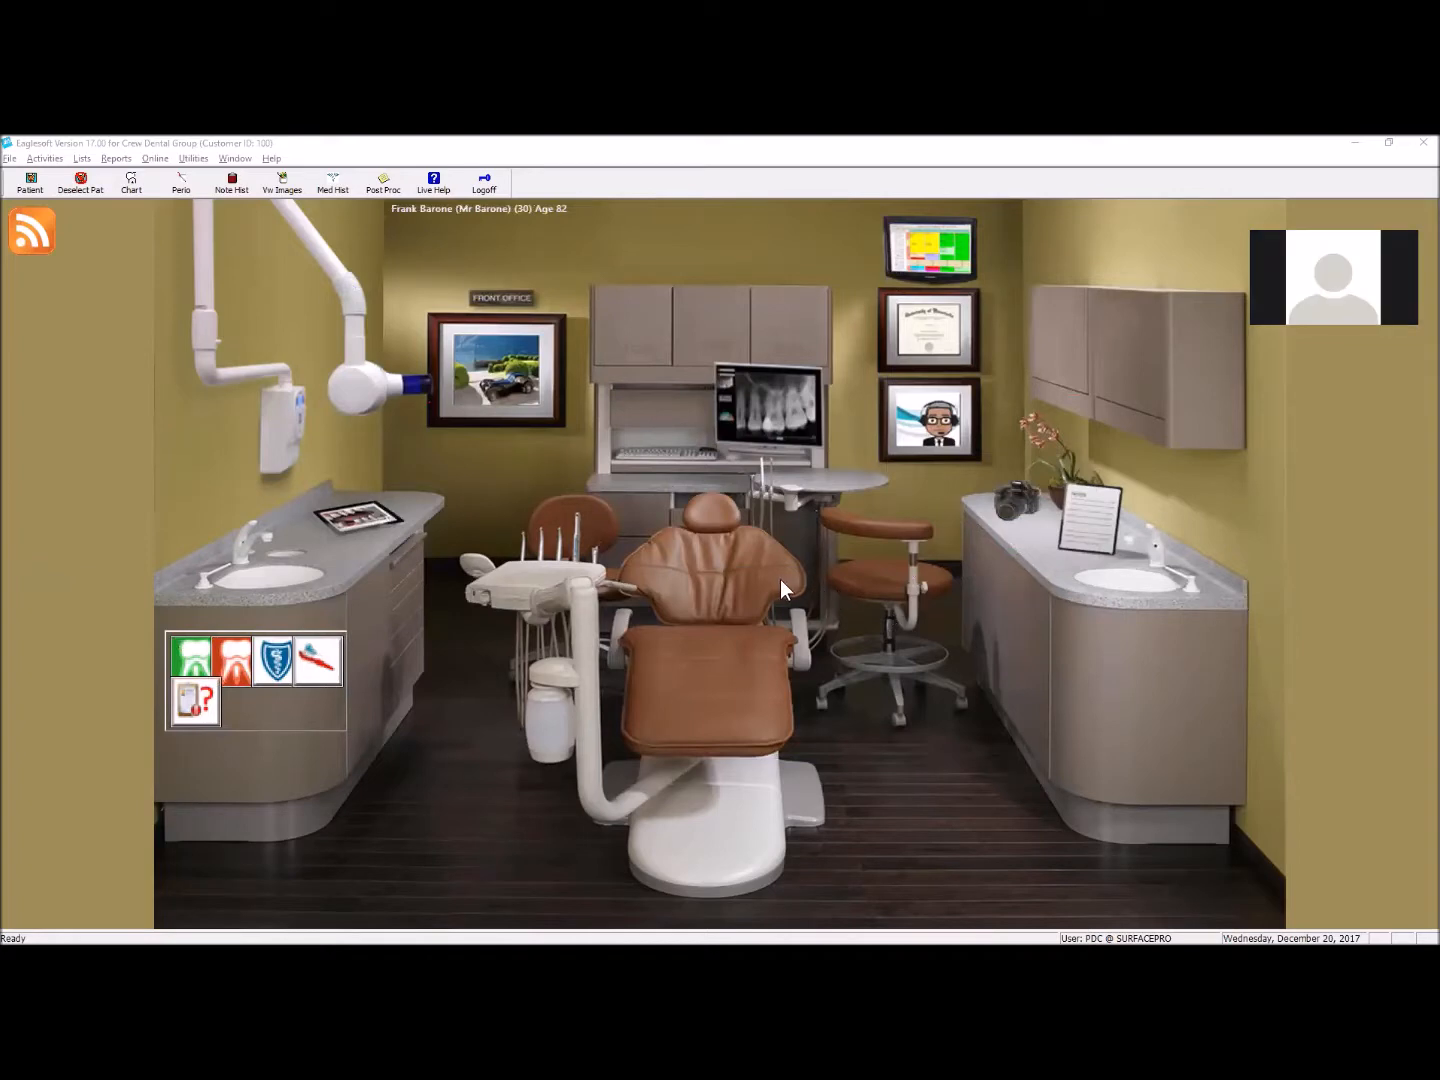
Step: Open the appointment schedule for Tuesday, March 6, 2018 and examine the day's restorative and hygiene columns
click(956, 263)
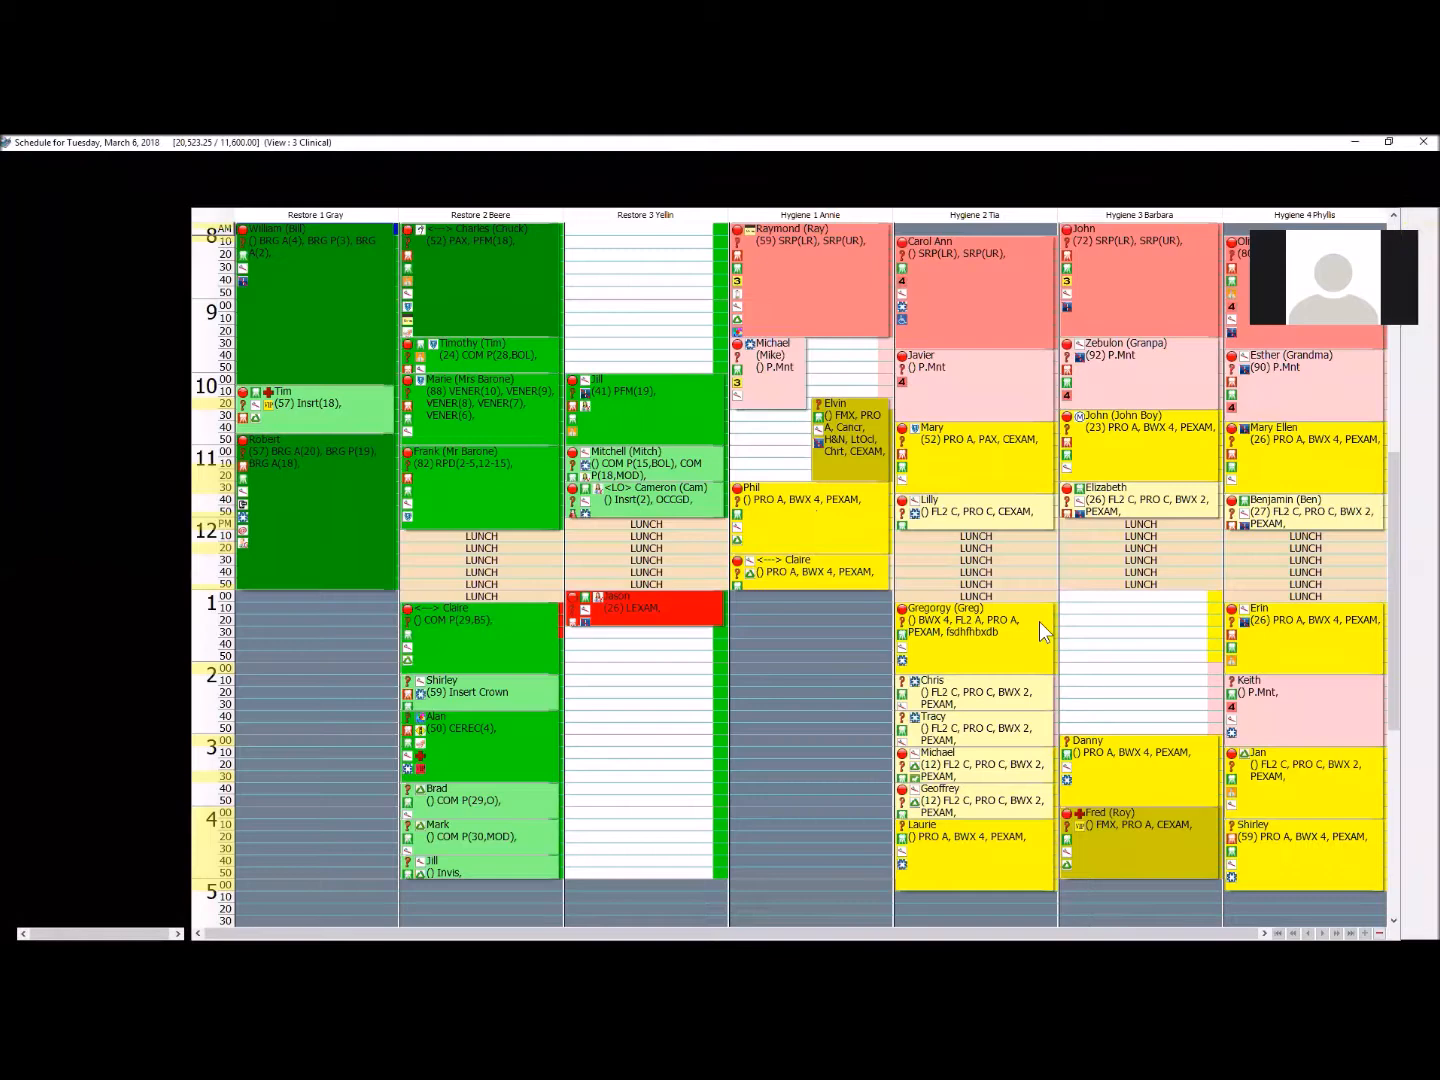
mouse_move(1040, 622)
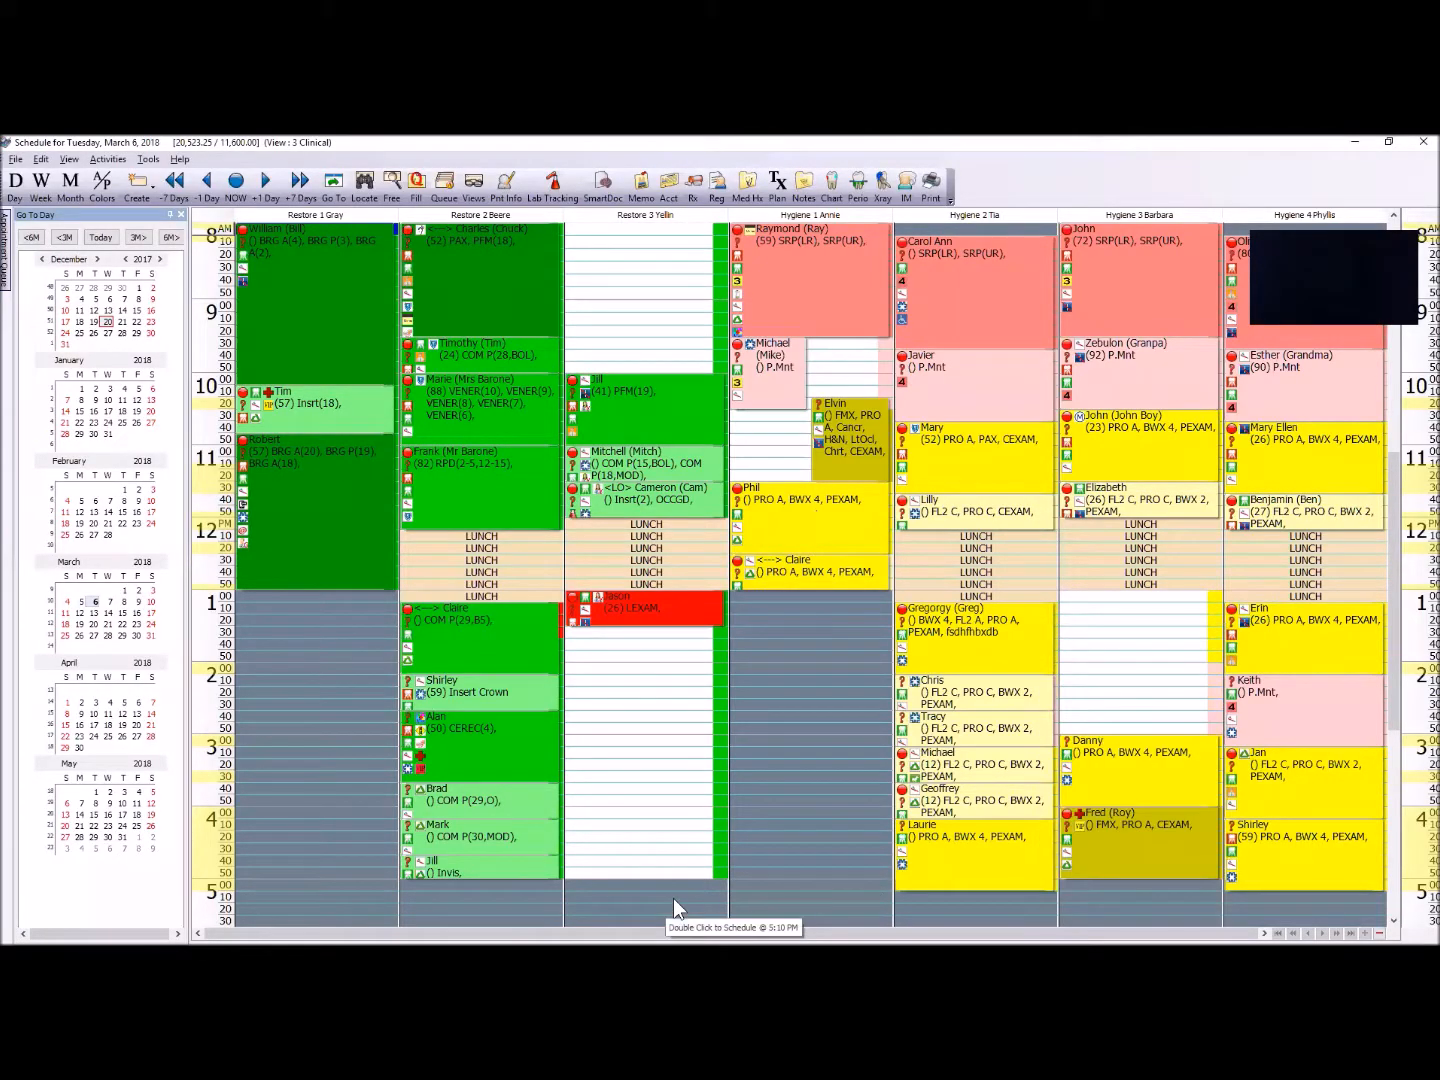
scroll(841, 870, up, 1)
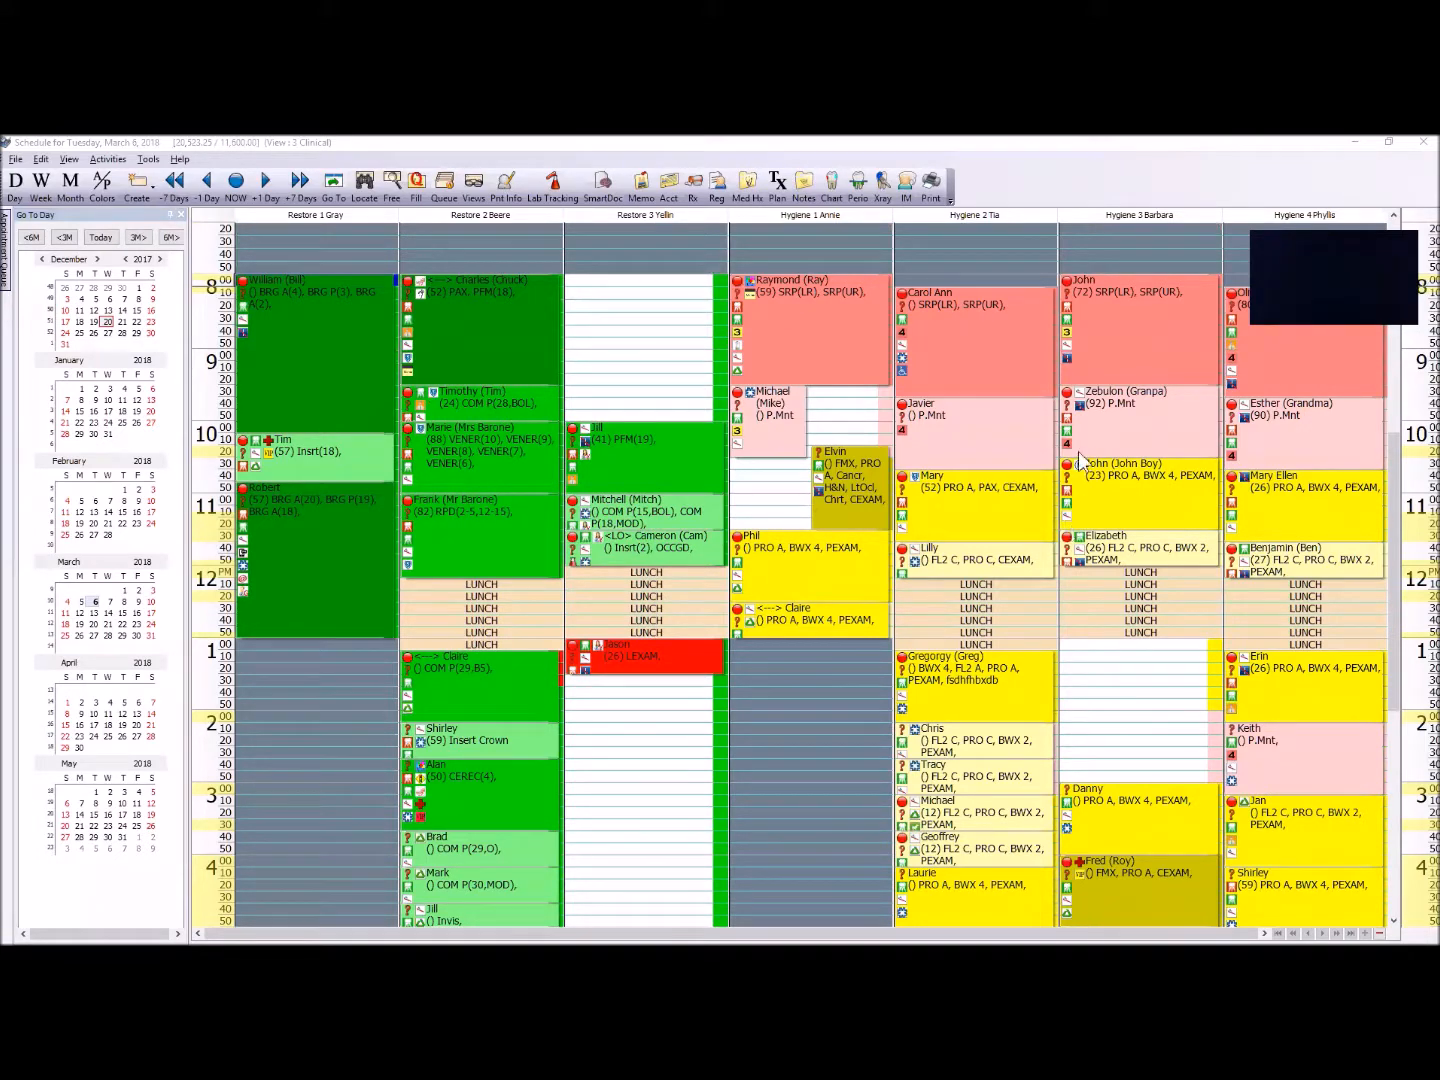
click(797, 788)
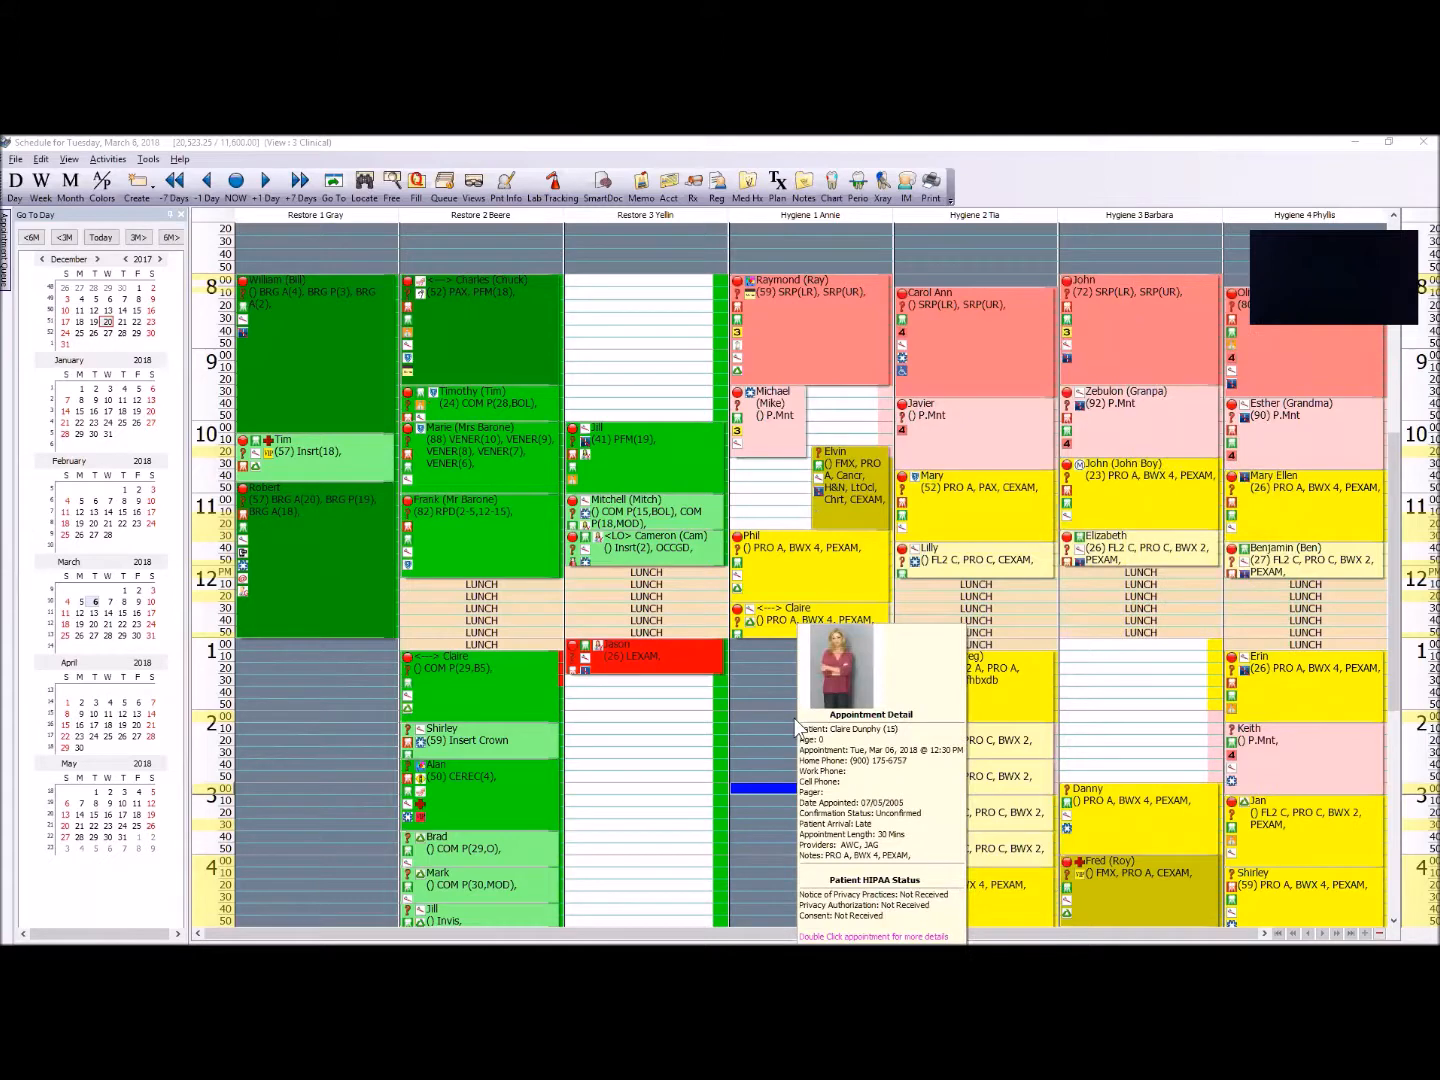
scroll(794, 716, down, 2)
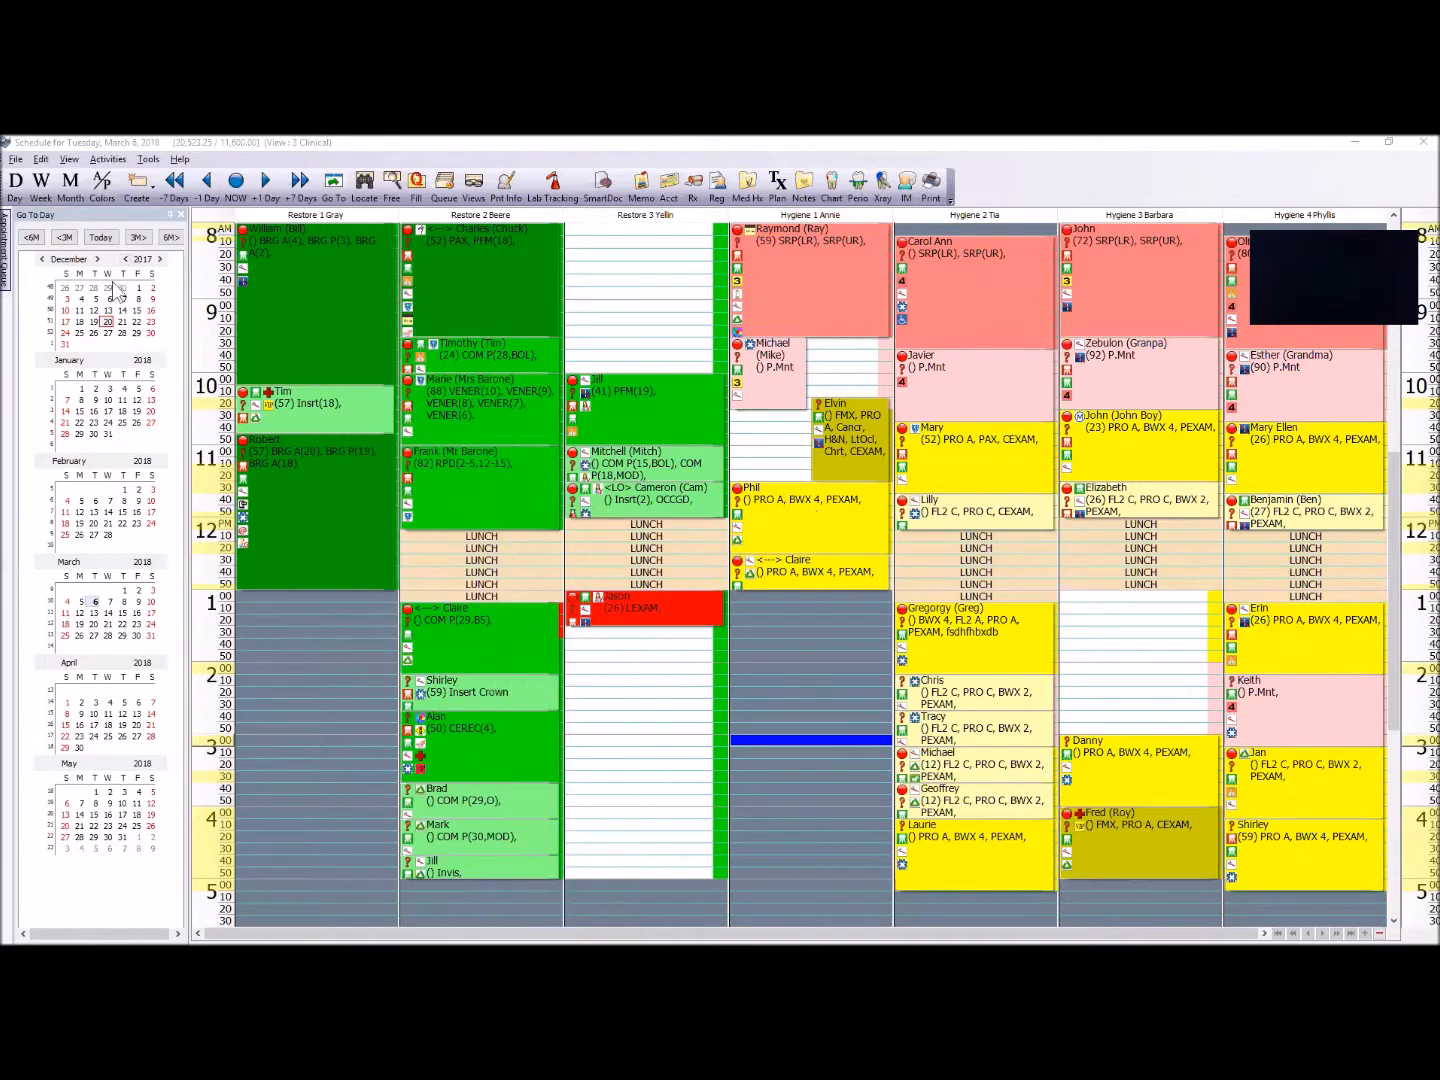
Step: Turn on A/P Colors for the appointments in the schedule and select an empty morning slot in Restore 3
click(104, 192)
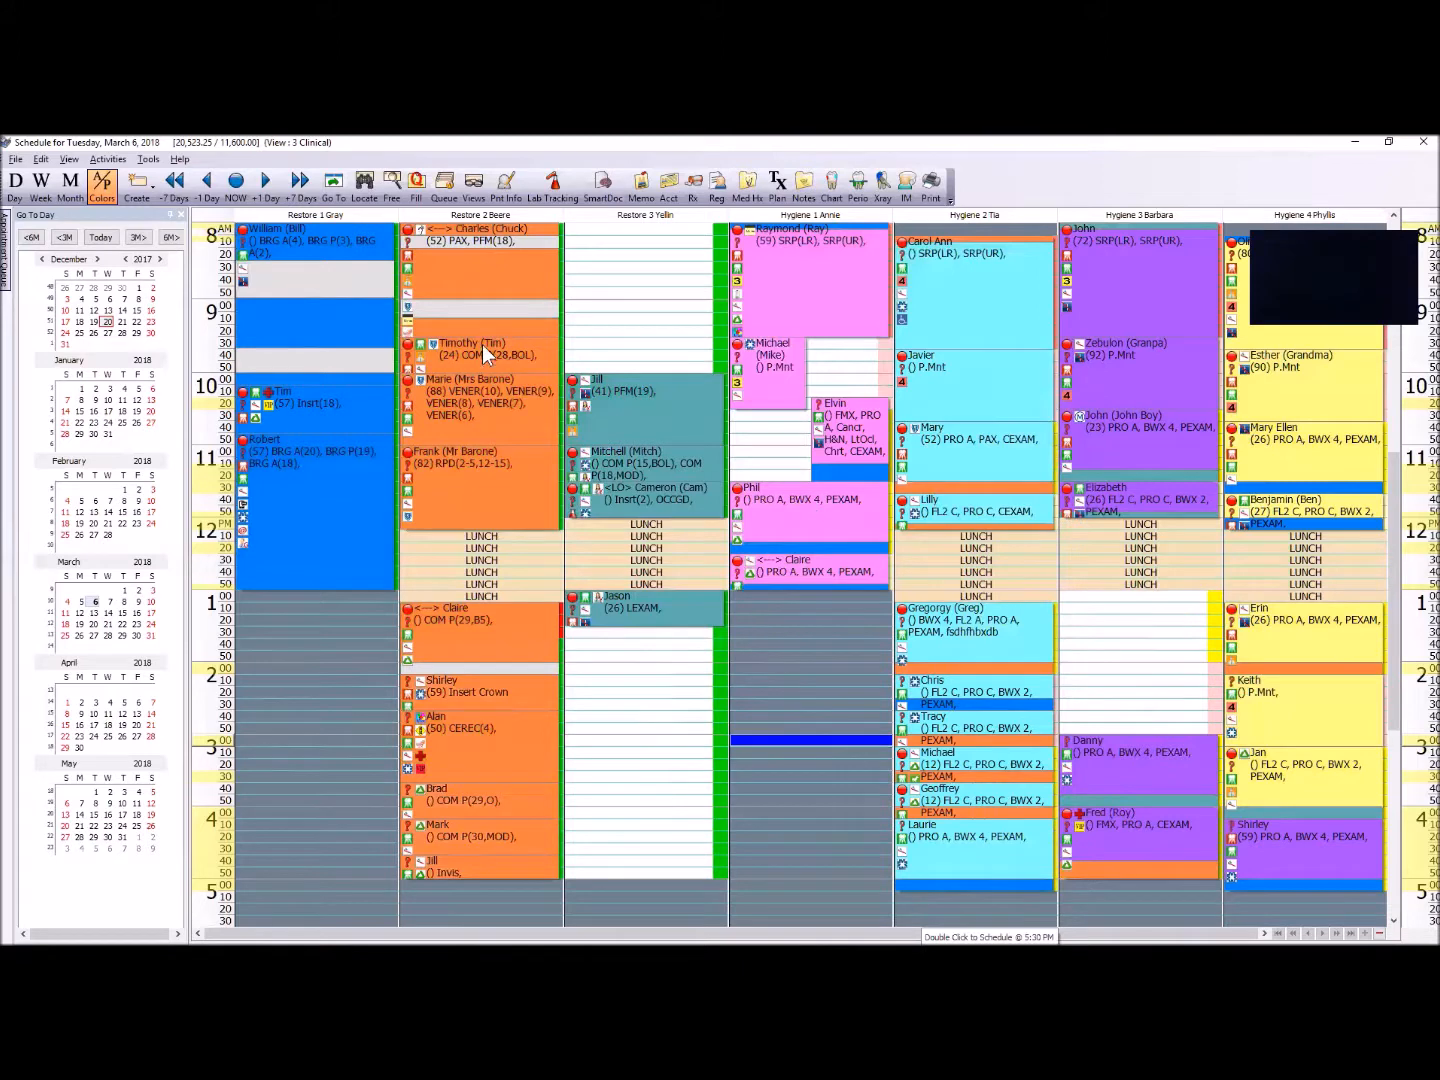
click(637, 318)
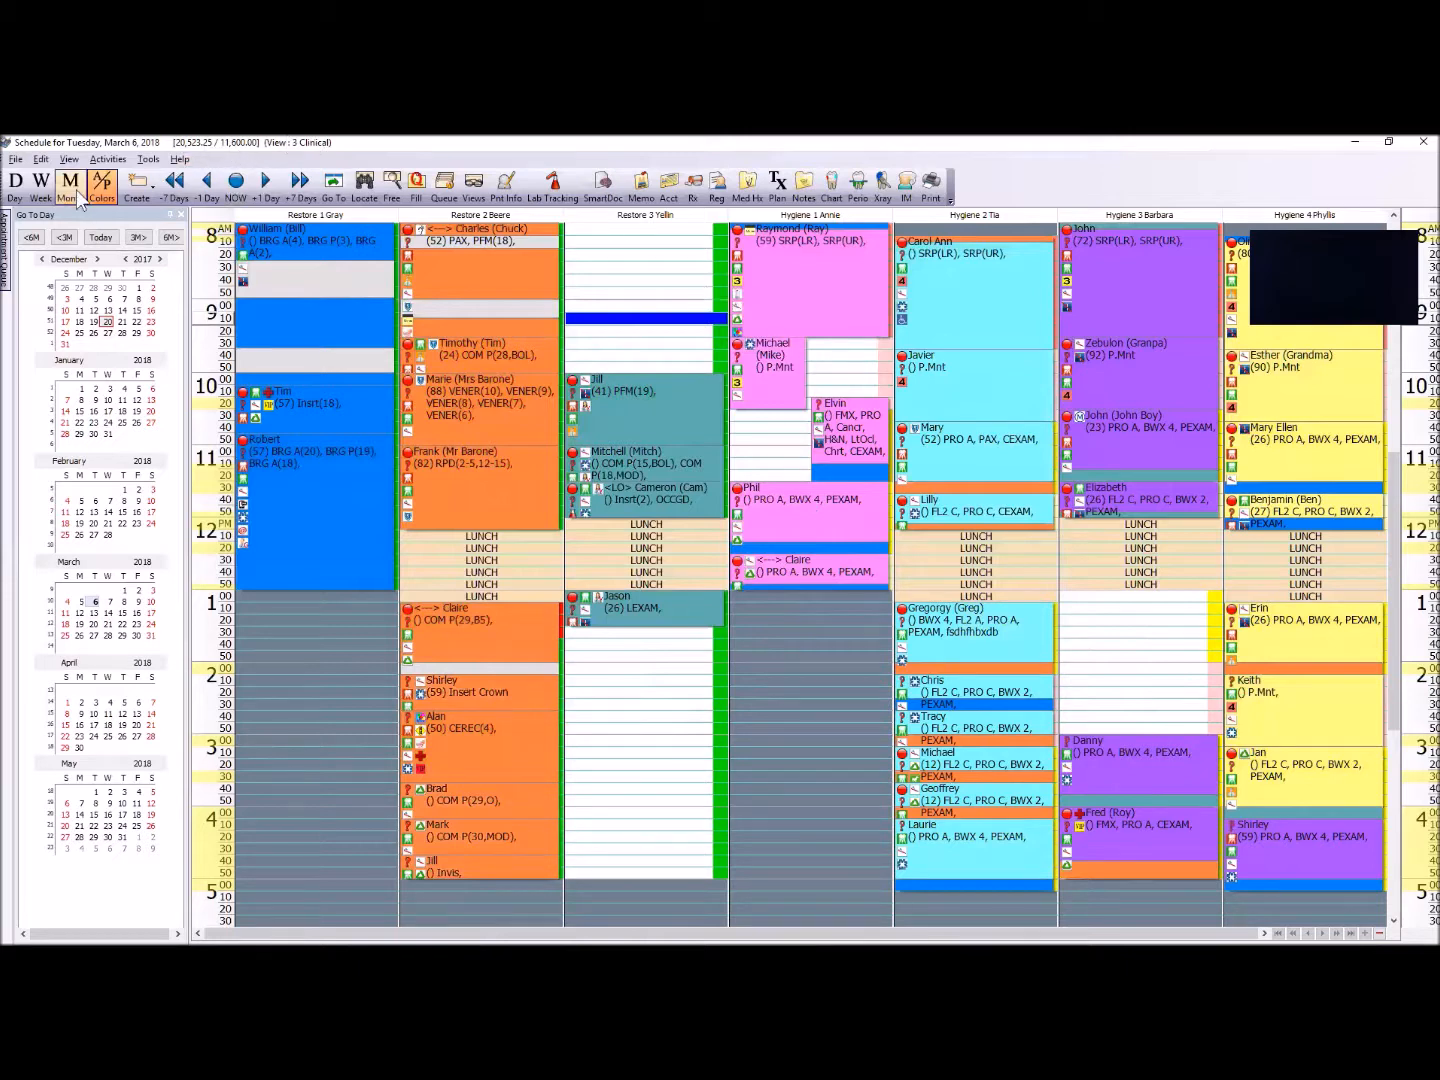
Step: Turn the schedule's A/P Colors off and back on to compare both displays, and view the 4:10 PM Hygiene 4 appointment's details
click(108, 186)
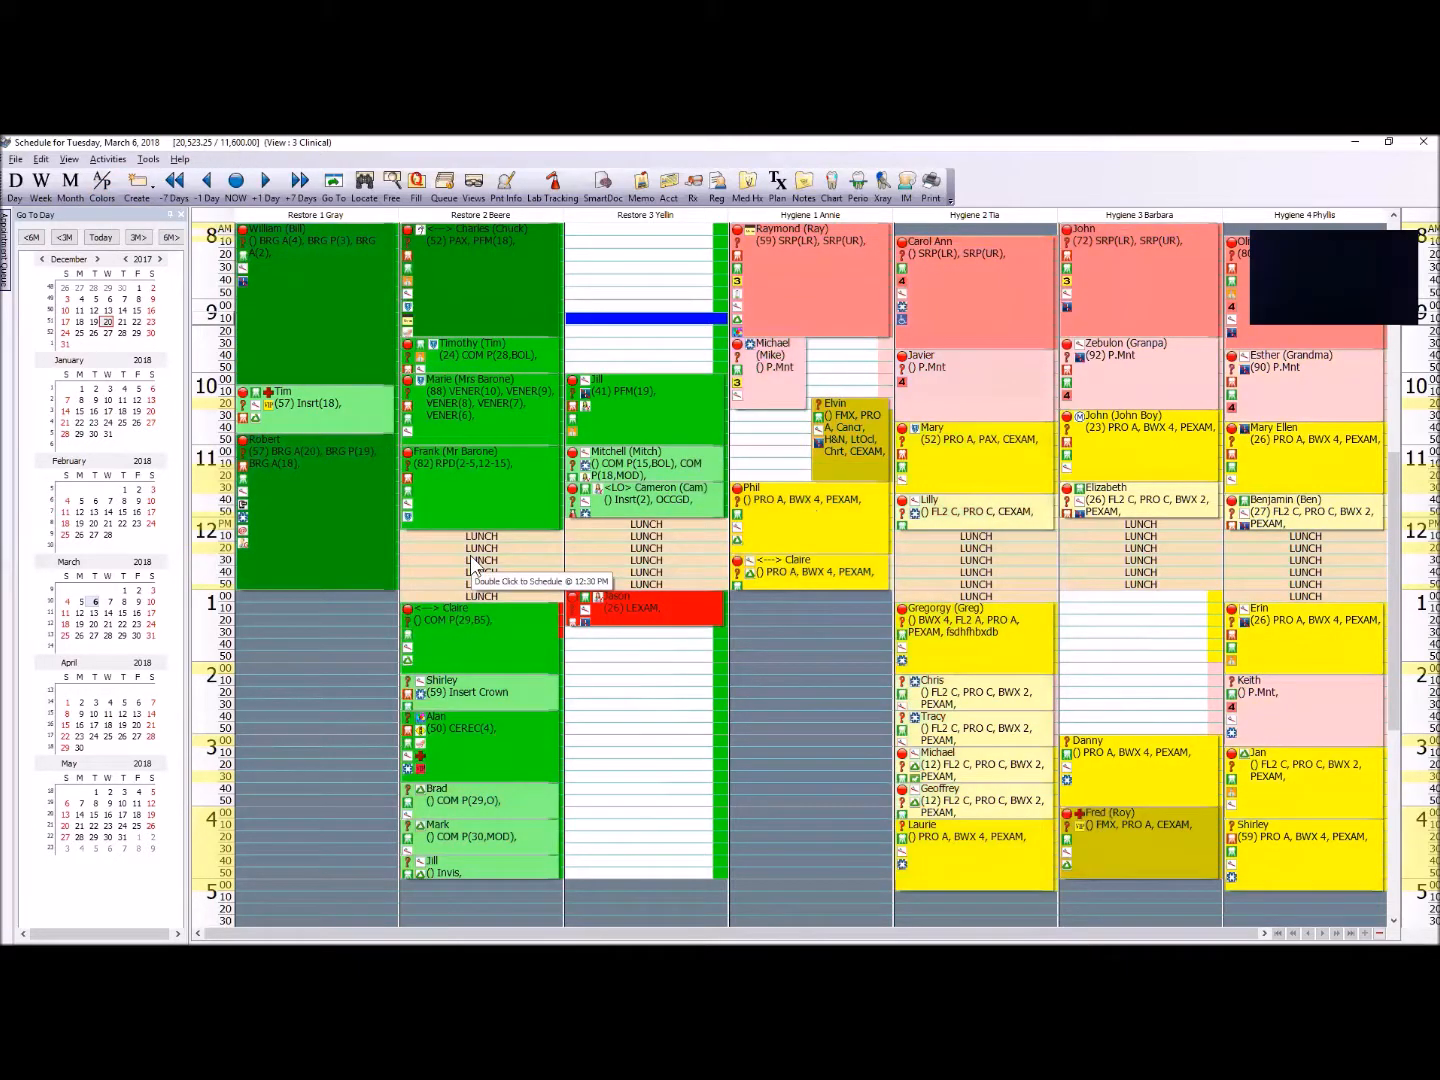
click(102, 183)
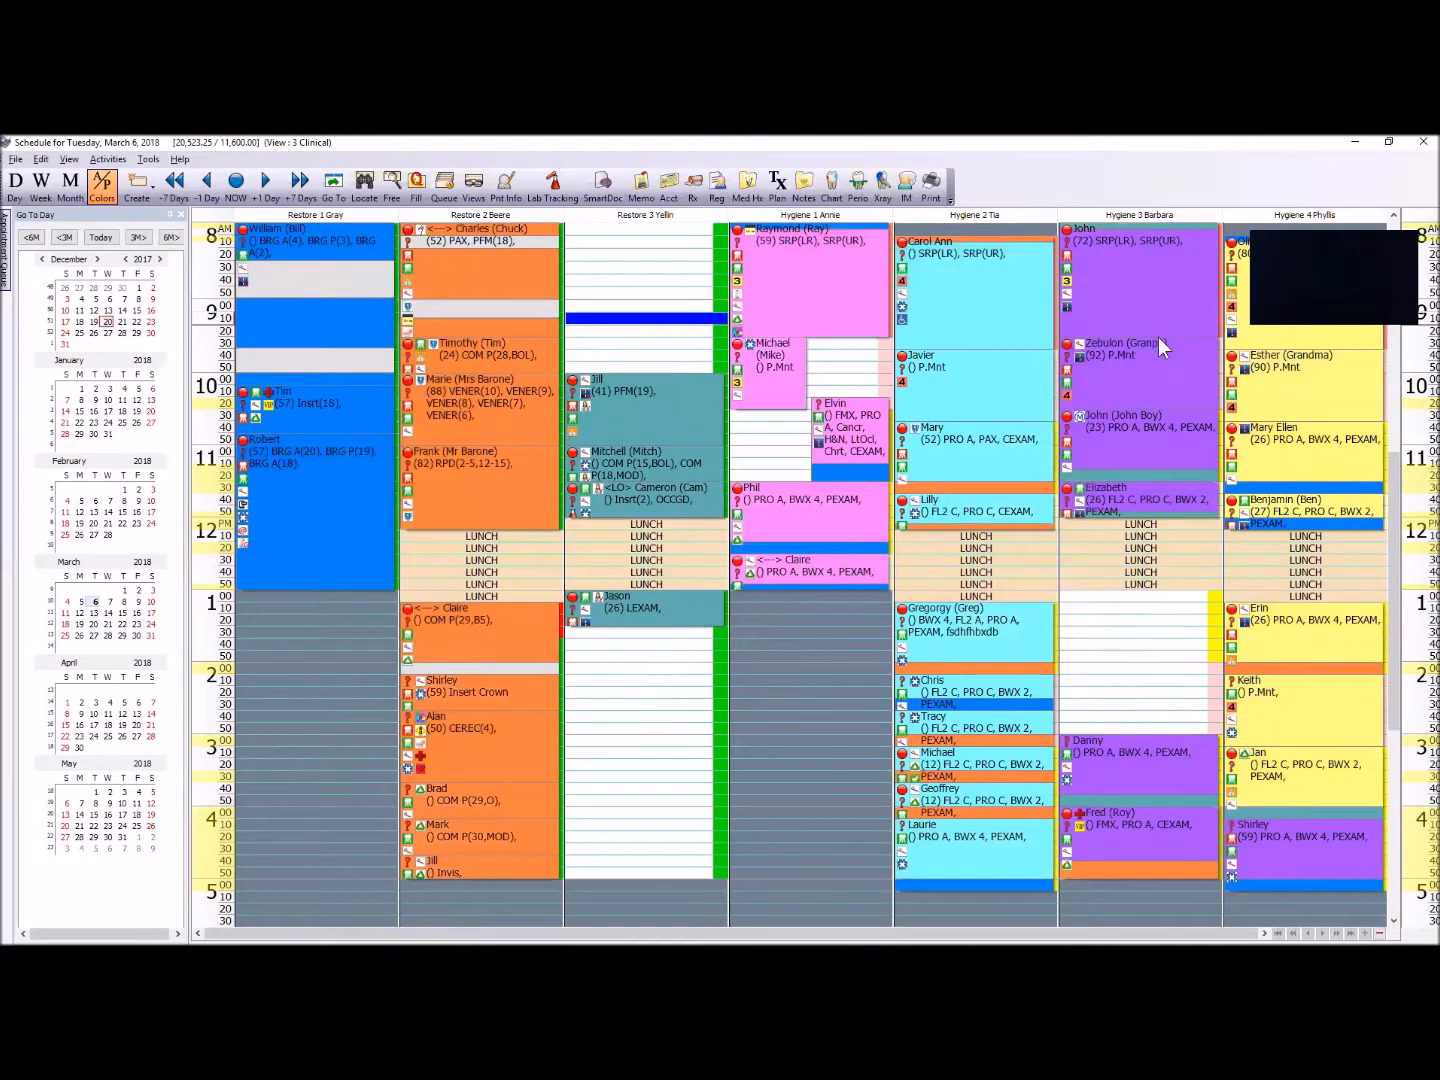
mouse_move(1283, 833)
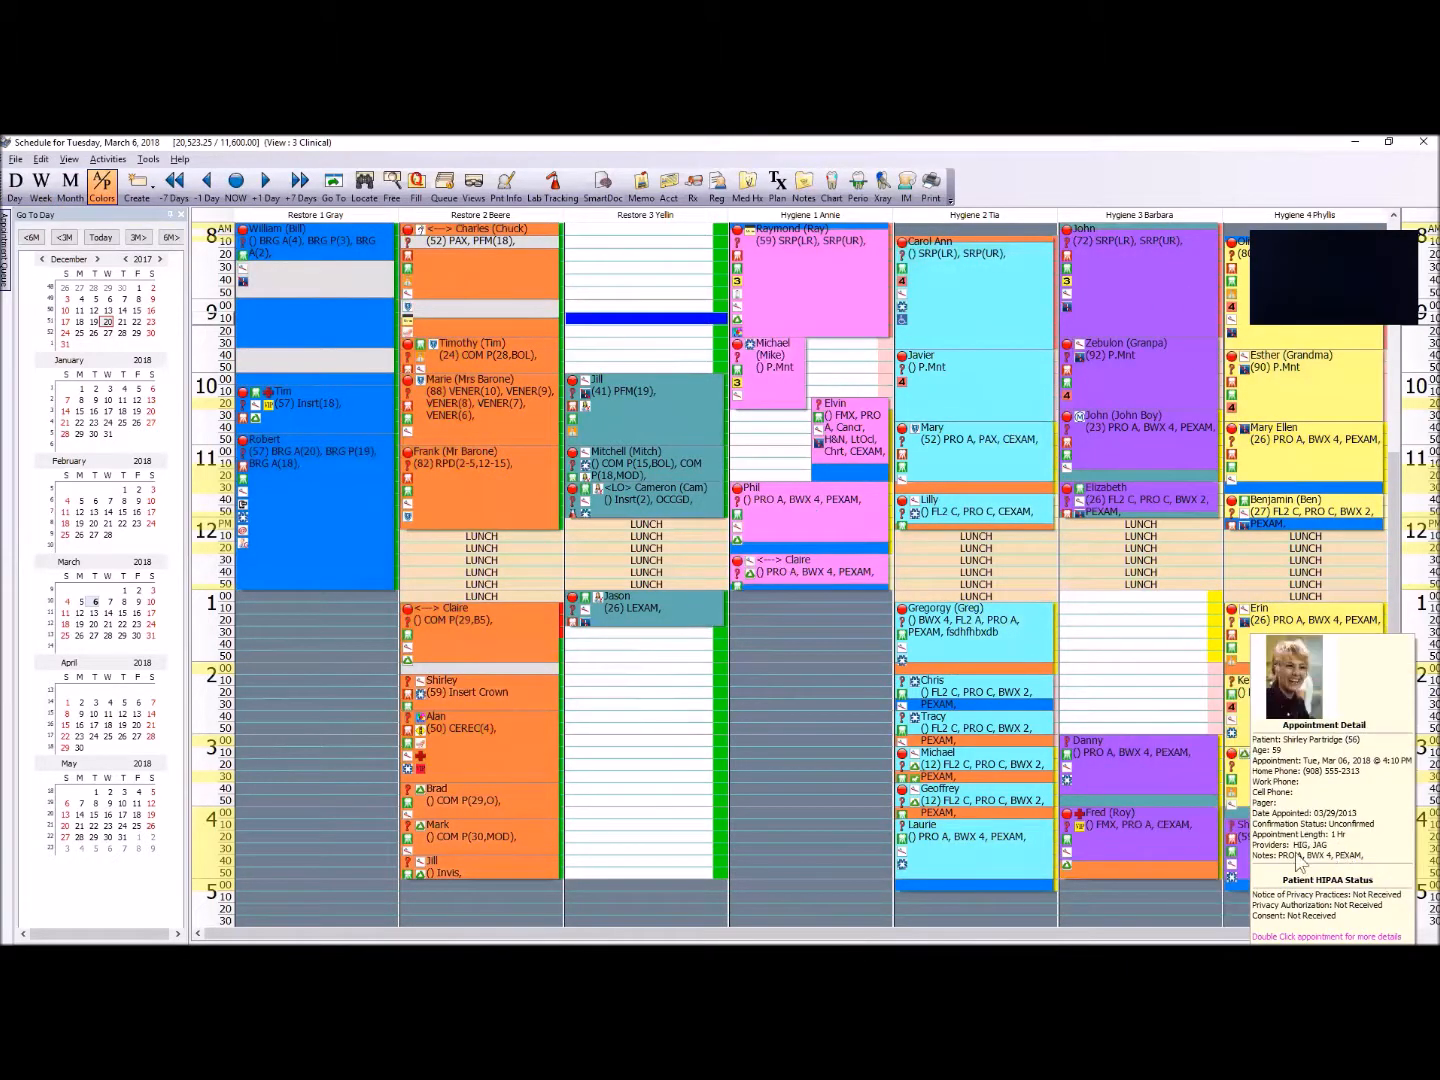
click(1317, 910)
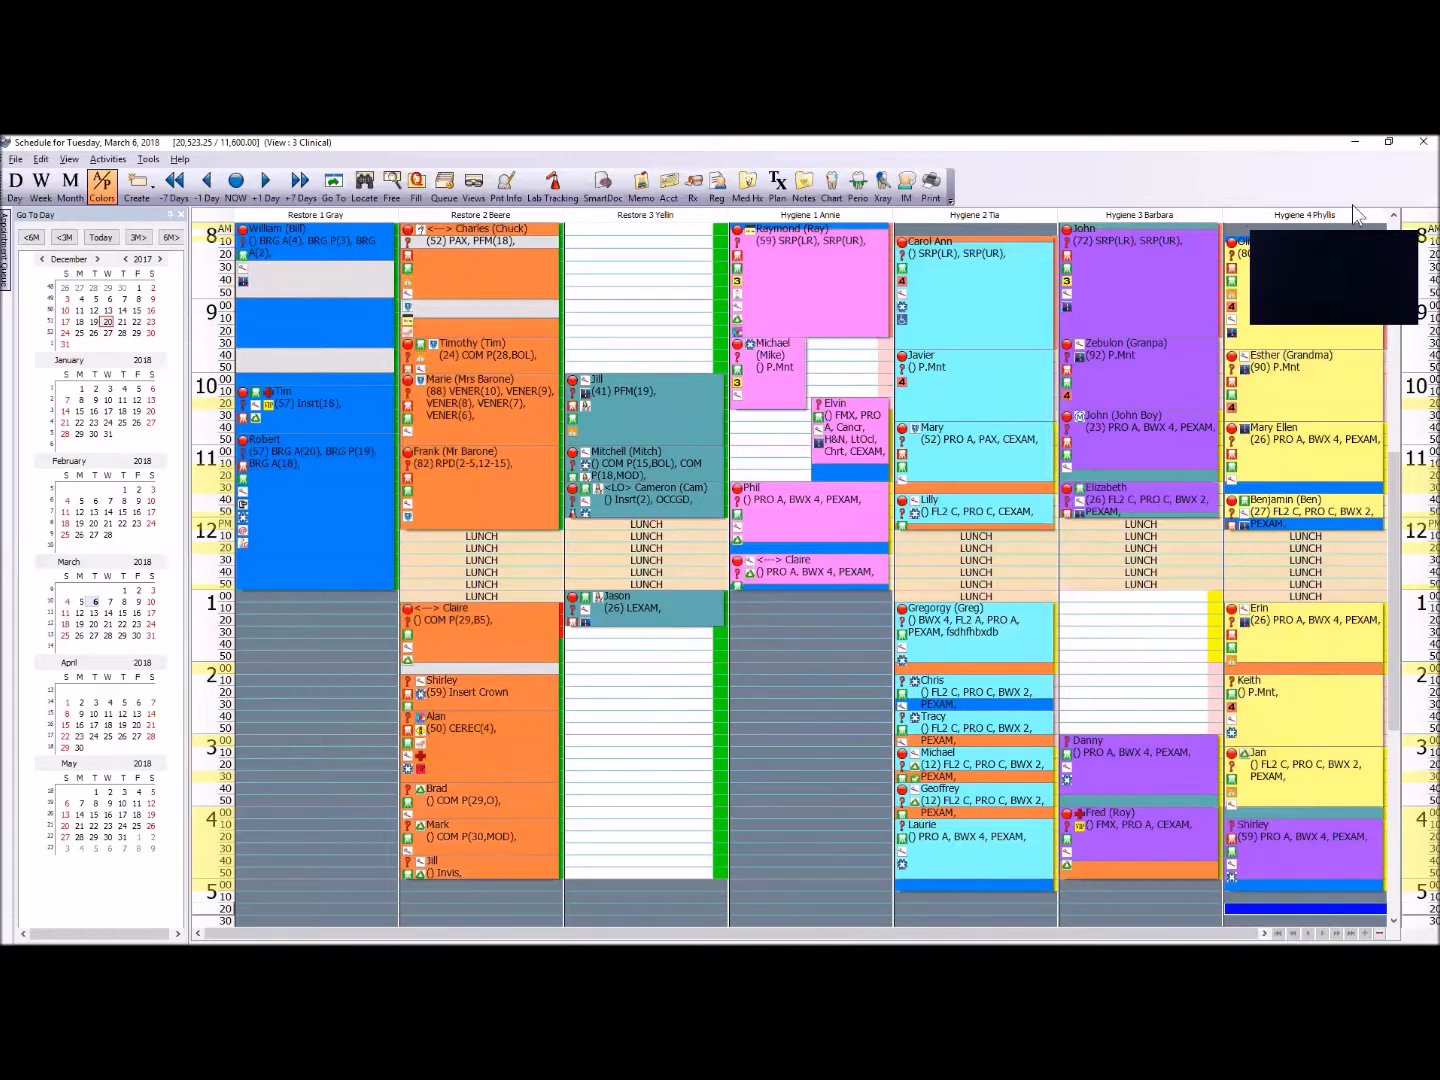
Step: Change the provider time of the 4:10 PM Hygiene 4 appointment to that column's own yellow-coded hygienist and save the appointment
click(1324, 855)
double_click(1323, 854)
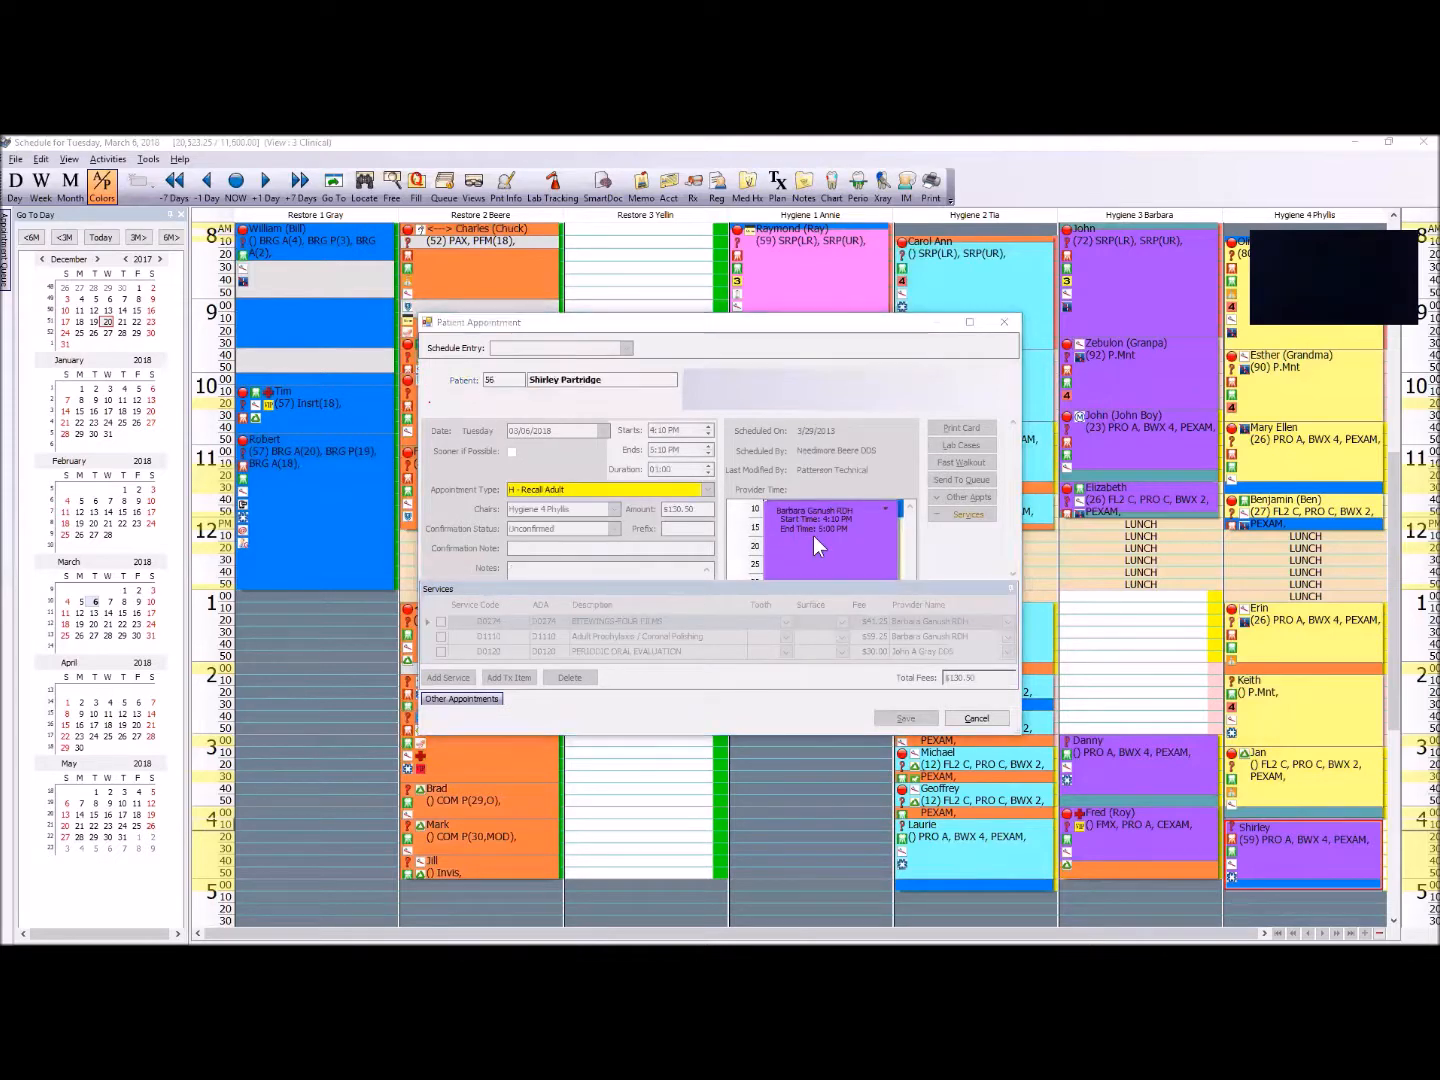
right_click(813, 536)
mouse_move(912, 579)
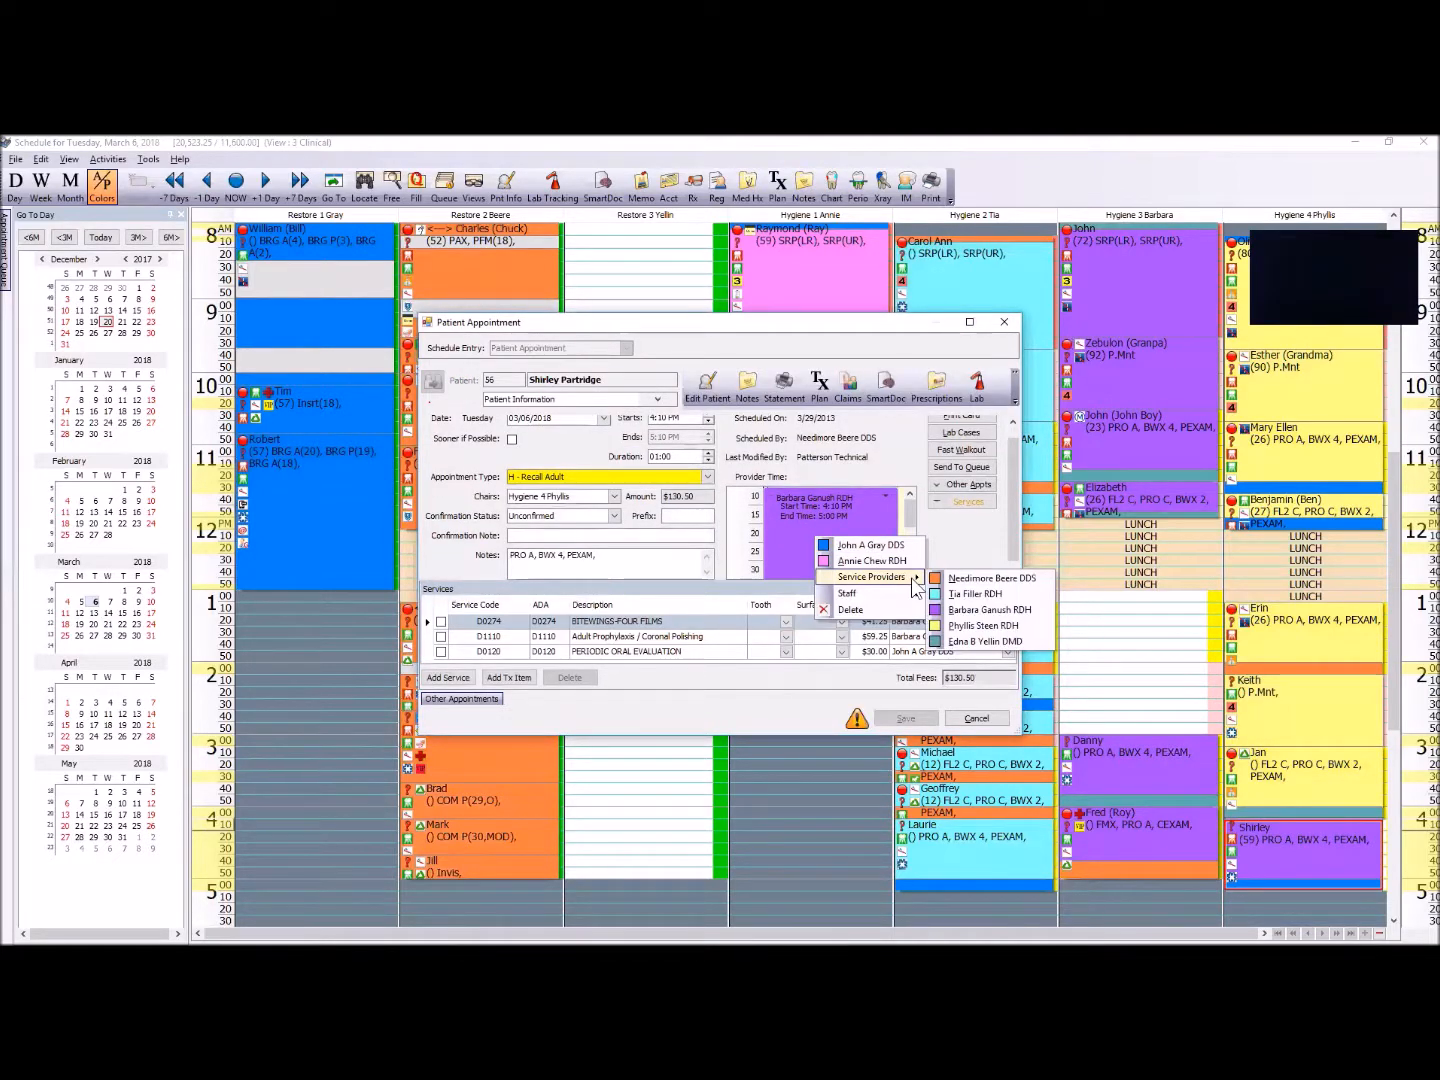
click(984, 625)
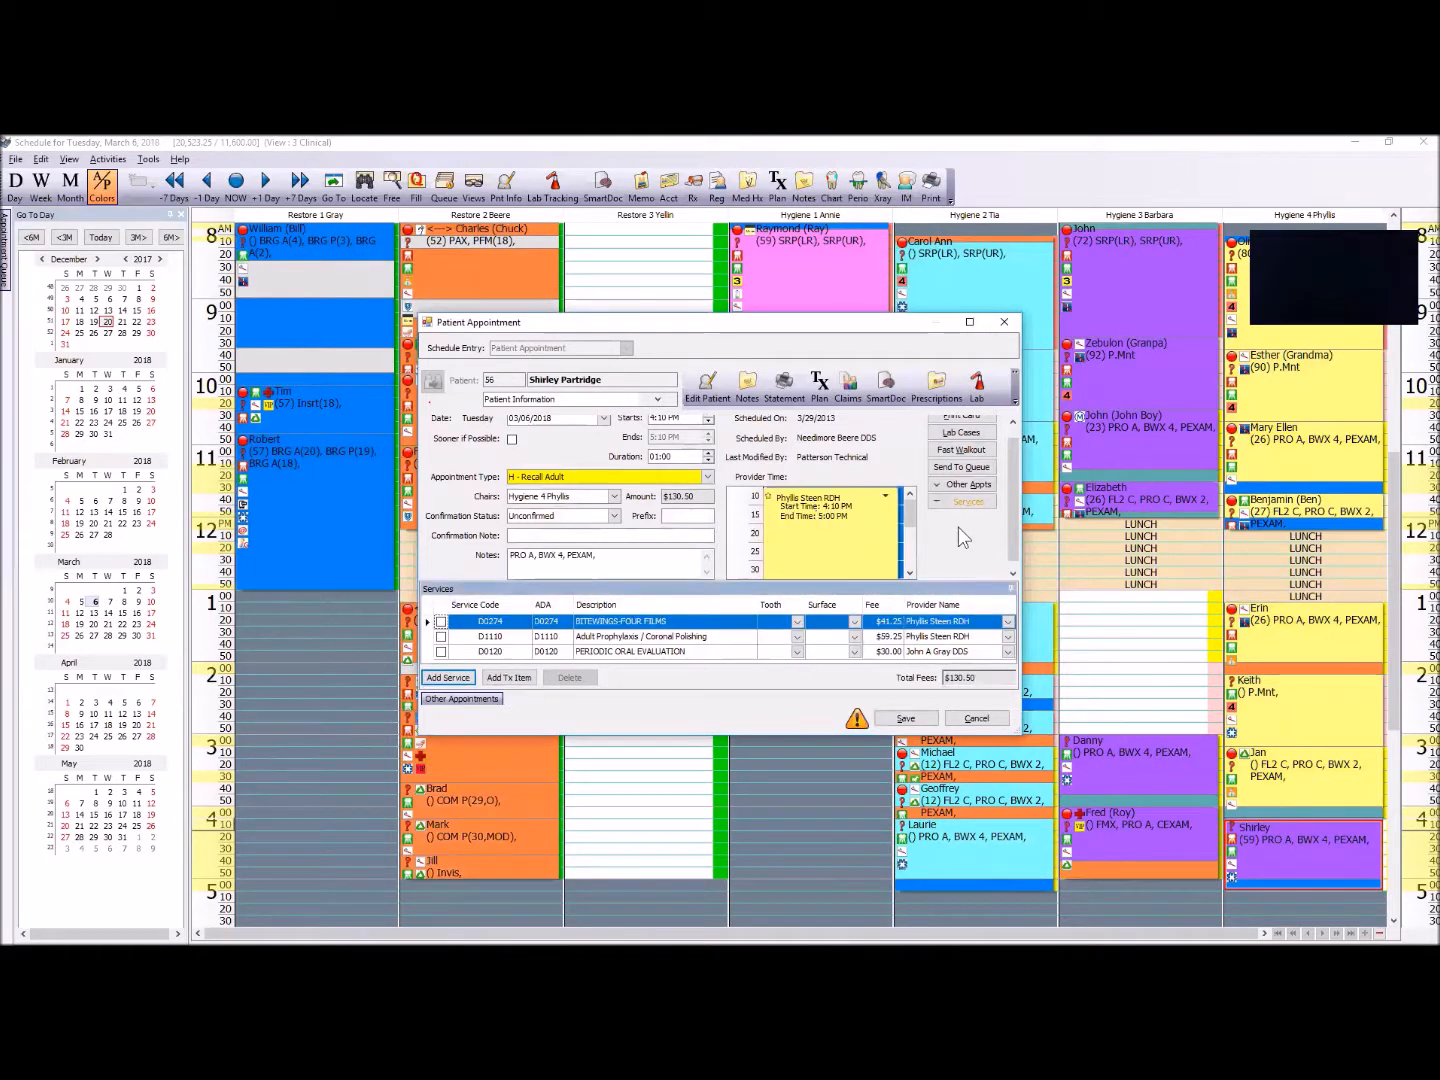
click(932, 721)
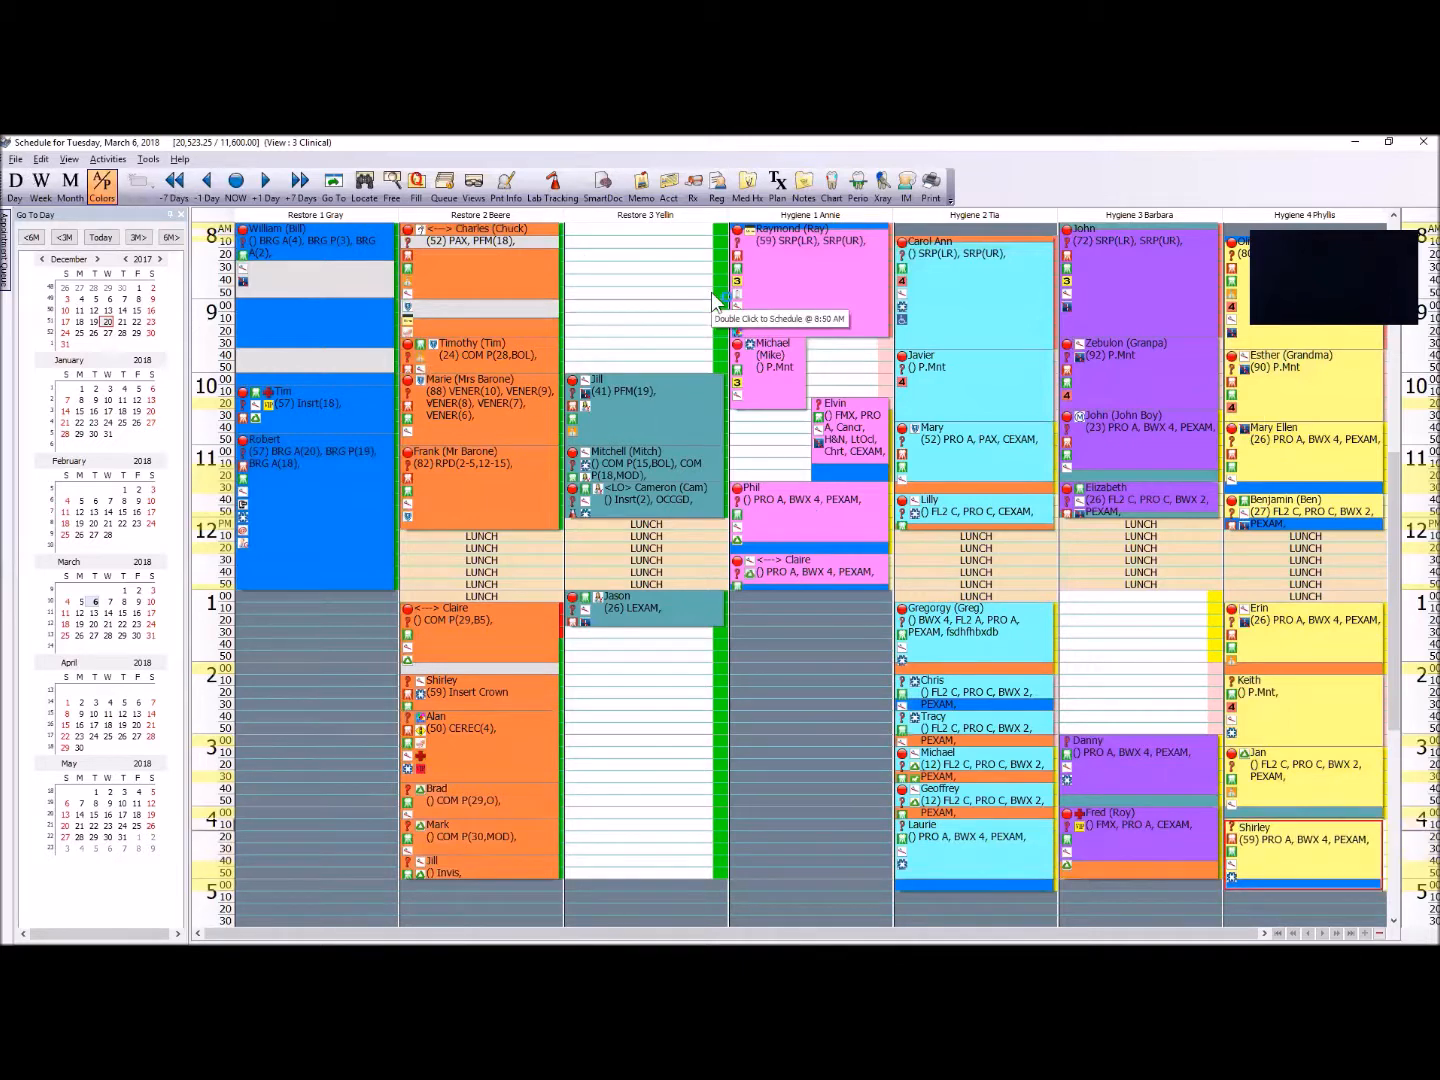
mouse_move(387, 305)
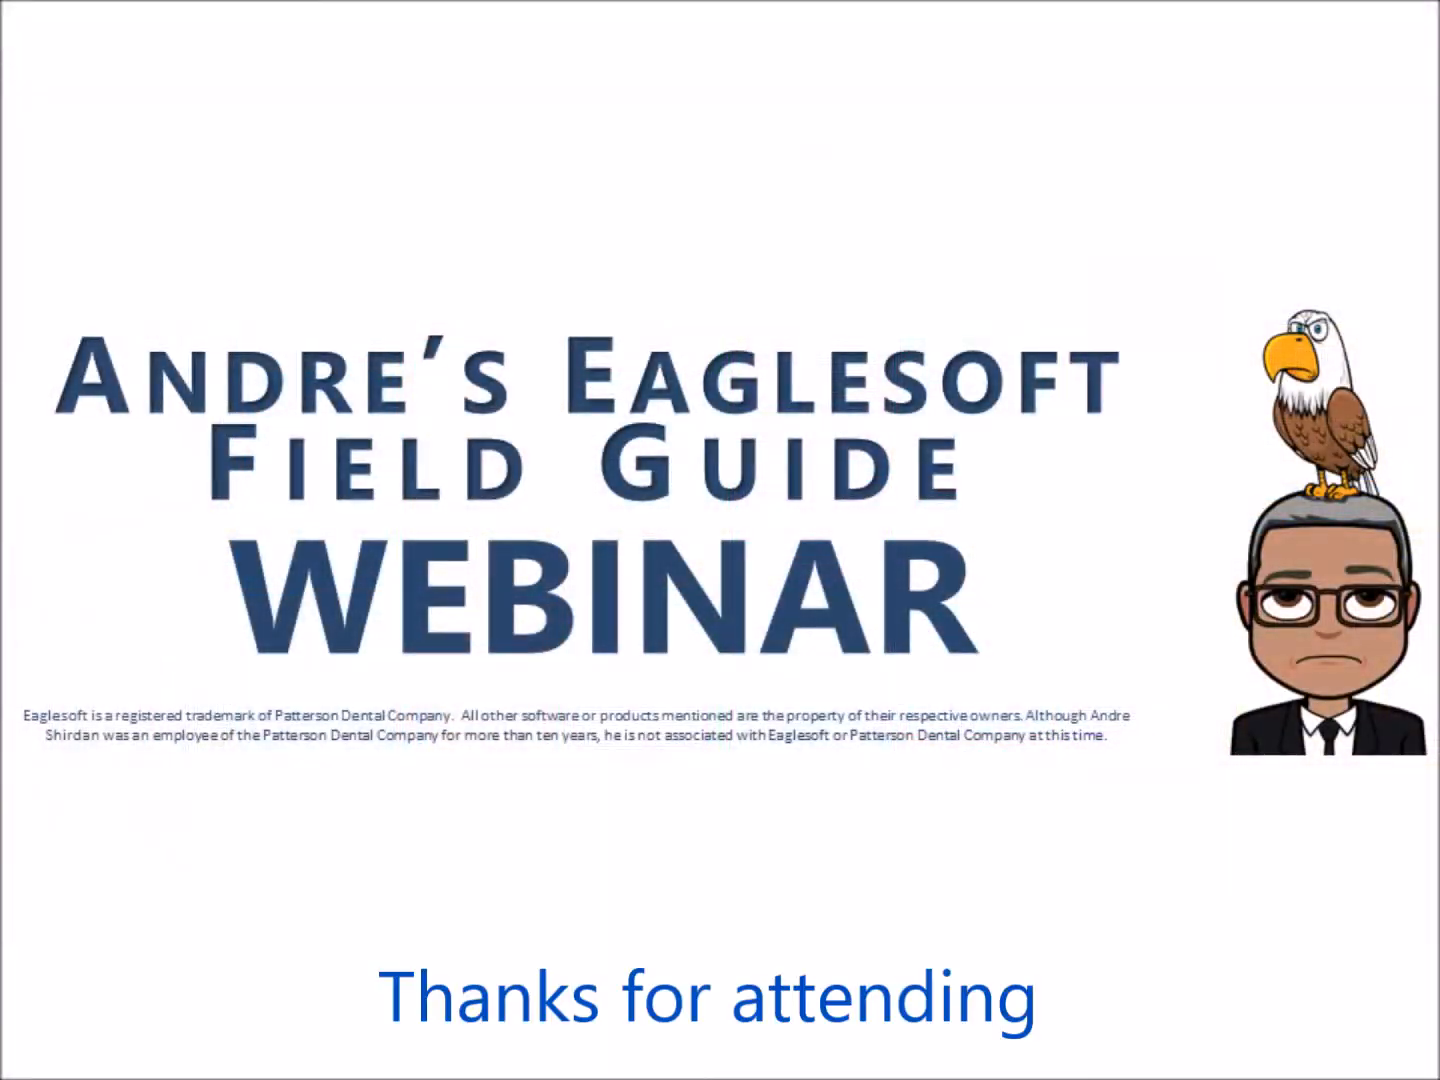